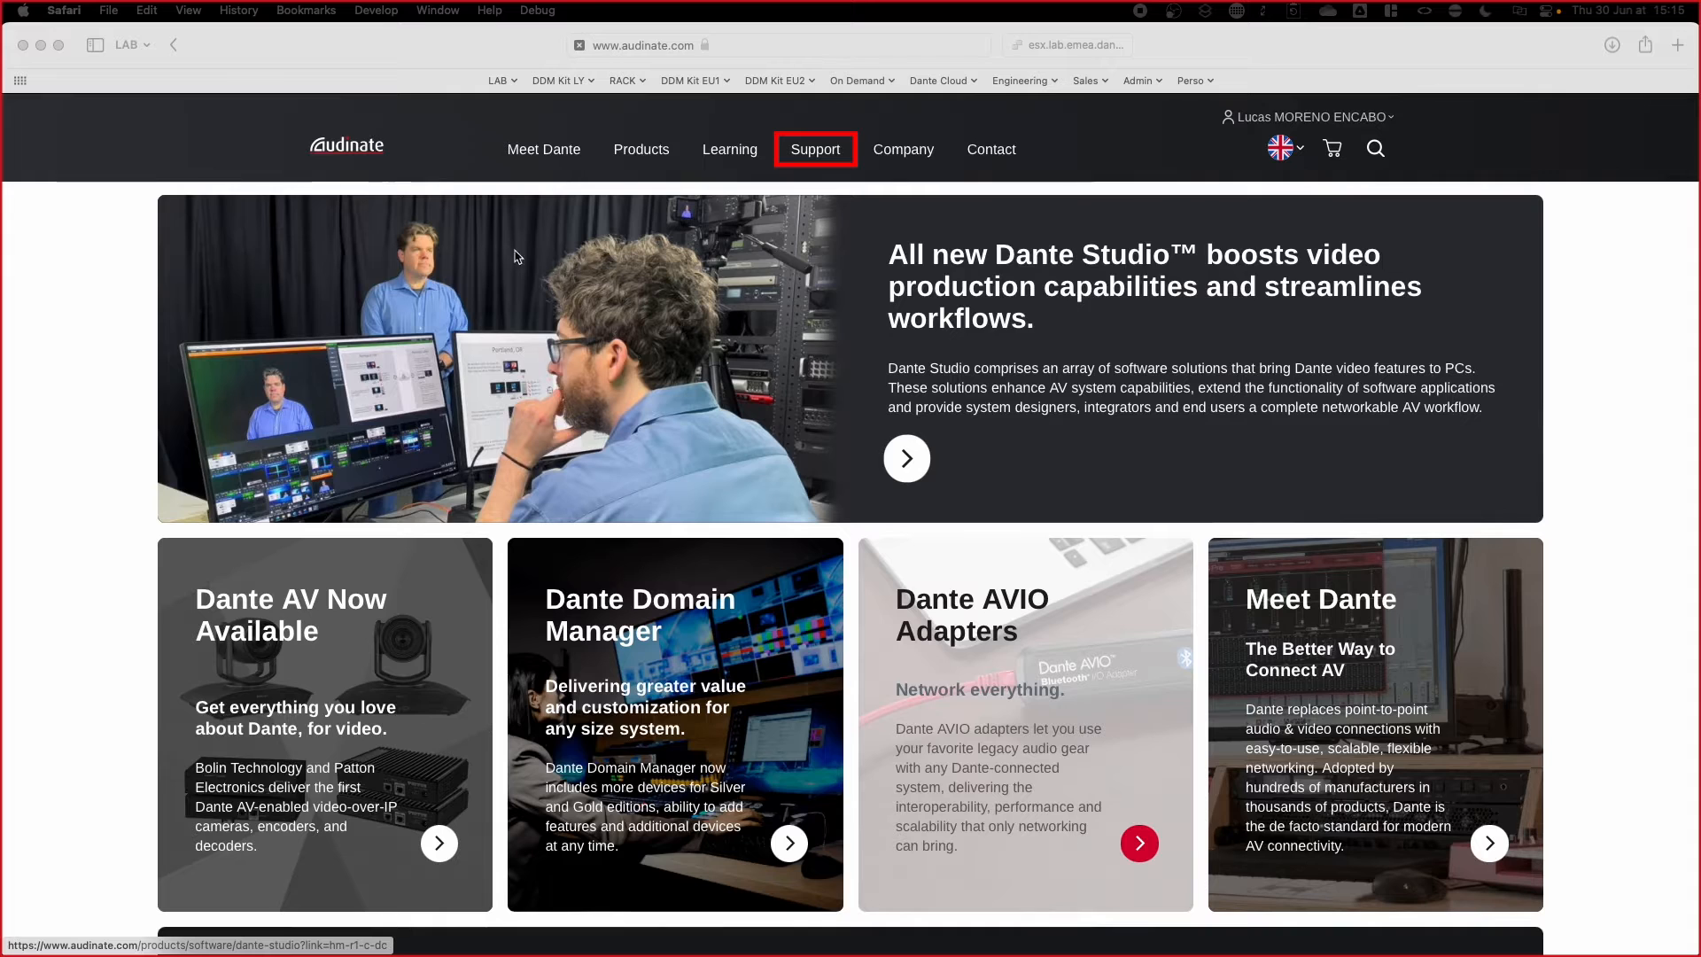
# Step: Open the latest Dante Domain Manager download page via Support > Software and AVIO Support
pyautogui.click(816, 155)
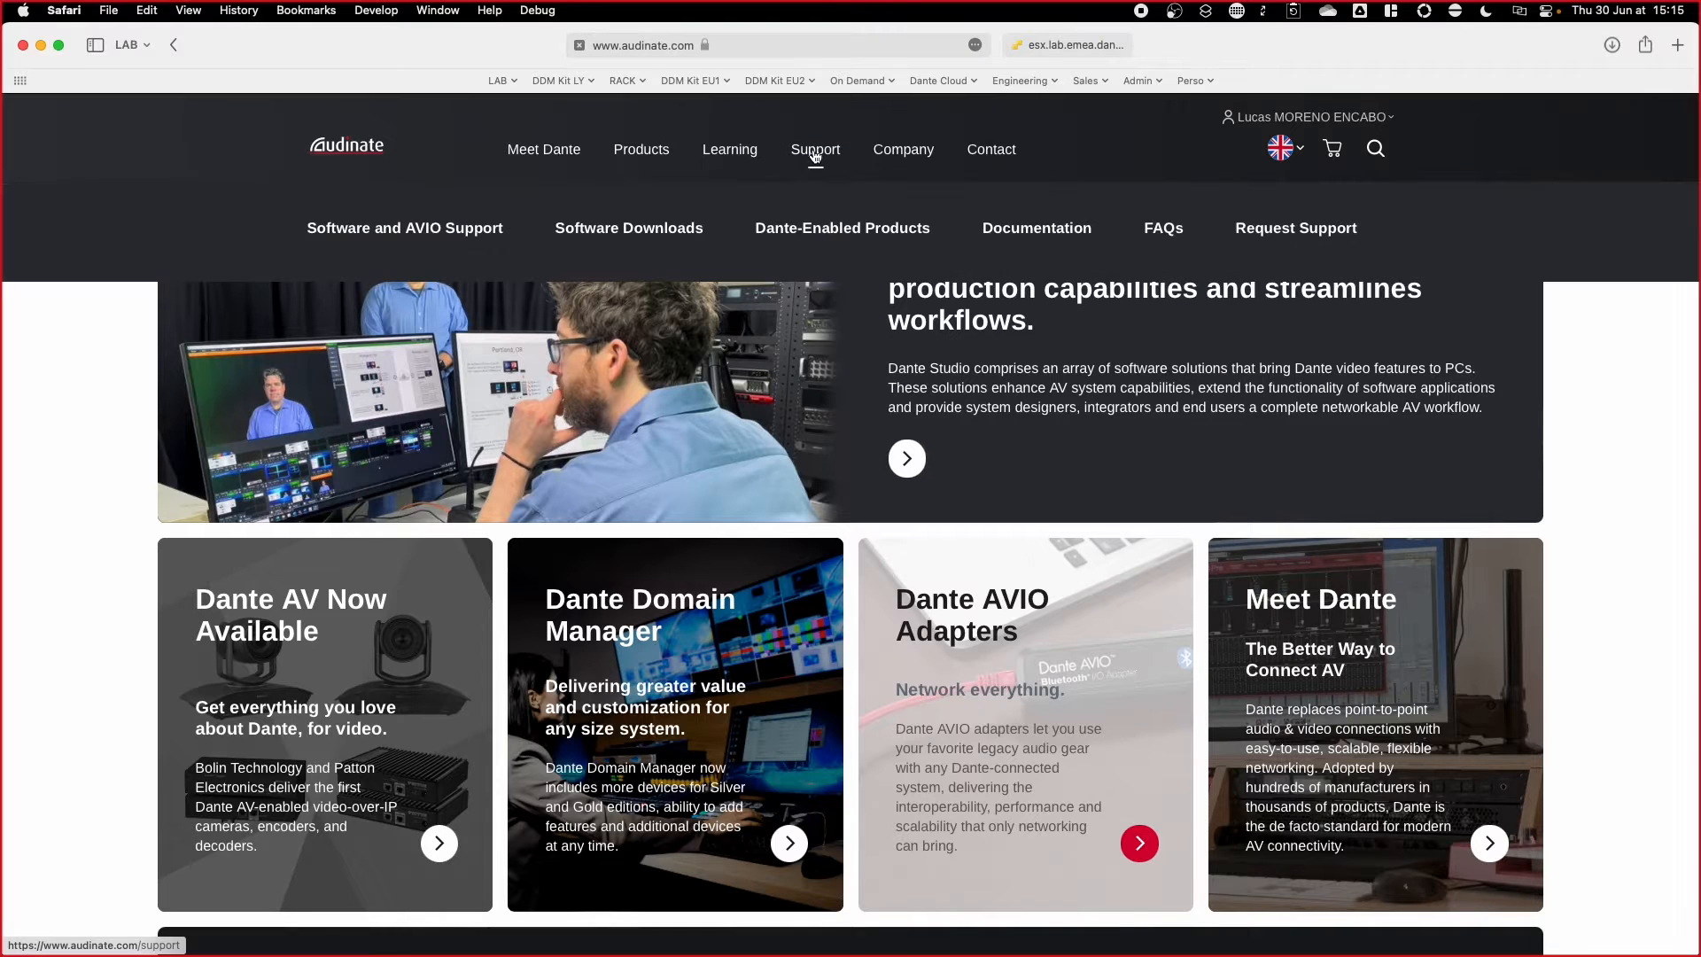
pyautogui.click(433, 229)
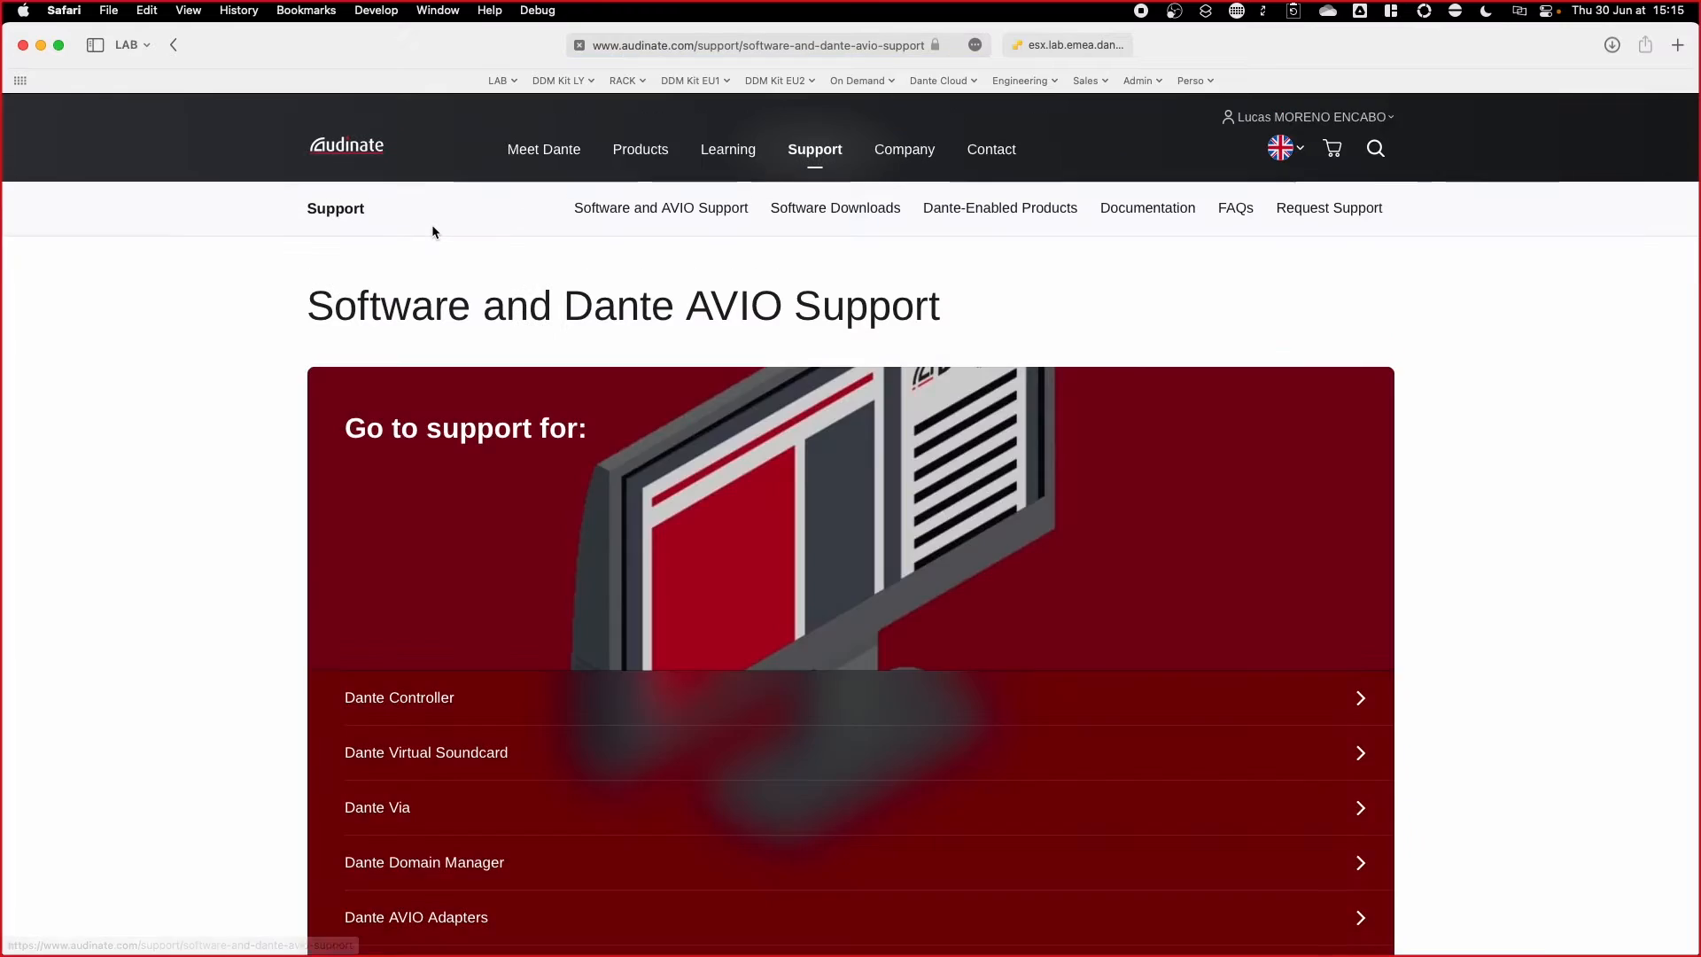
pyautogui.click(452, 859)
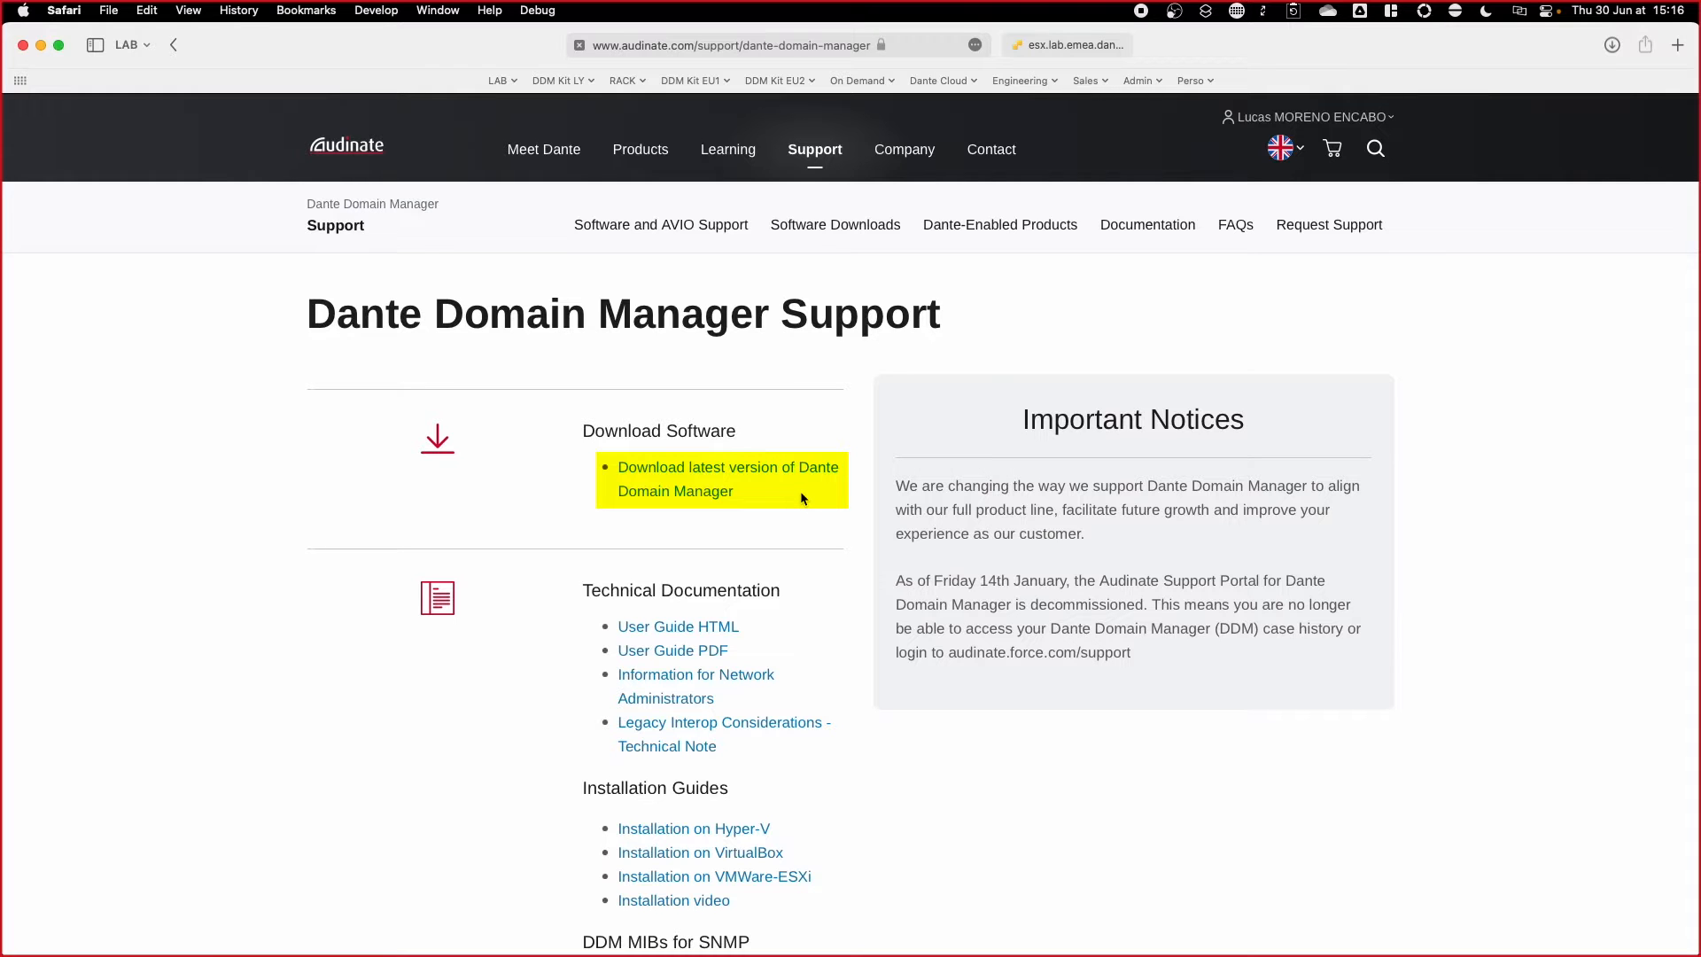
pyautogui.click(778, 480)
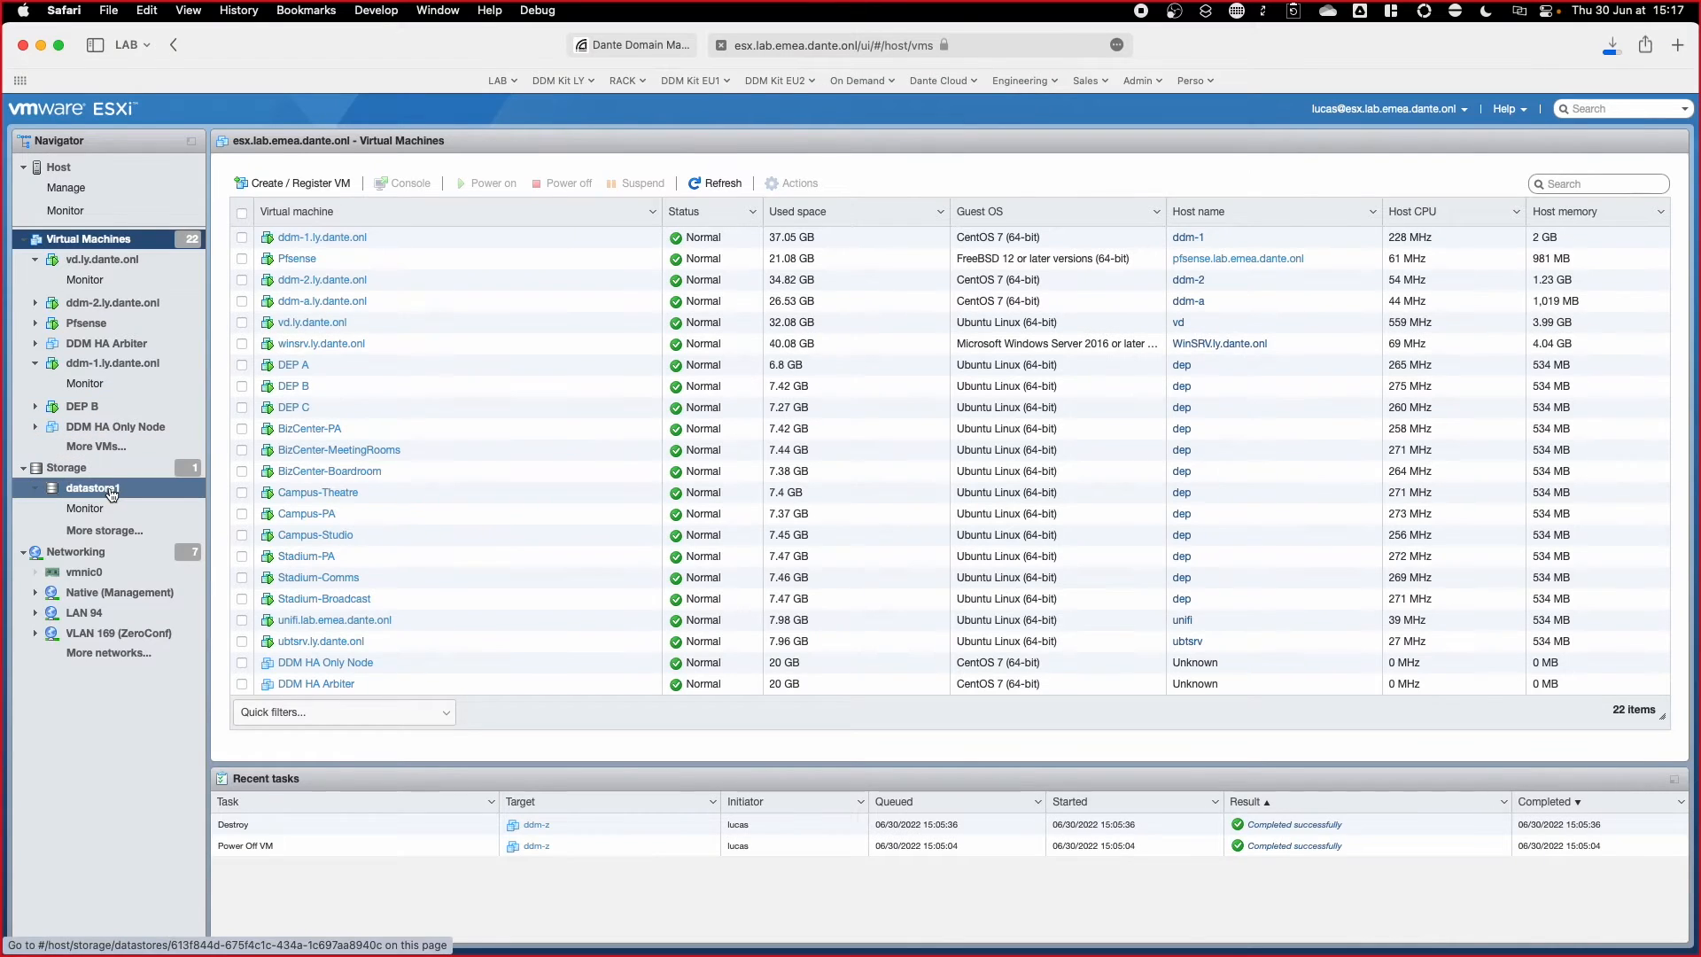
pyautogui.click(112, 491)
pyautogui.click(380, 182)
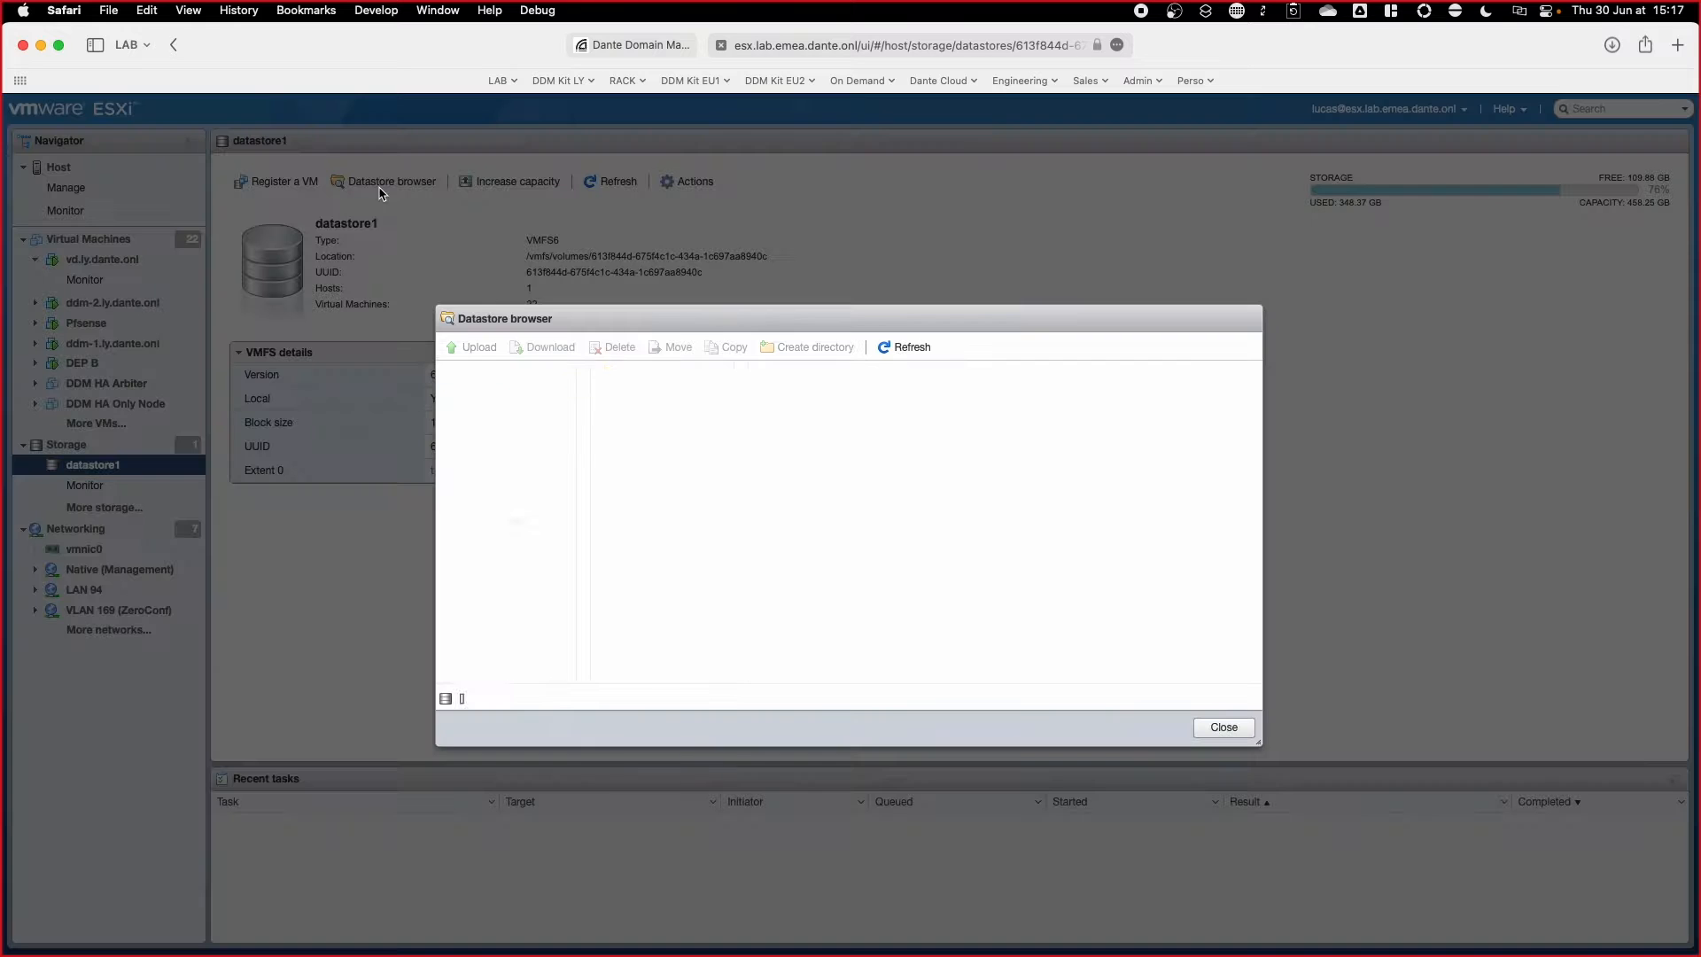
pyautogui.click(653, 370)
pyautogui.click(846, 393)
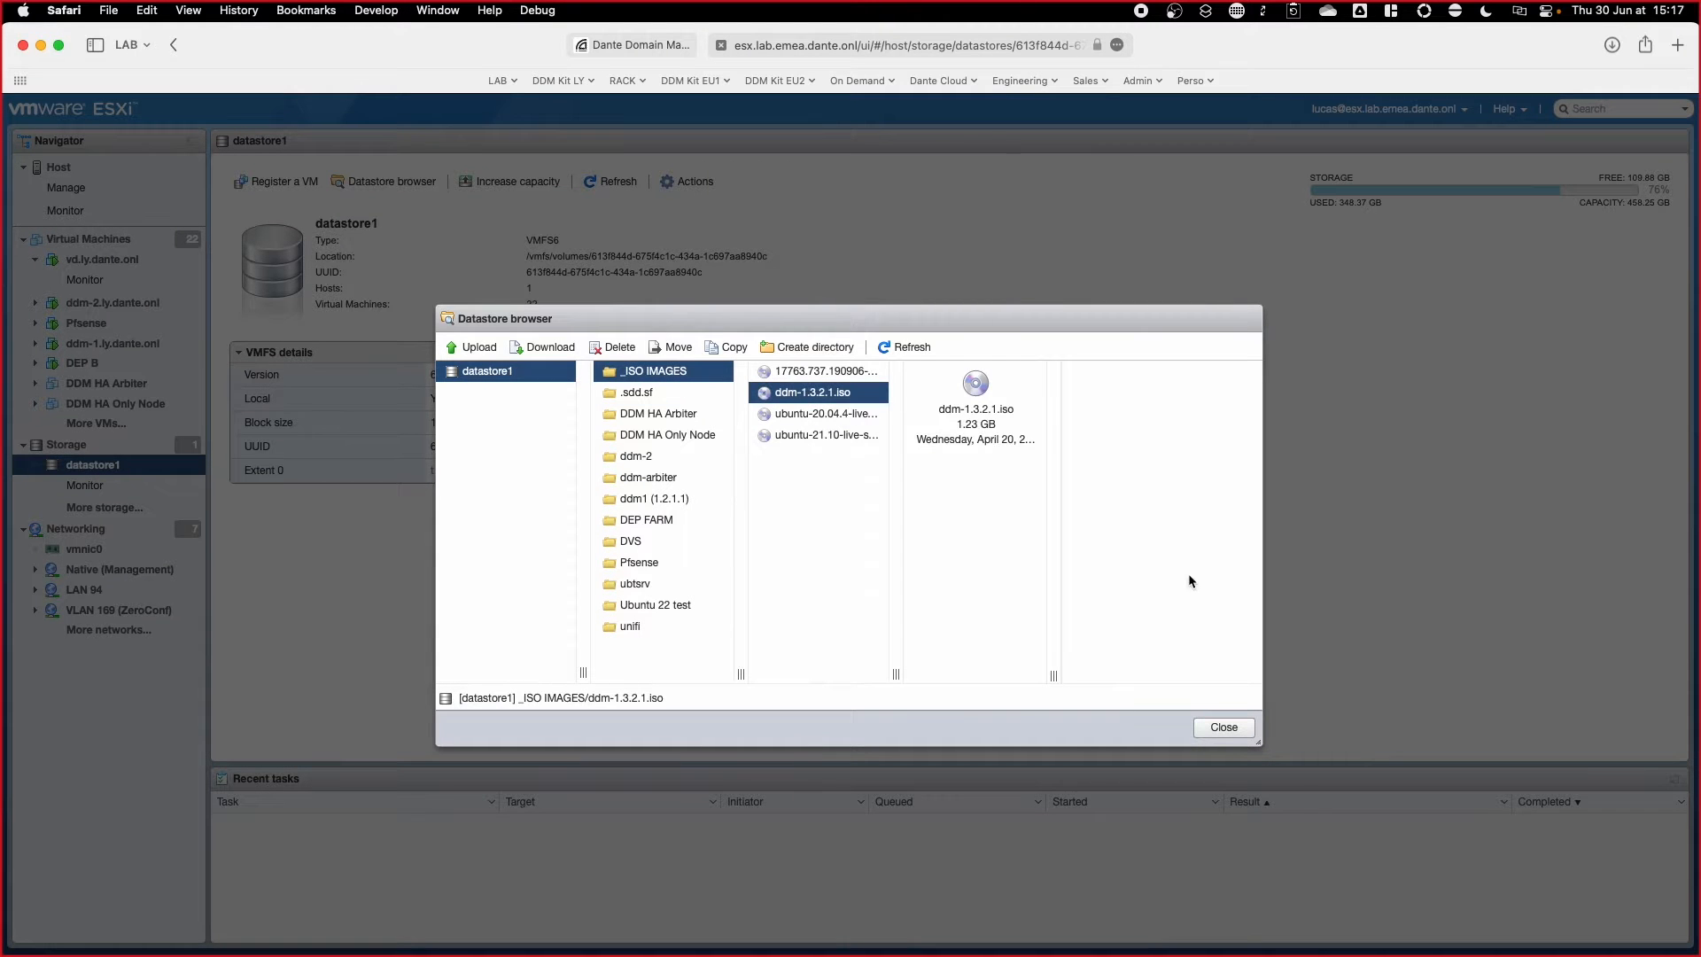
pyautogui.click(1231, 728)
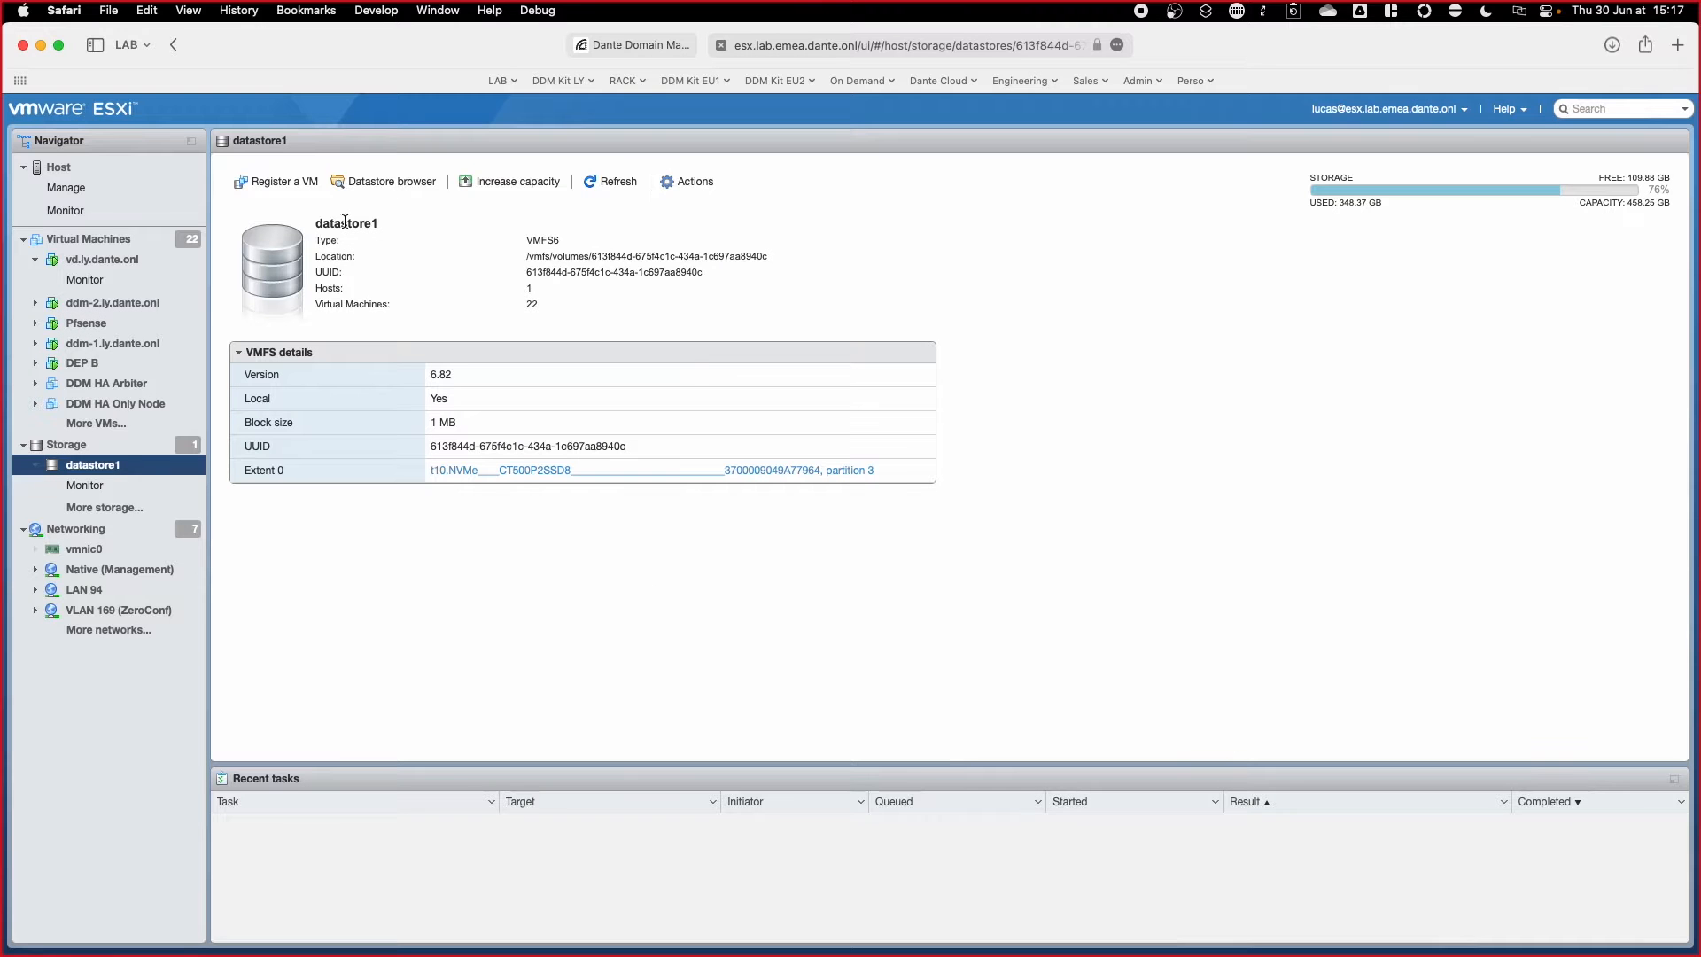
pyautogui.click(94, 239)
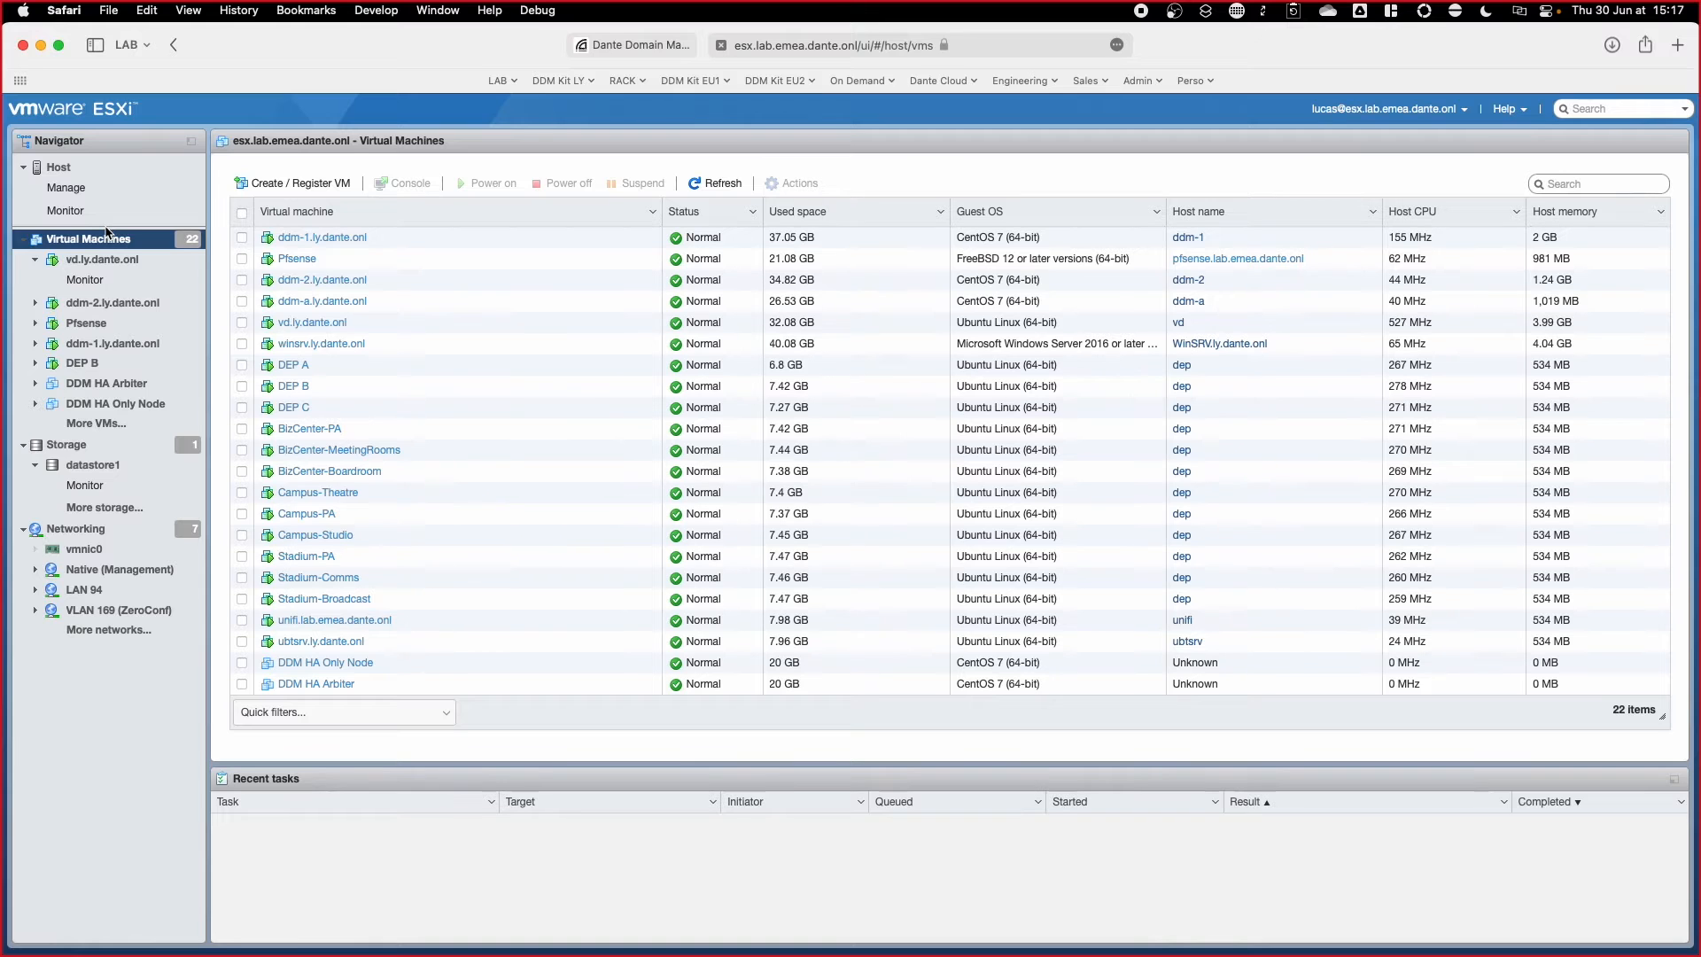
# Step: Start a brand new virtual machine named 'DDM Standalone / HA Node'
pyautogui.click(292, 184)
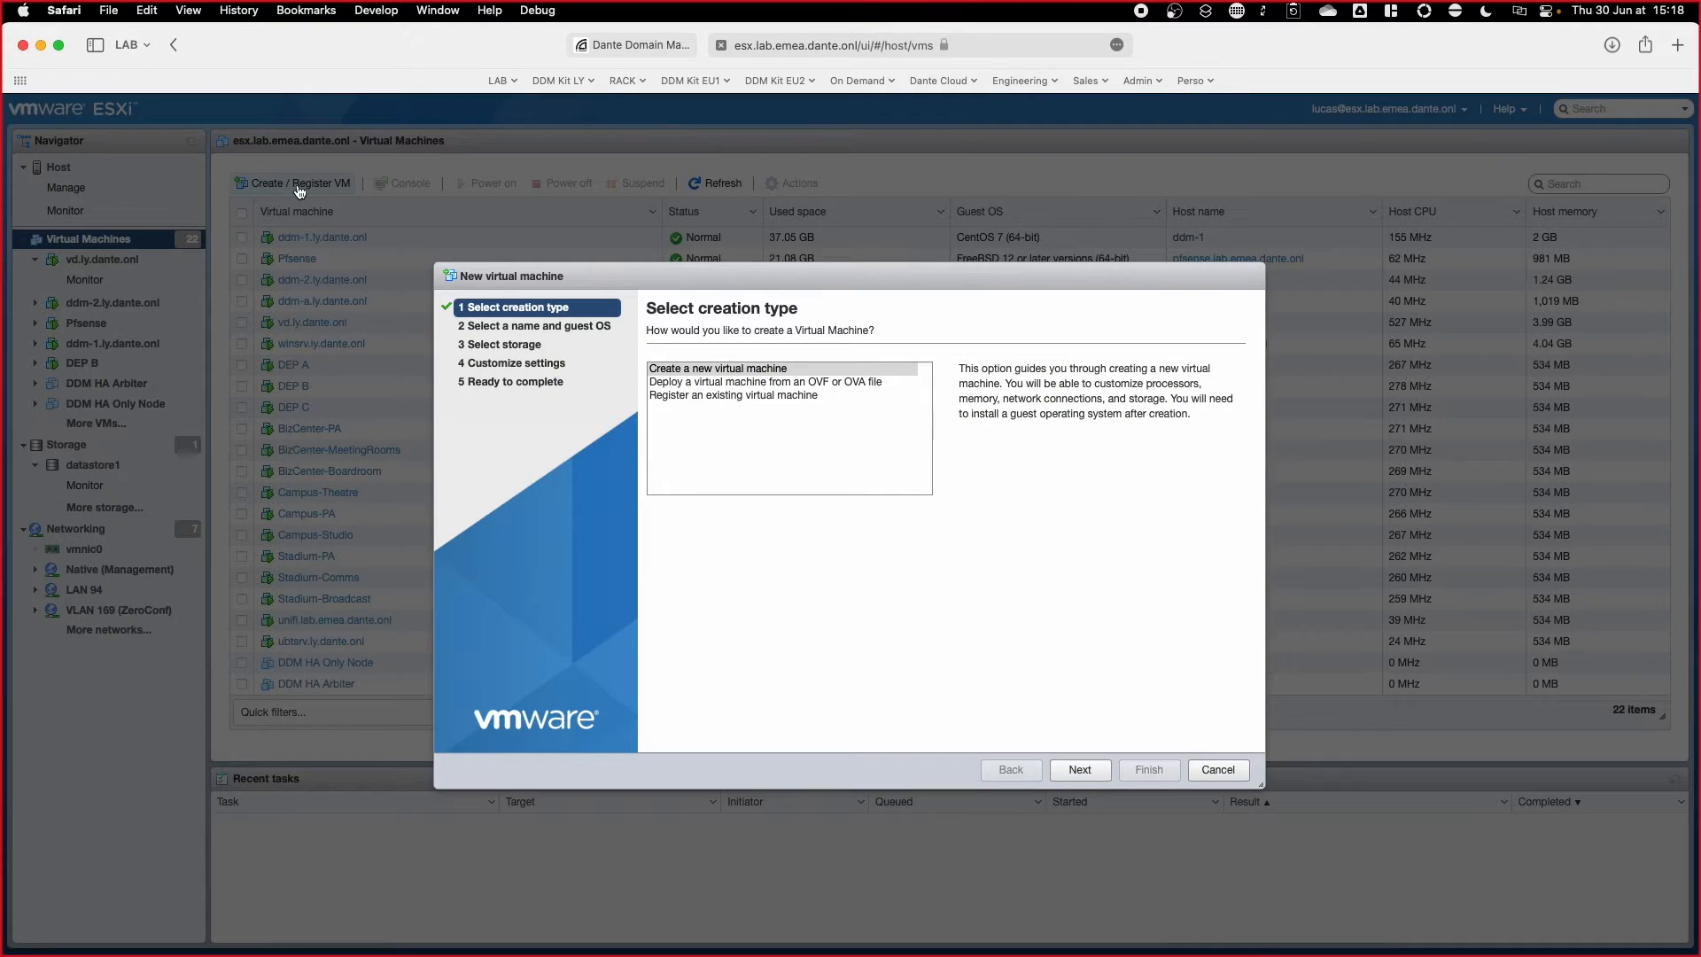
pyautogui.click(757, 371)
pyautogui.click(1080, 769)
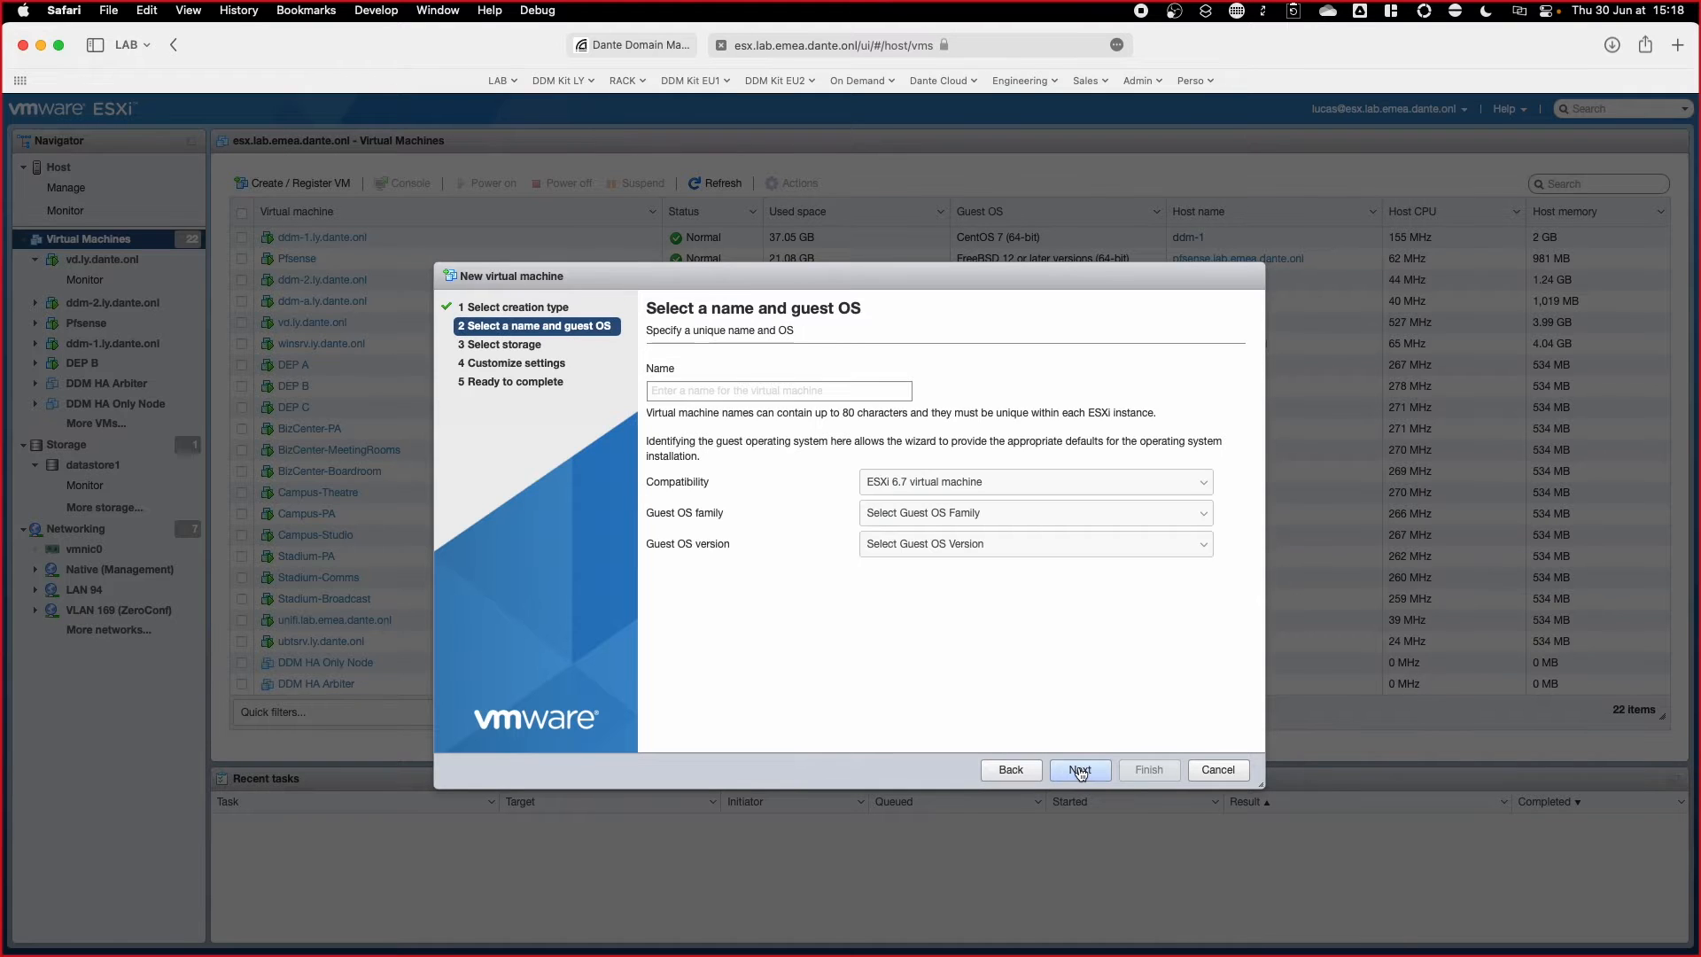
pyautogui.write('DDM S')
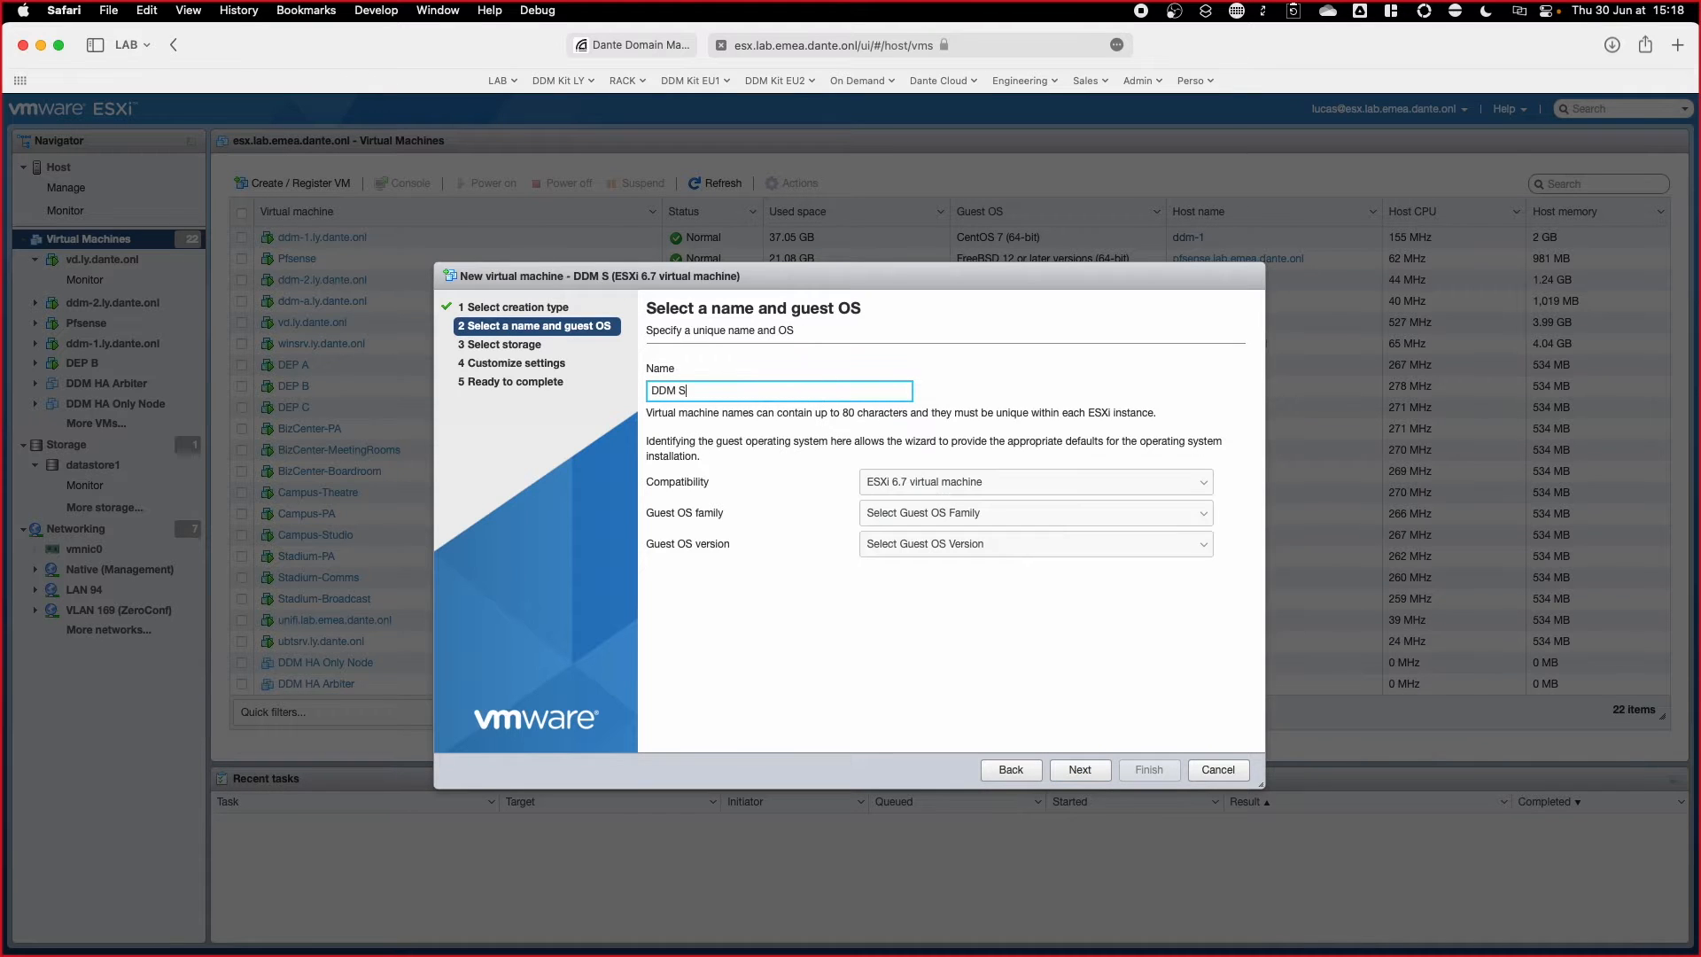
pyautogui.write('tandalone / HA Node')
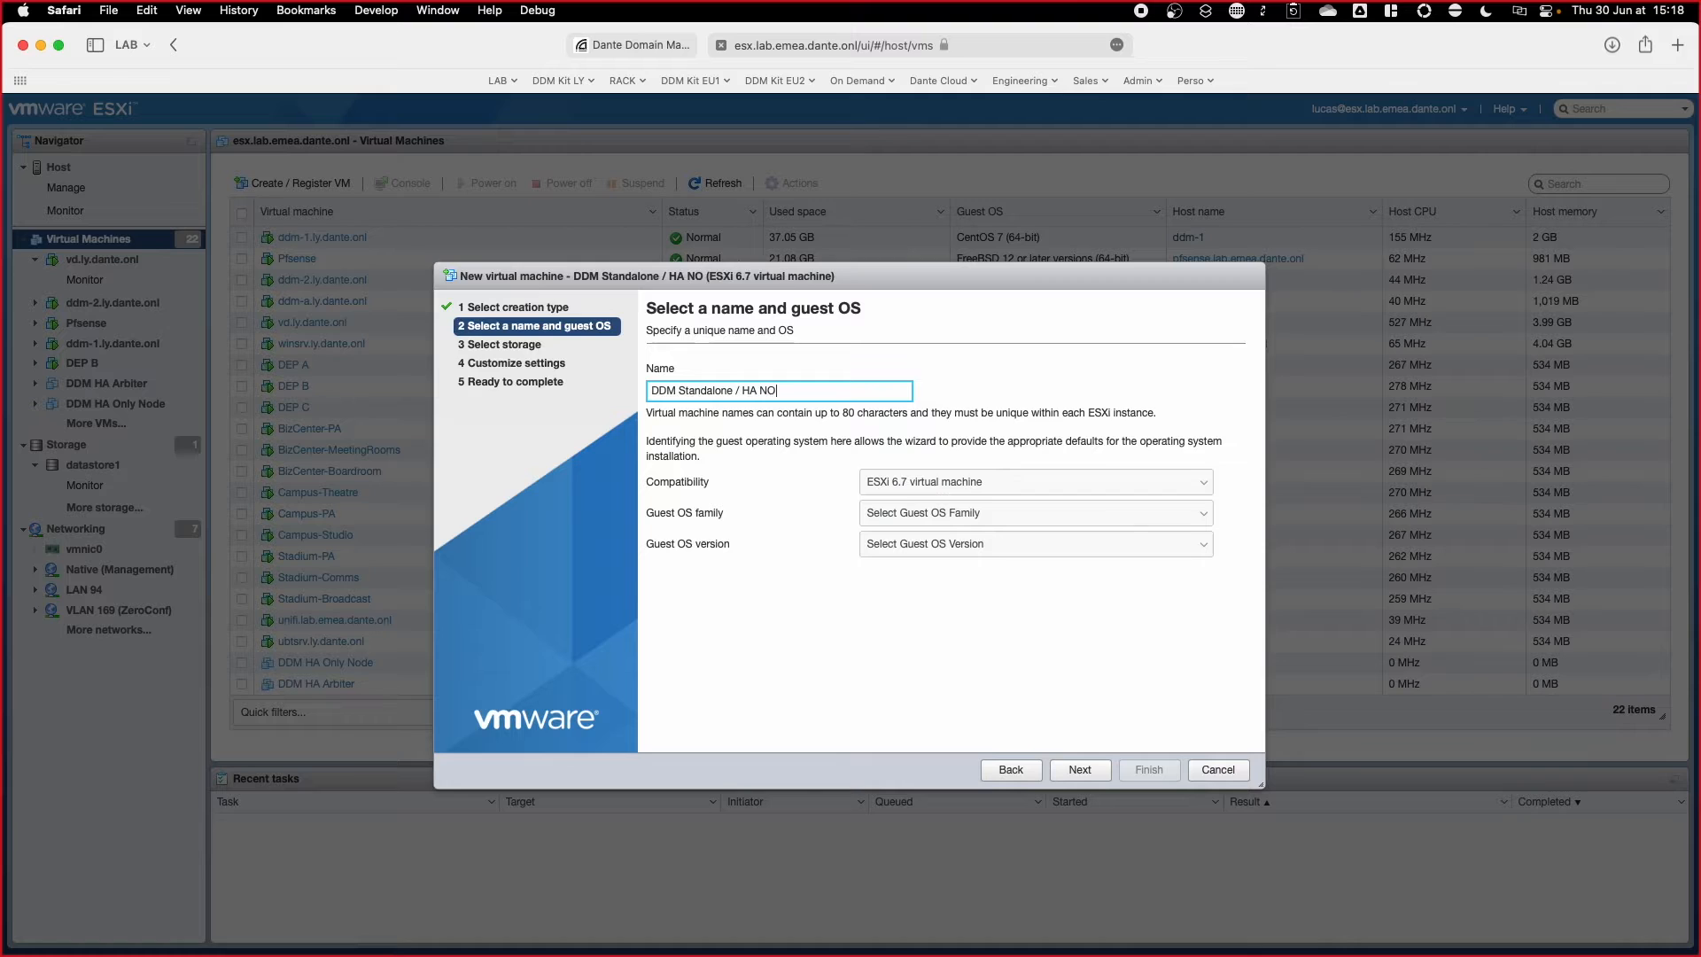
# Step: Set the guest OS to Linux CentOS 7 (64-bit) and keep datastore1 for storage
pyautogui.click(1050, 502)
pyautogui.click(1030, 530)
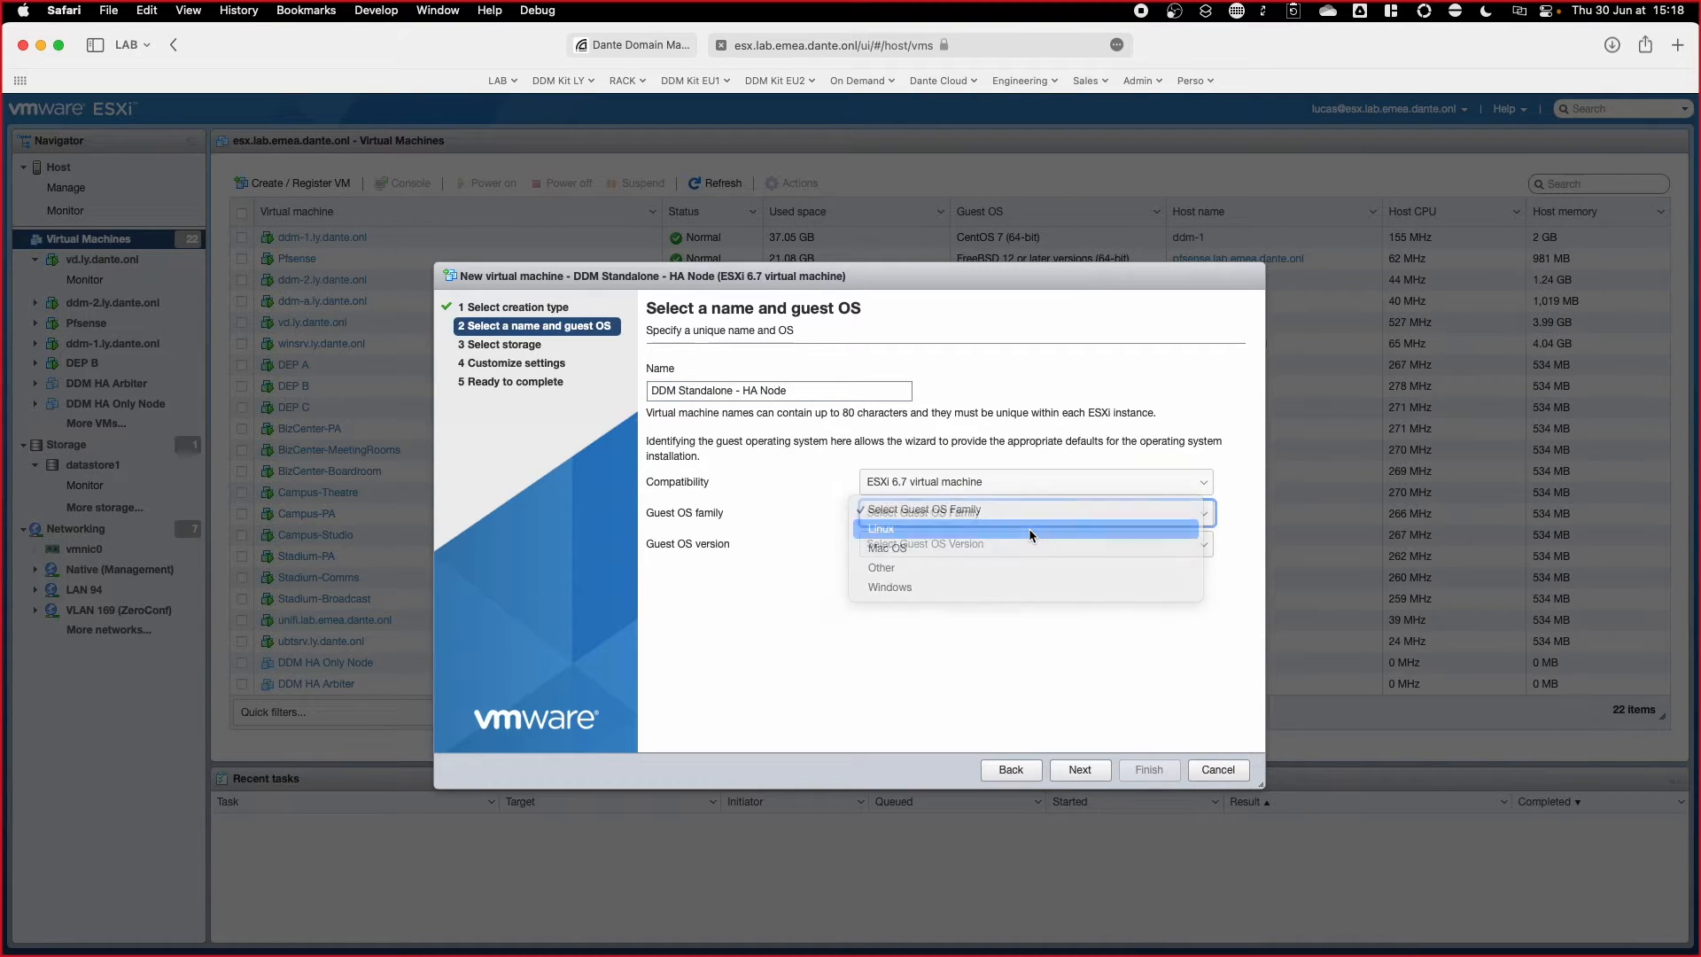
pyautogui.click(1028, 541)
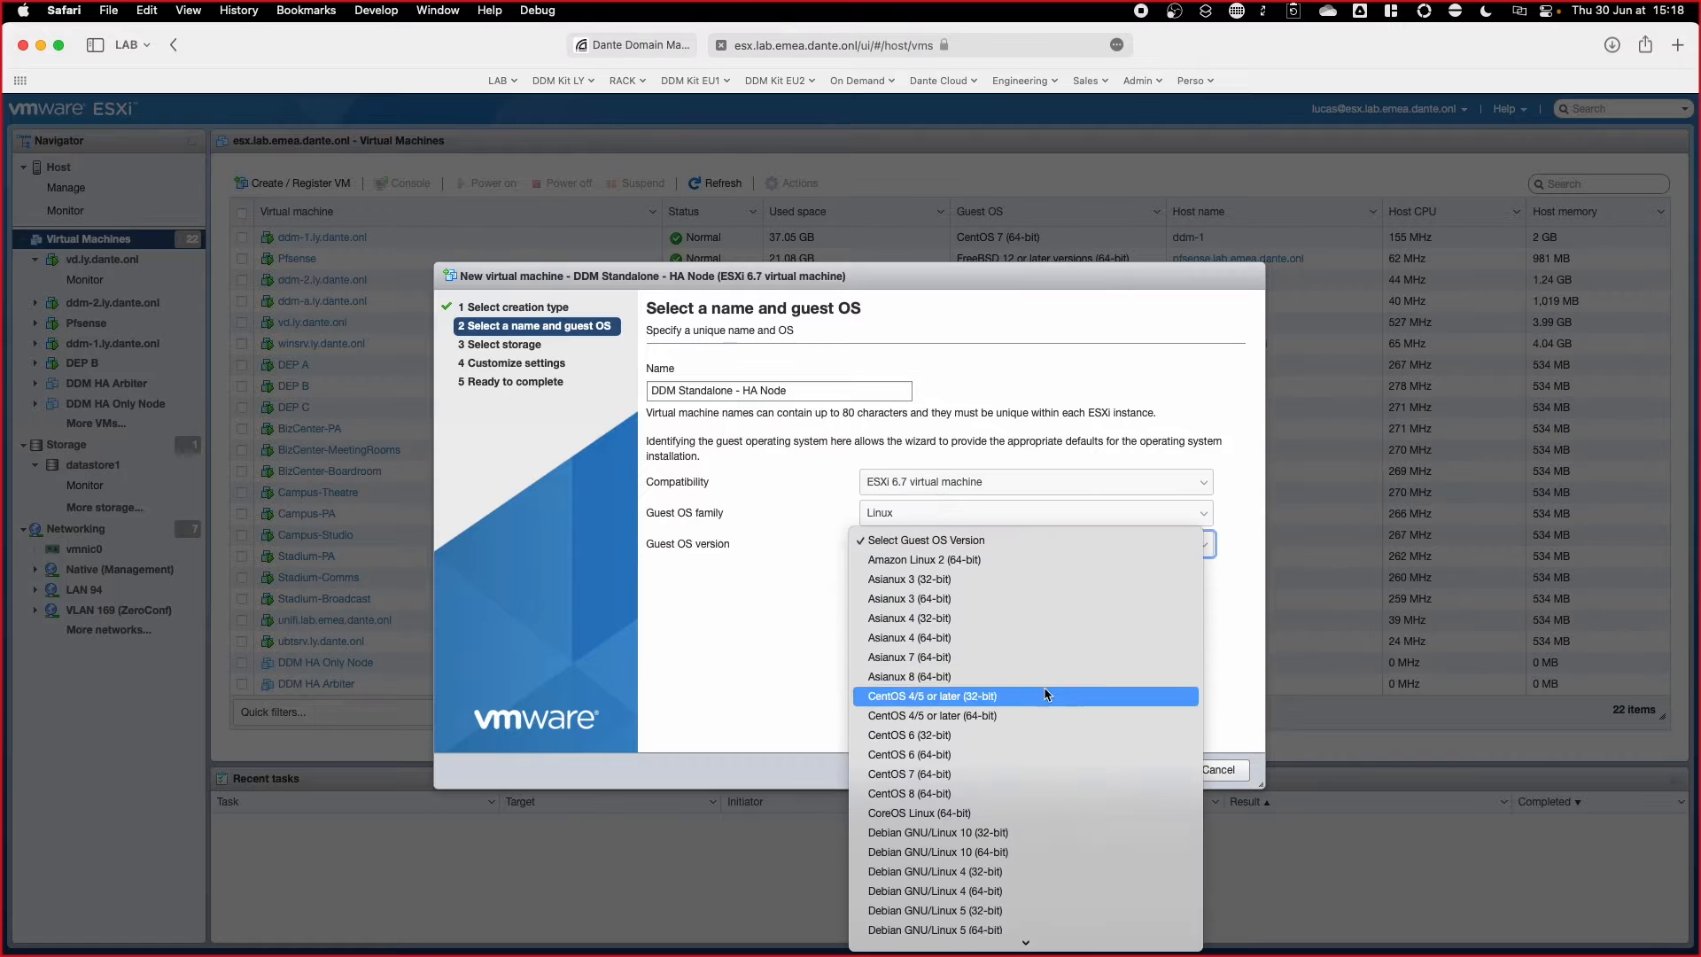
pyautogui.click(1041, 774)
pyautogui.click(1094, 773)
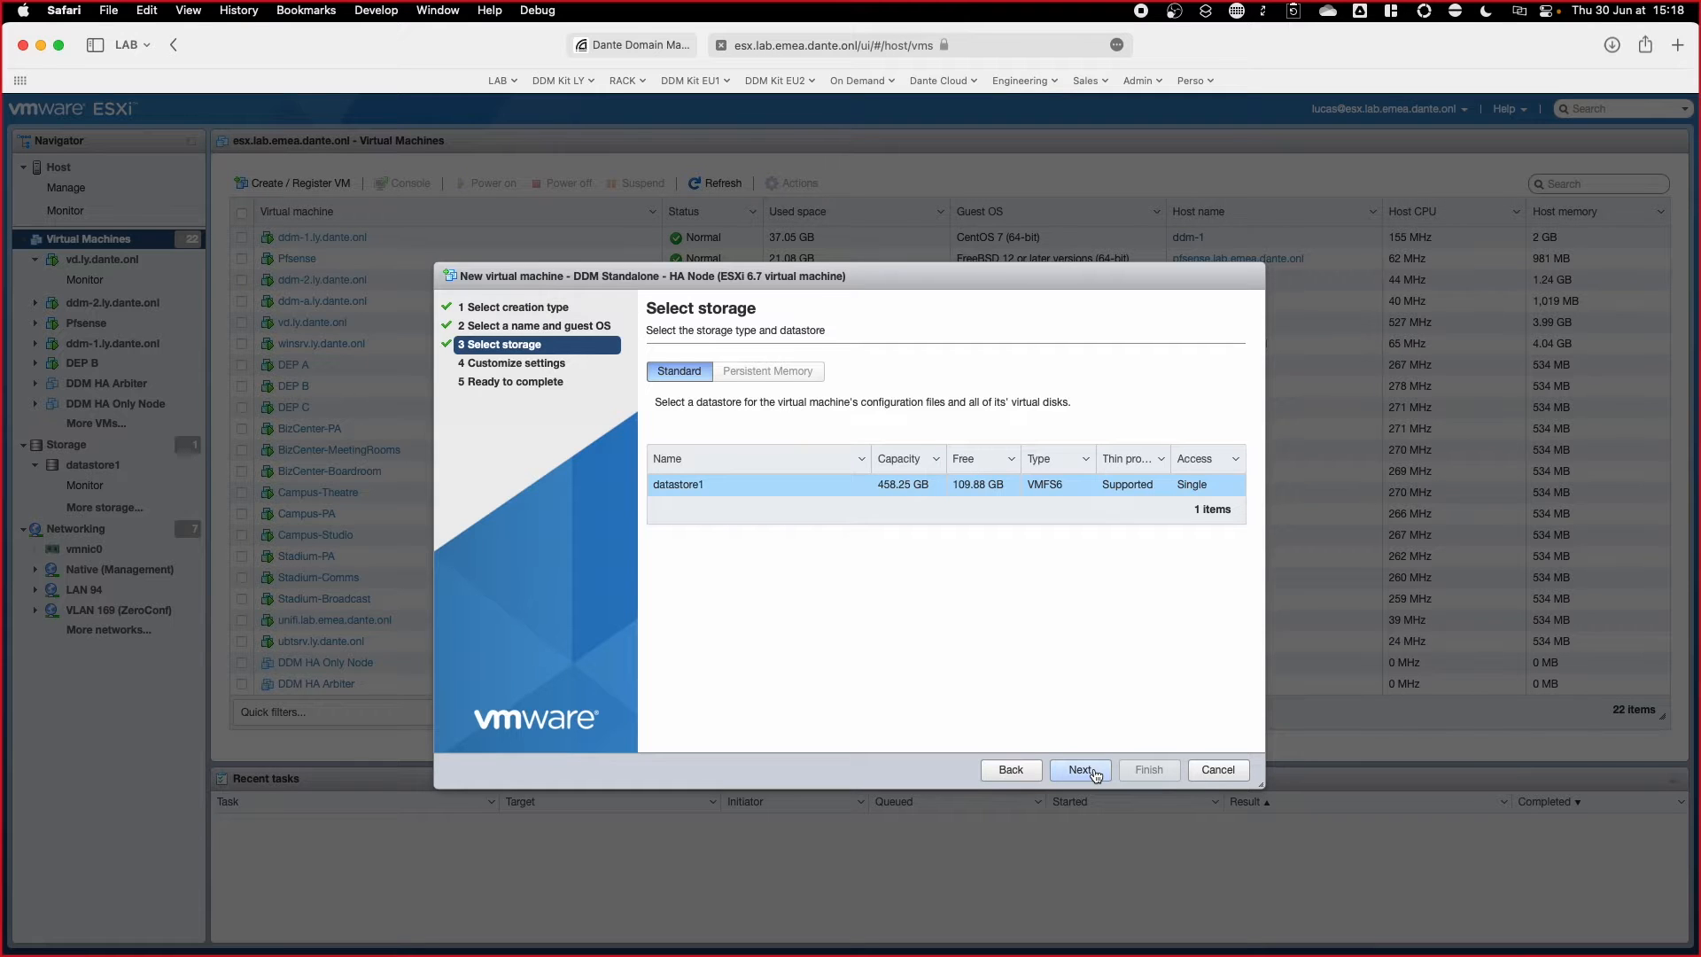
pyautogui.click(1096, 772)
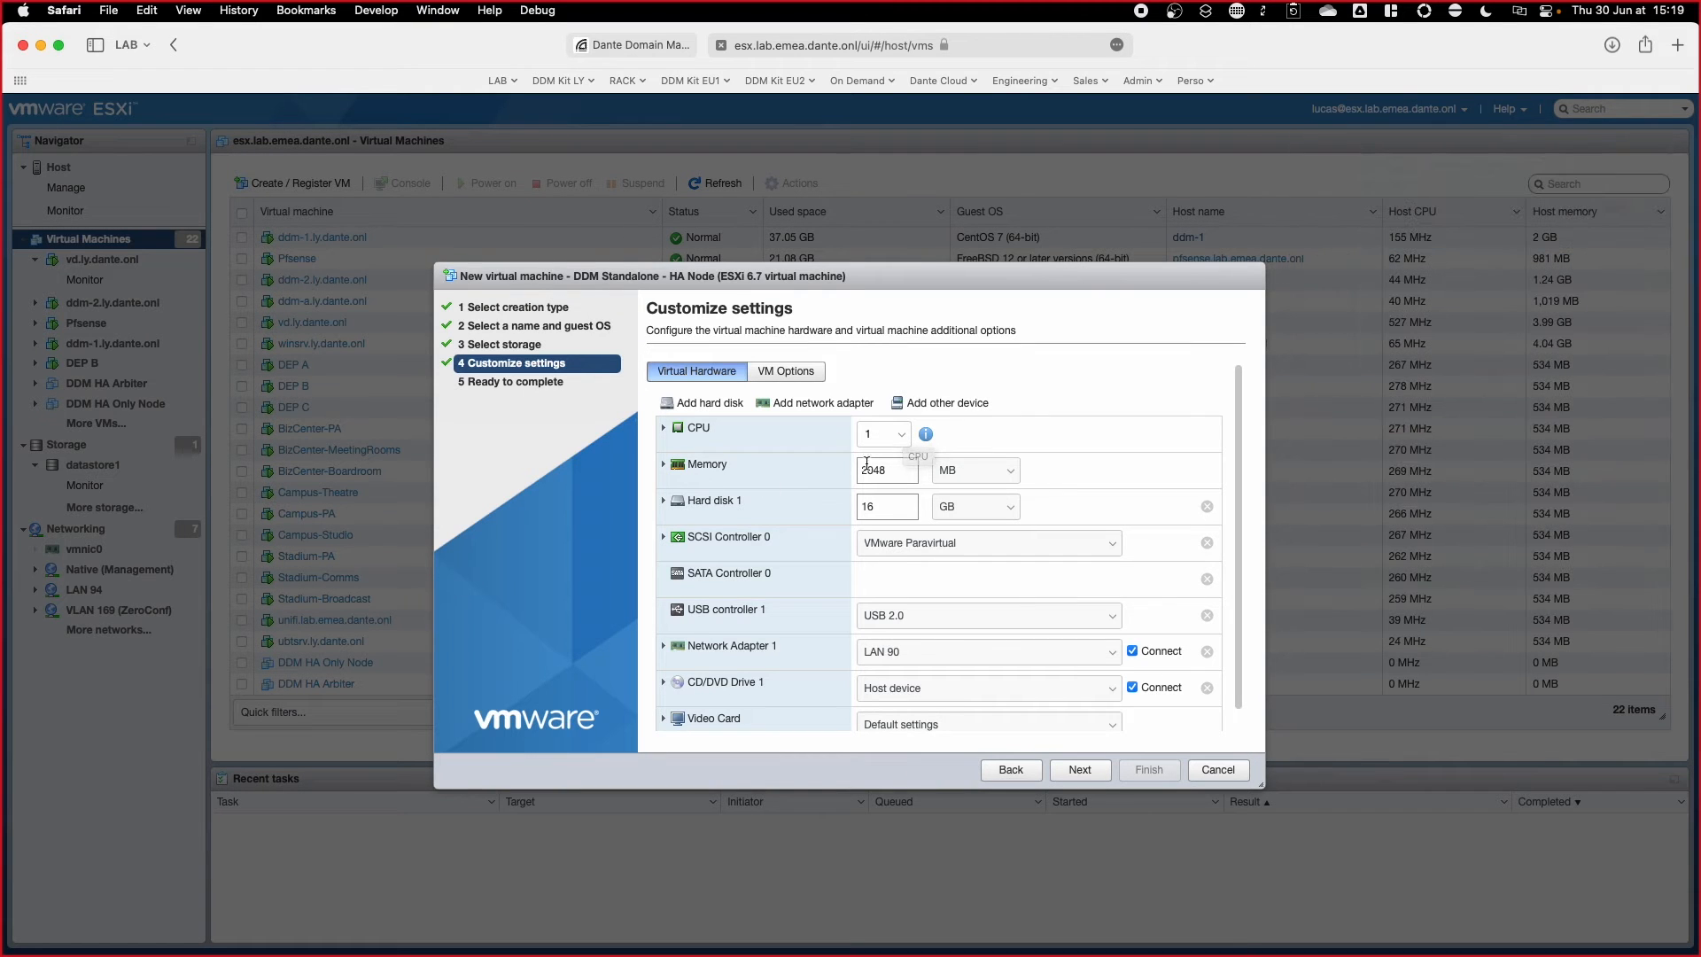
# Step: Give the VM 2 CPUs, 8 GB memory and a 20 GB hard disk
pyautogui.click(903, 437)
pyautogui.click(882, 471)
pyautogui.click(1010, 471)
pyautogui.click(899, 473)
pyautogui.doubleClick(891, 469)
pyautogui.write('8')
pyautogui.doubleClick(899, 506)
pyautogui.write('20')
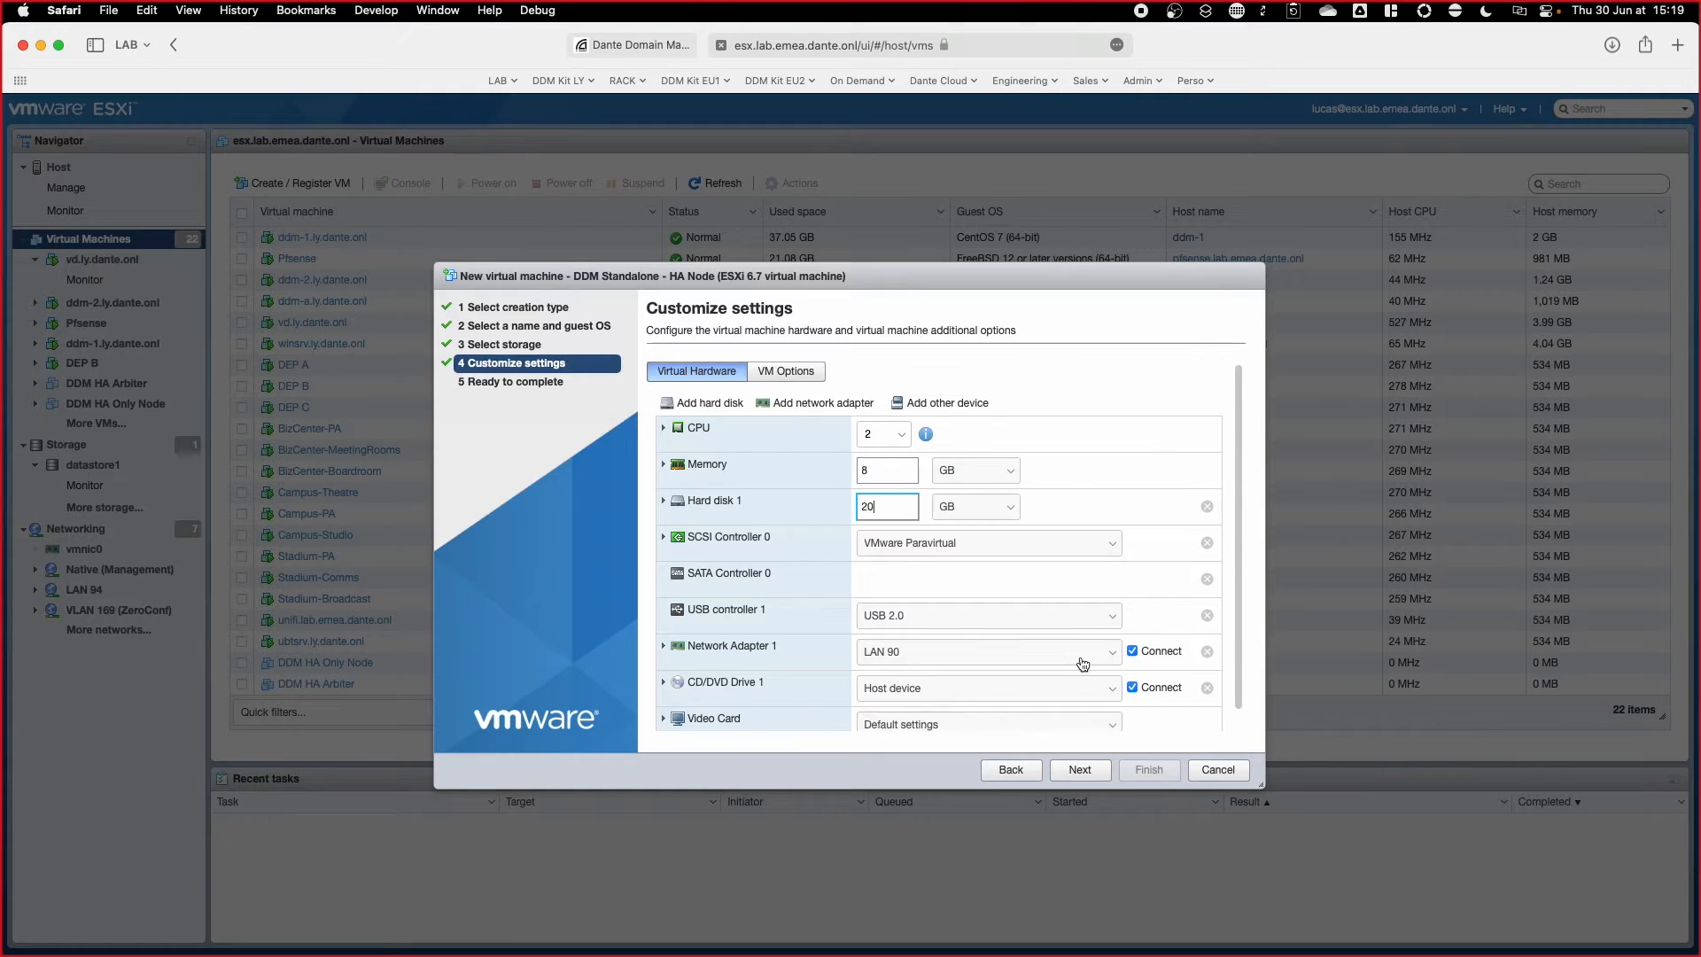
# Step: Connect the network adapter to Native (Management) and mount the datastore ISO ddm-1.3.2.1.iso
pyautogui.click(1083, 660)
pyautogui.click(1067, 746)
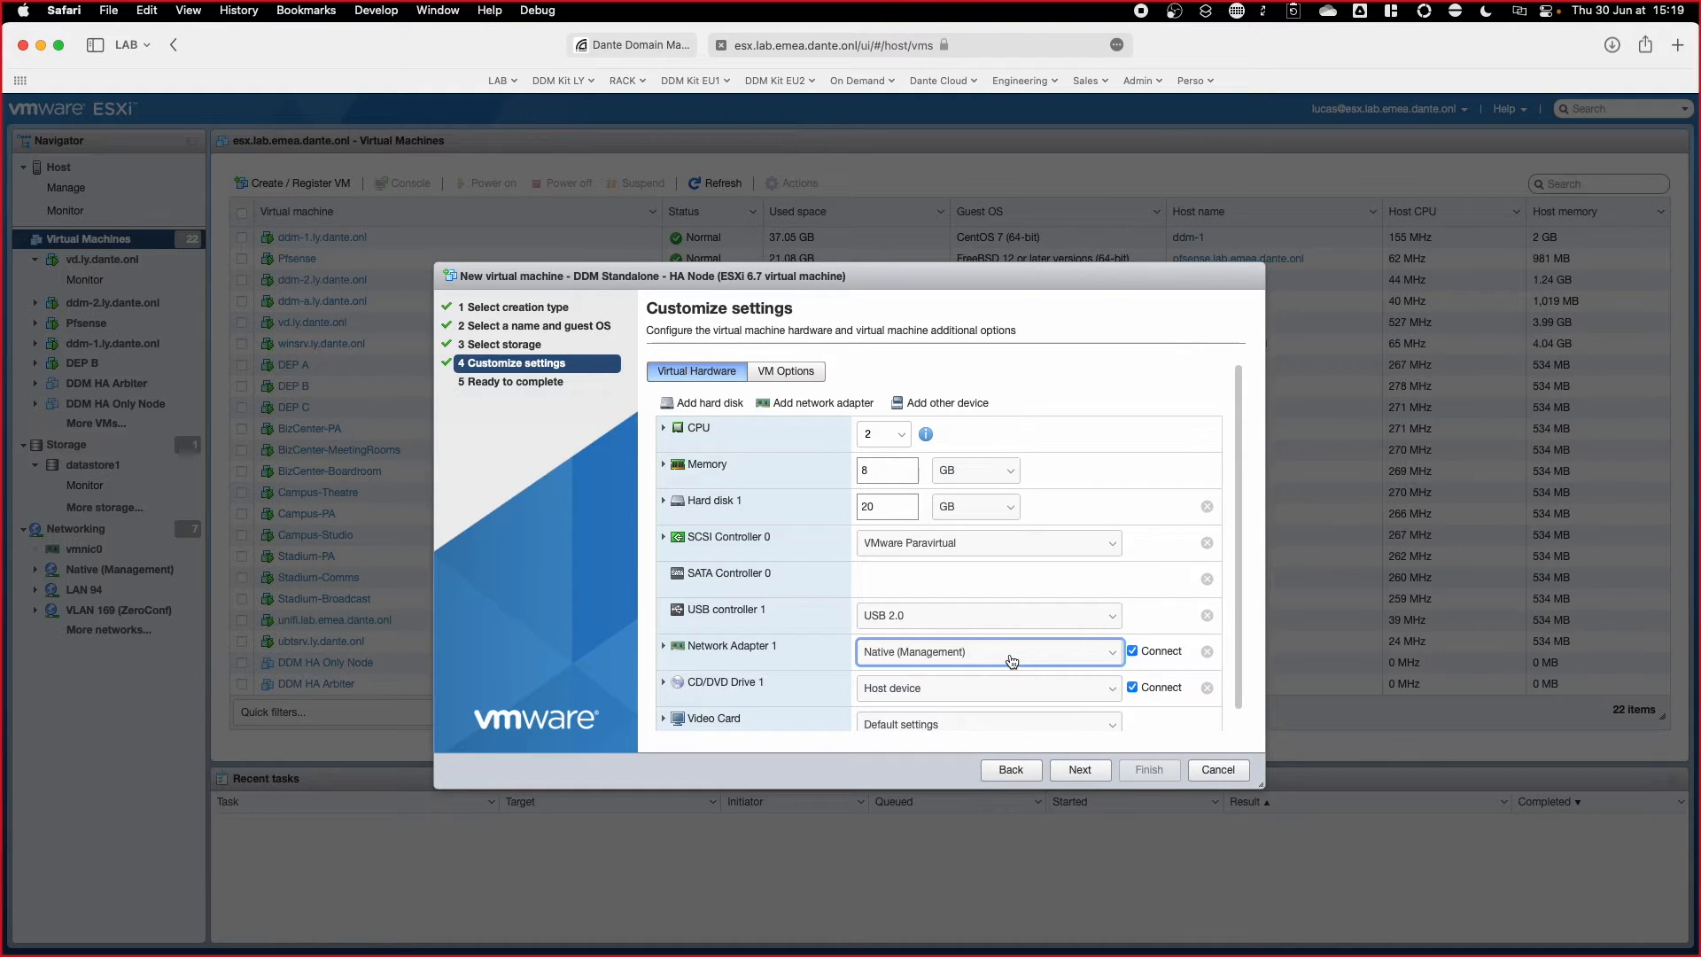
pyautogui.click(999, 689)
pyautogui.click(1001, 708)
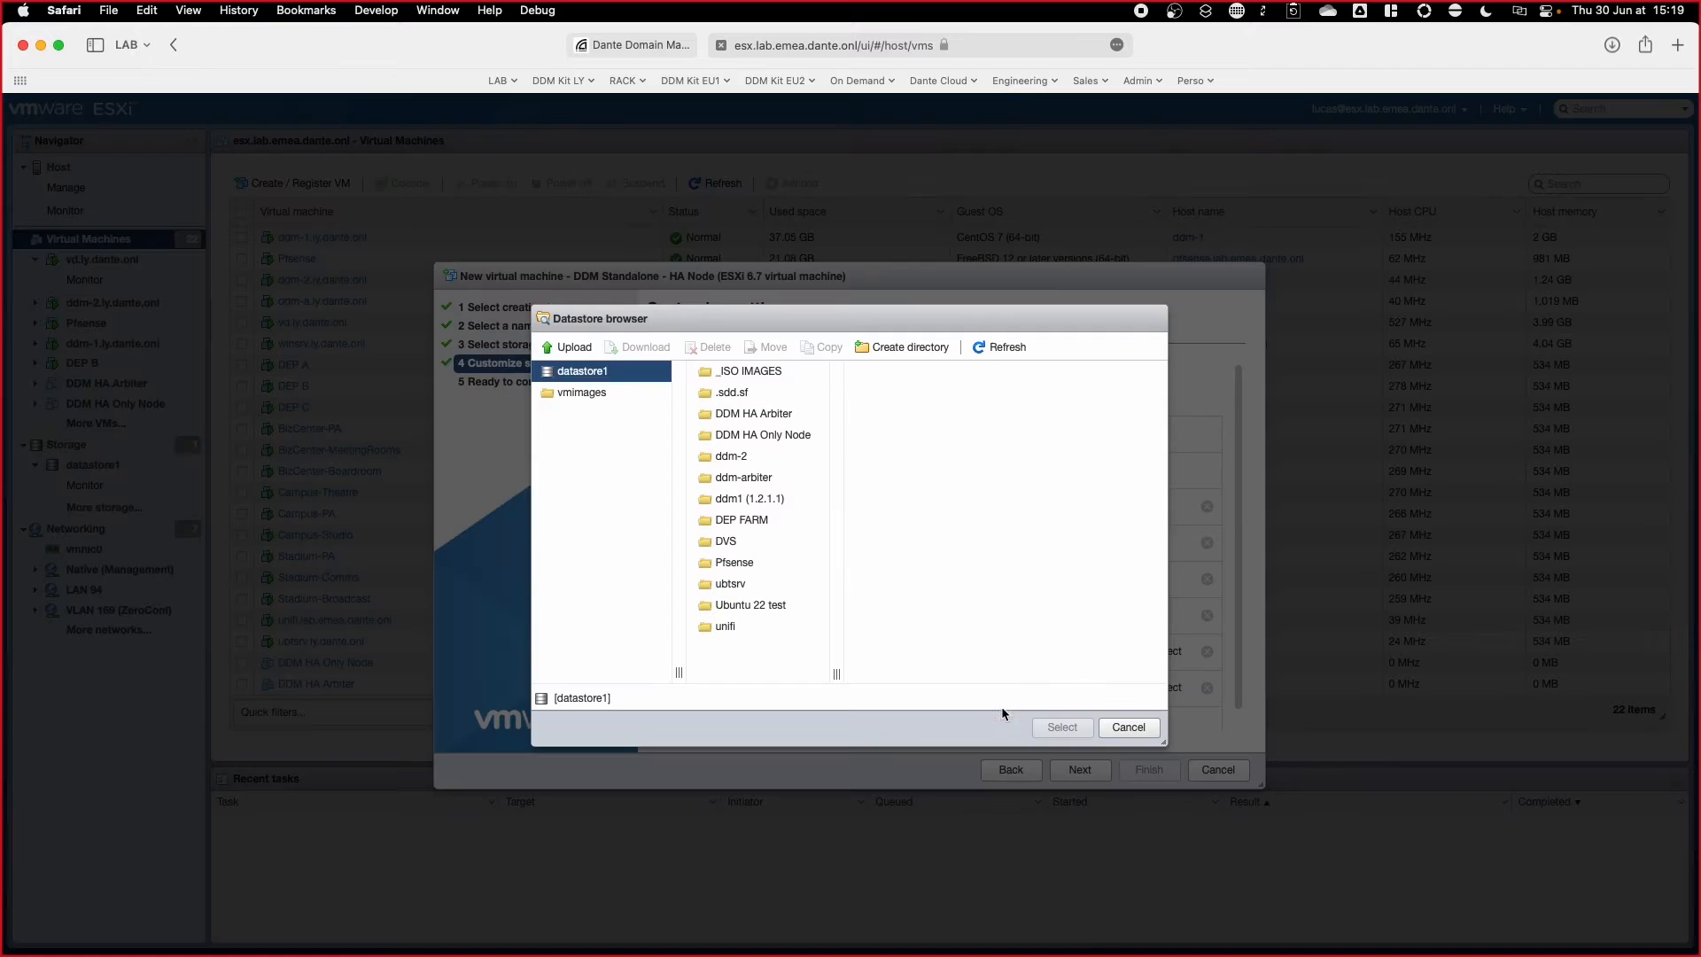
pyautogui.click(753, 371)
pyautogui.click(903, 392)
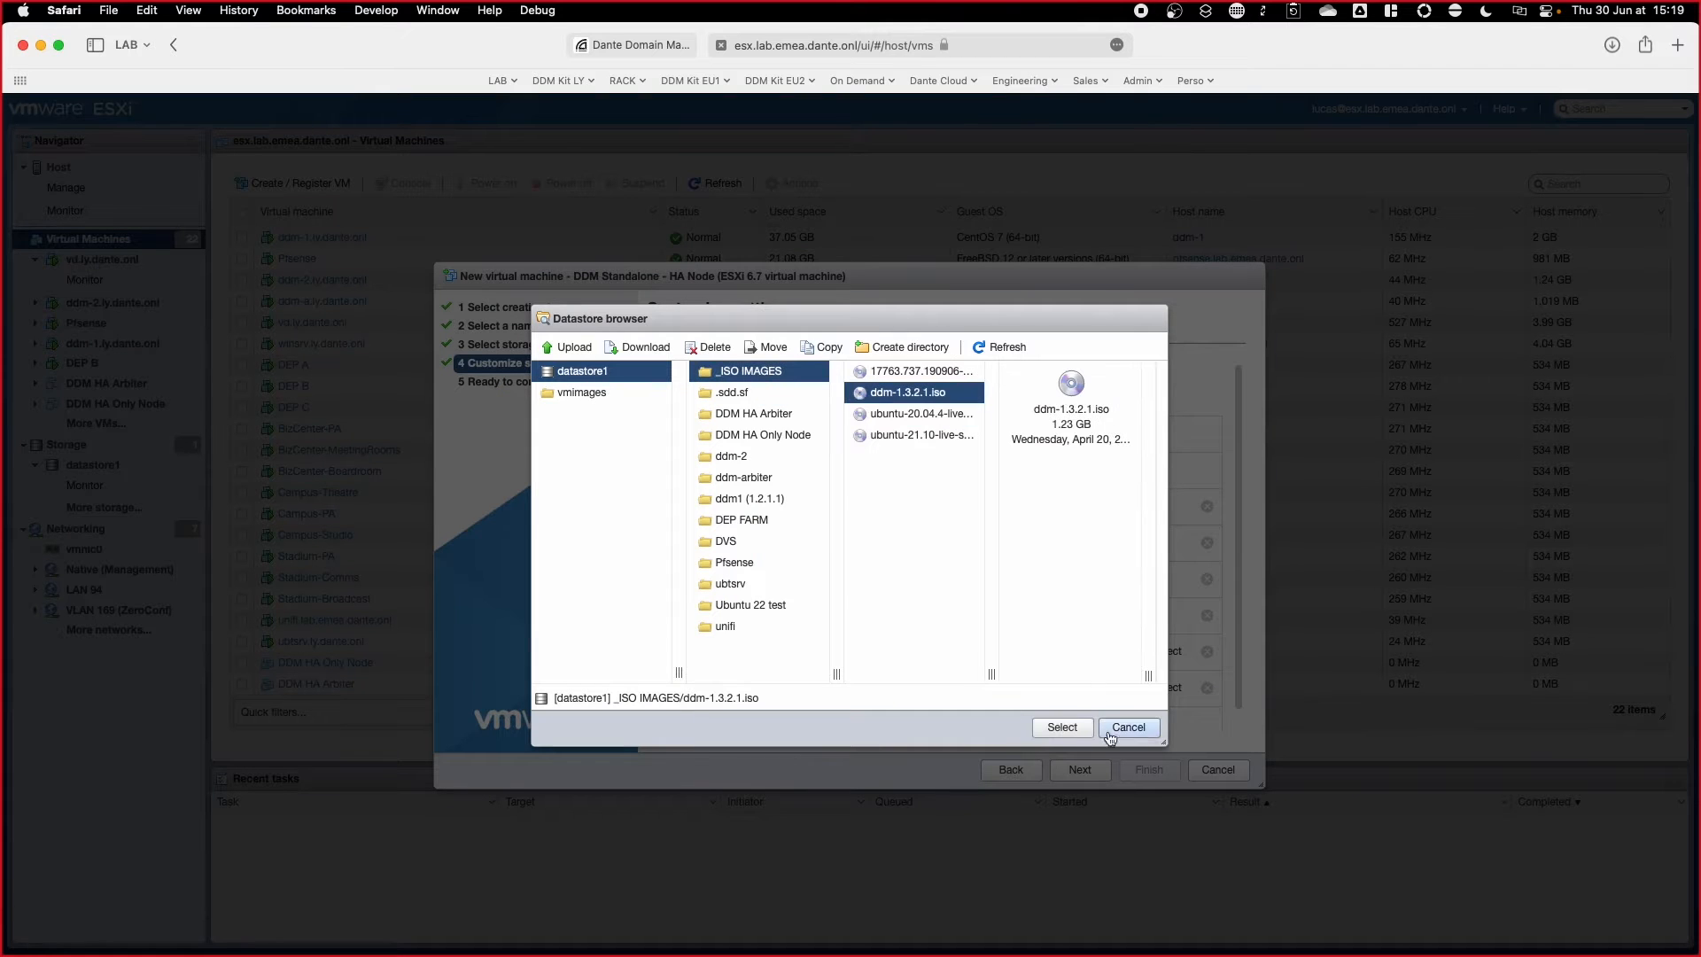
pyautogui.click(1063, 727)
pyautogui.click(1077, 770)
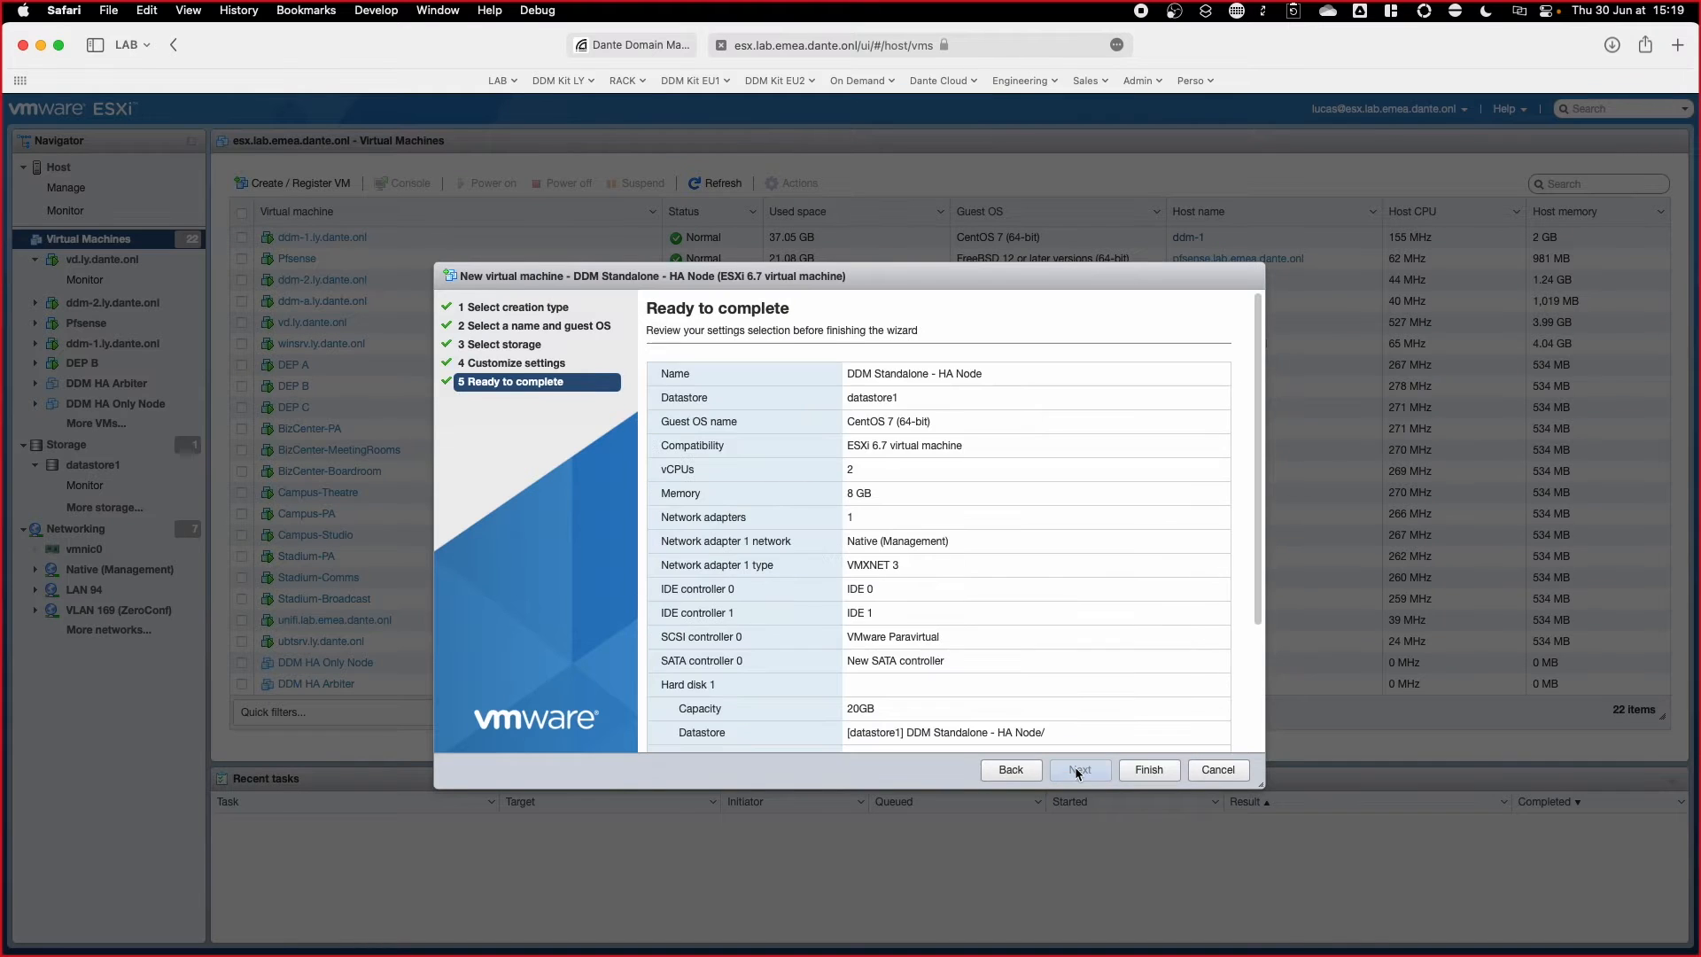
# Step: Finish creating DDM Standalone - HA Node and power it on
pyautogui.click(1148, 770)
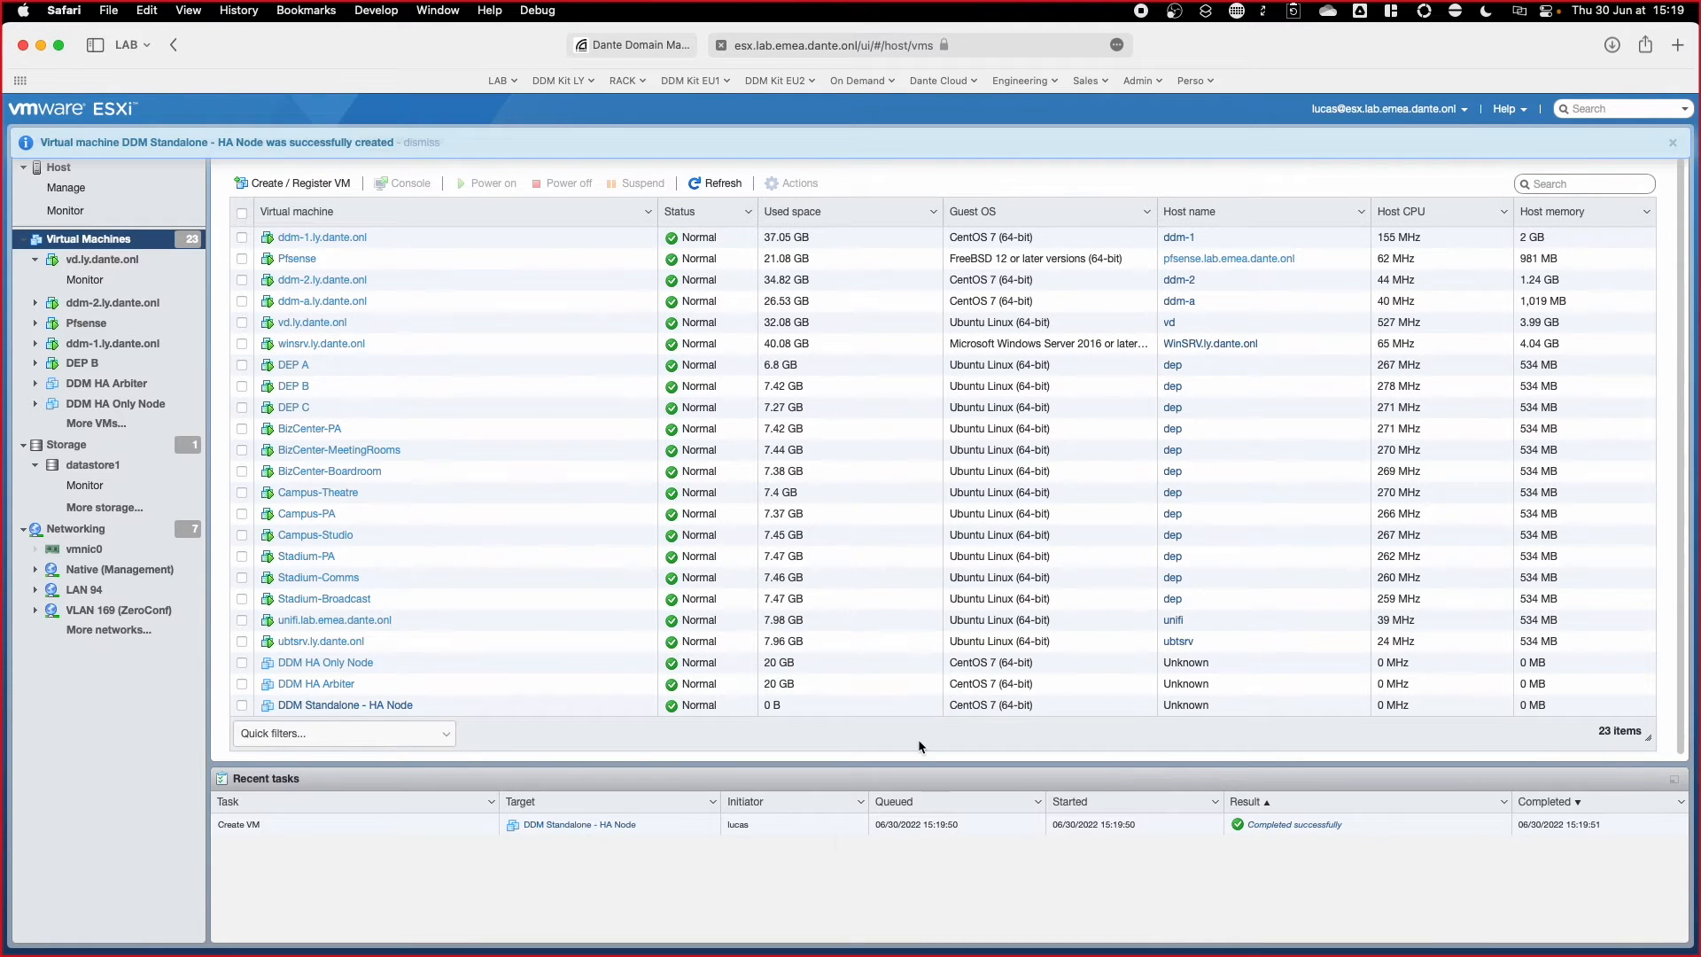
pyautogui.click(379, 705)
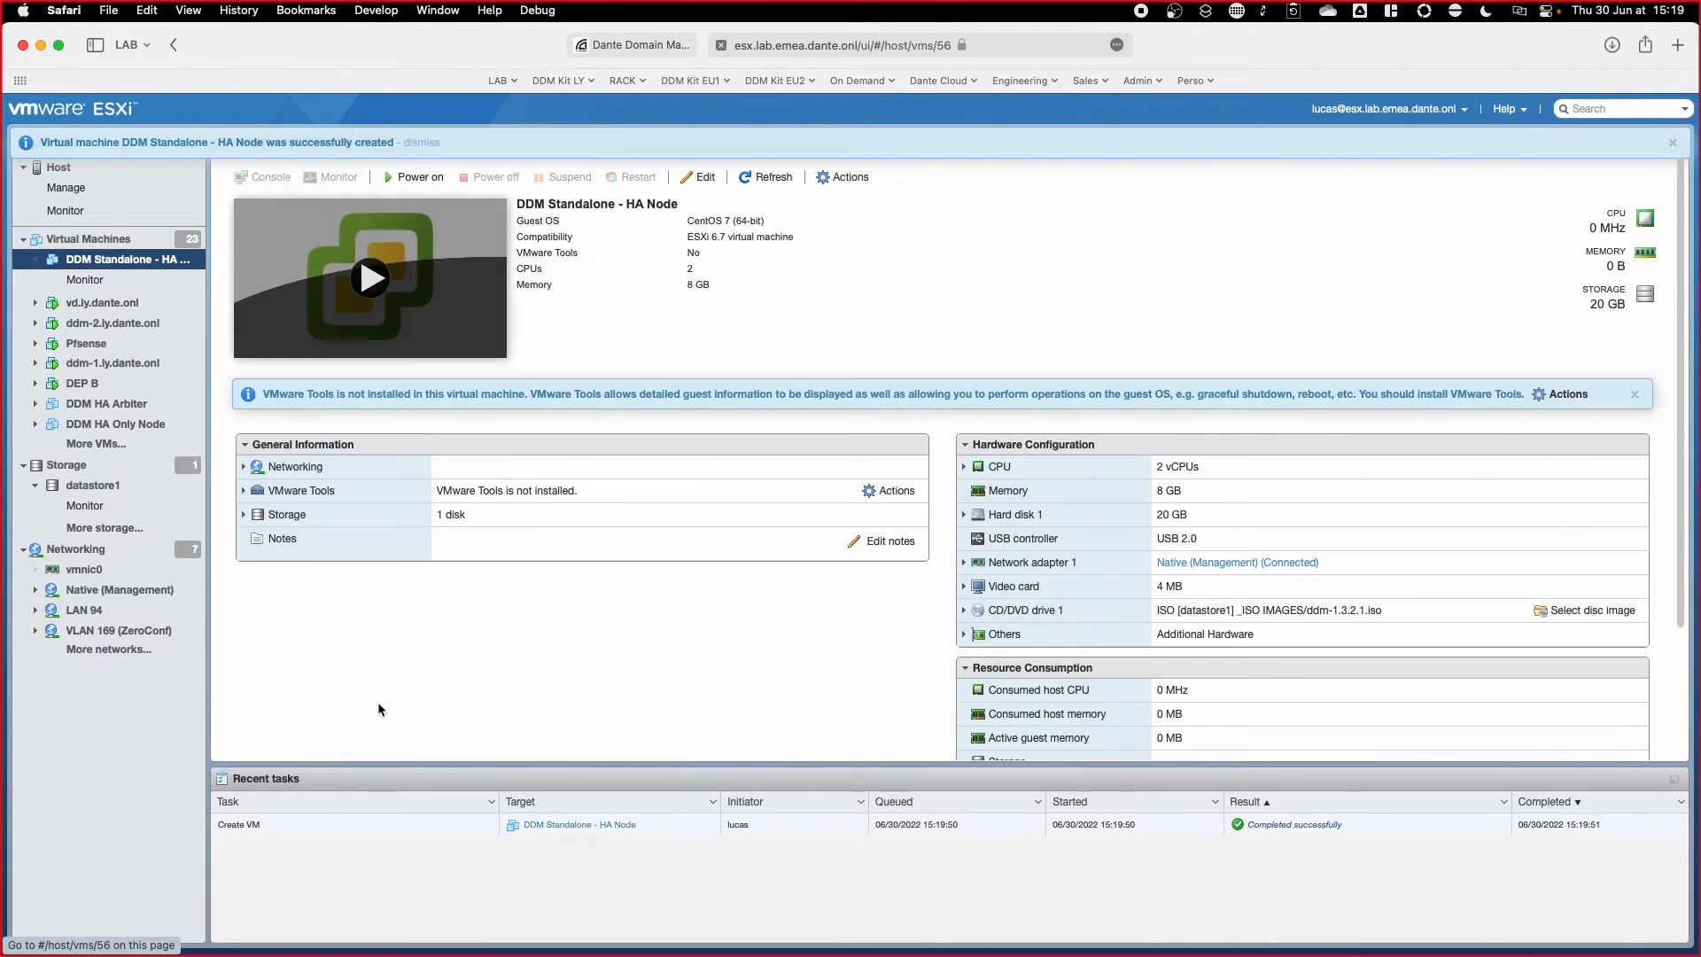
pyautogui.click(421, 180)
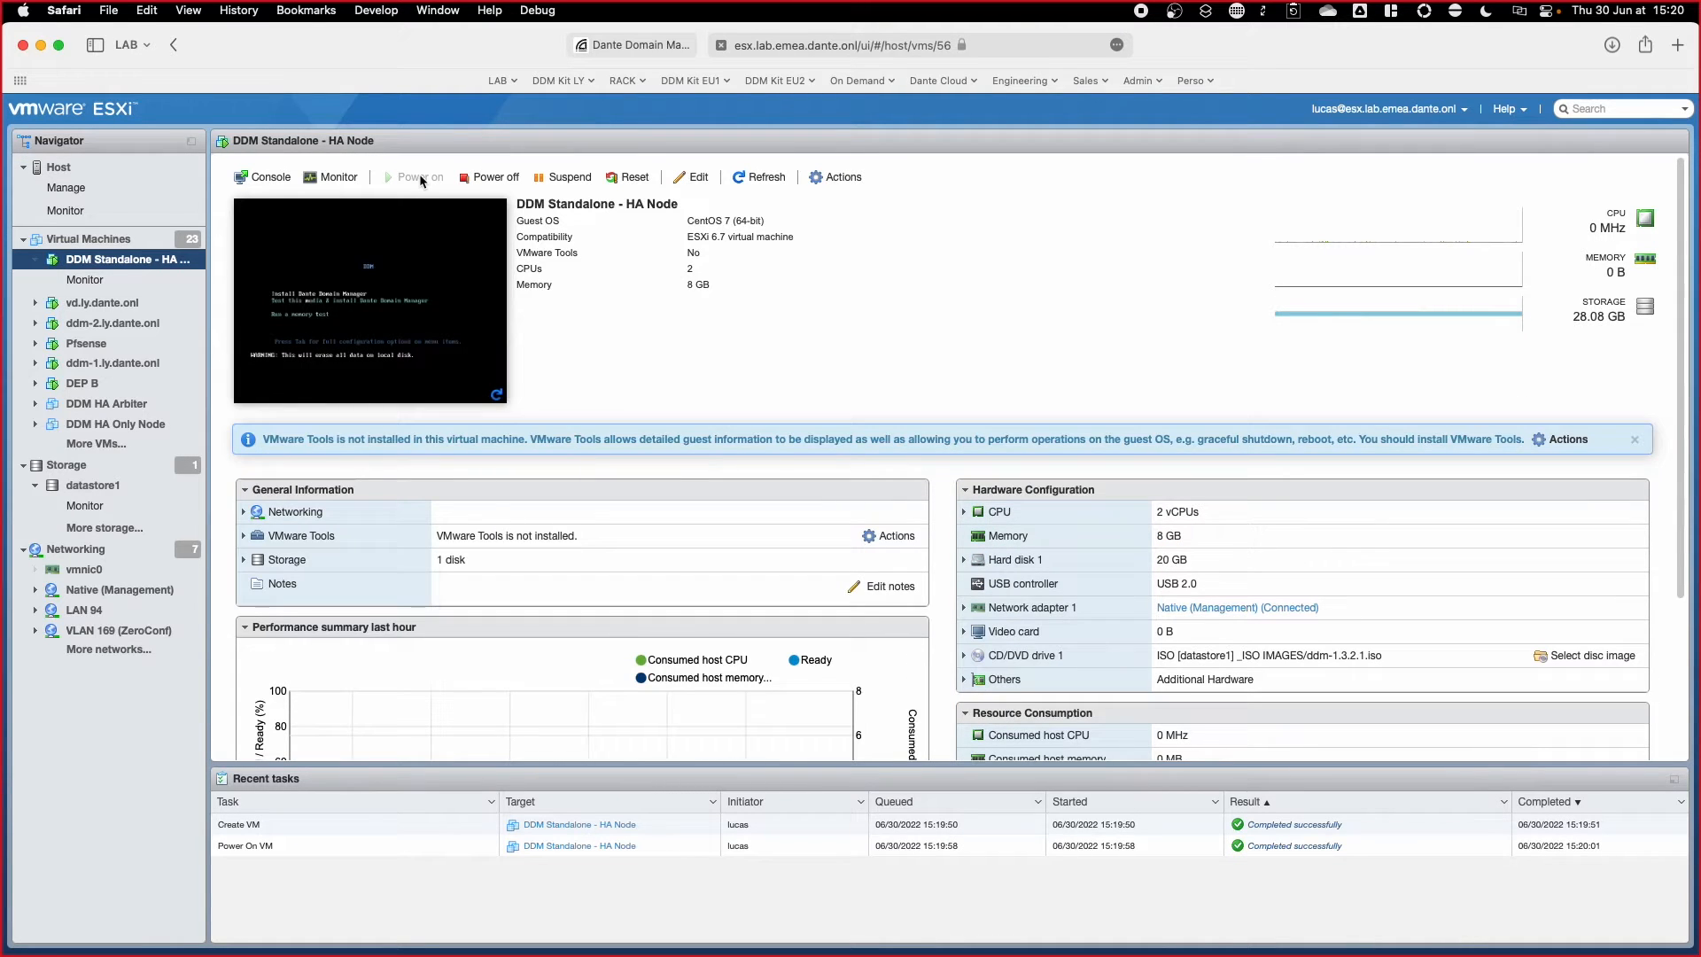
# Step: Install Dante Domain Manager from the VM console and reboot into the DDM Configuration menu
pyautogui.click(418, 236)
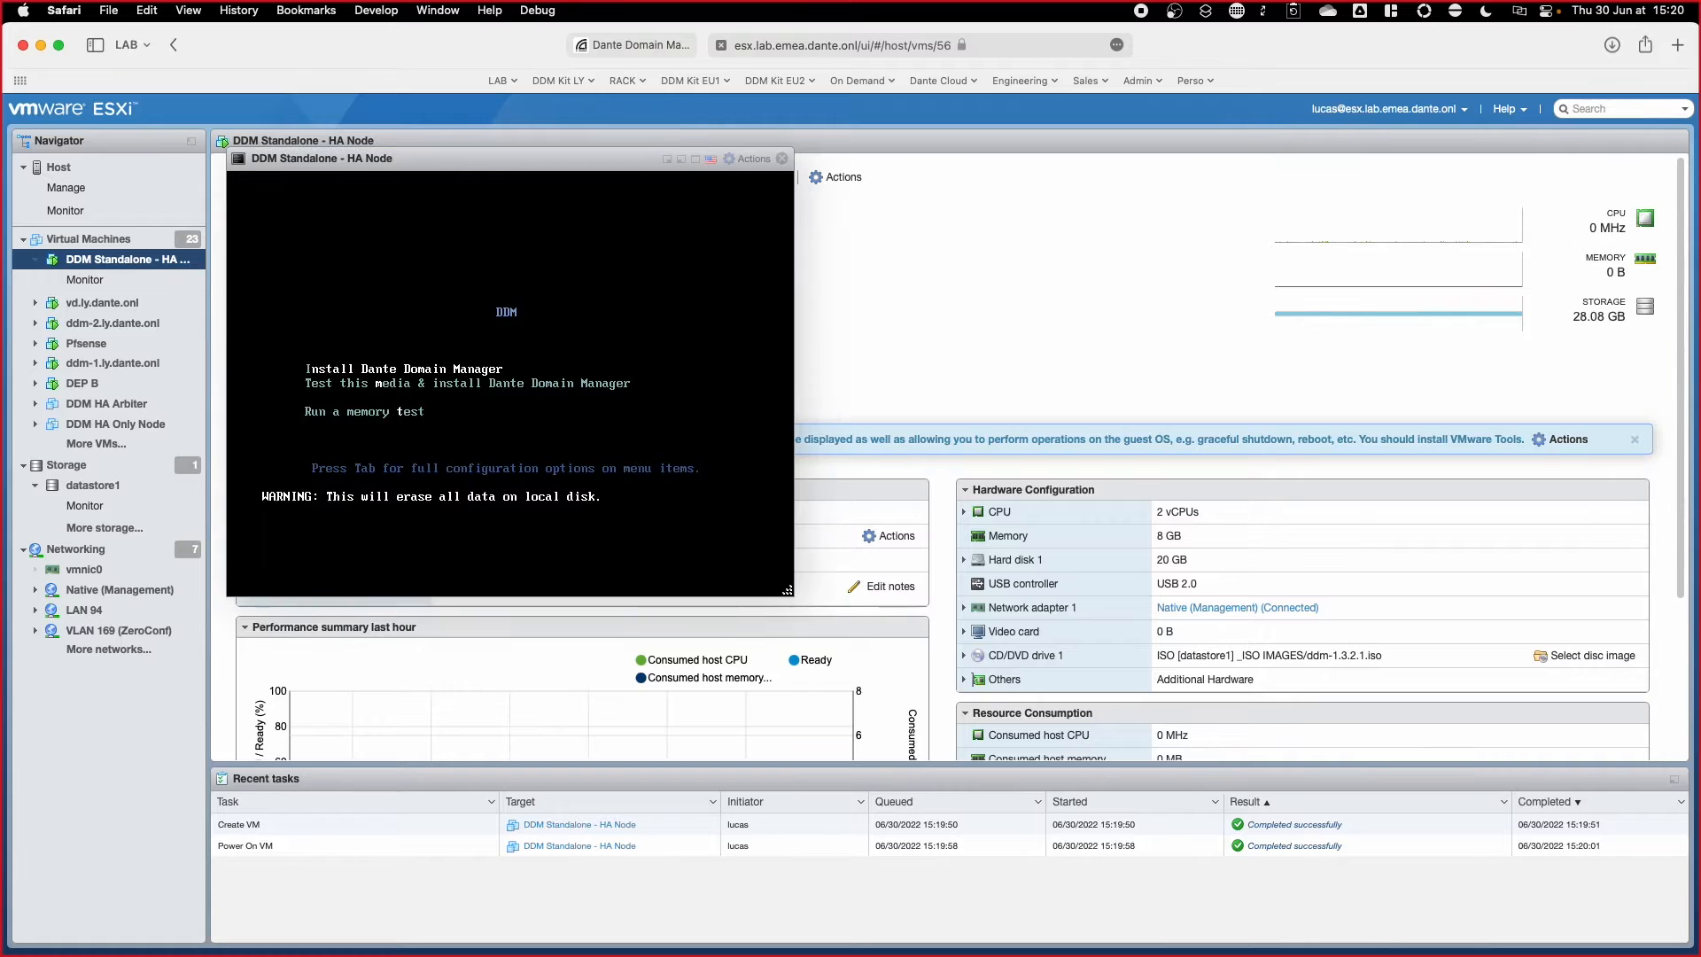
pyautogui.moveTo(513, 159); pyautogui.dragTo(650, 178)
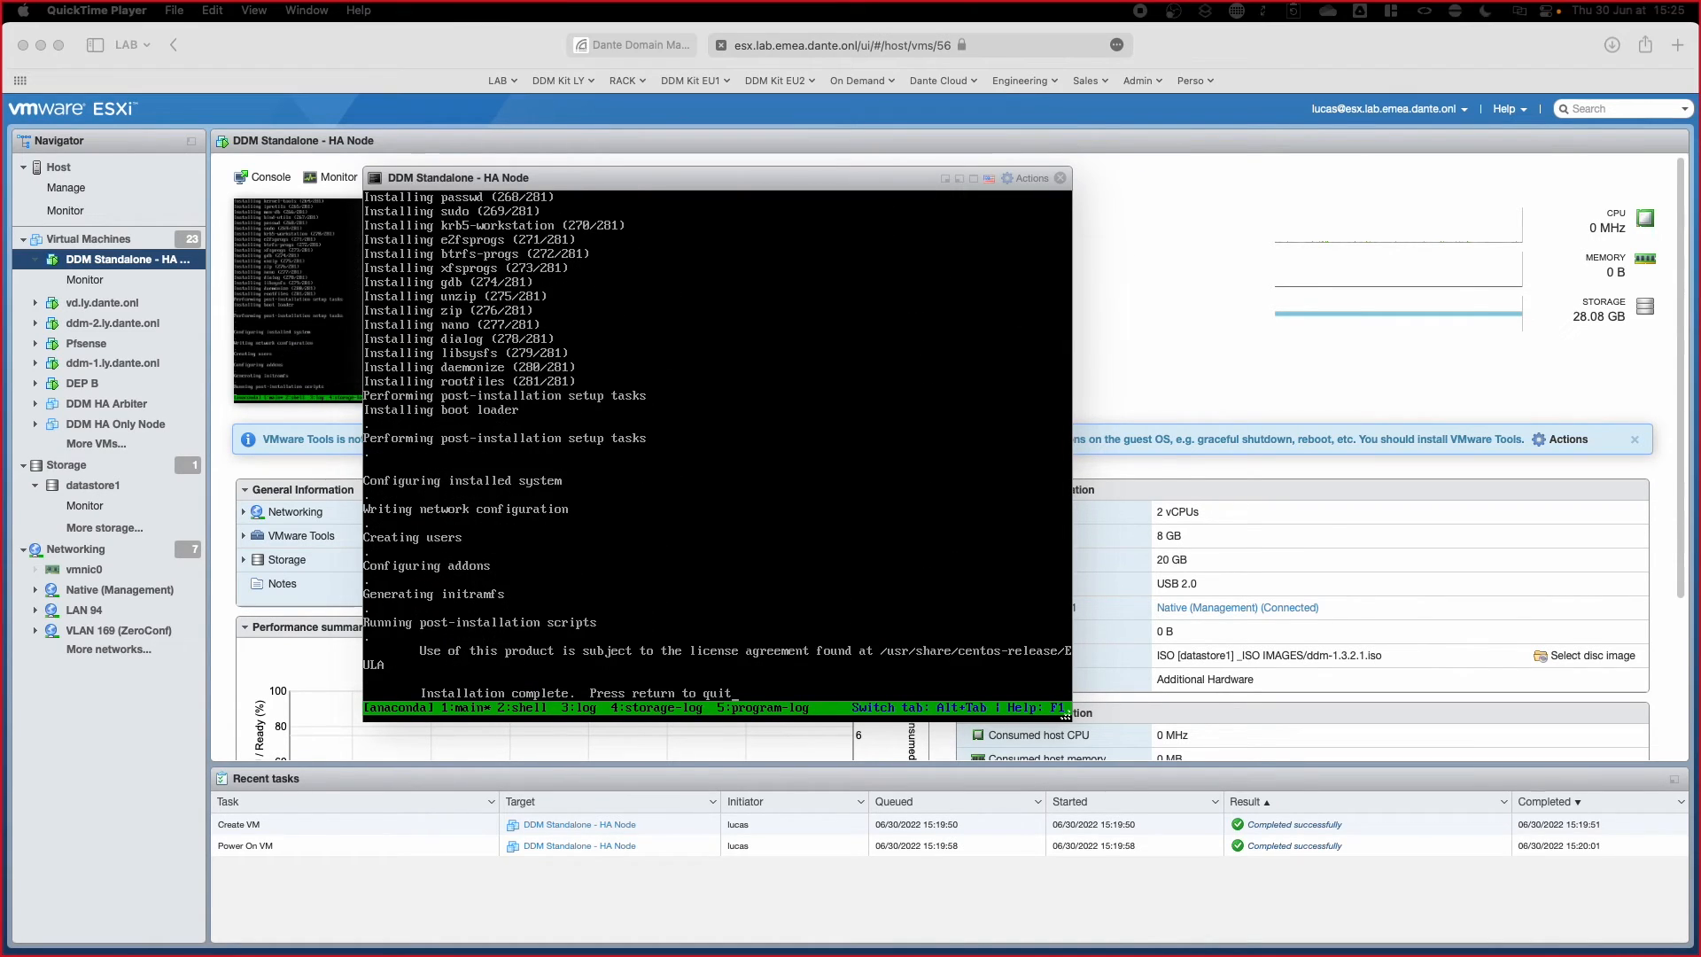
pyautogui.press('Return')
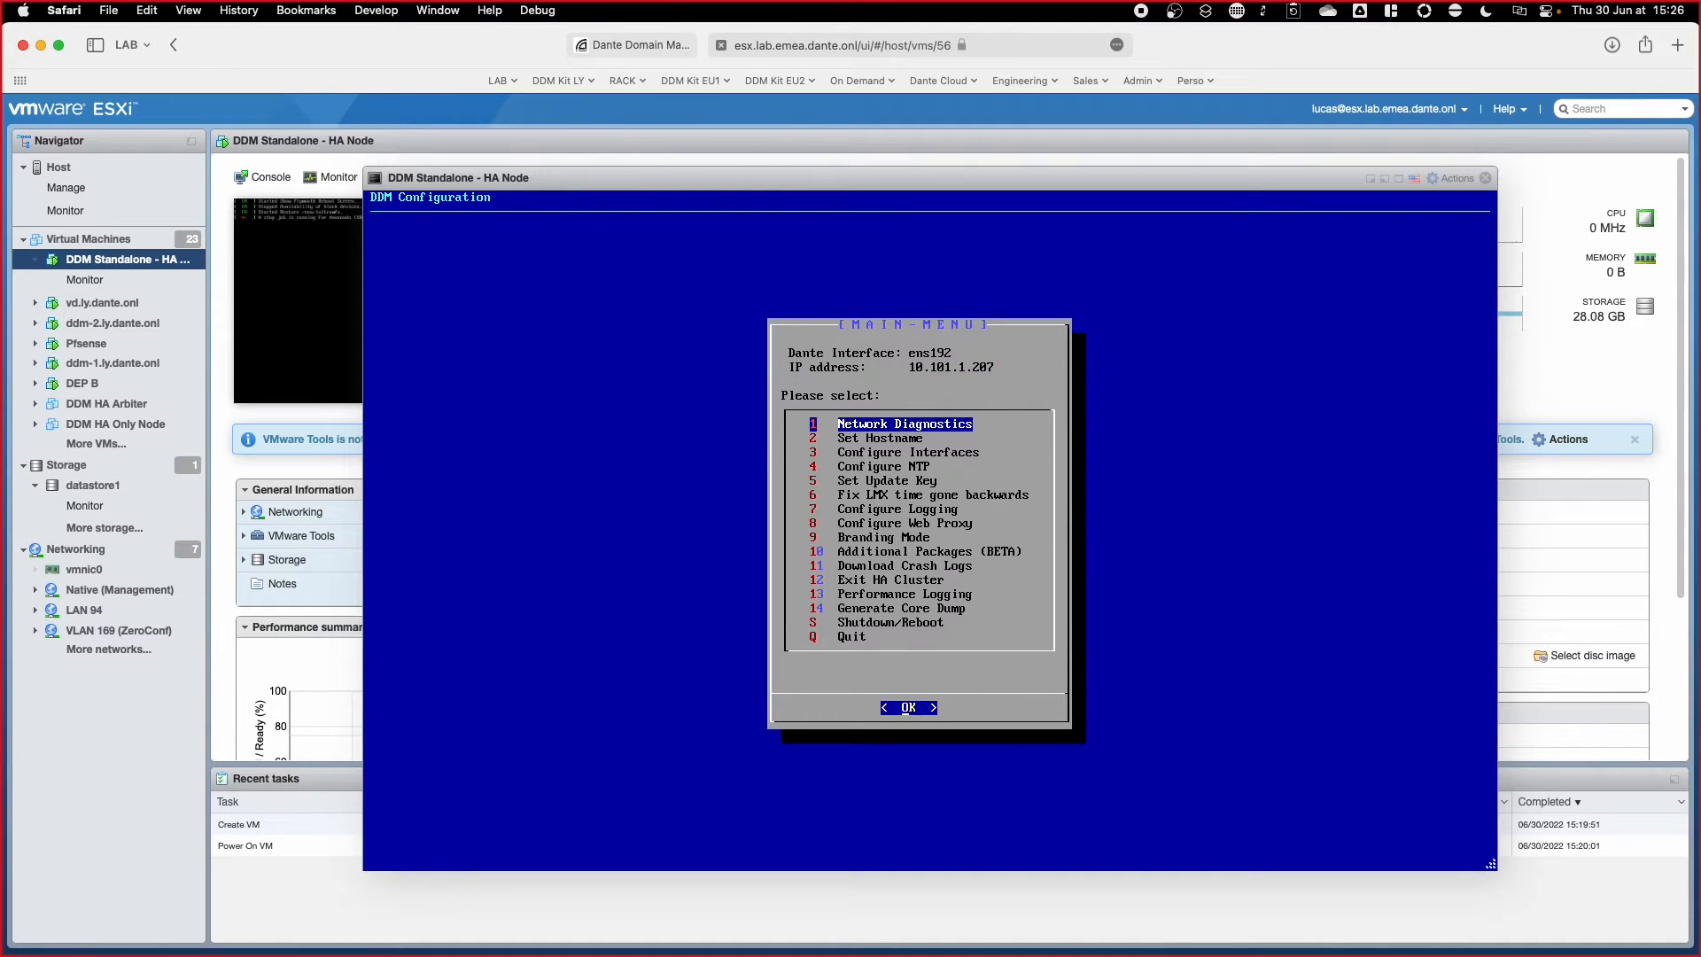
# Step: Open the static IP address form for interface ens192 in the DDM console
pyautogui.press('Down')
pyautogui.press('Down')
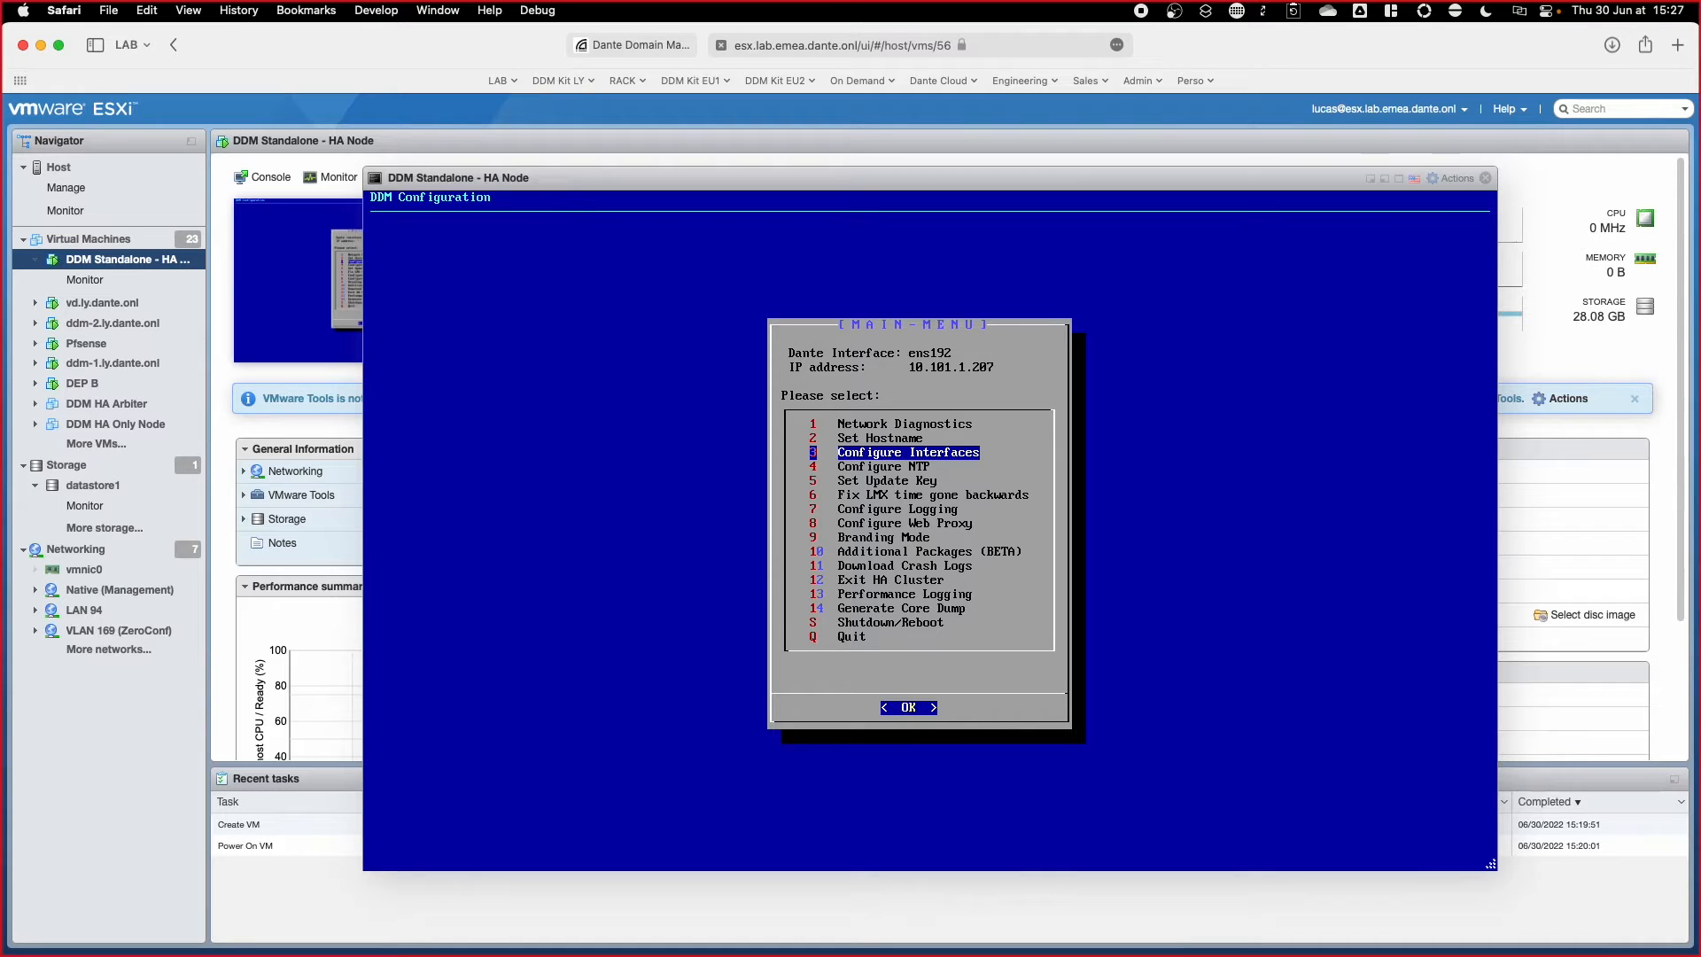
pyautogui.press('Return')
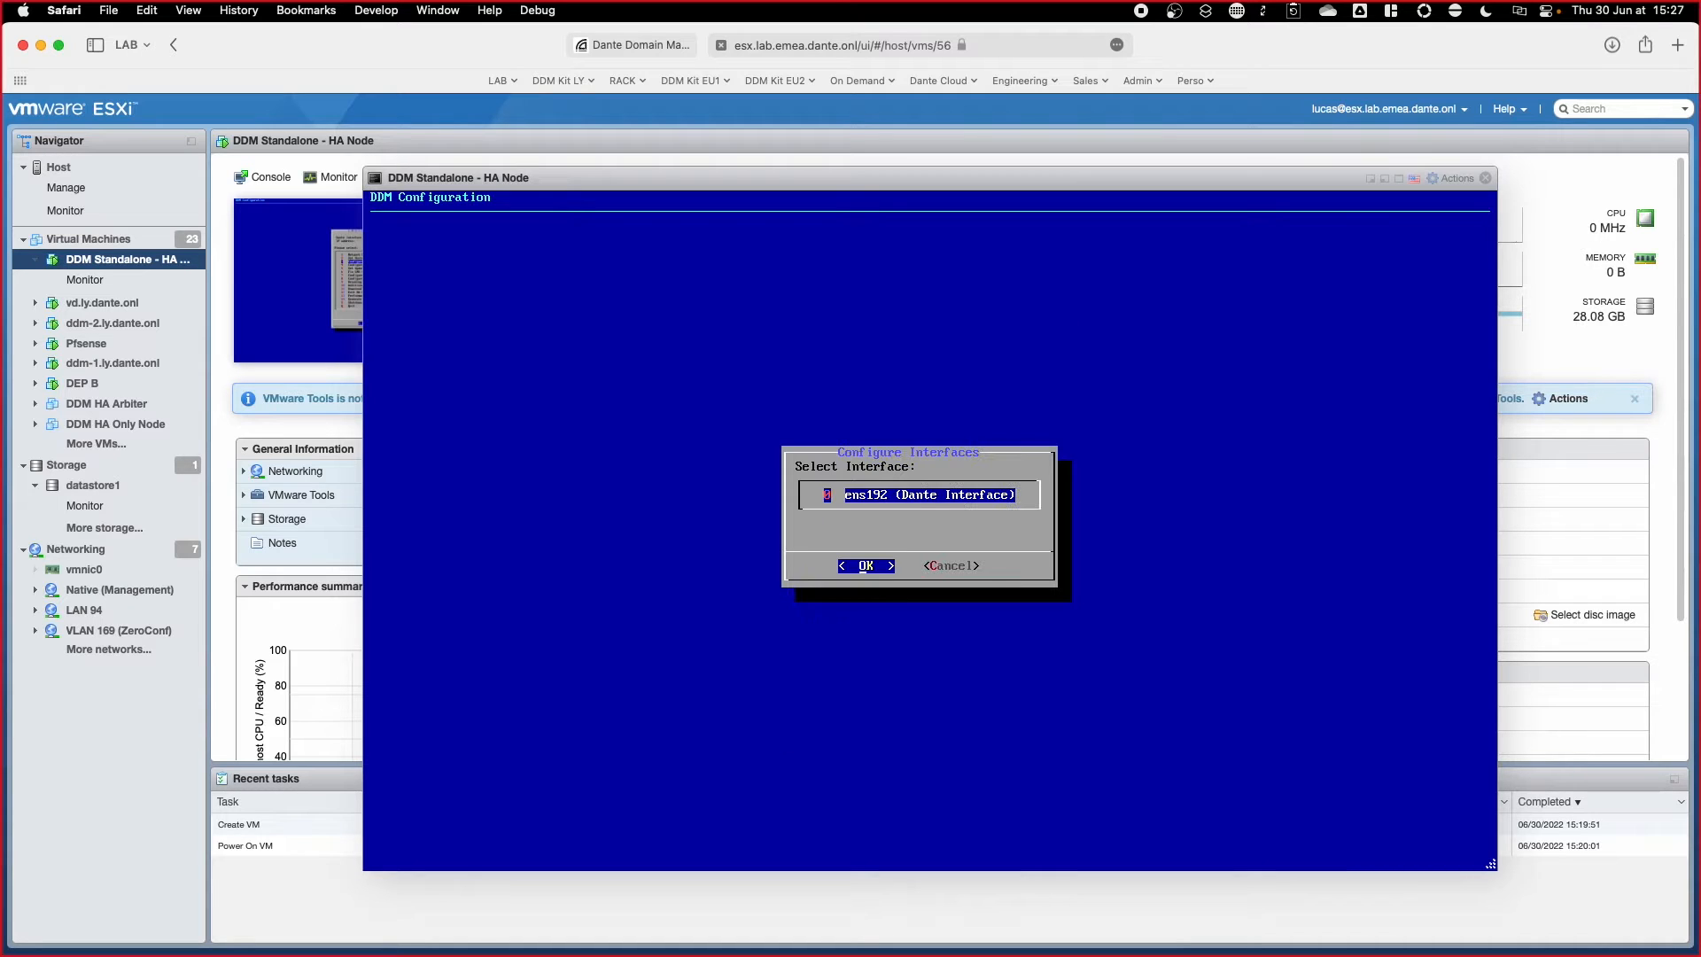
pyautogui.press('Return')
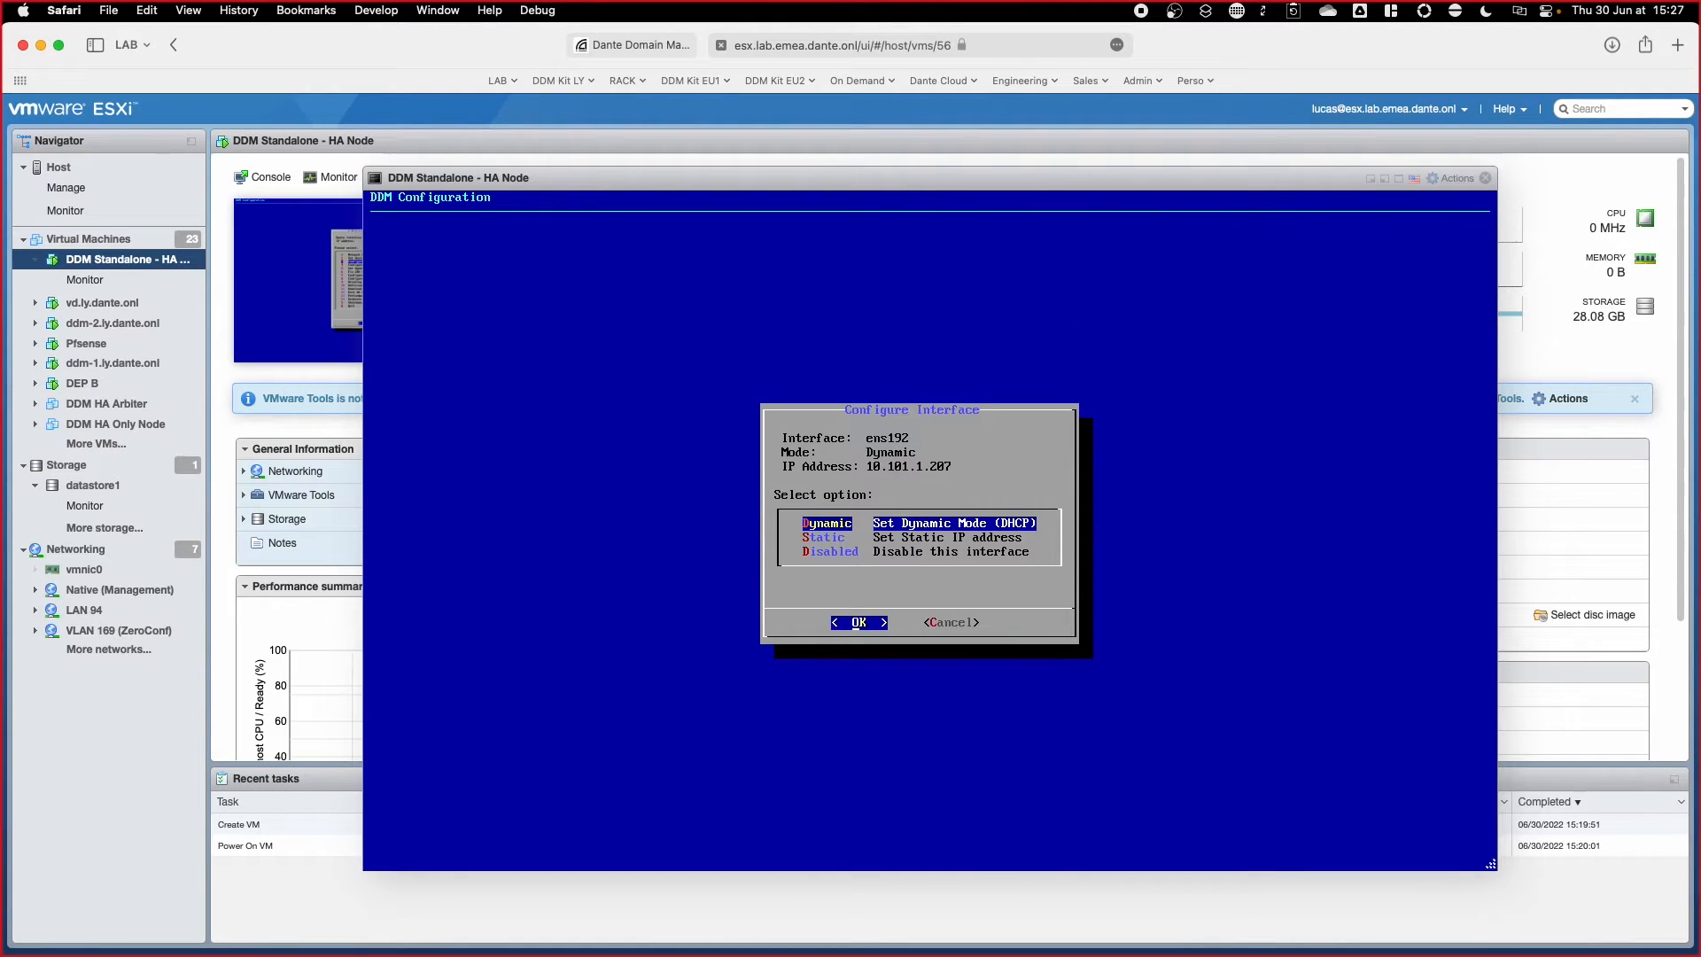
pyautogui.press('Down')
pyautogui.press('Return')
# Step: Enter IP 10.101.1.100, netmask 255.255.255.0, DNS and gateway 10.101.1.1, search path lab.emea.dante.onl, and submit
pyautogui.write('10.101.1.100')
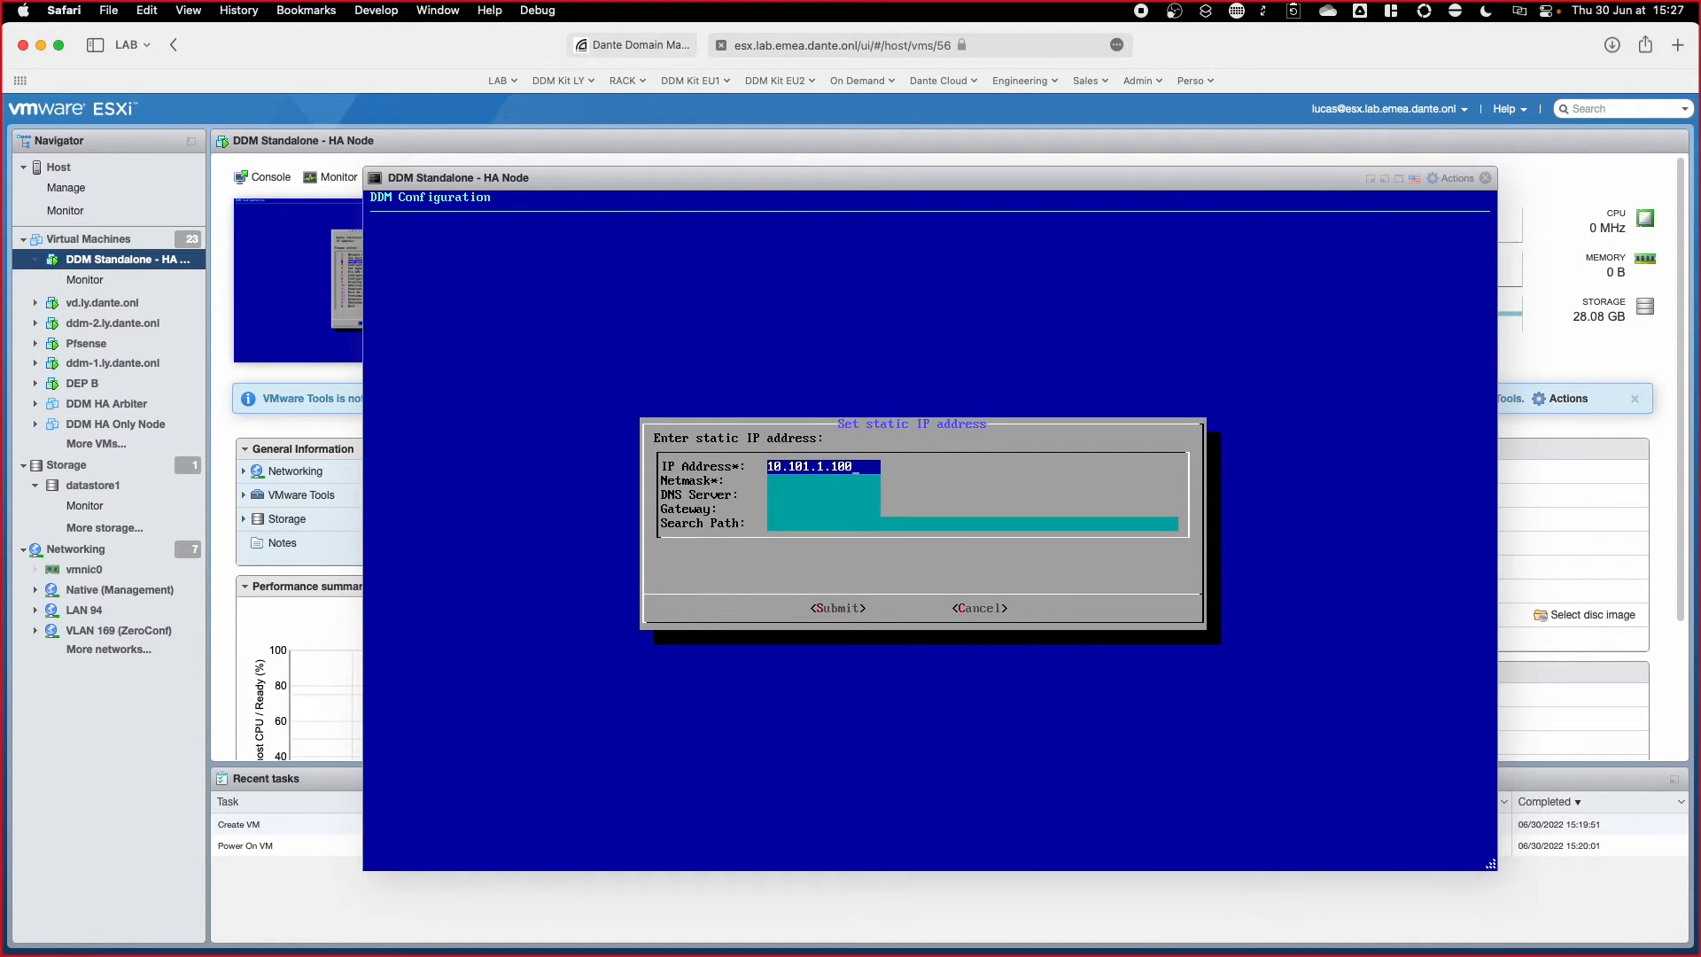
pyautogui.press('Tab')
pyautogui.write('255.255.255.0')
pyautogui.press('Tab')
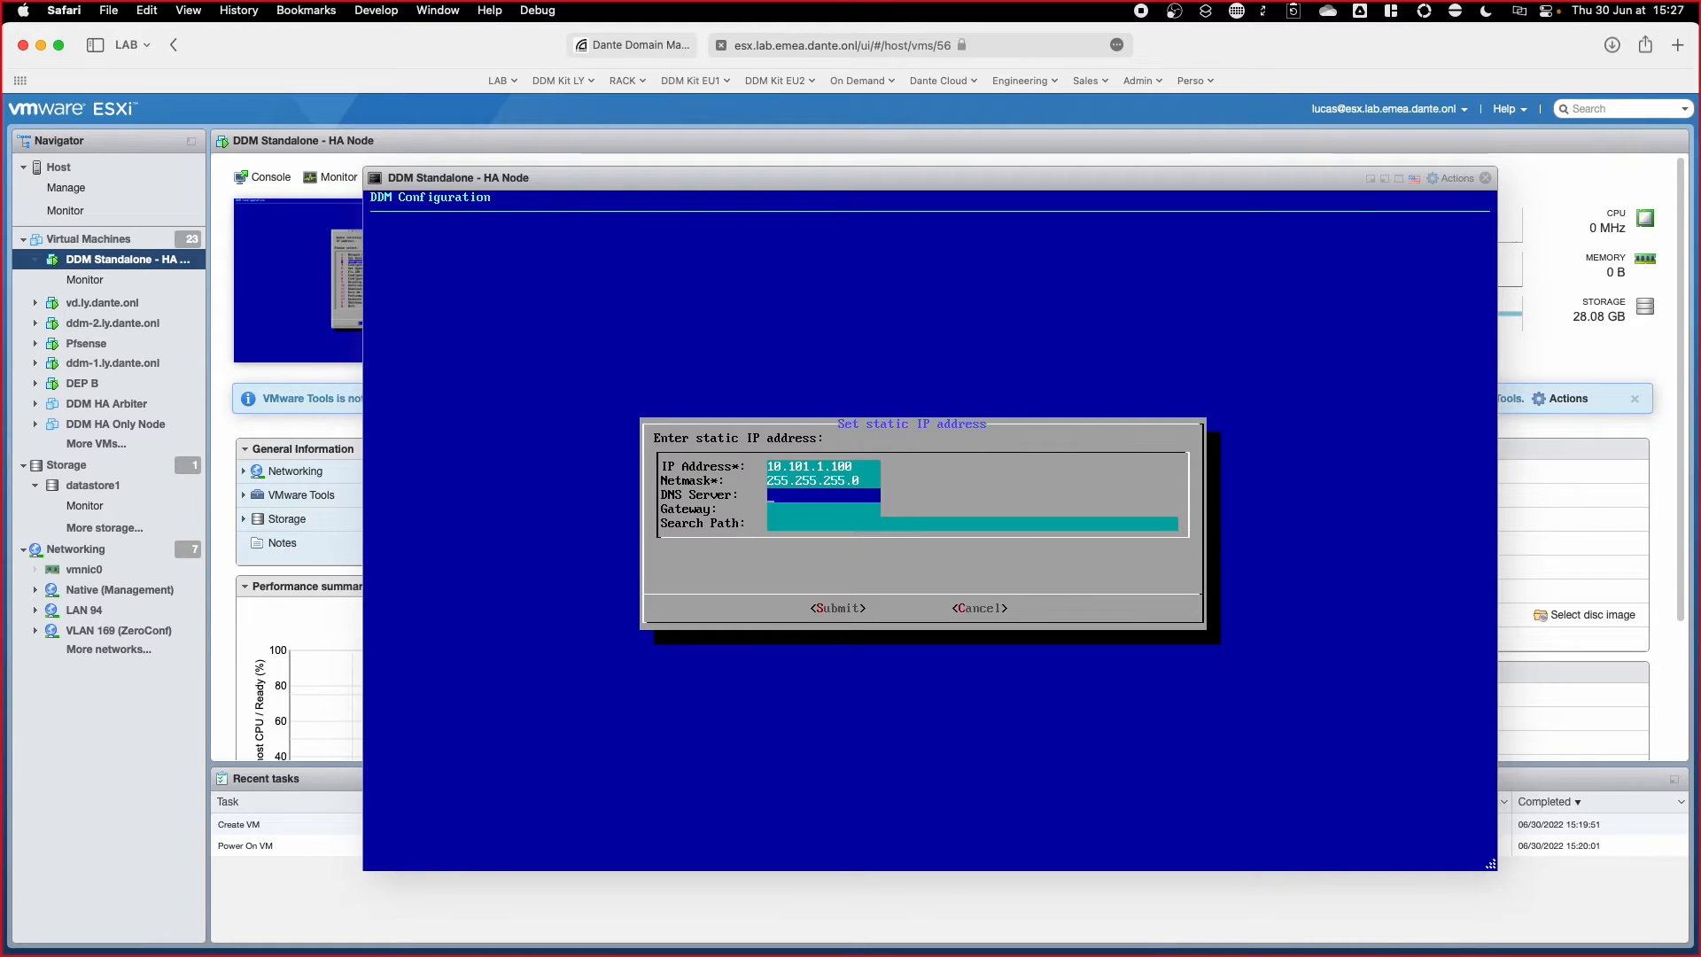
pyautogui.write('10.101.1.1')
pyautogui.press('Down')
pyautogui.write('10.101.1.1')
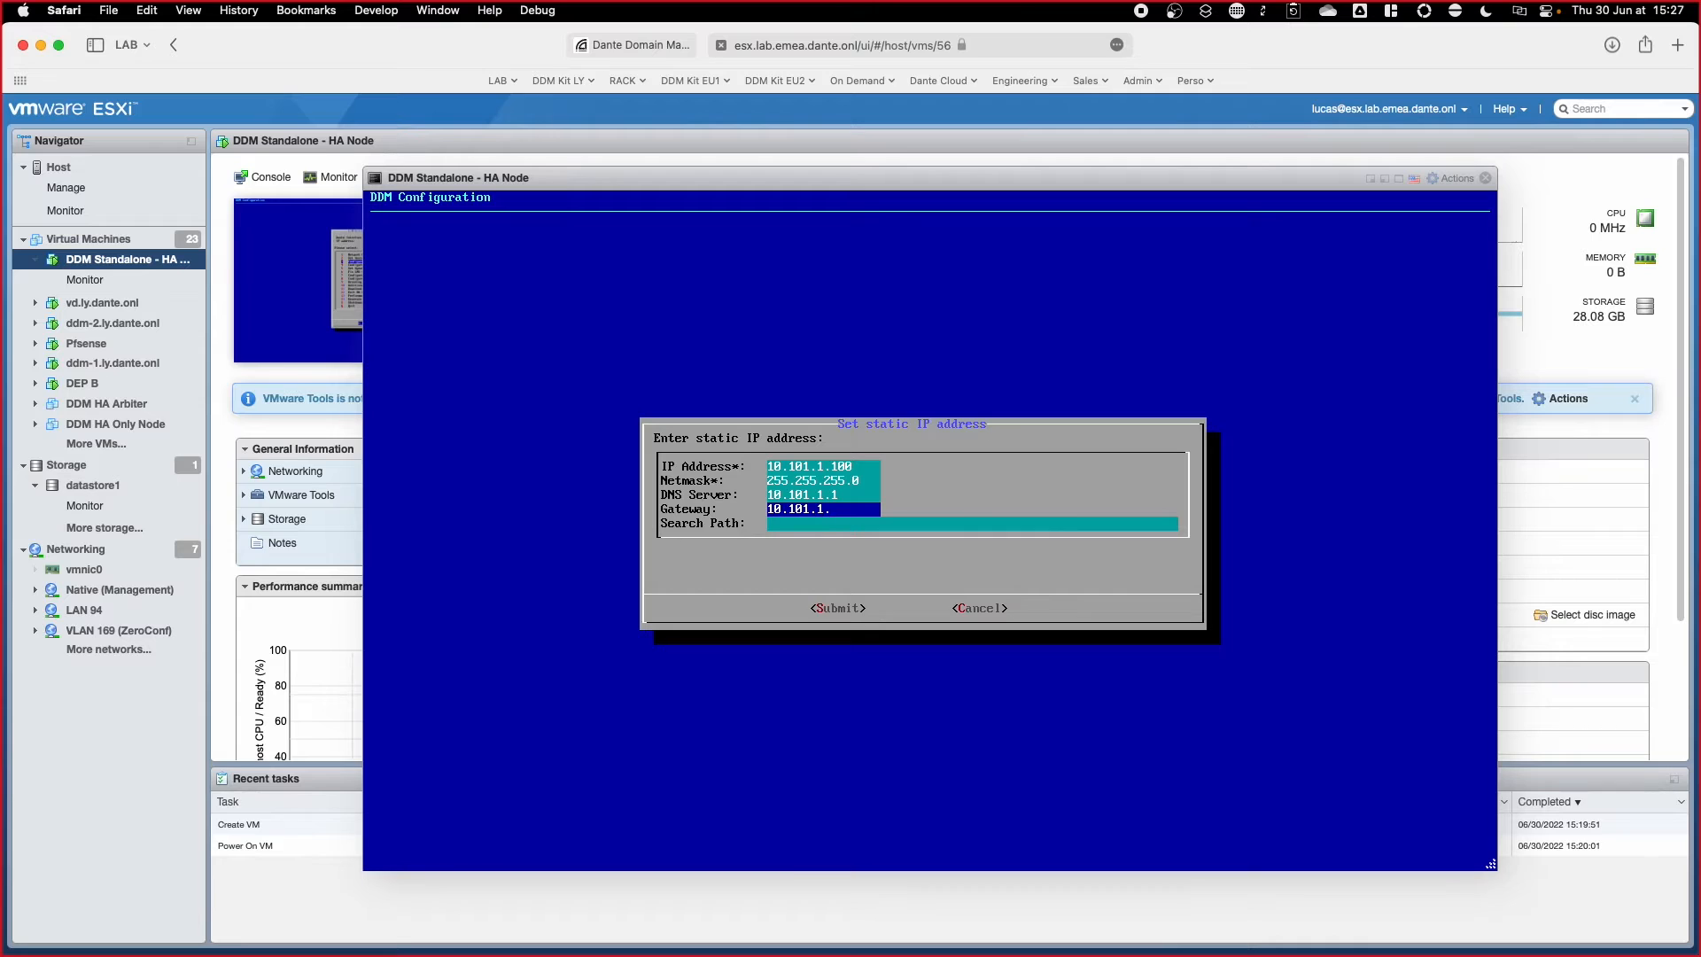
pyautogui.press('Down')
pyautogui.write('lan')
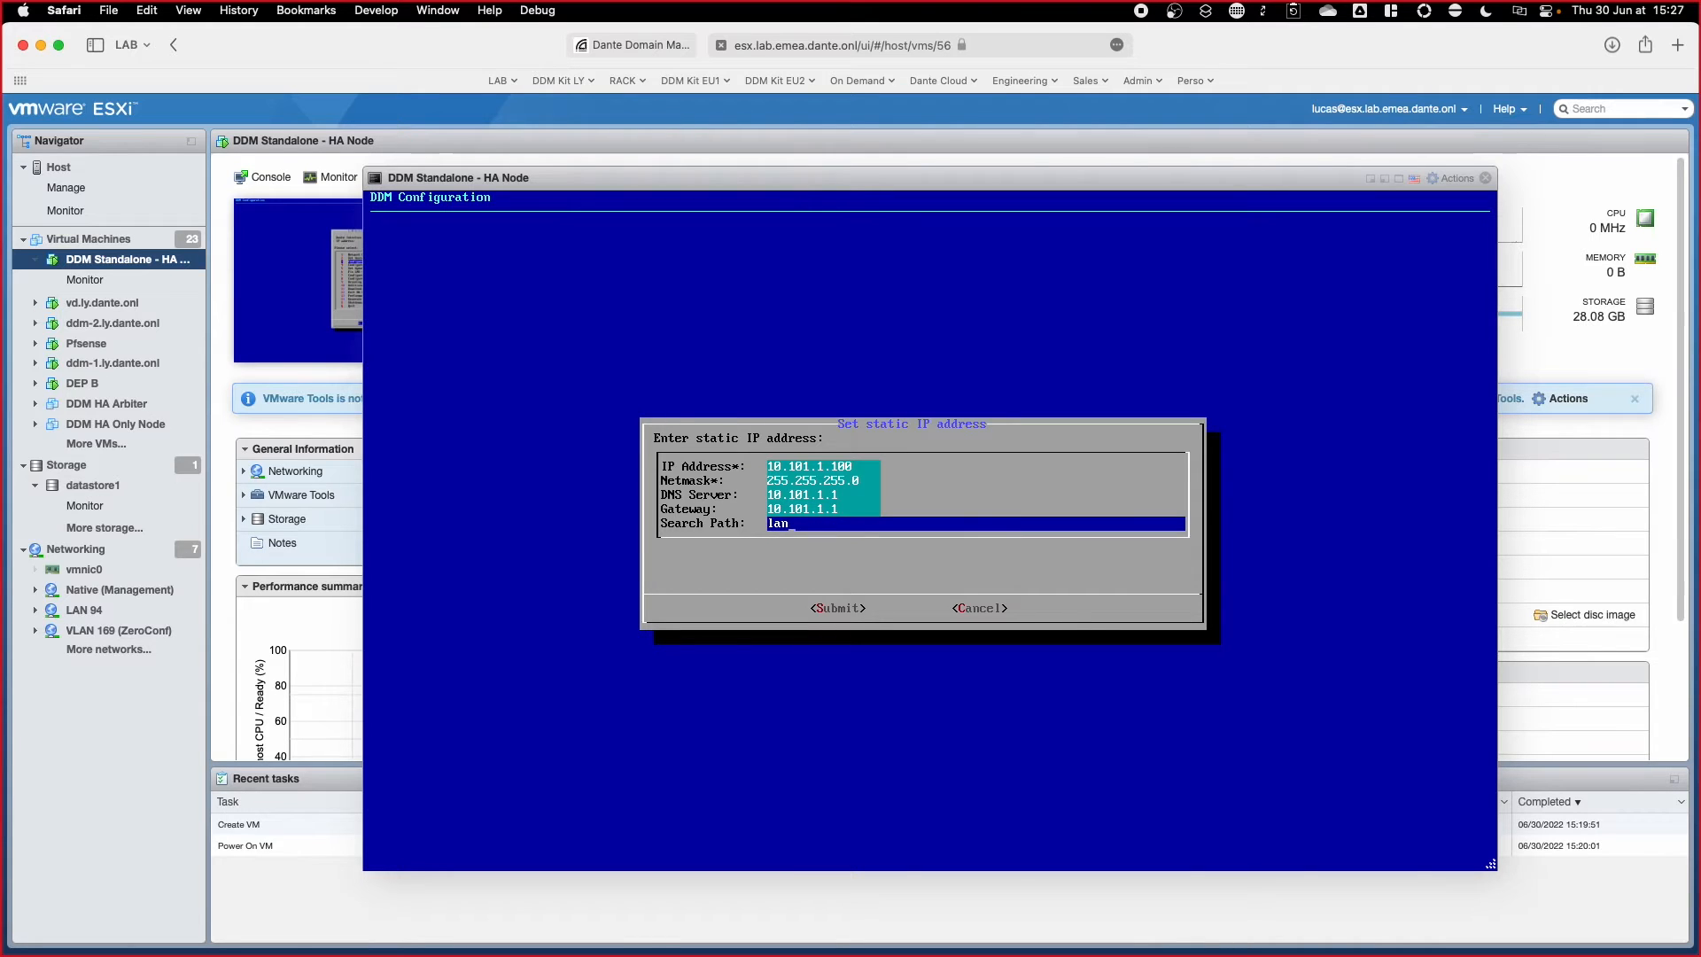
pyautogui.press('BackSpace')
pyautogui.write('b.emea.dante.onl')
pyautogui.press('Tab')
pyautogui.press('Return')
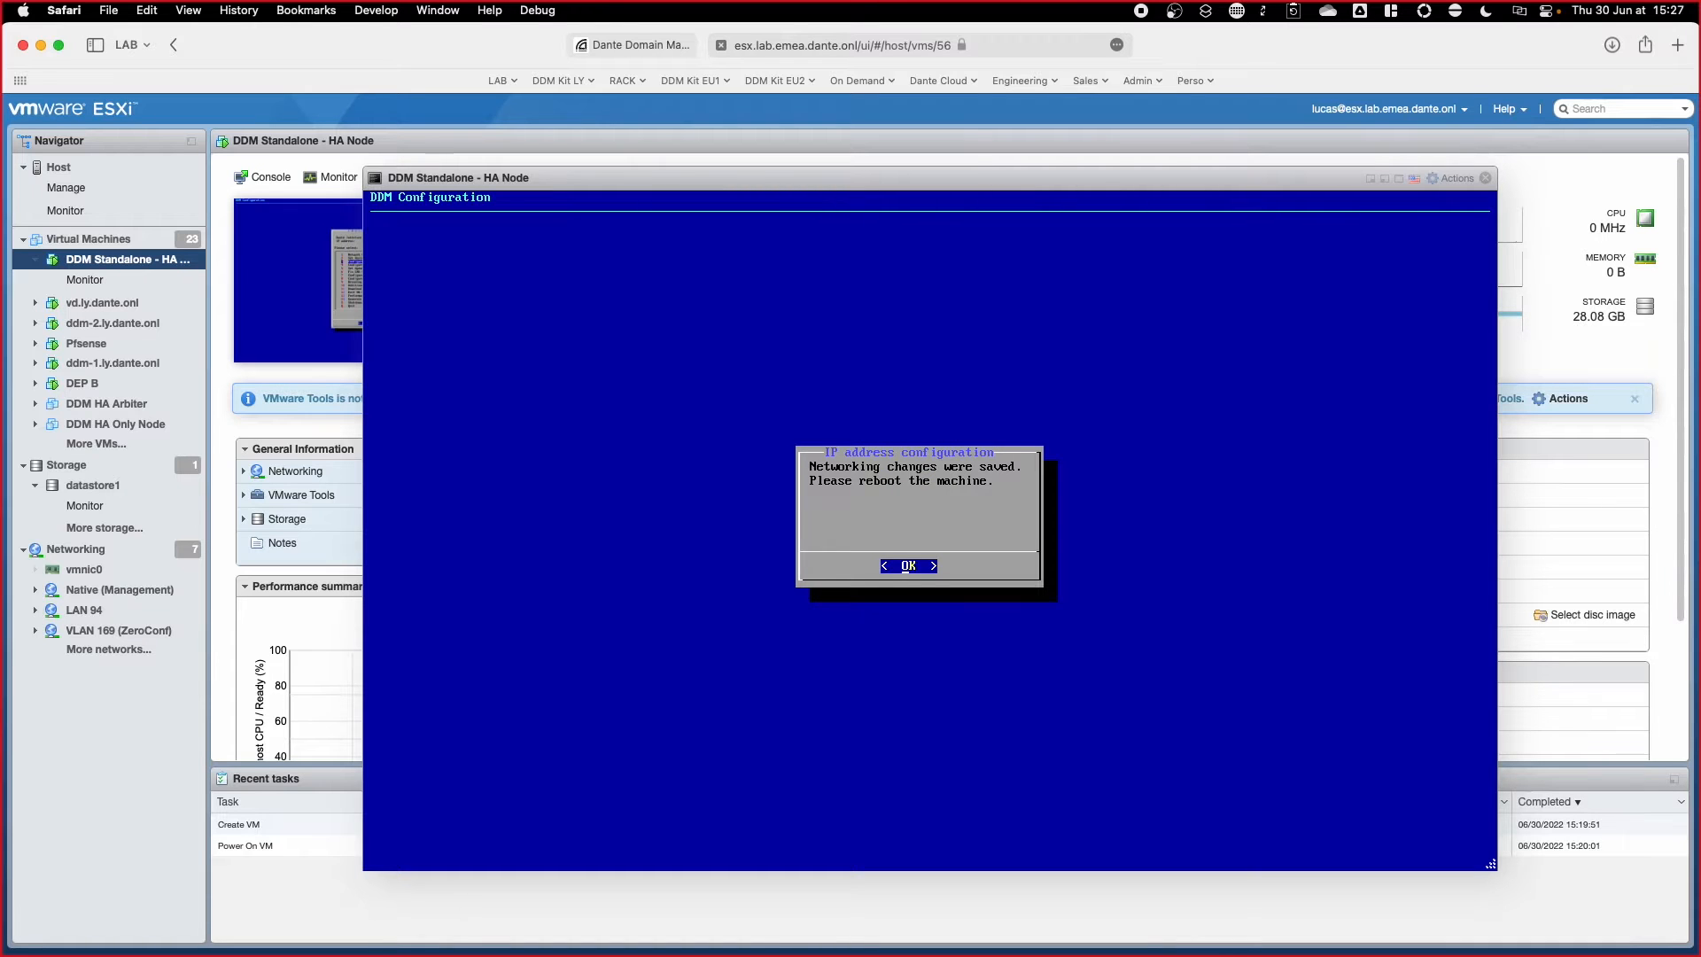
# Step: Acknowledge the saved network changes and reboot the DDM machine via Shutdown/Reboot
pyautogui.press('Return')
pyautogui.press('Down')
pyautogui.press('Down')
pyautogui.press('Down')
pyautogui.press('Down')
pyautogui.press('Down')
pyautogui.press('Down')
pyautogui.press('Down')
pyautogui.press('Down')
pyautogui.press('Down')
pyautogui.press('Down')
pyautogui.press('Down')
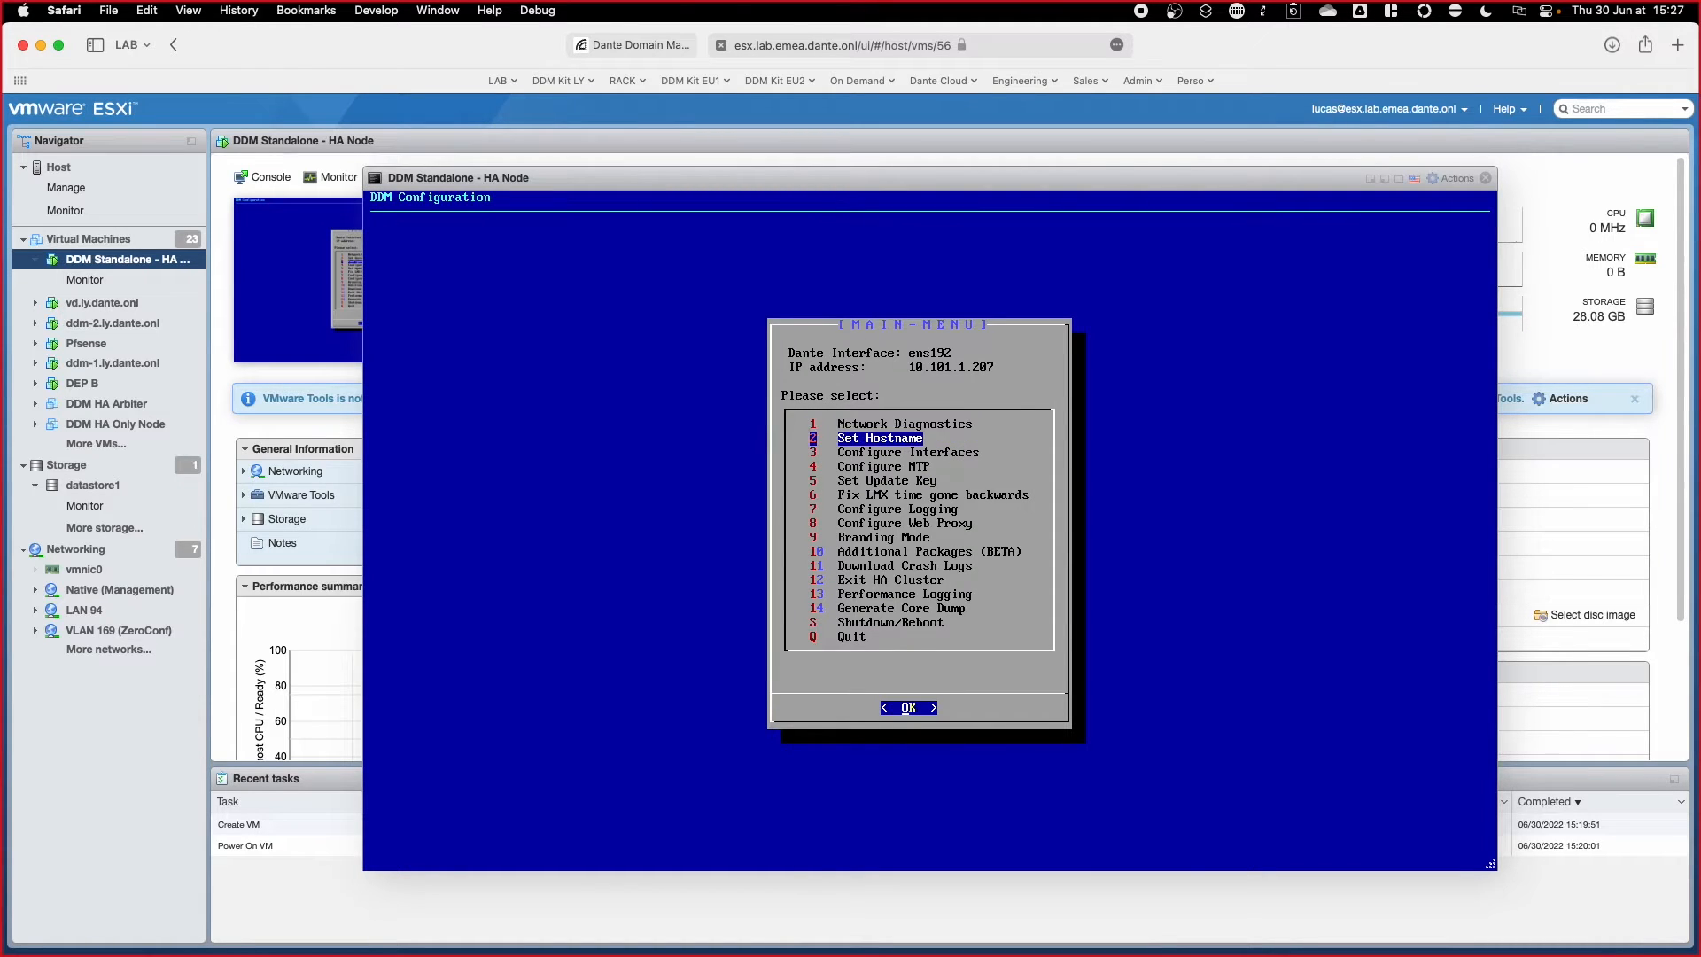
pyautogui.press('Down')
pyautogui.press('Down')
pyautogui.press('Down')
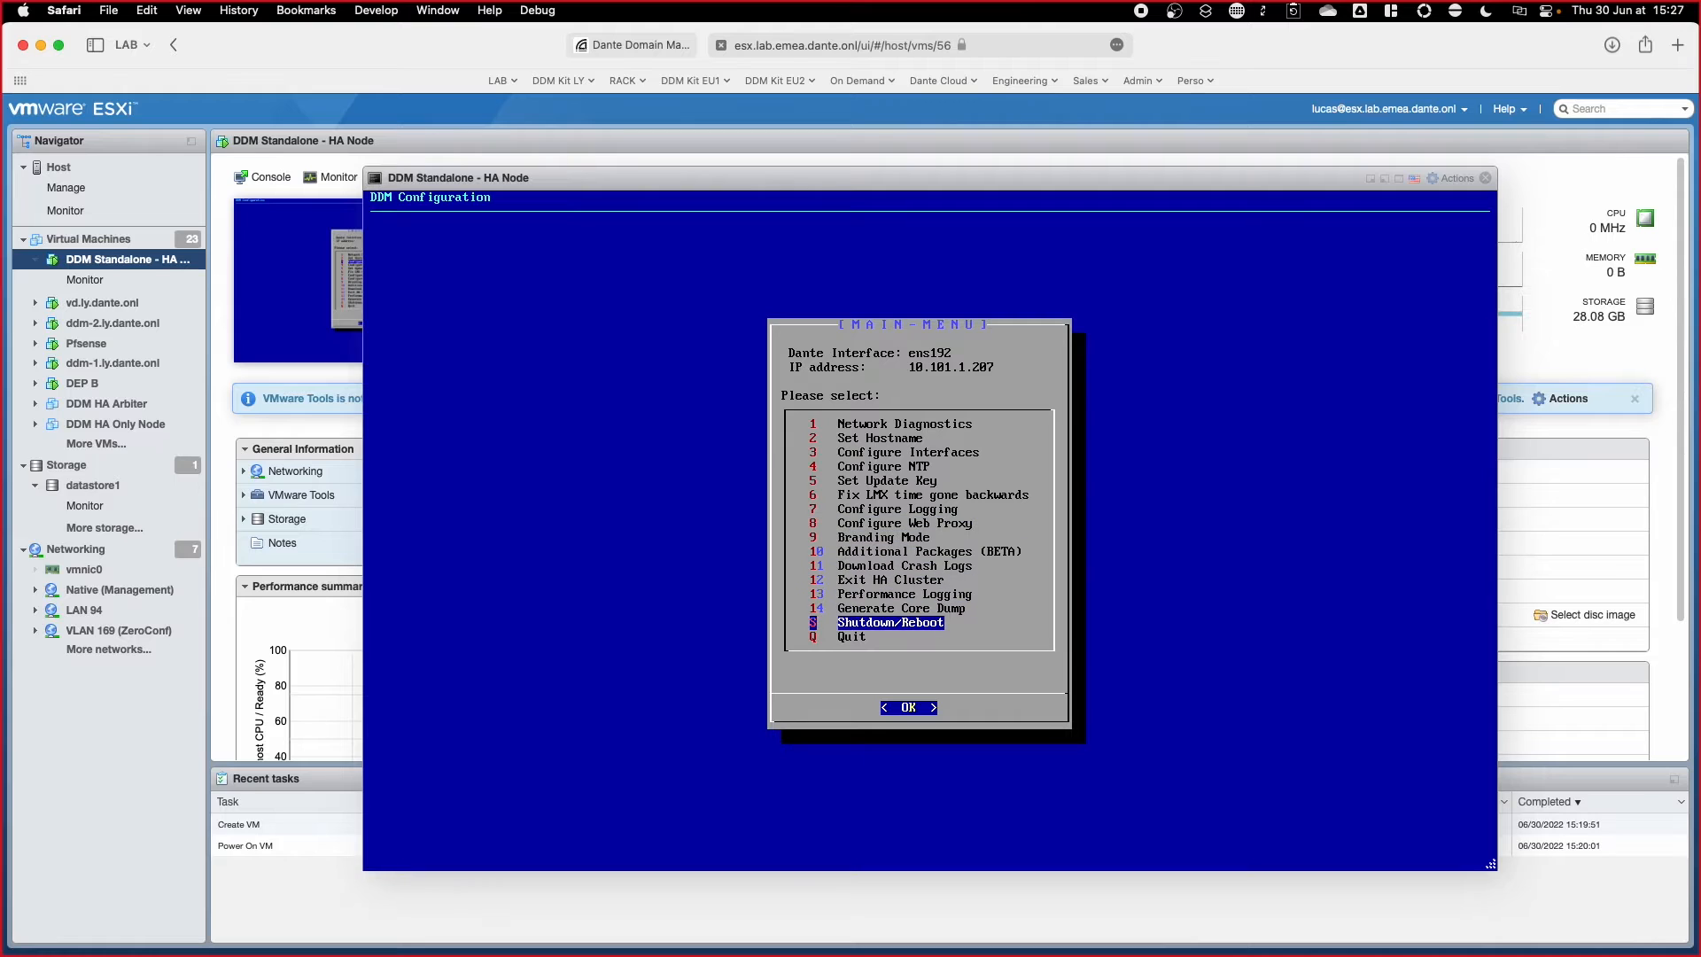
pyautogui.press('Return')
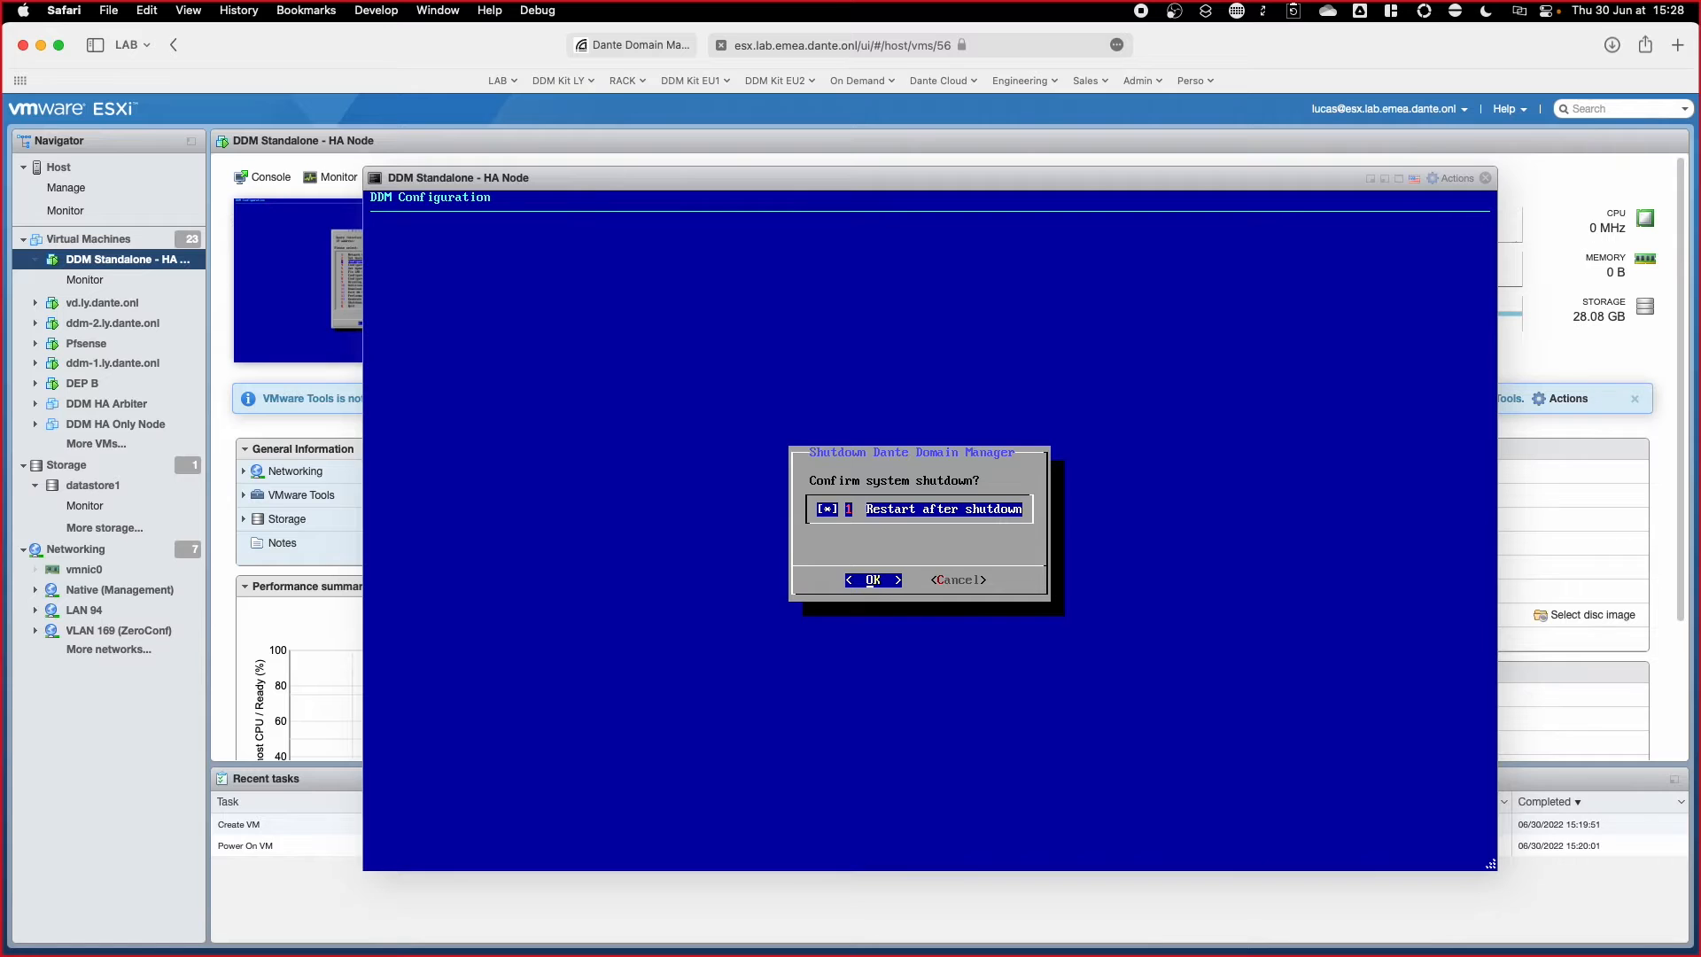
pyautogui.press('Return')
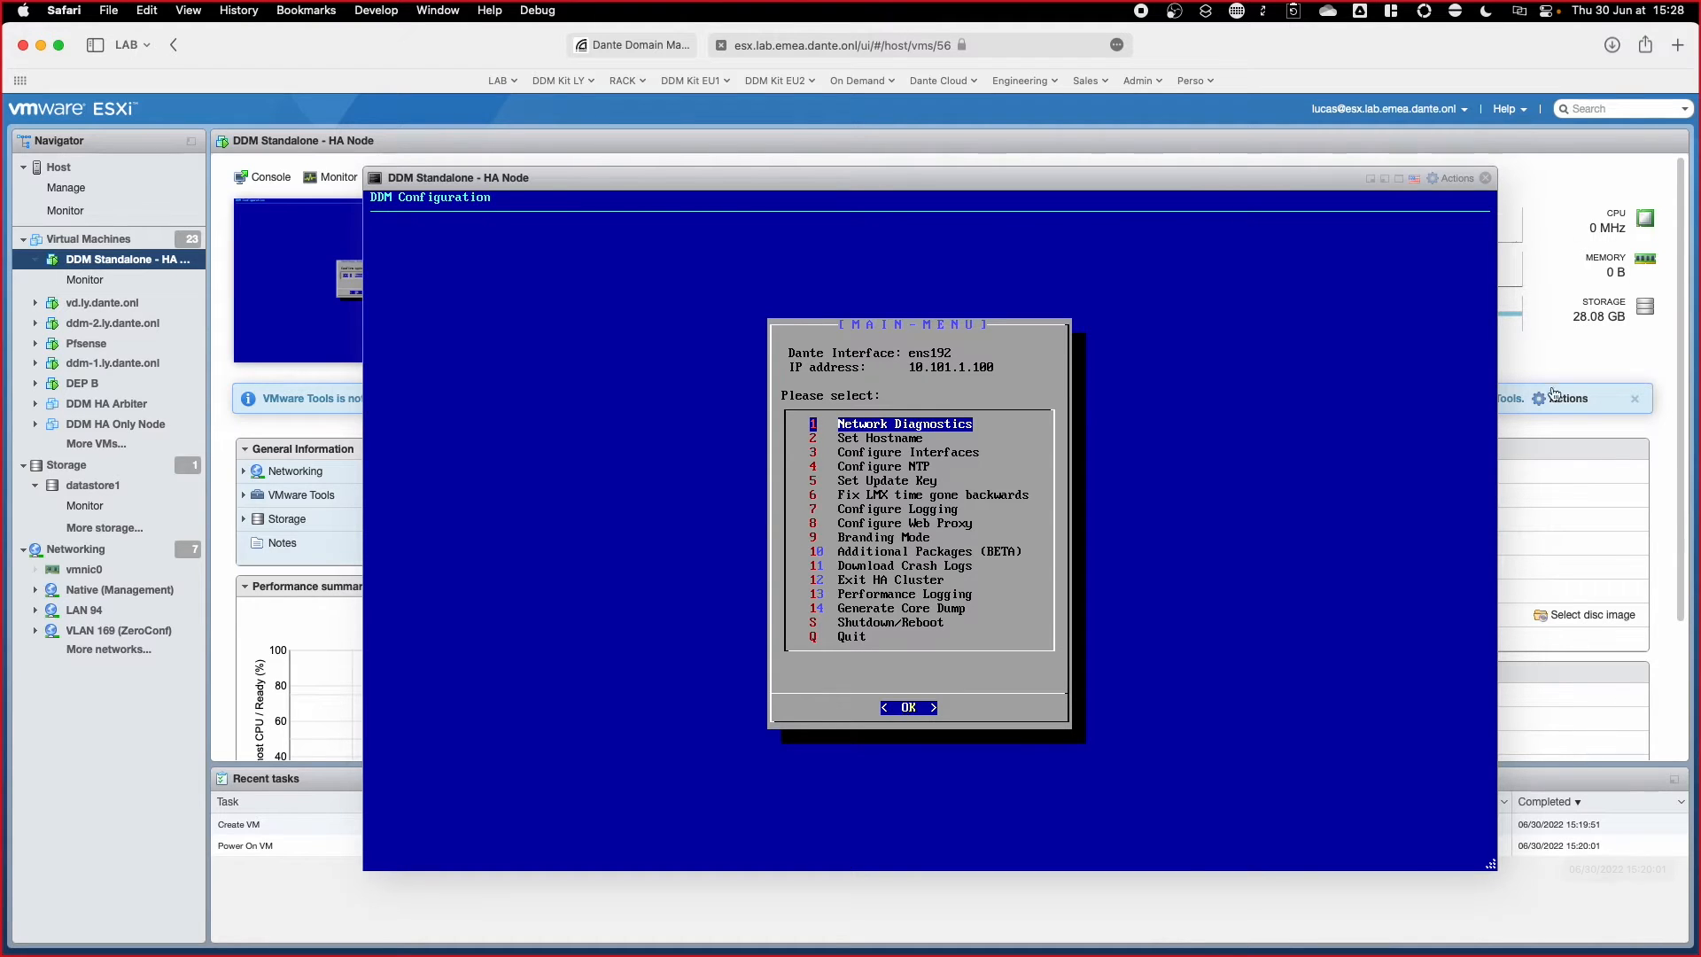
# Step: Load ddm.lab.emea.dante.onl in a new Safari tab
pyautogui.click(1680, 47)
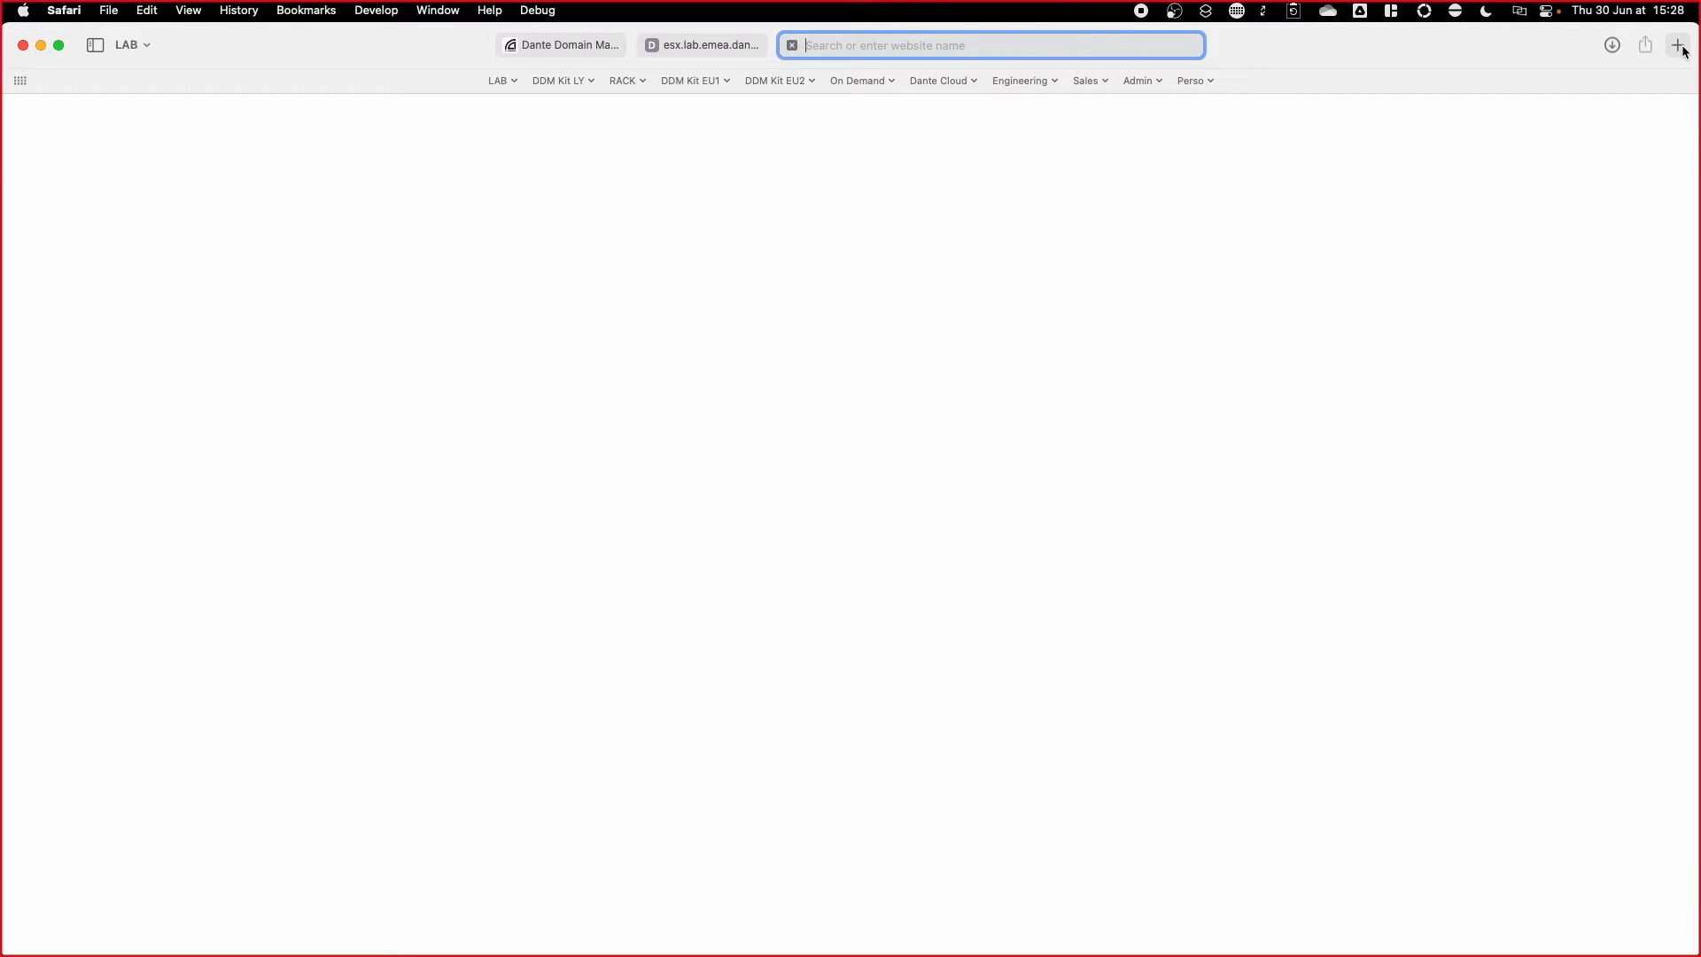
pyautogui.write('ddm.lab.')
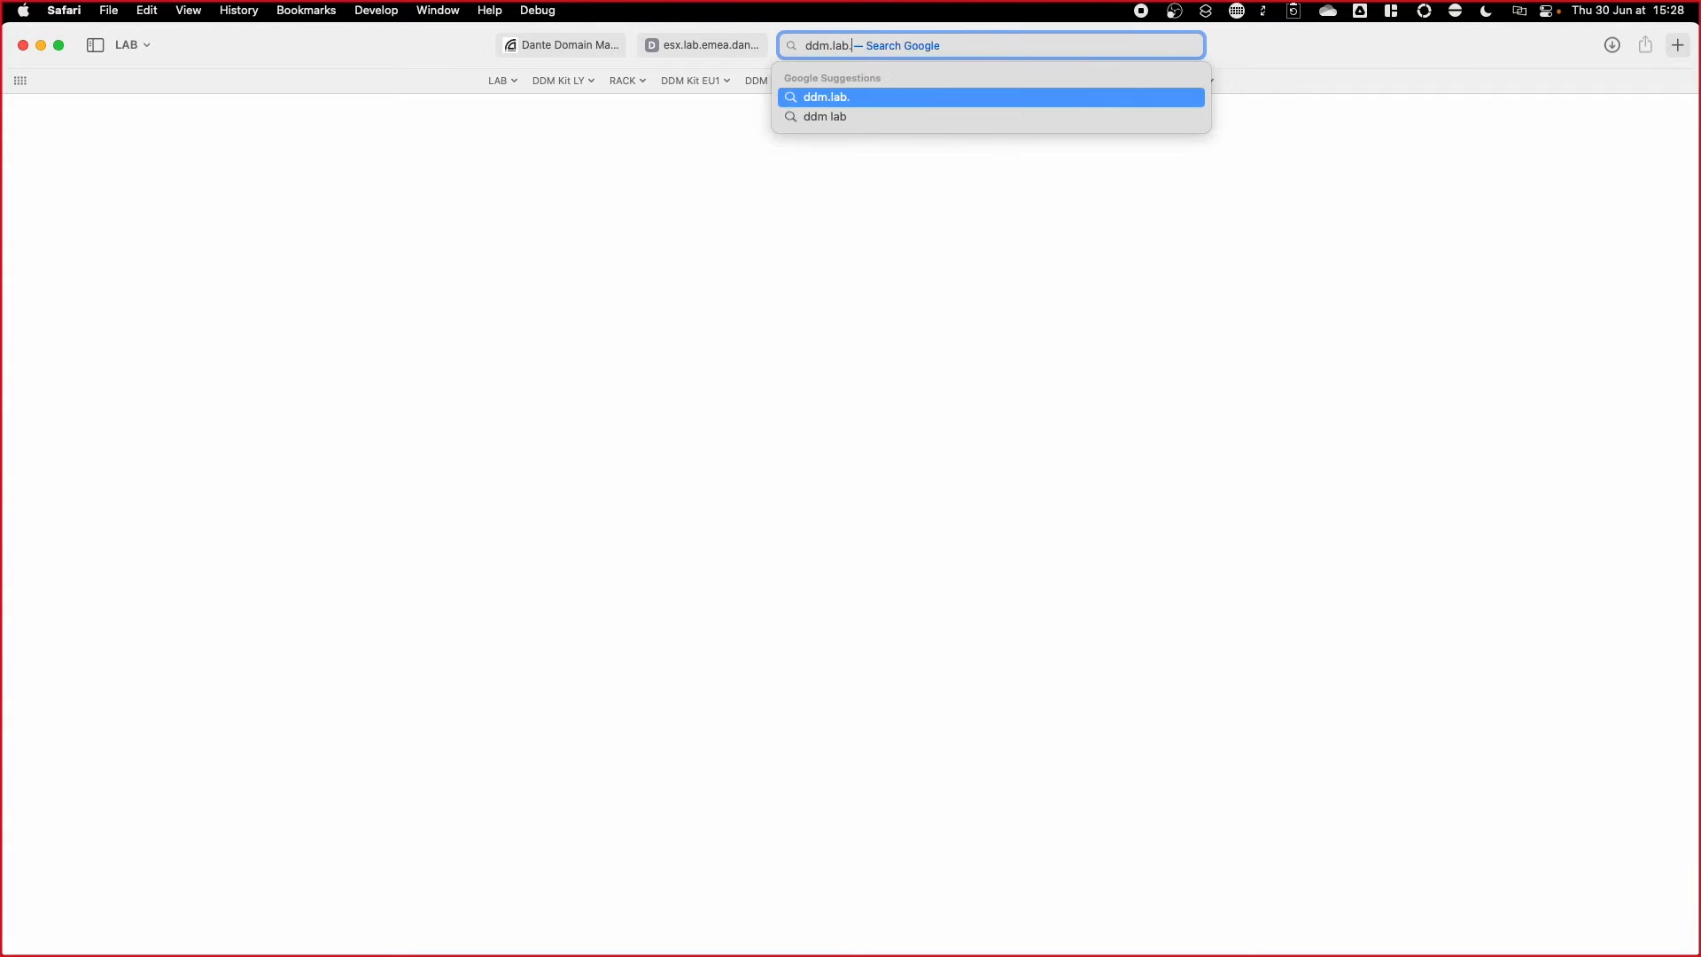
pyautogui.write('emea.dante.o')
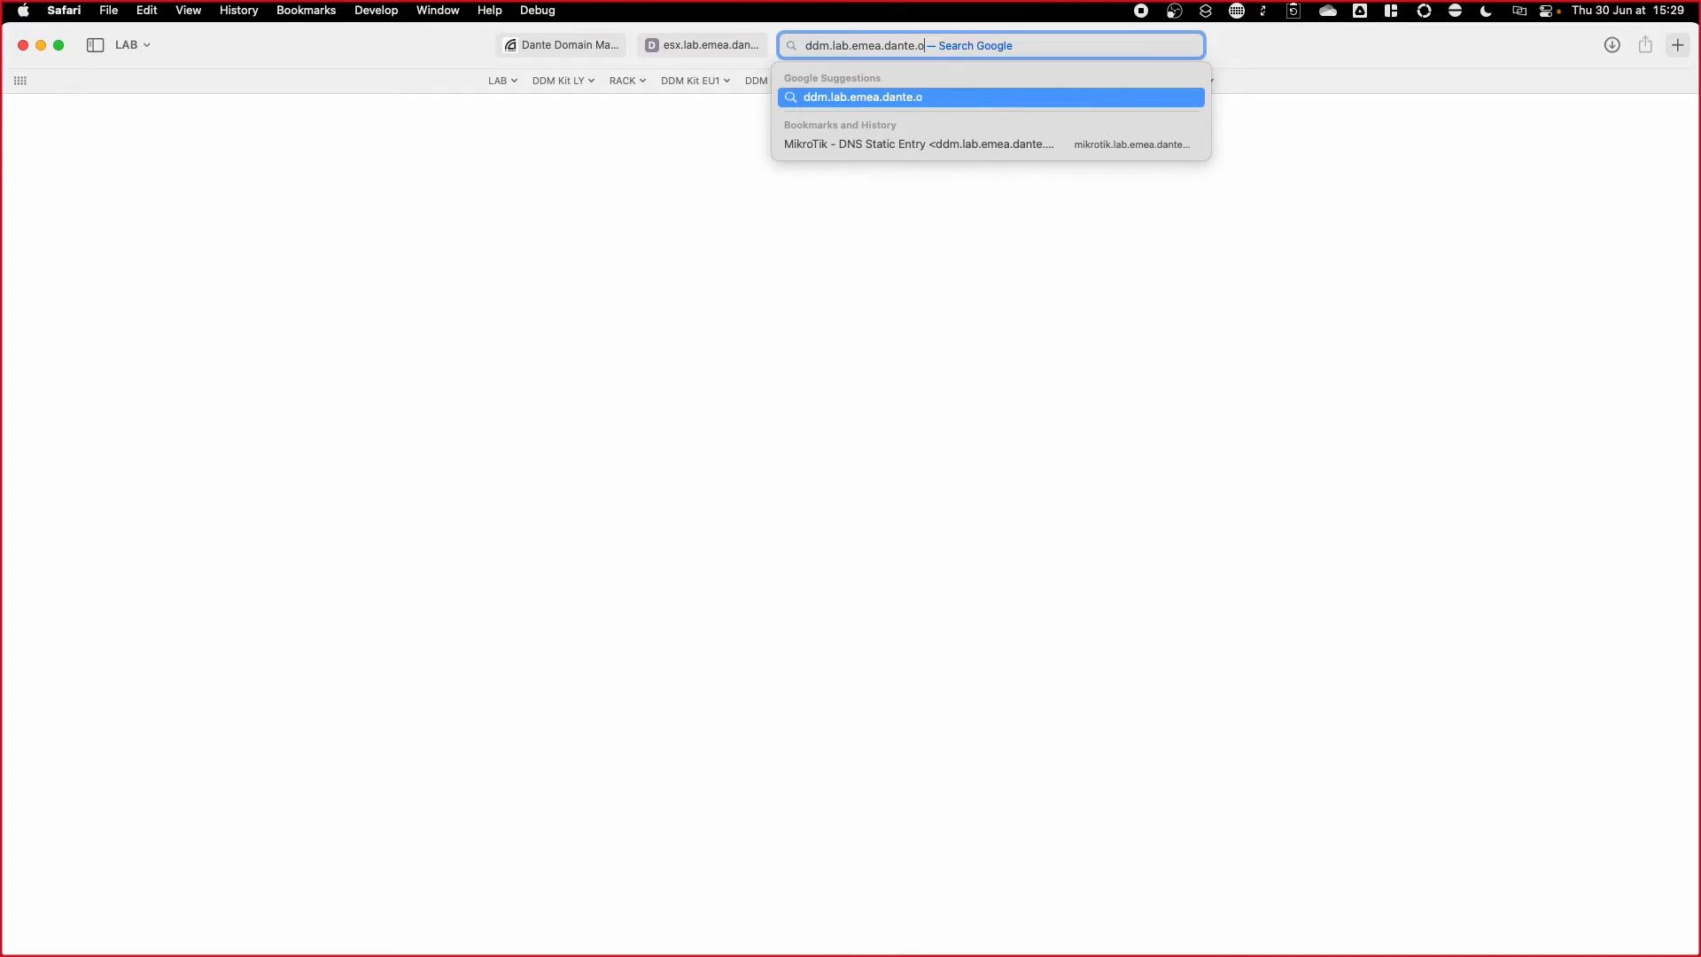
pyautogui.write('nl')
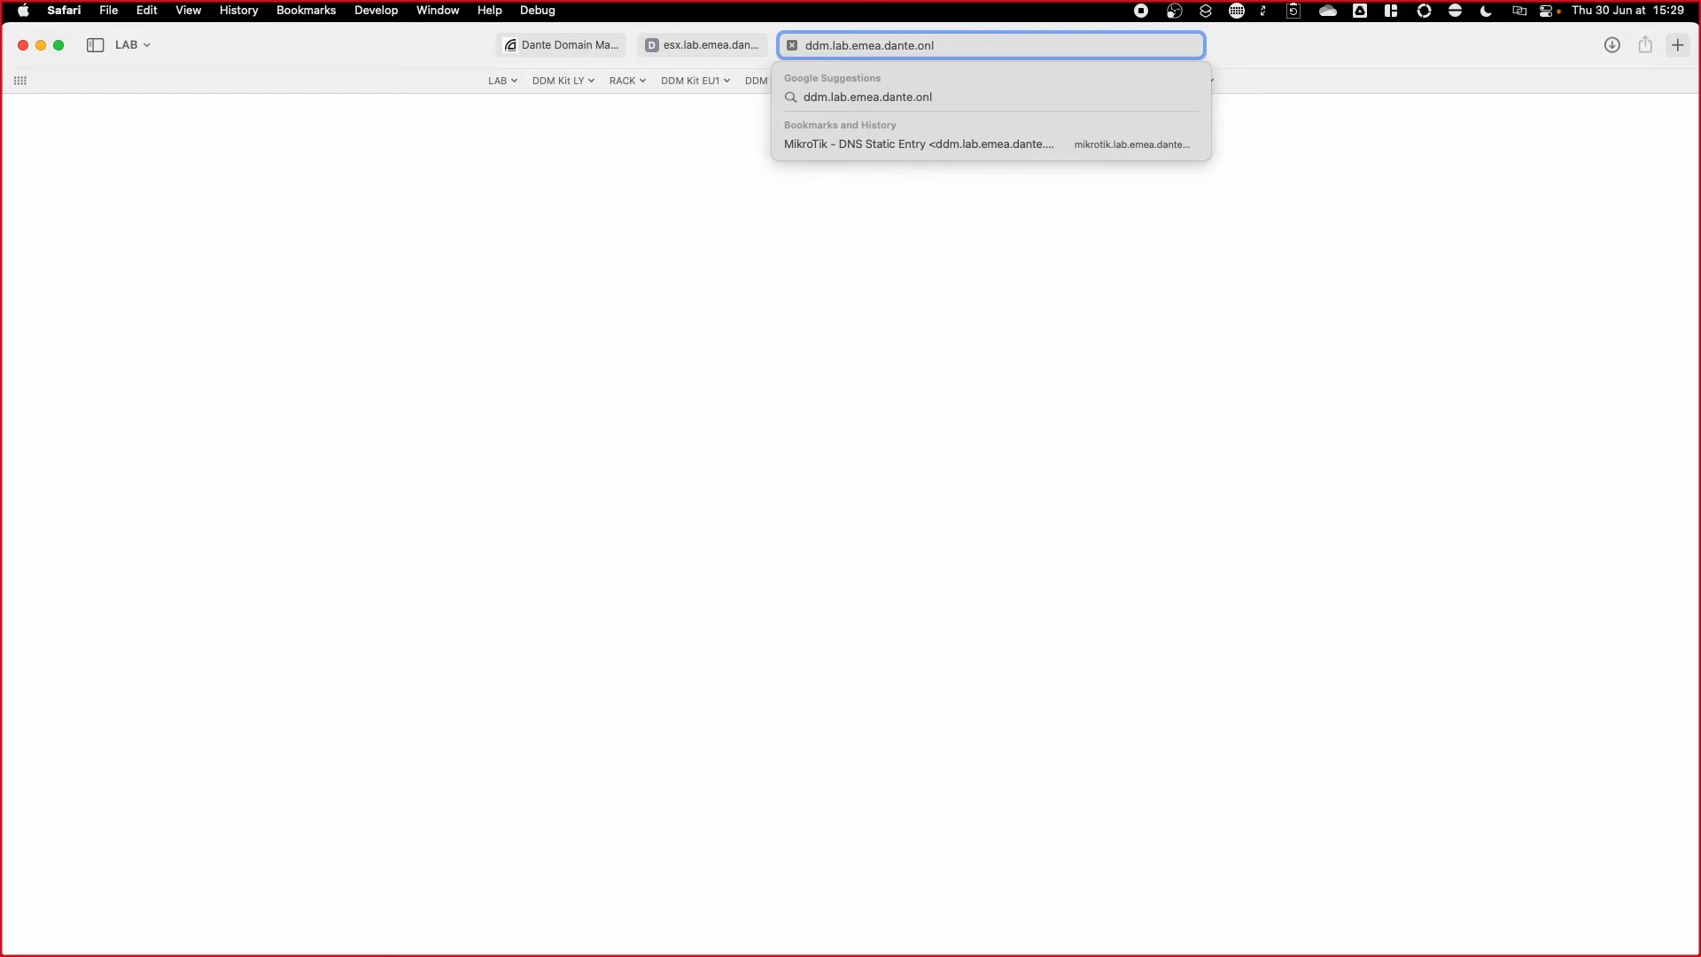
pyautogui.press('Return')
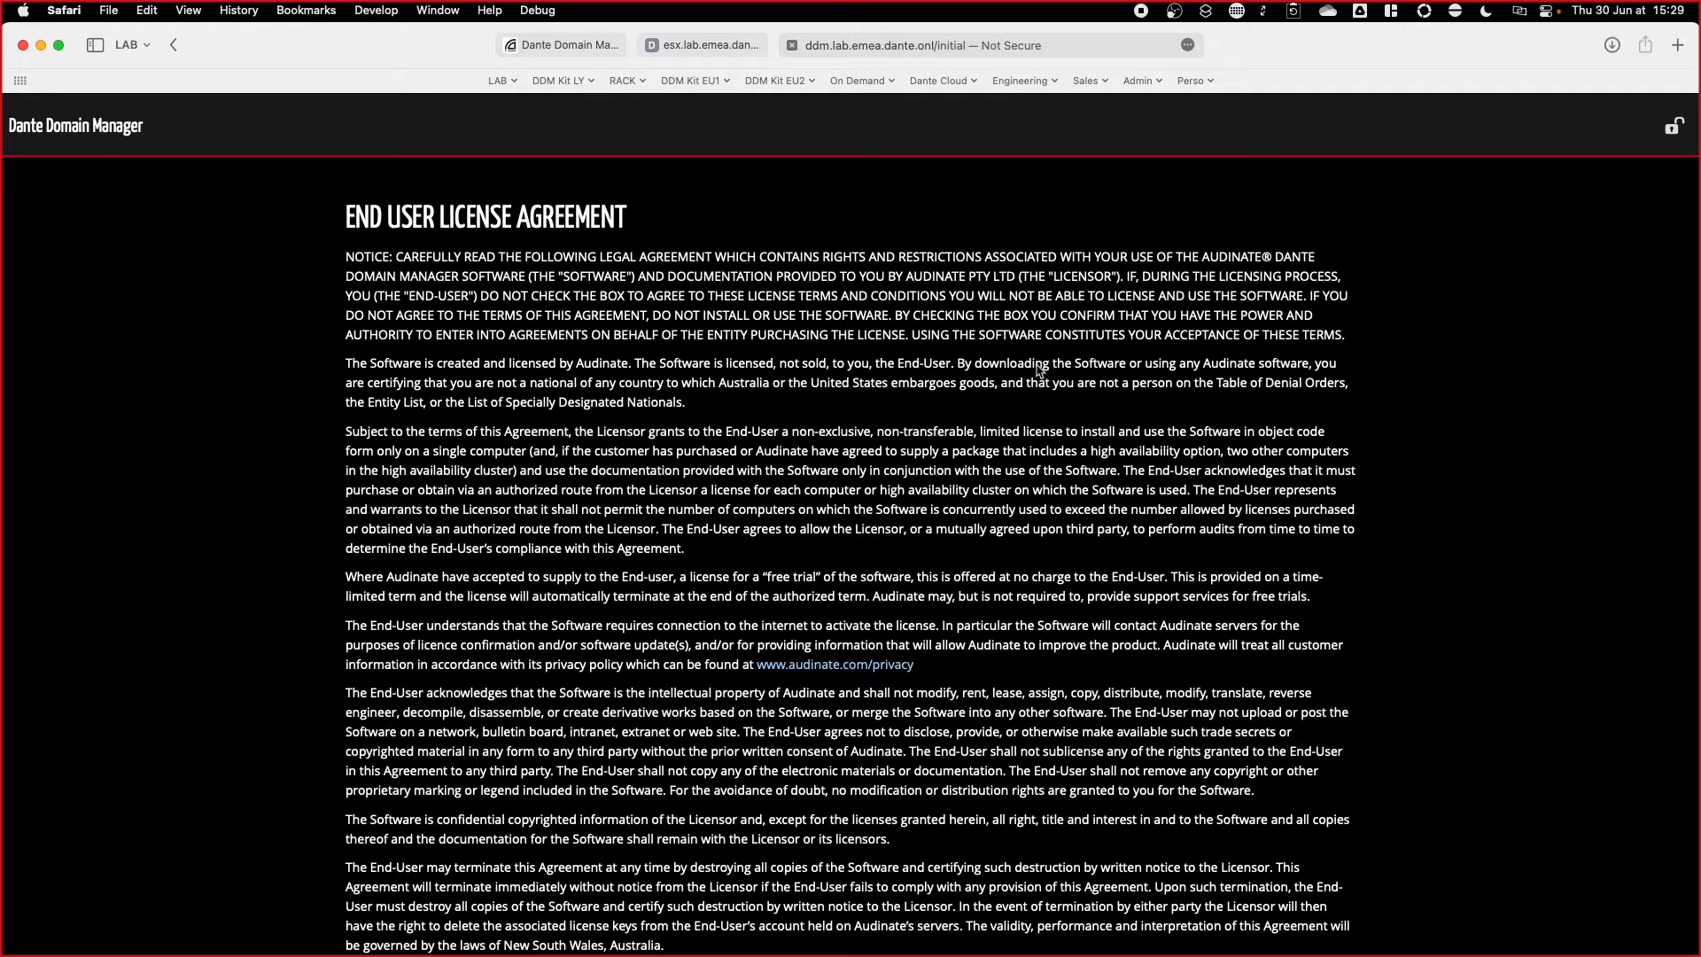
# Step: Accept the end user licence agreement and continue with Fresh Installation
pyautogui.scroll(-5, 1039, 370)
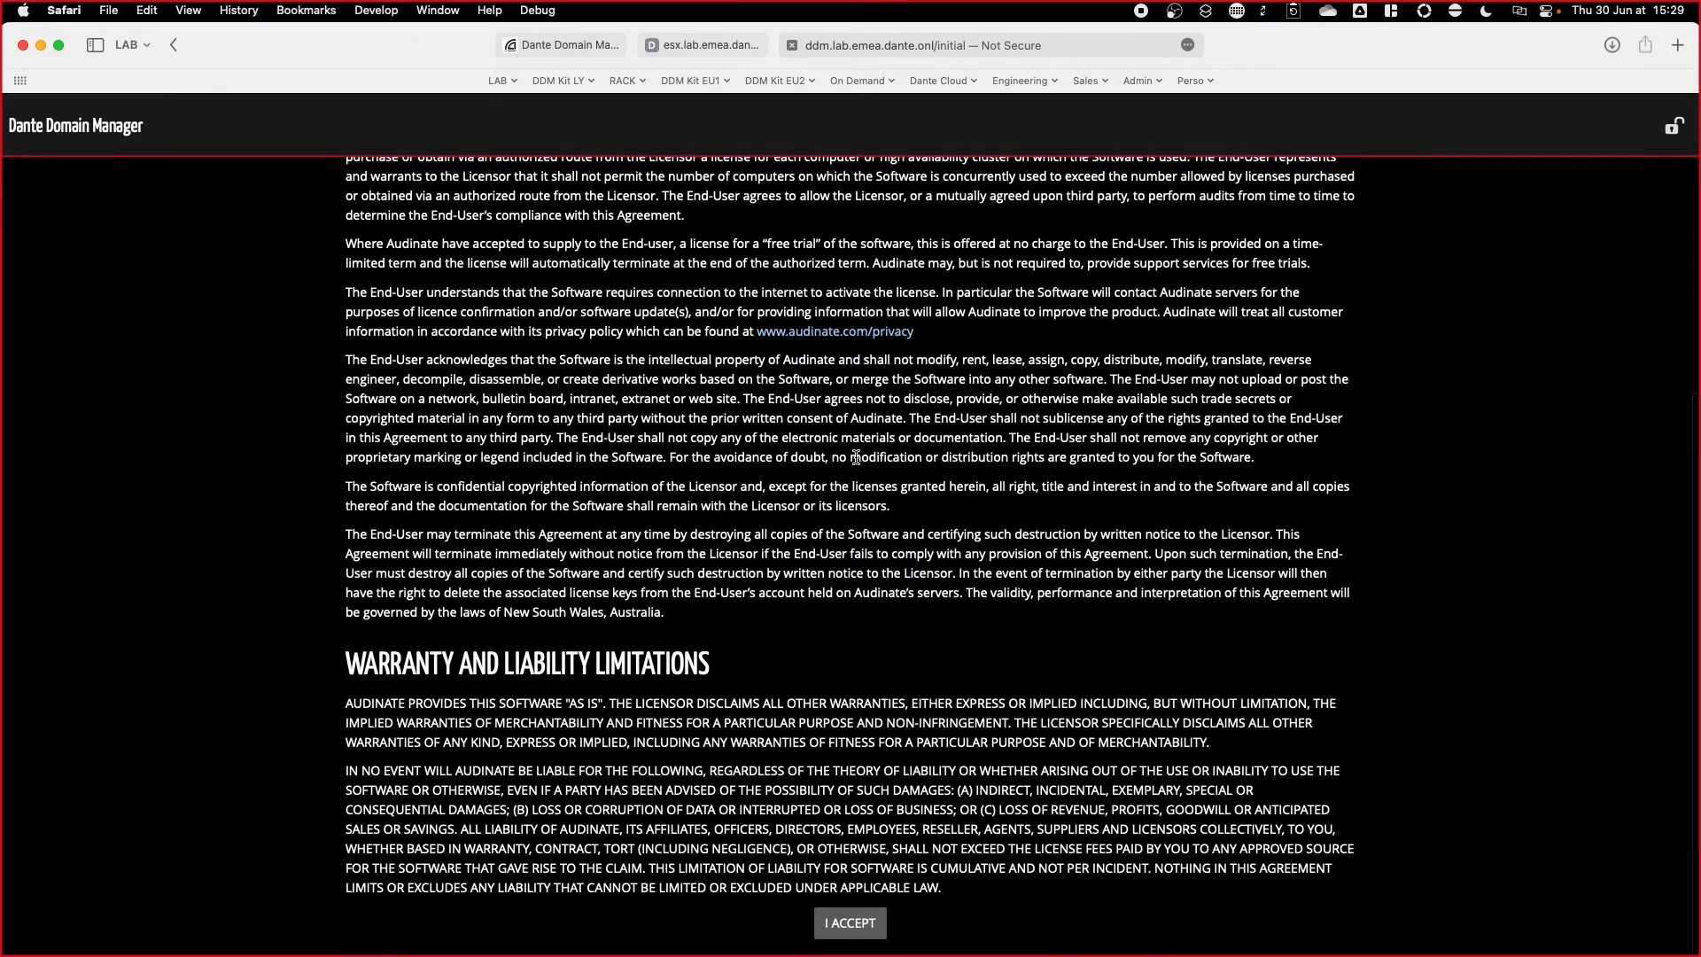
pyautogui.click(848, 926)
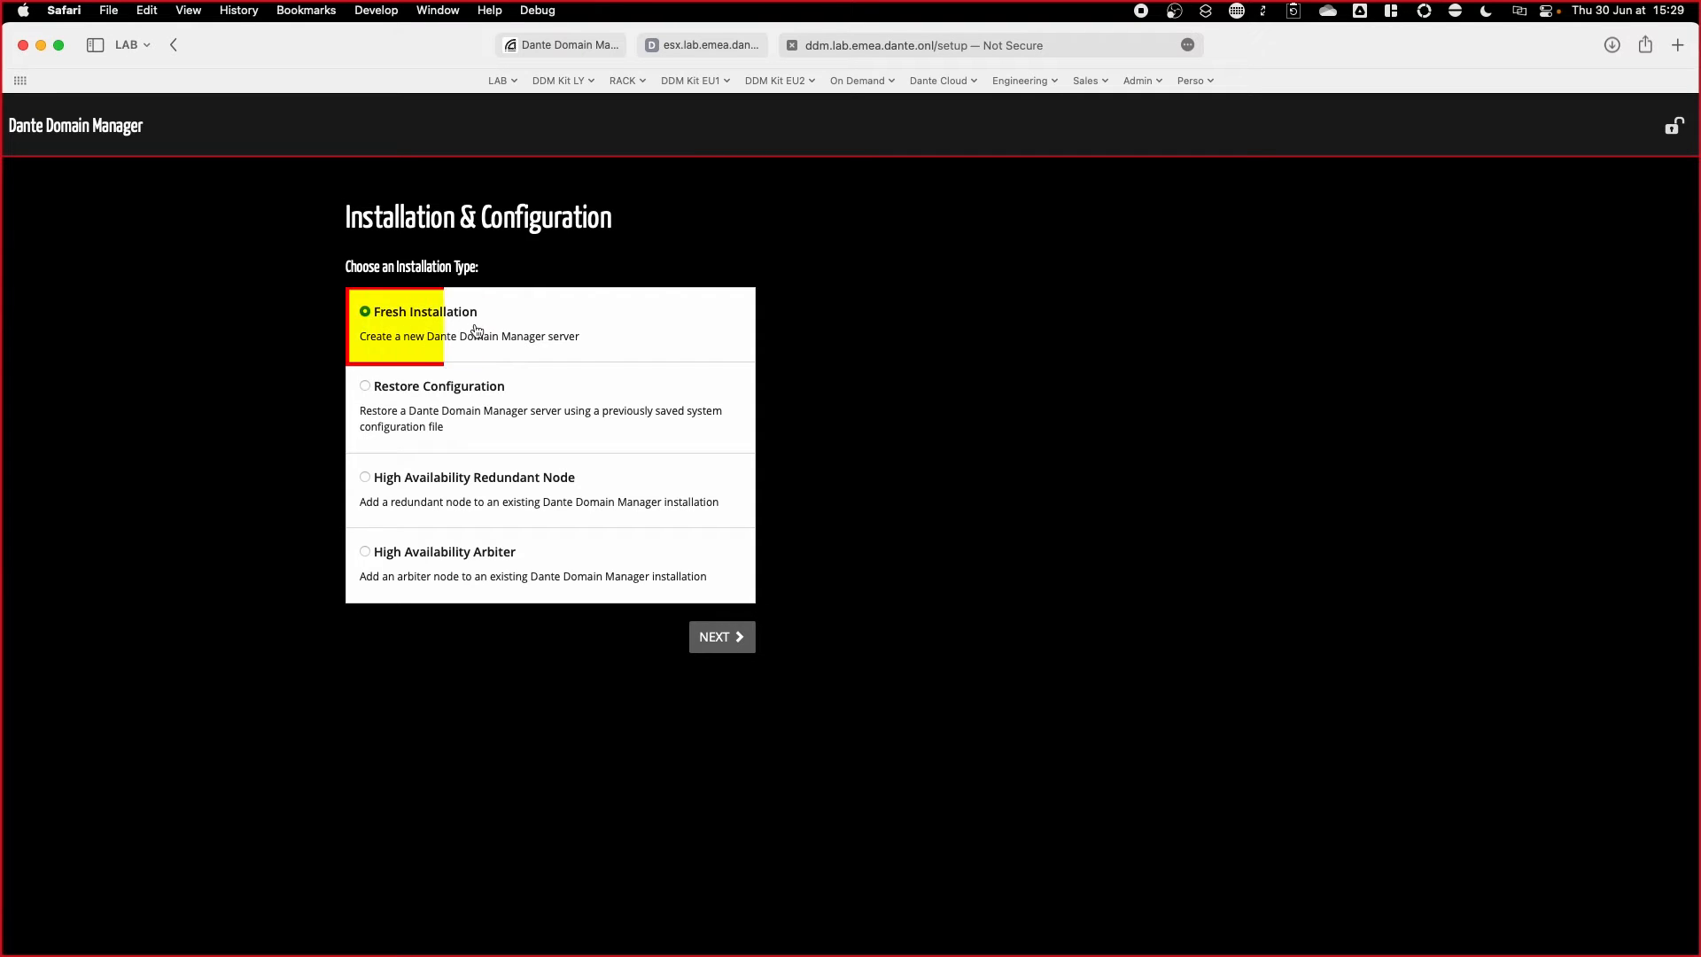
pyautogui.click(731, 646)
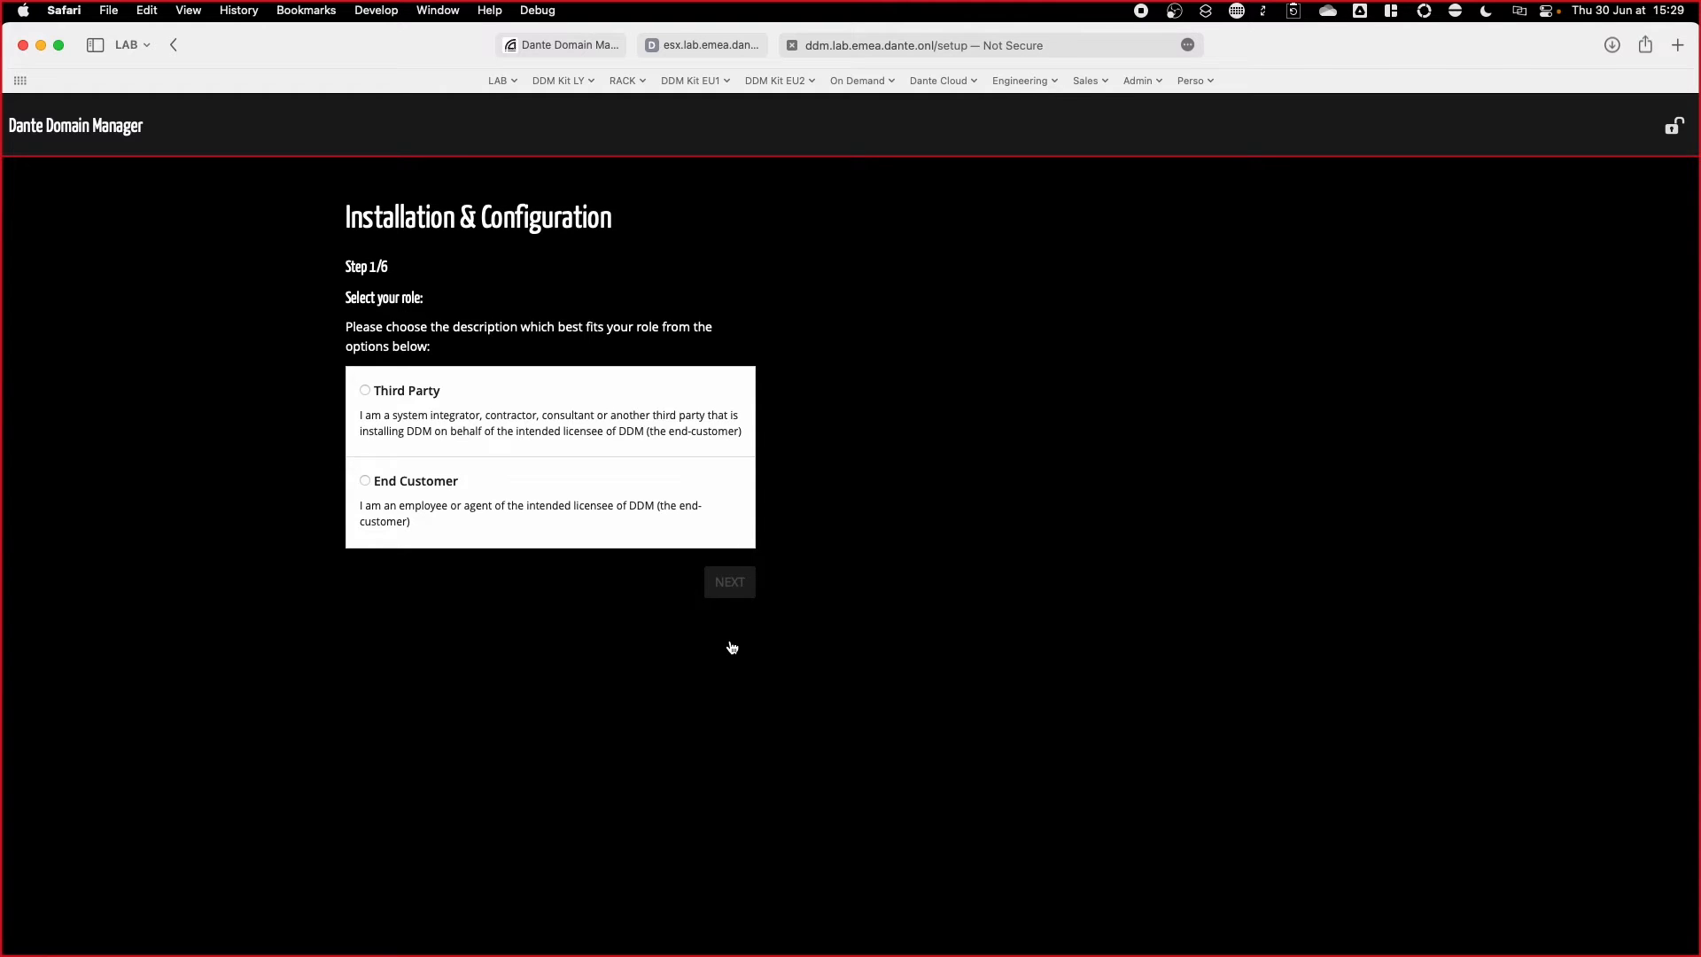
# Step: Choose the End Customer role, then enter and confirm the admin password
pyautogui.click(423, 488)
pyautogui.click(730, 583)
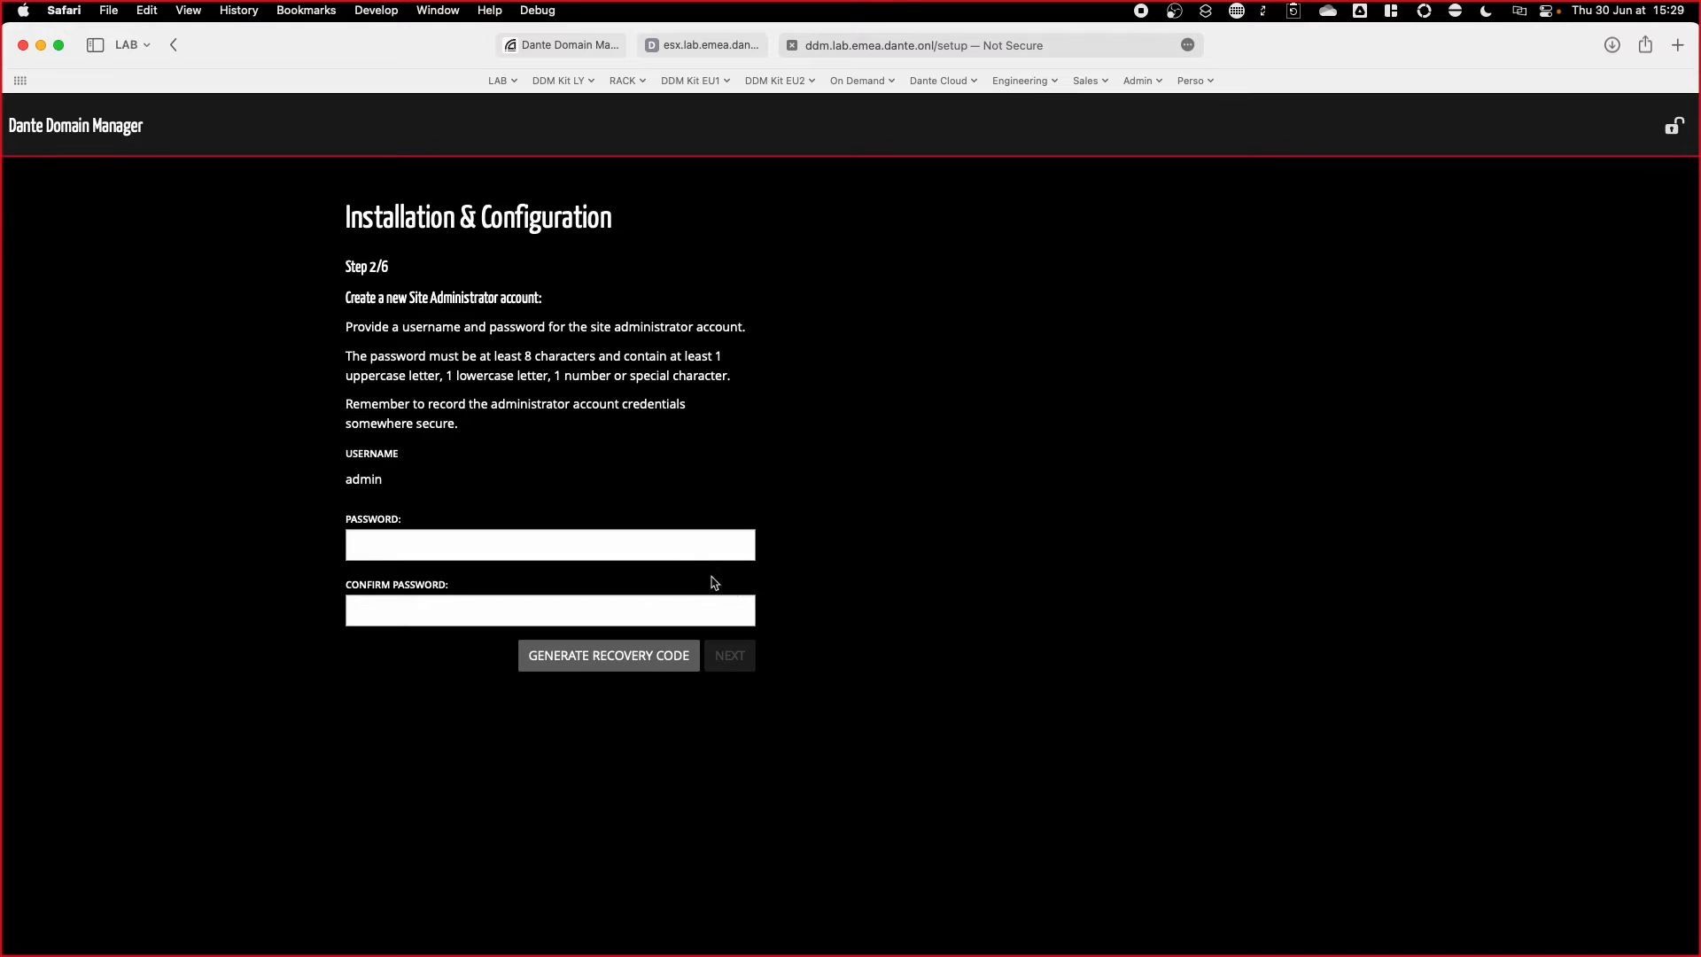
pyautogui.click(679, 546)
pyautogui.click(858, 598)
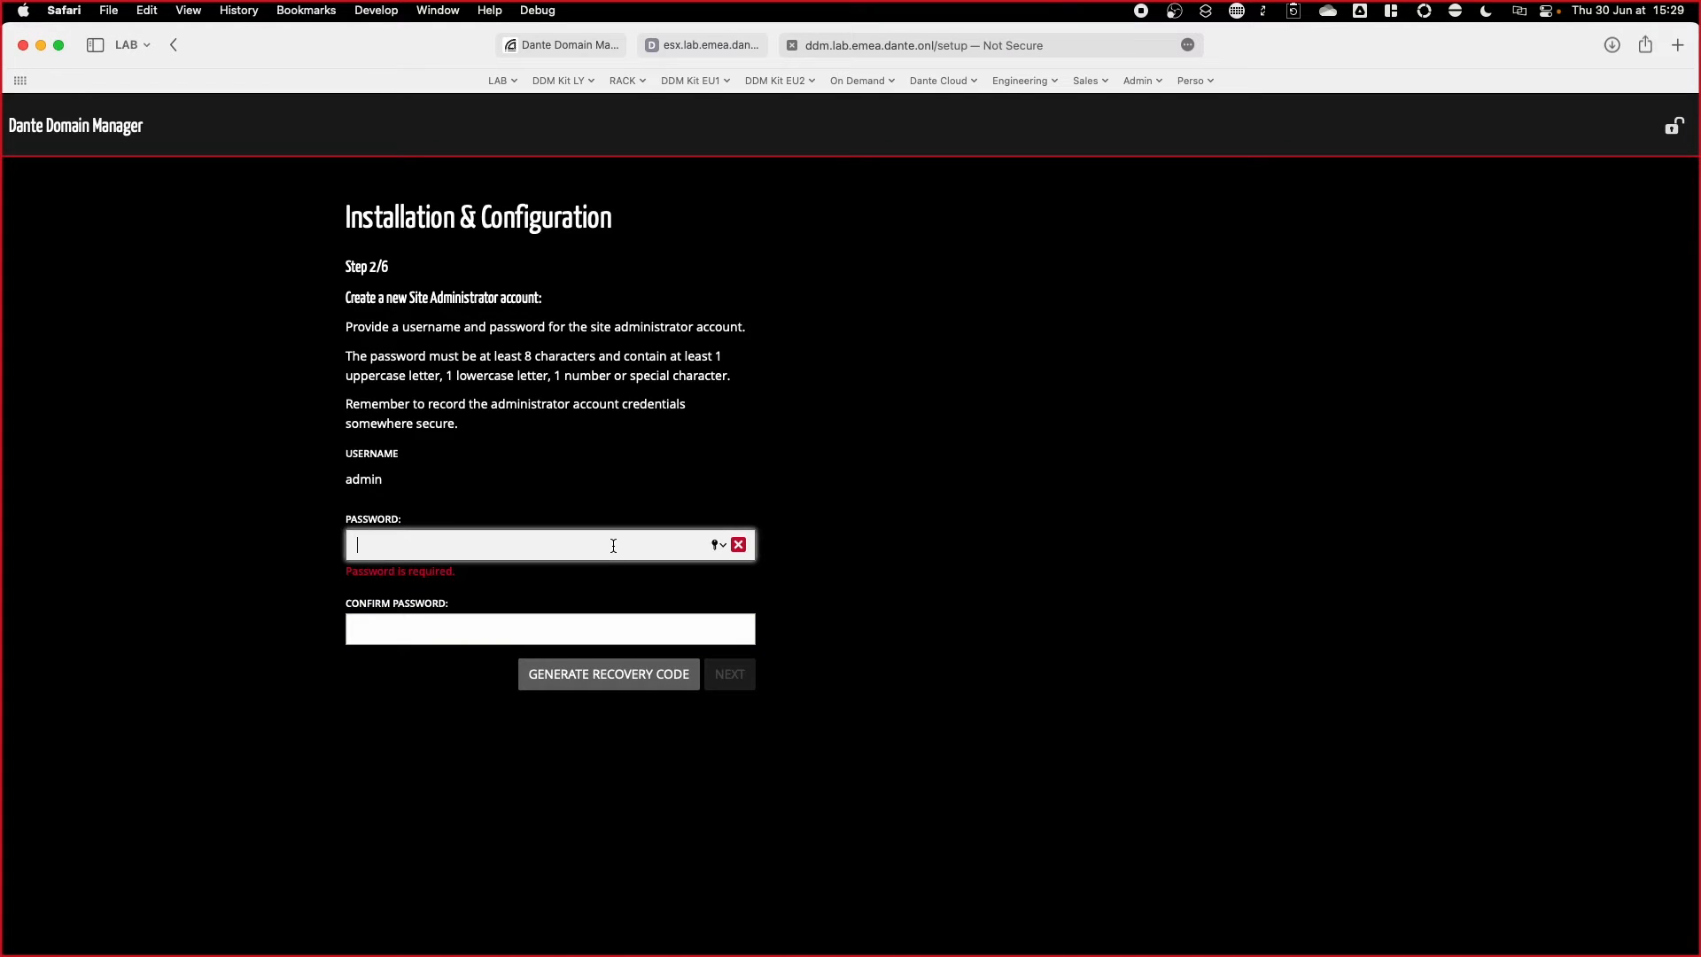
pyautogui.write('••••••••••••')
pyautogui.press('Tab')
pyautogui.write('••••••••••••')
# Step: Generate the admin recovery code, then paste in the product key
pyautogui.click(611, 665)
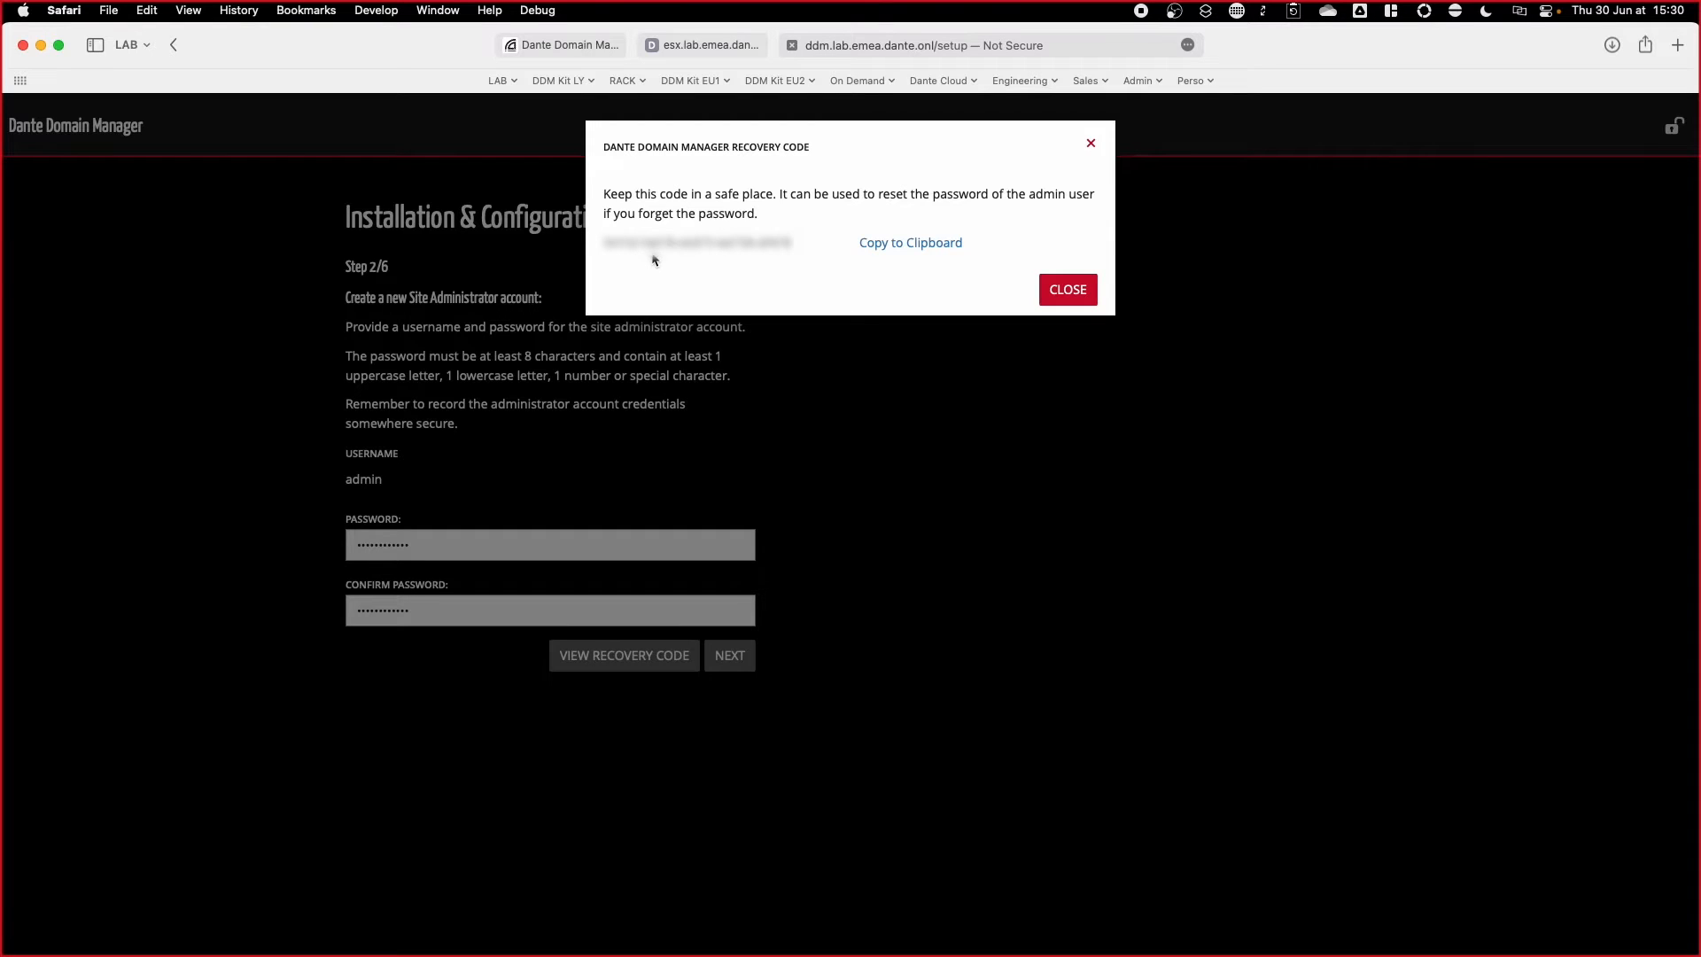
pyautogui.click(1045, 301)
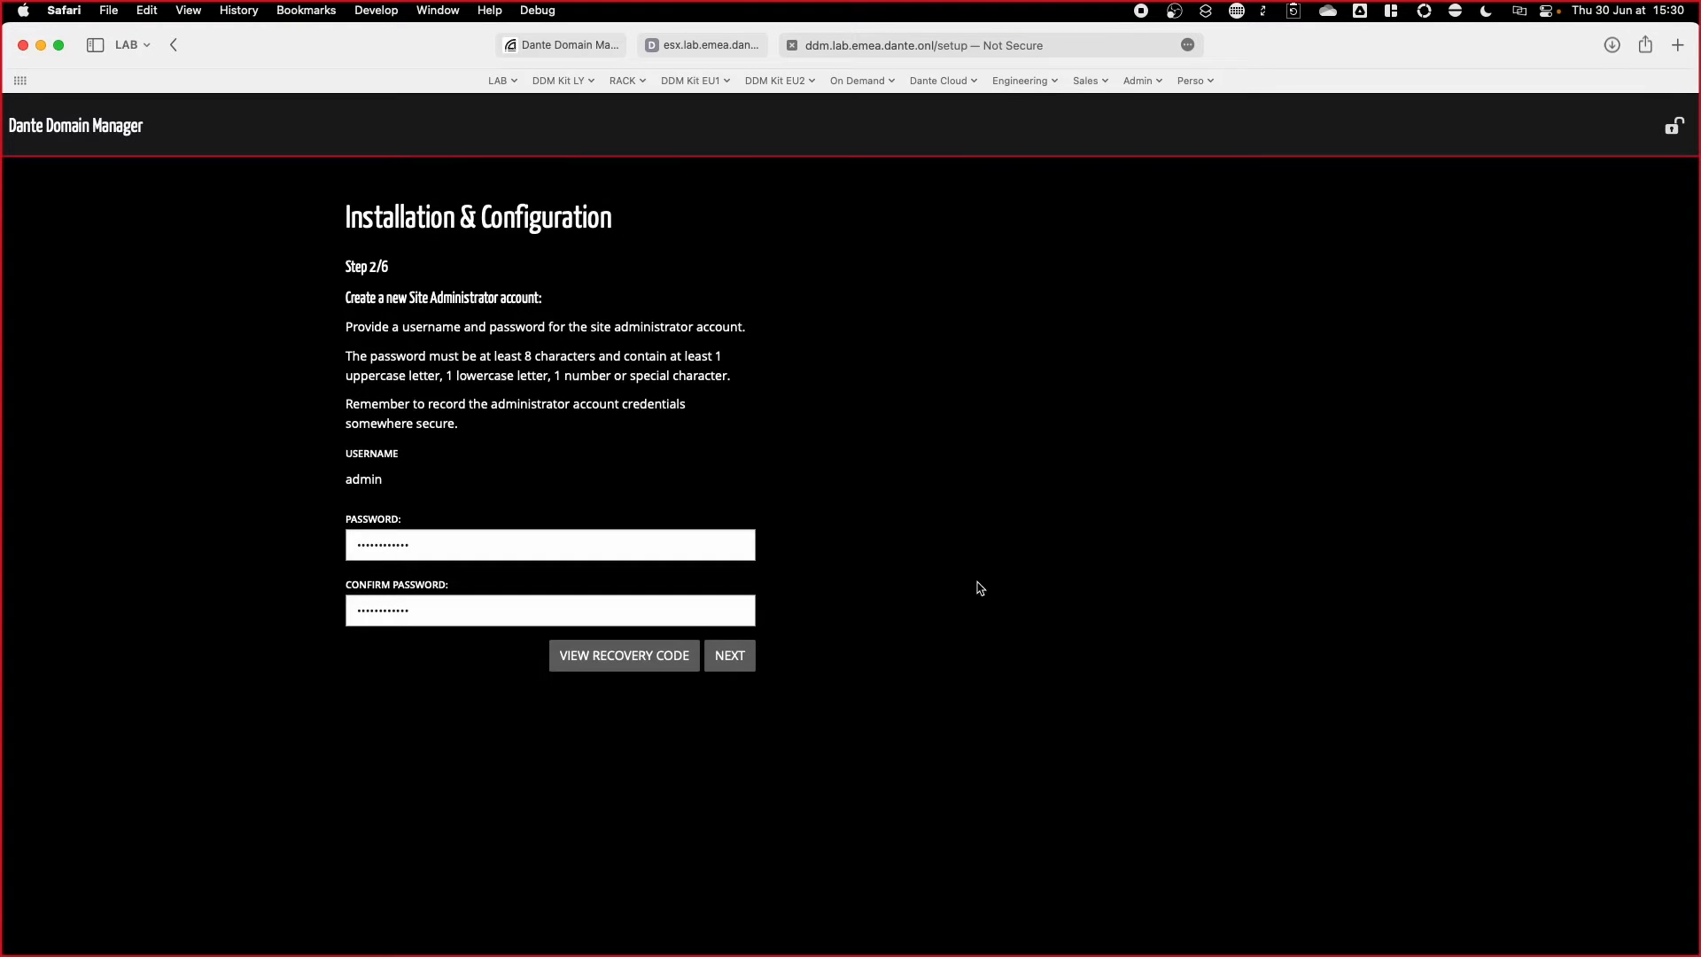
pyautogui.click(737, 660)
pyautogui.press('super+v')
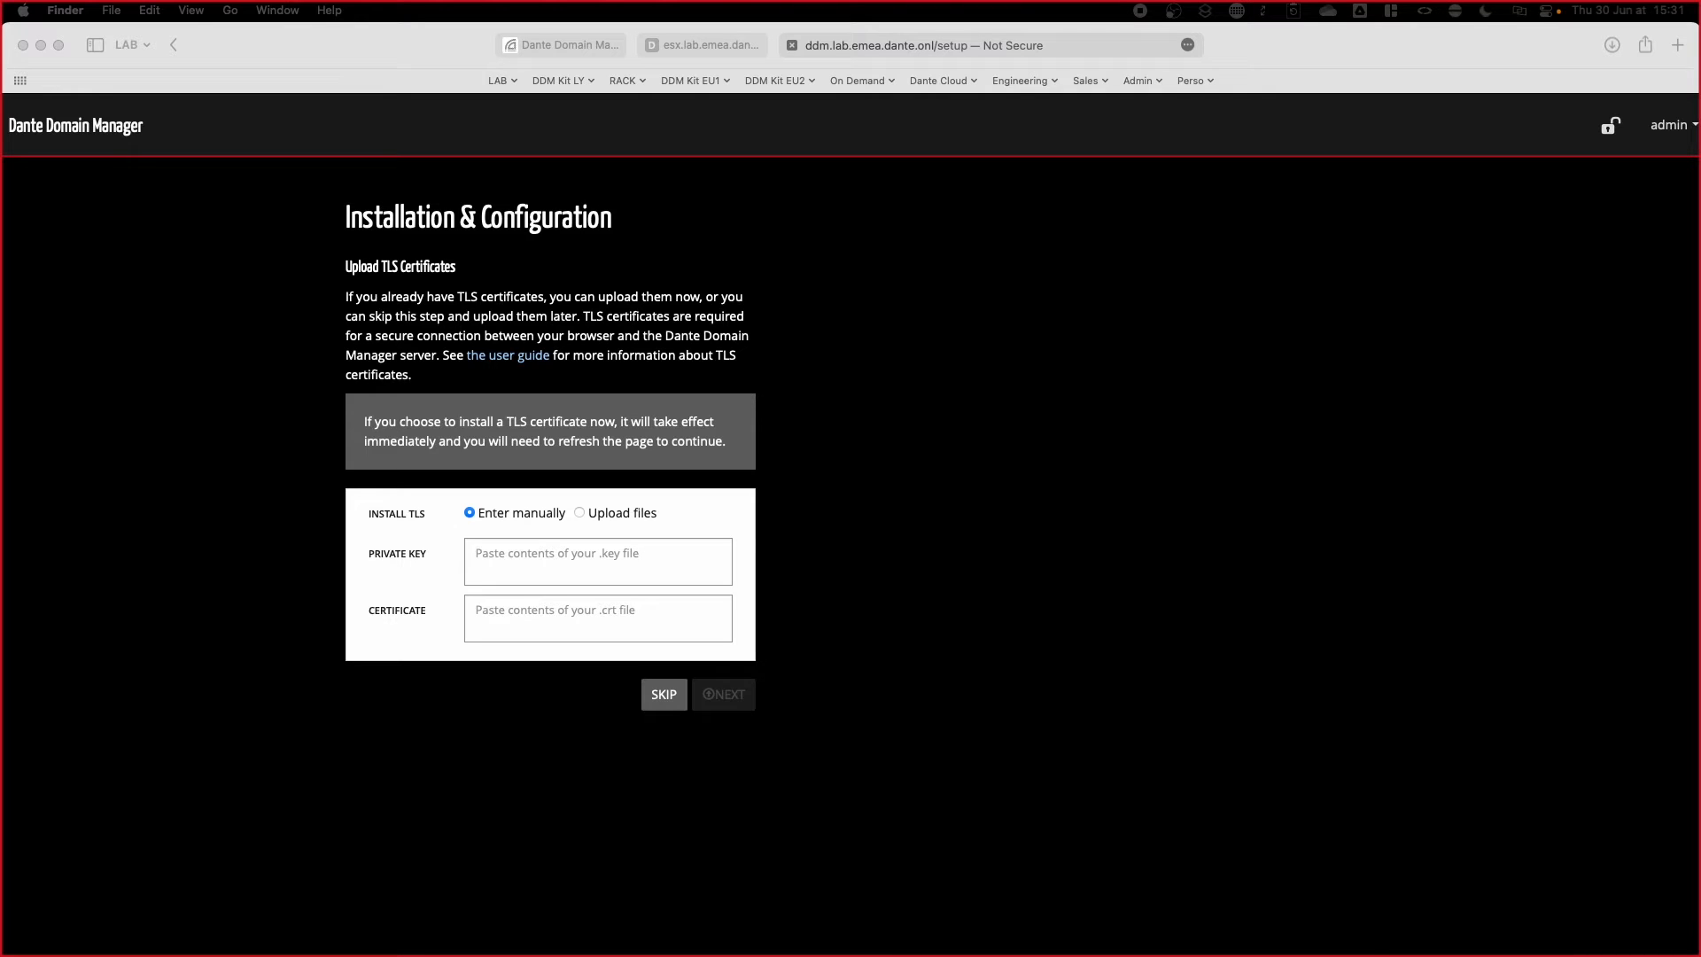
# Step: Upload the TLS .key file as Private Key and the .crt file as Certificate, then install them
pyautogui.click(991, 461)
pyautogui.click(602, 515)
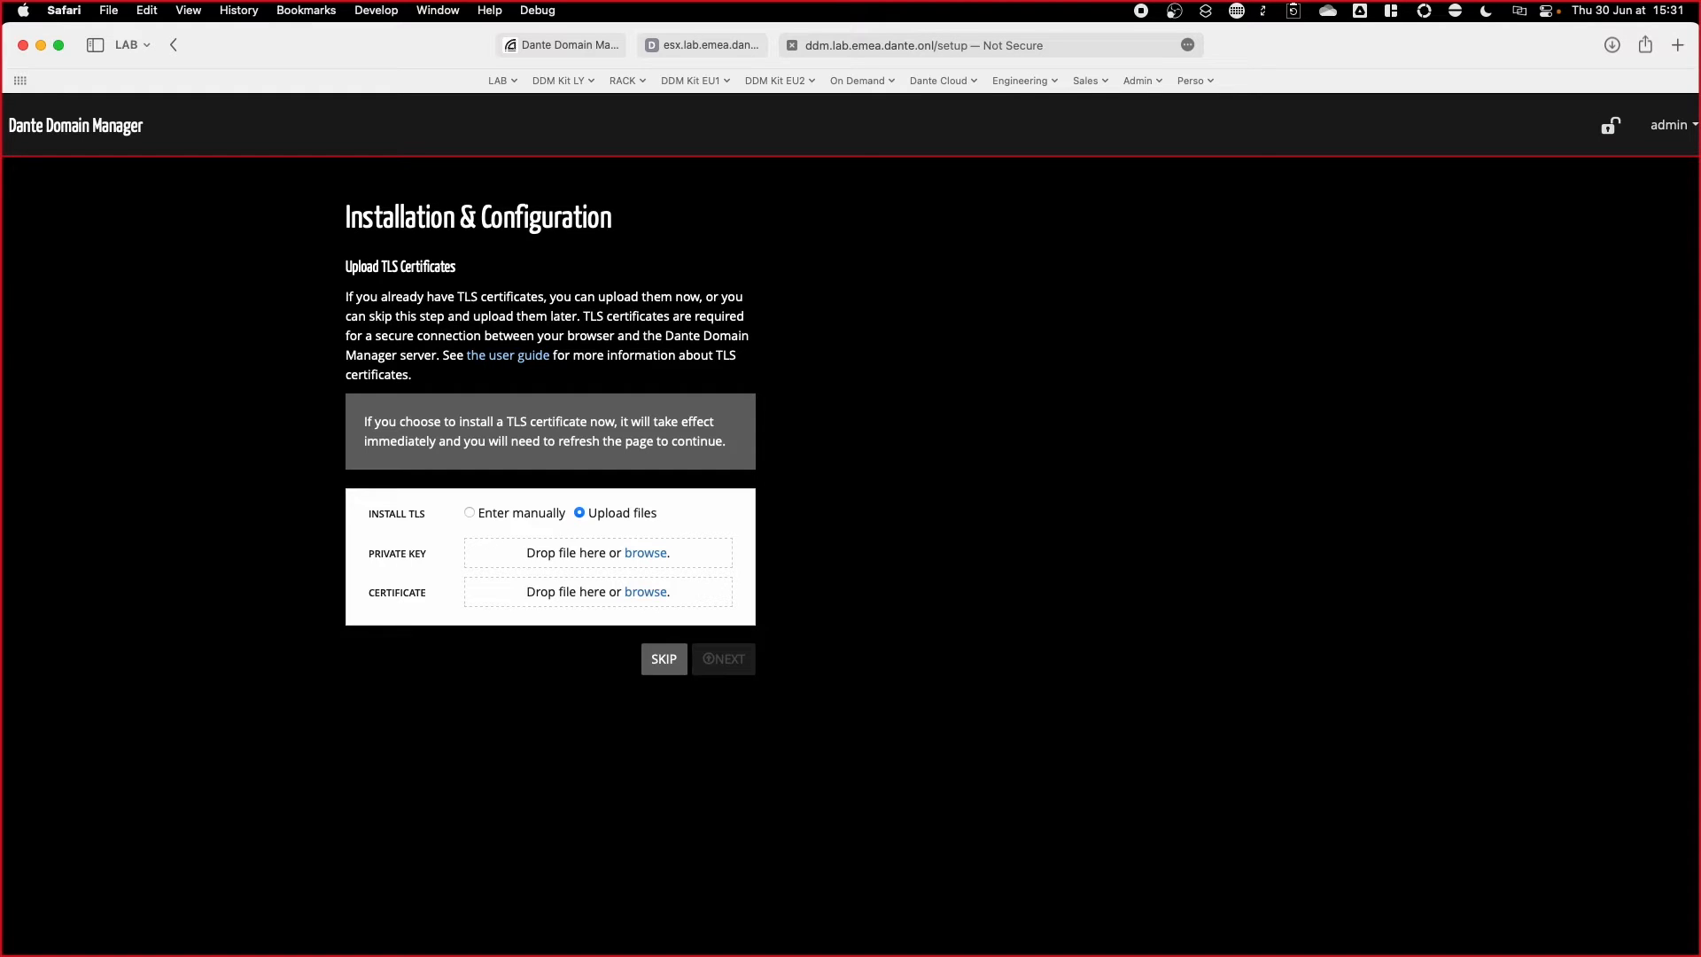
pyautogui.moveTo(934, 482); pyautogui.dragTo(581, 562)
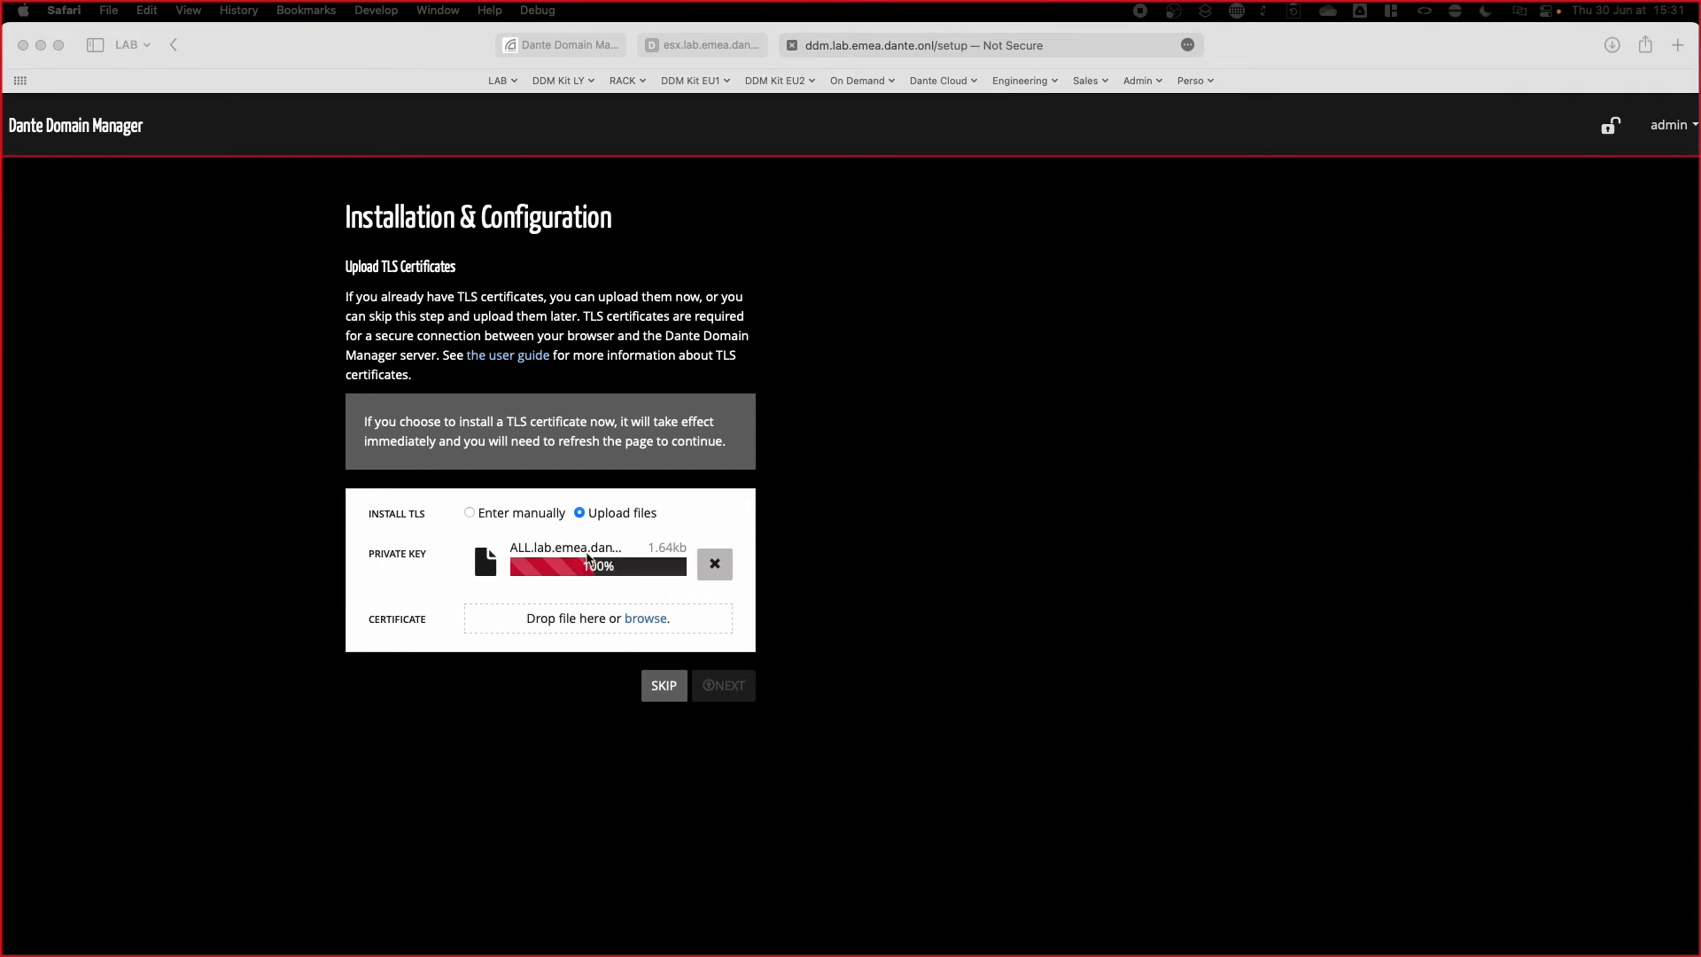
pyautogui.moveTo(425, 673); pyautogui.dragTo(567, 620)
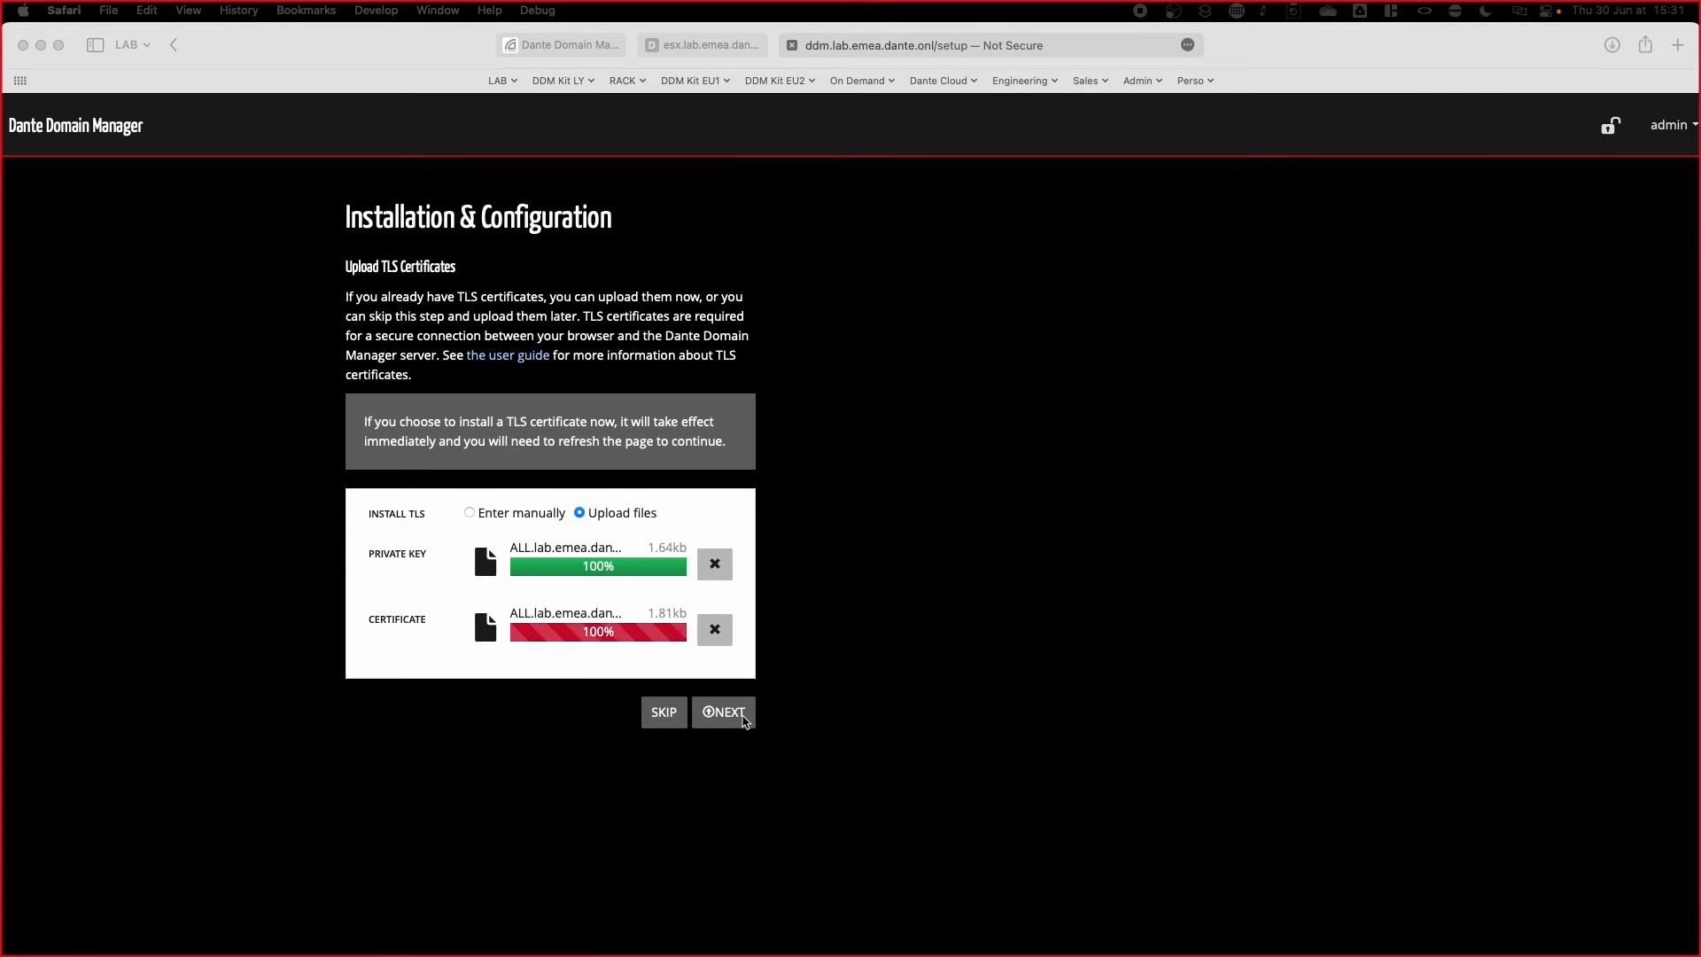
pyautogui.click(738, 714)
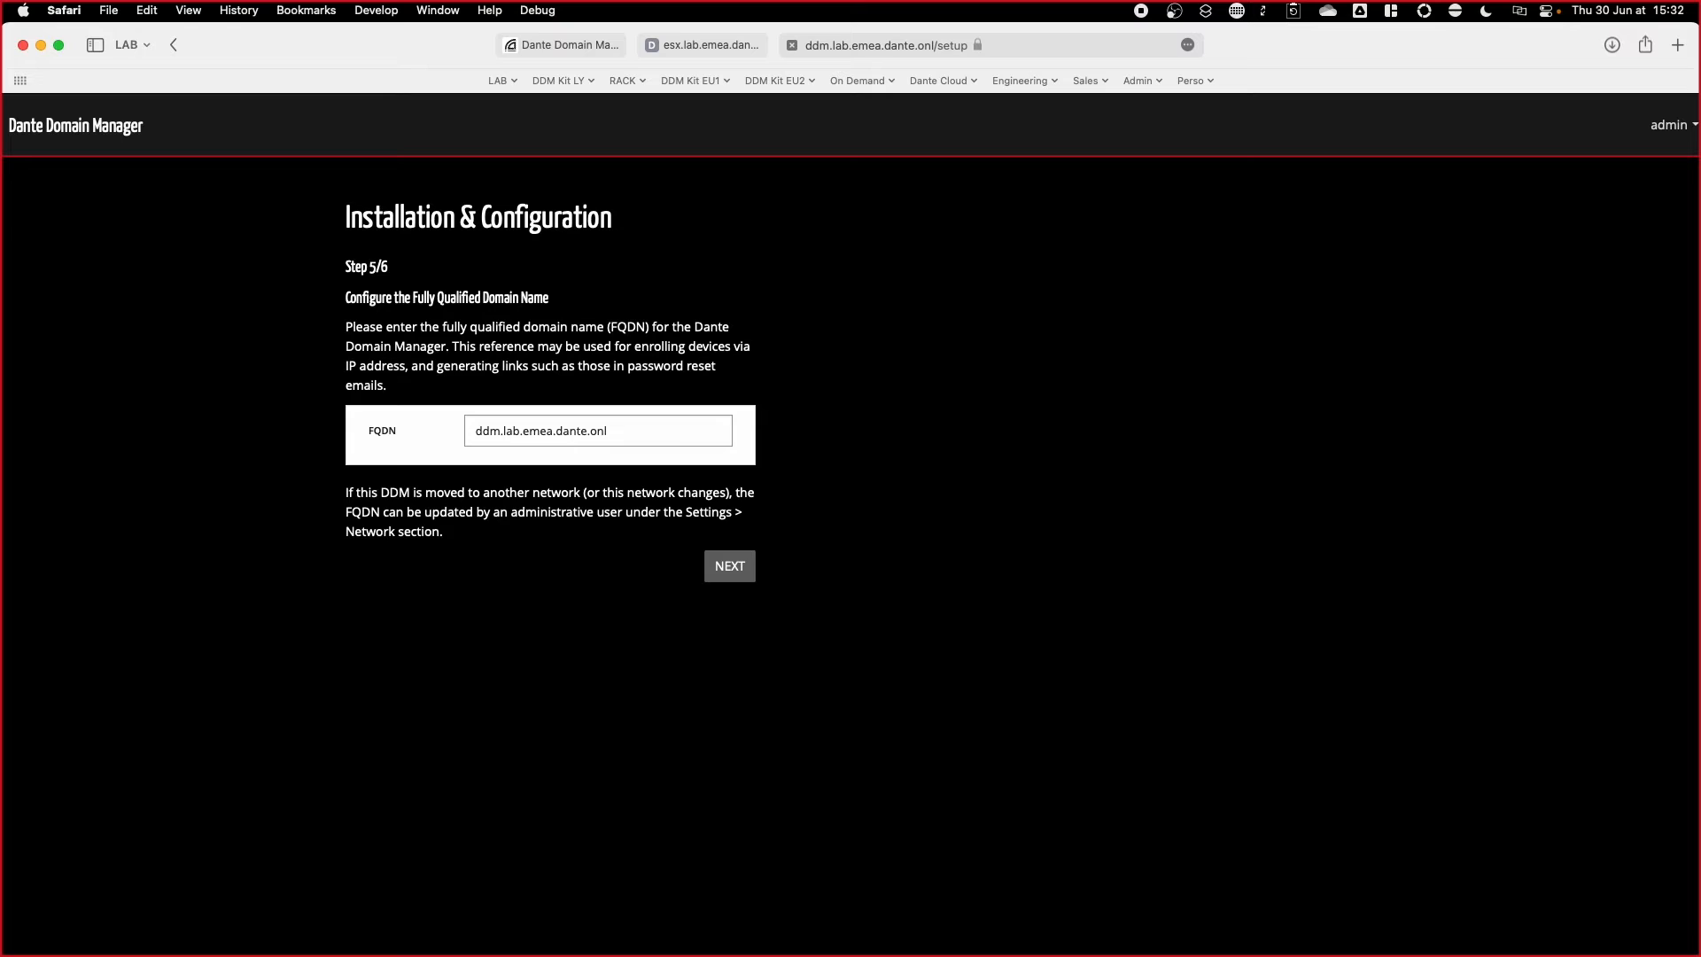
# Step: Keep FQDN ddm.lab.emea.dante.onl, name the initial domain 'First Domain' and finish setup
pyautogui.click(729, 567)
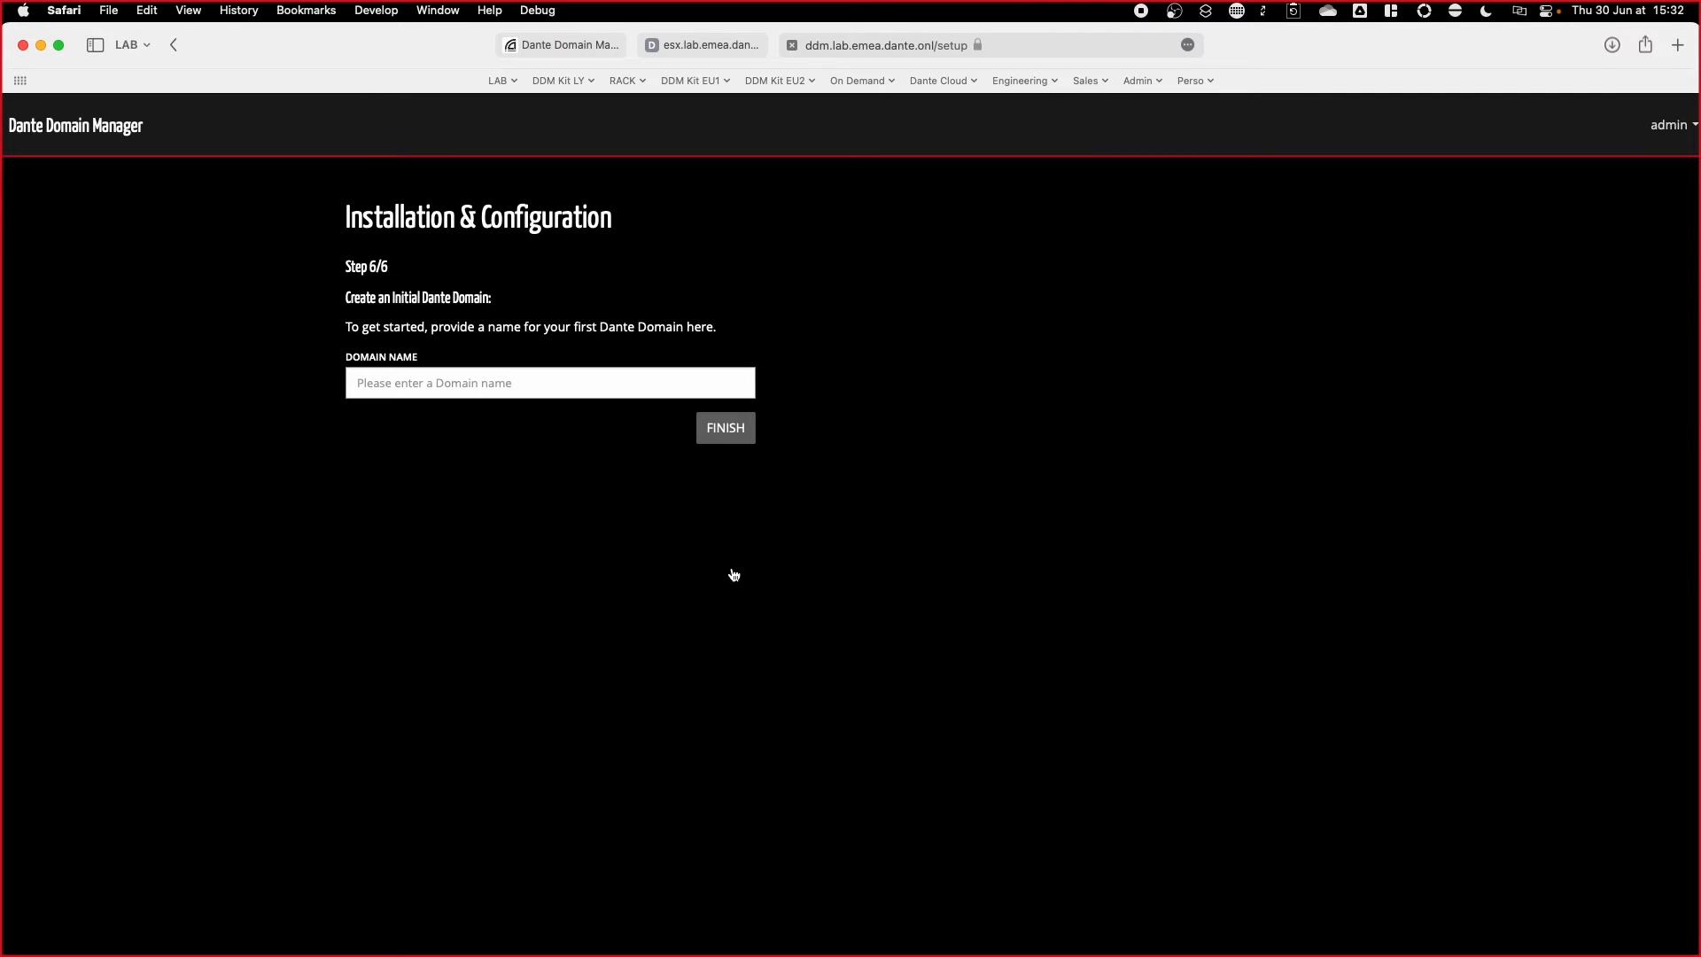
pyautogui.click(559, 385)
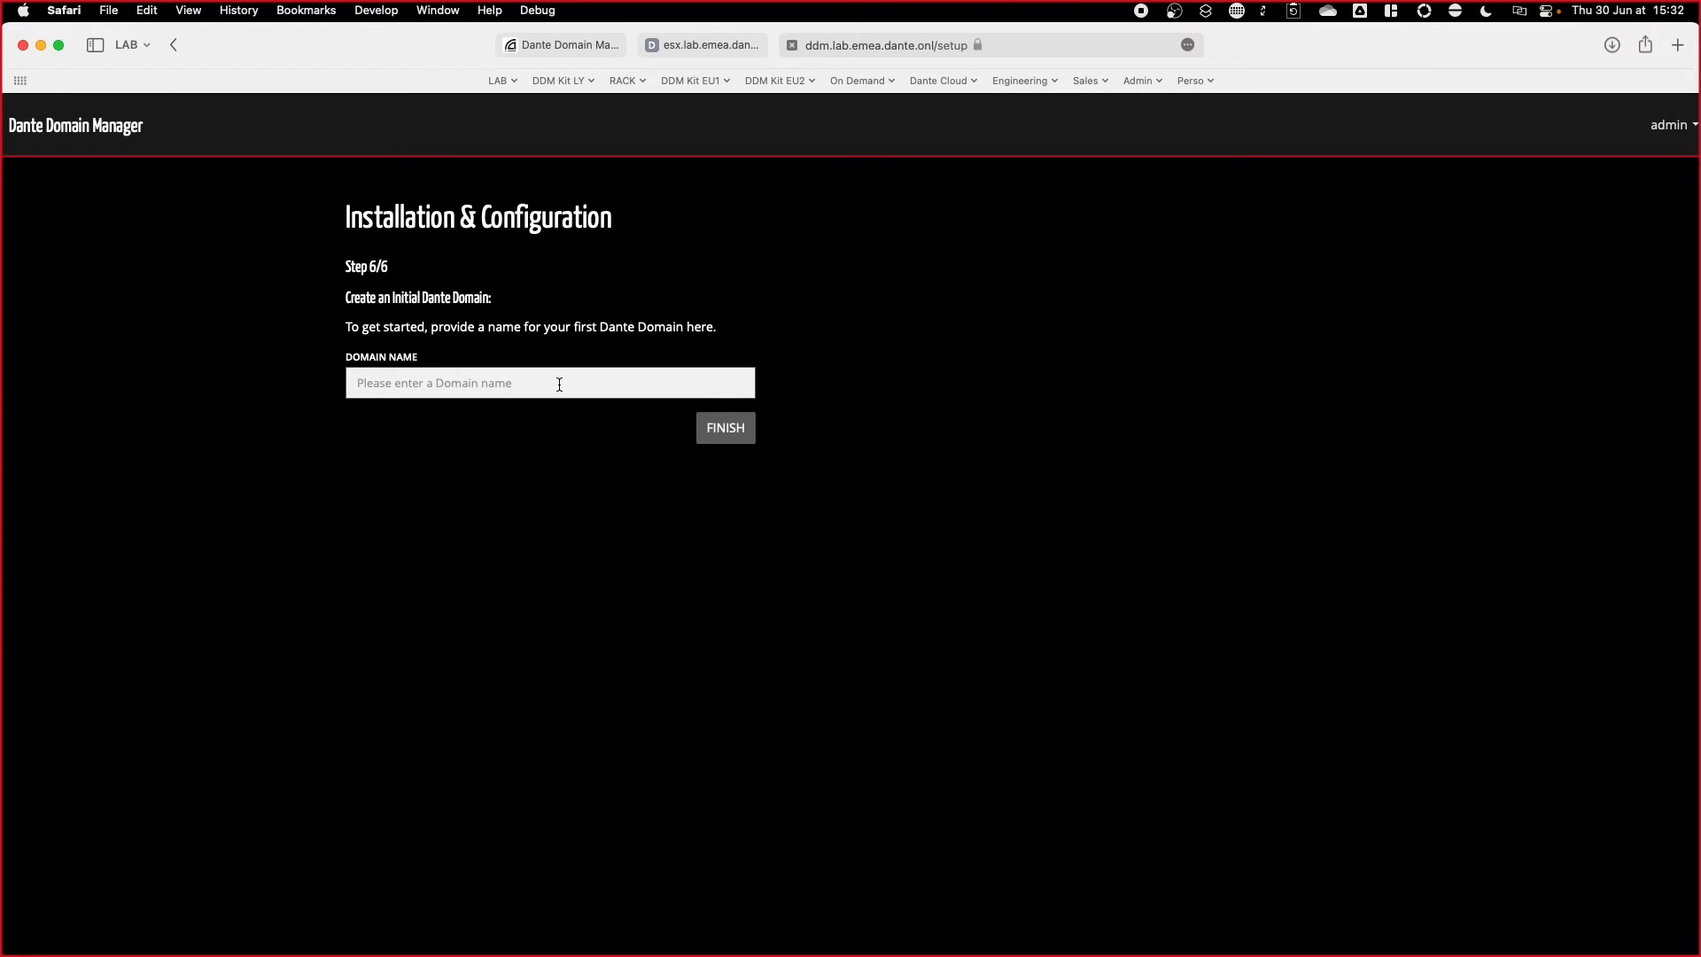
pyautogui.write('First Domain')
pyautogui.click(725, 428)
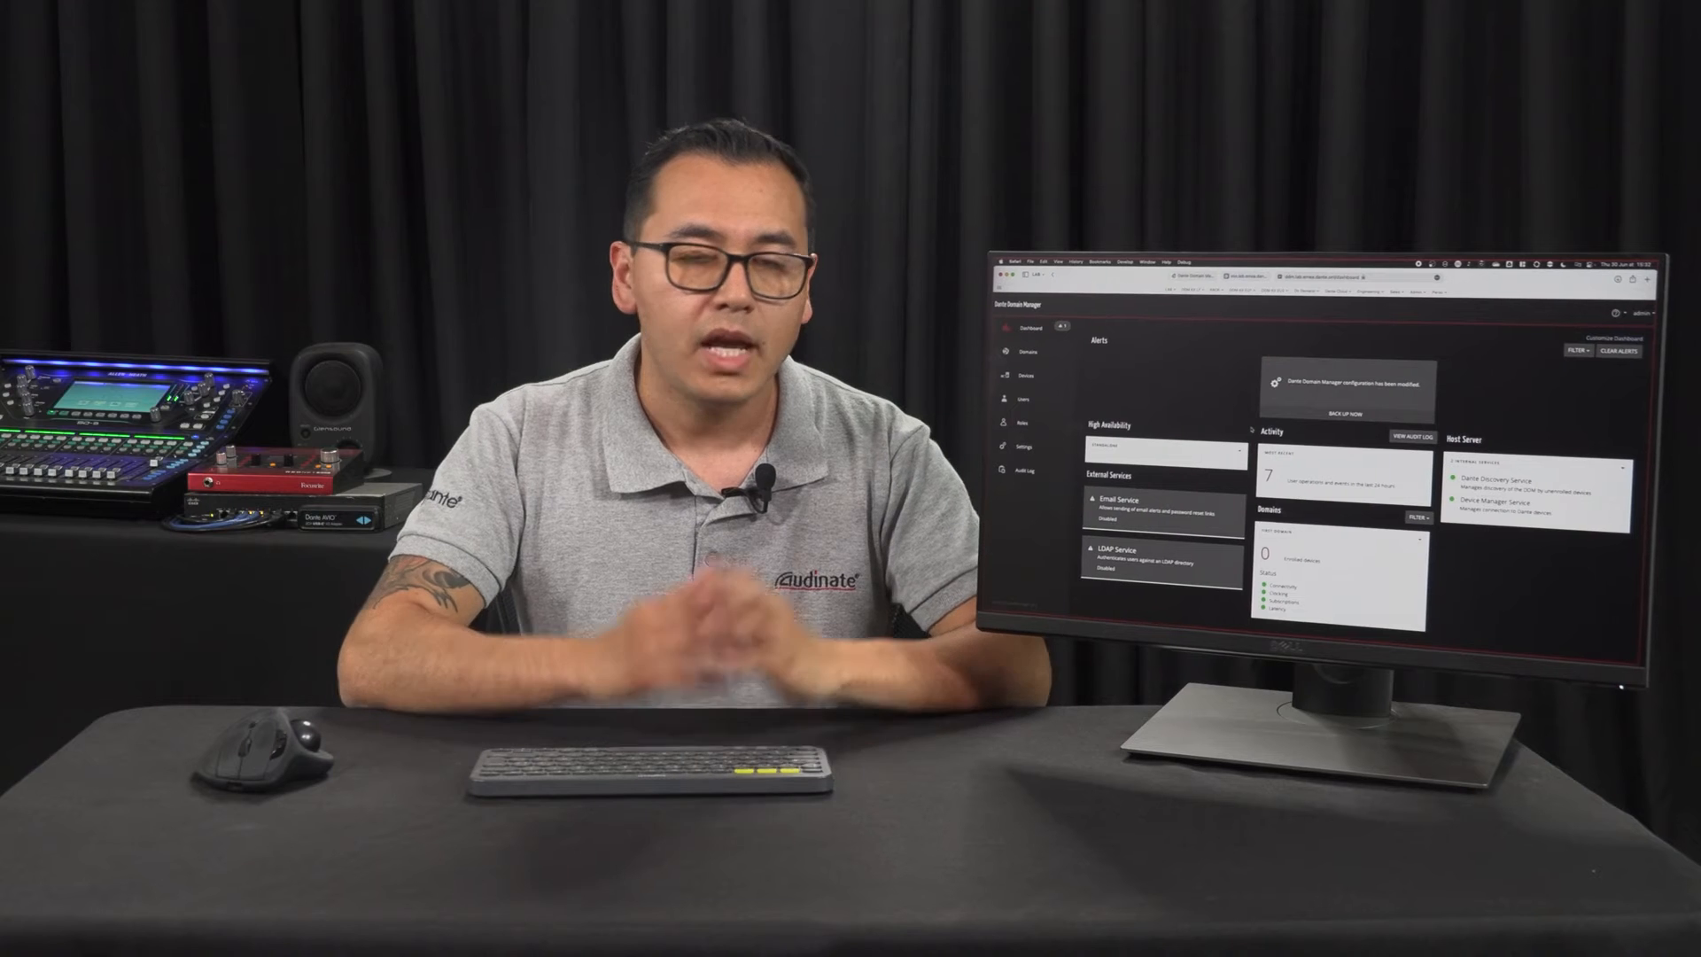
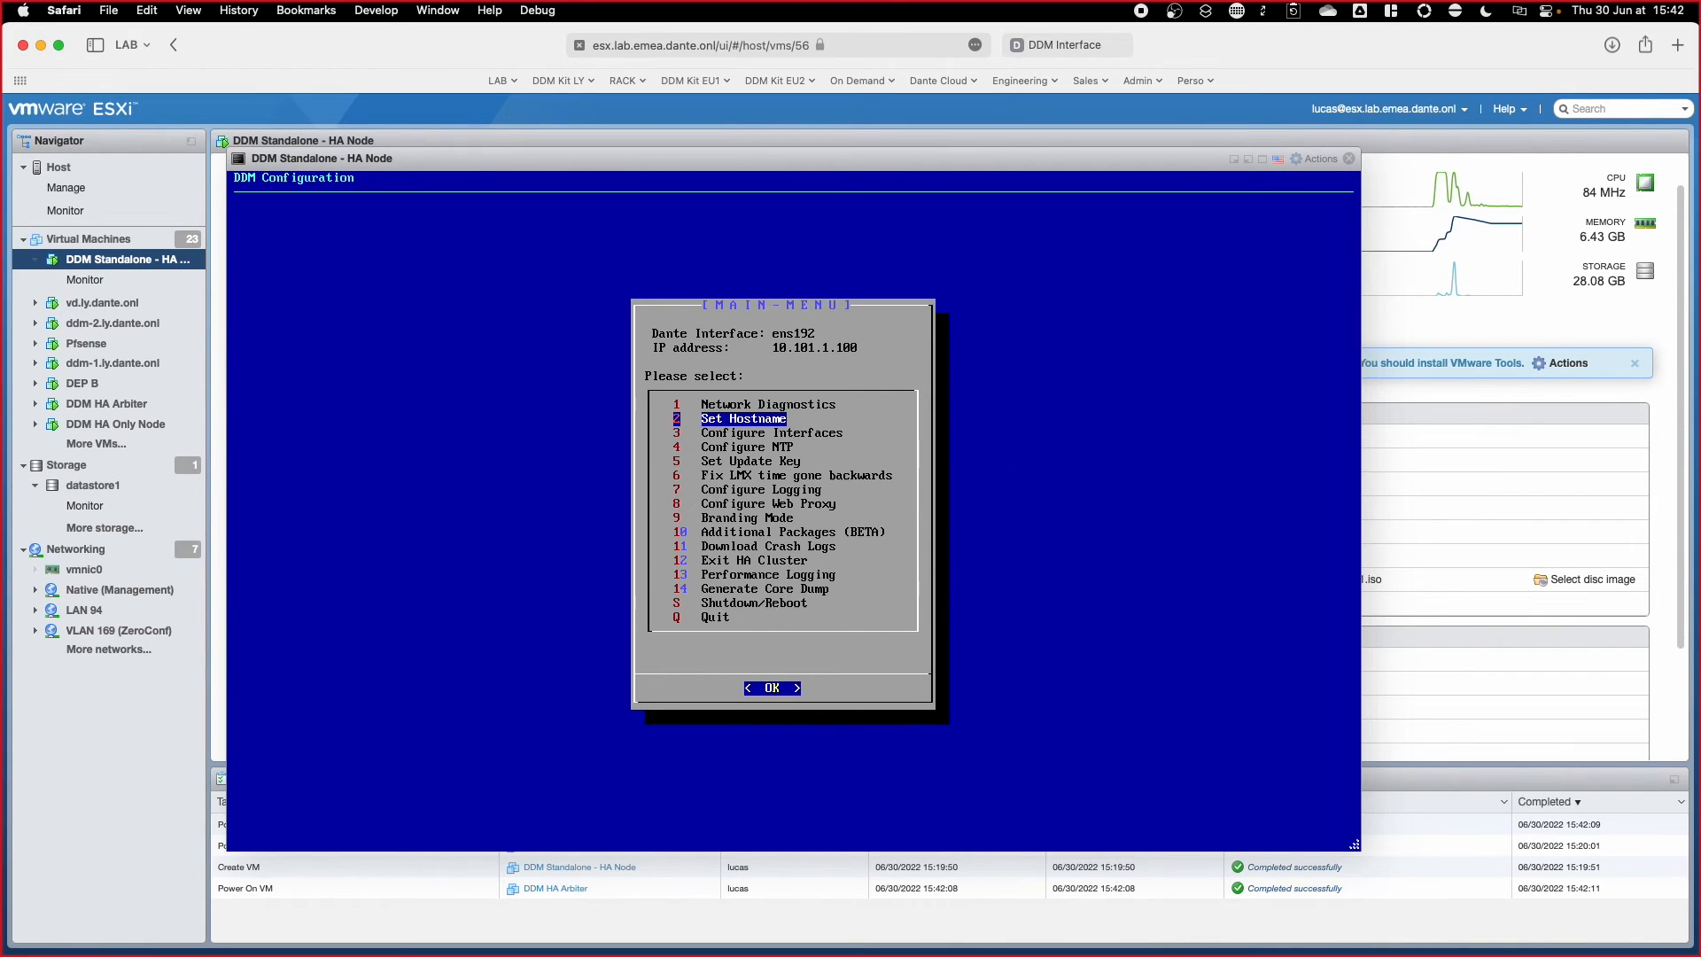
# Step: Set the standalone node's hostname to ddm-1 and its static IP to 10.101.1.101
pyautogui.press('Return')
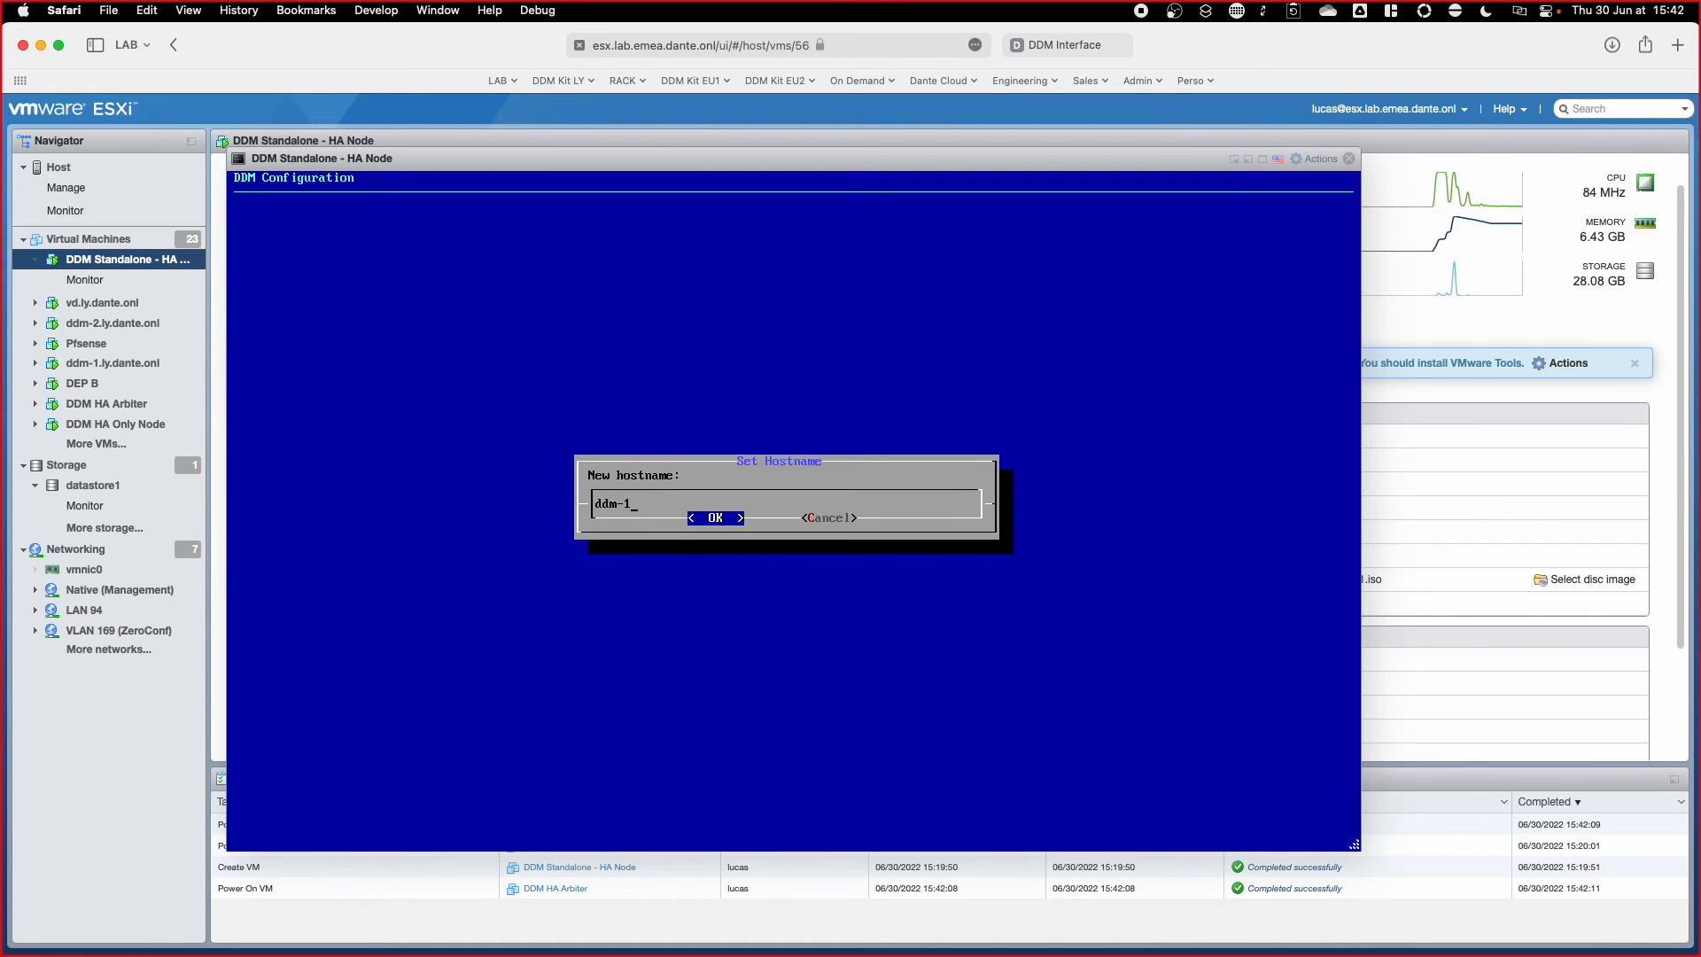
pyautogui.press('Return')
pyautogui.press('Down')
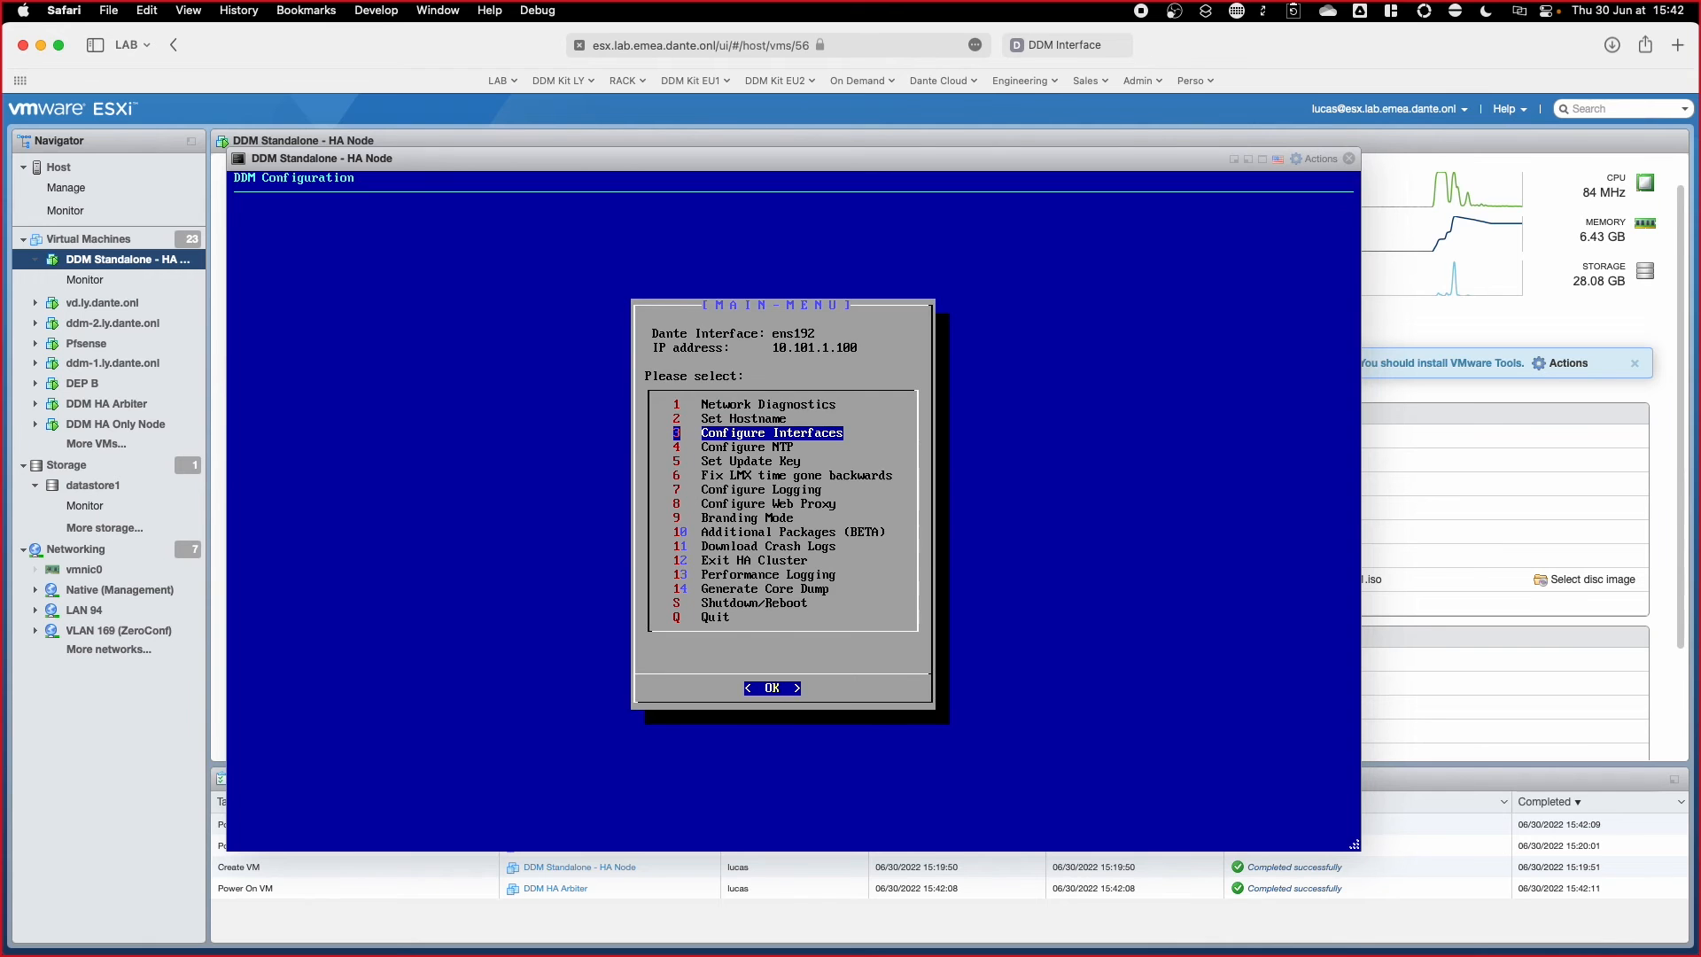
pyautogui.press('Return')
pyautogui.press('Return')
pyautogui.press('Down')
pyautogui.press('Return')
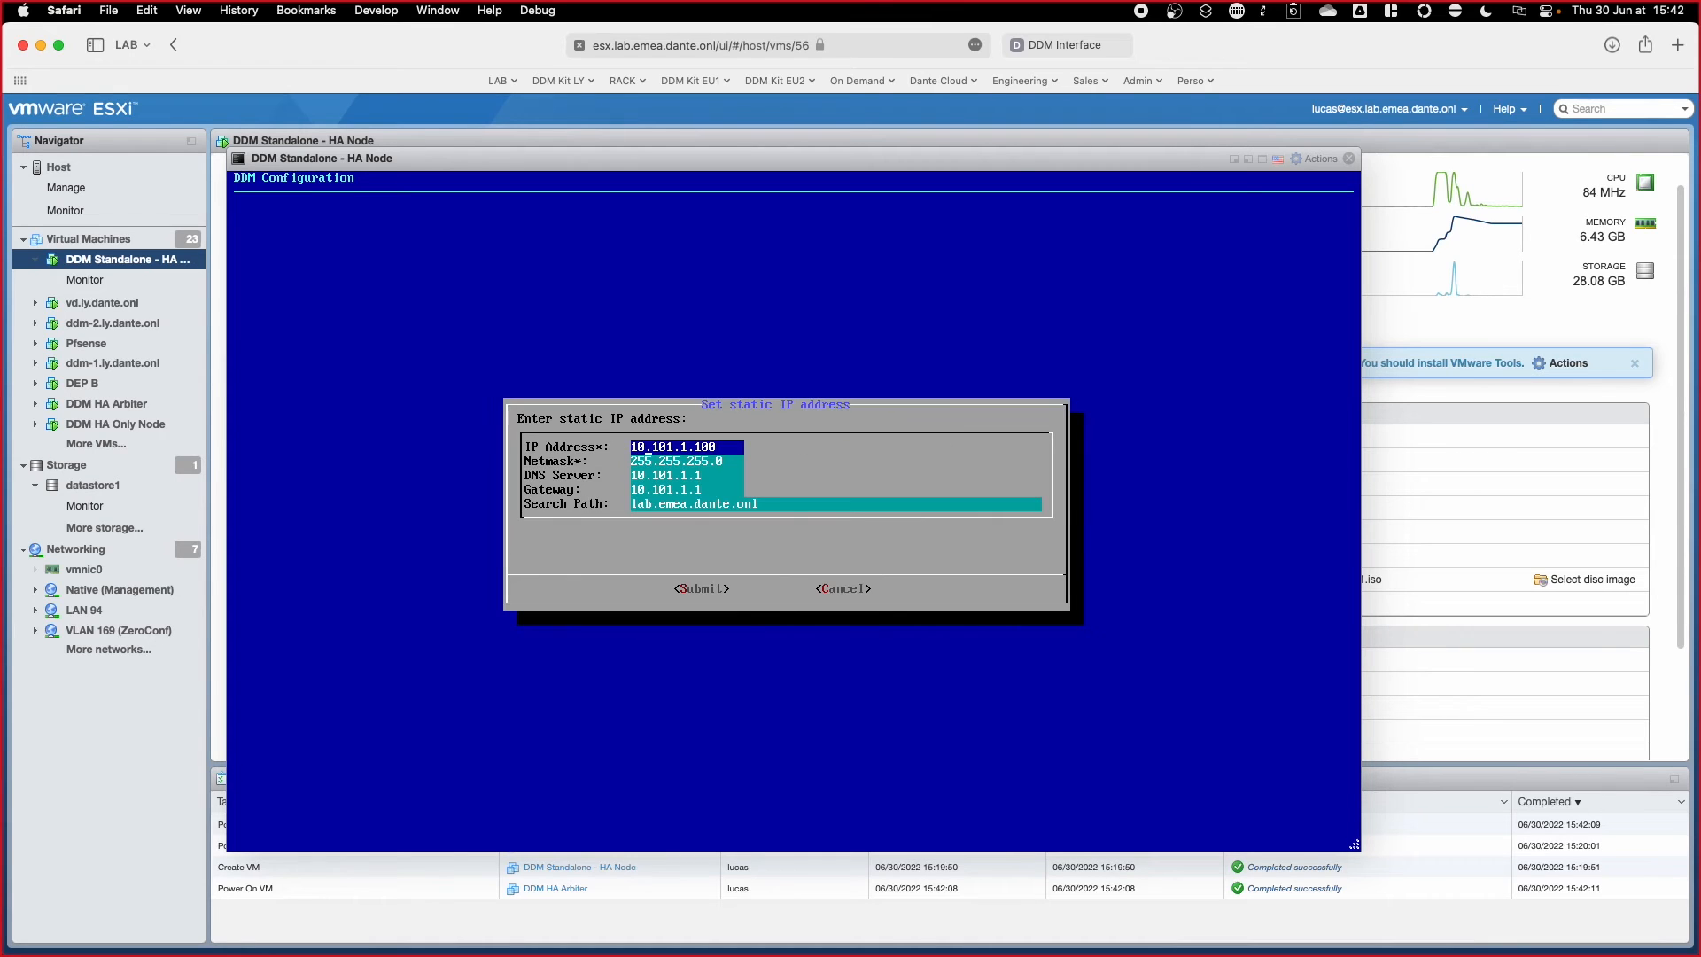
pyautogui.press('BackSpace')
pyautogui.press('Down')
pyautogui.press('Down')
pyautogui.press('Down')
pyautogui.press('Down')
pyautogui.press('Down')
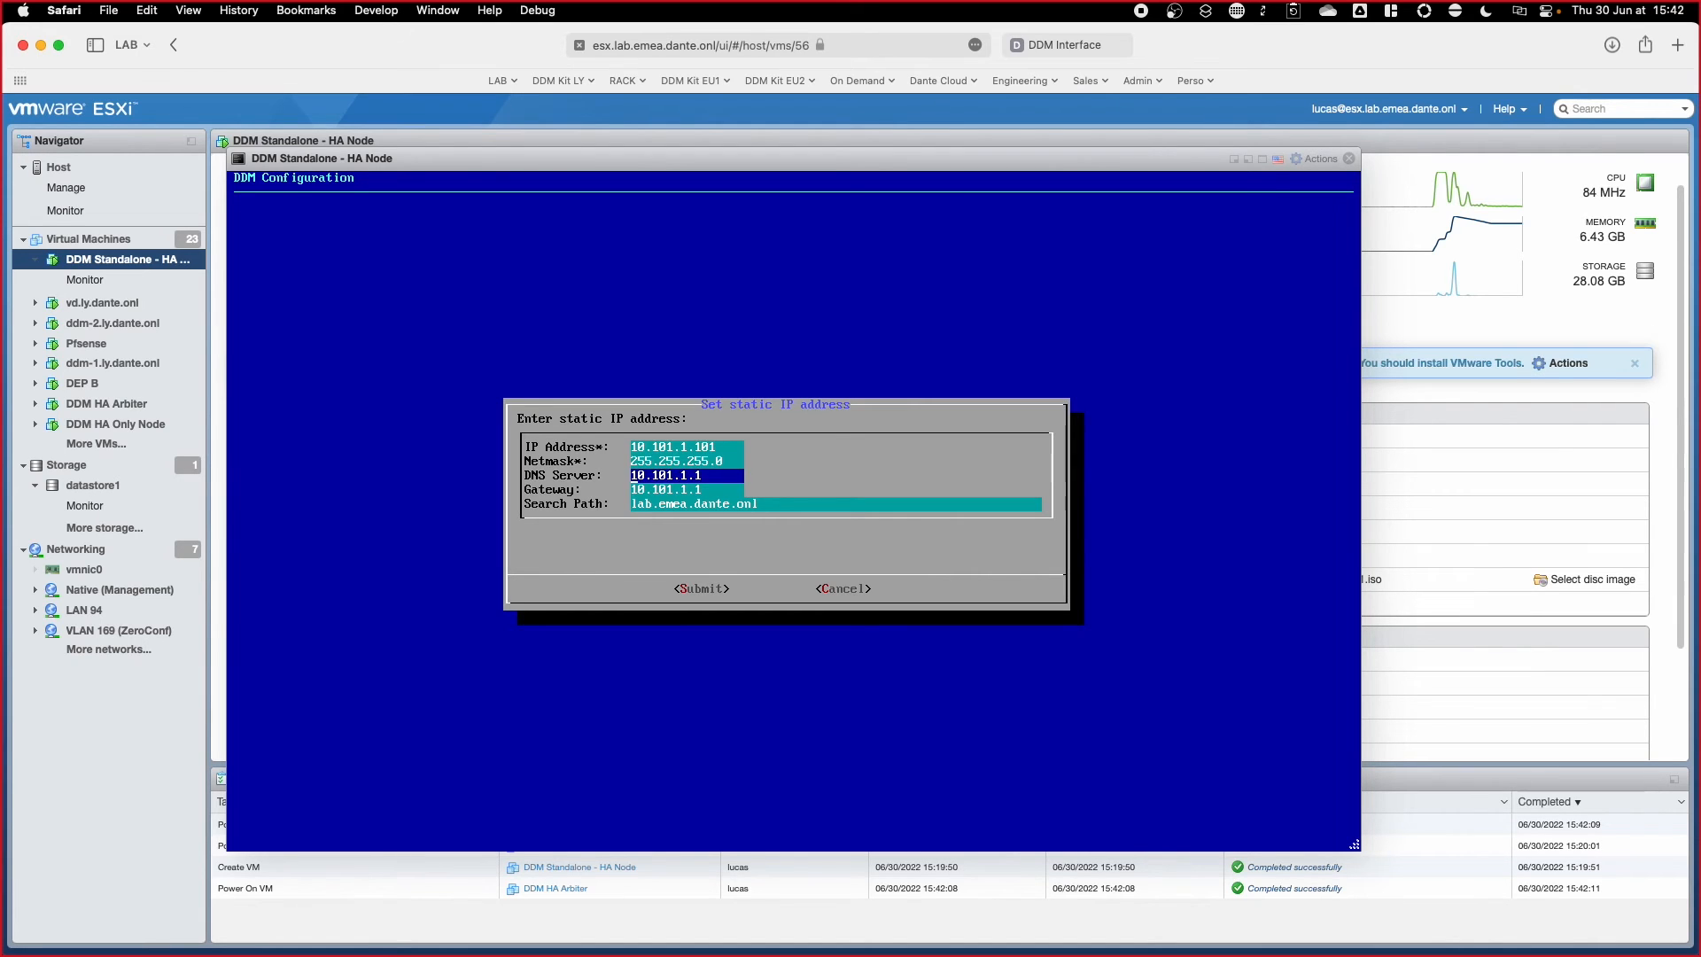
pyautogui.press('Return')
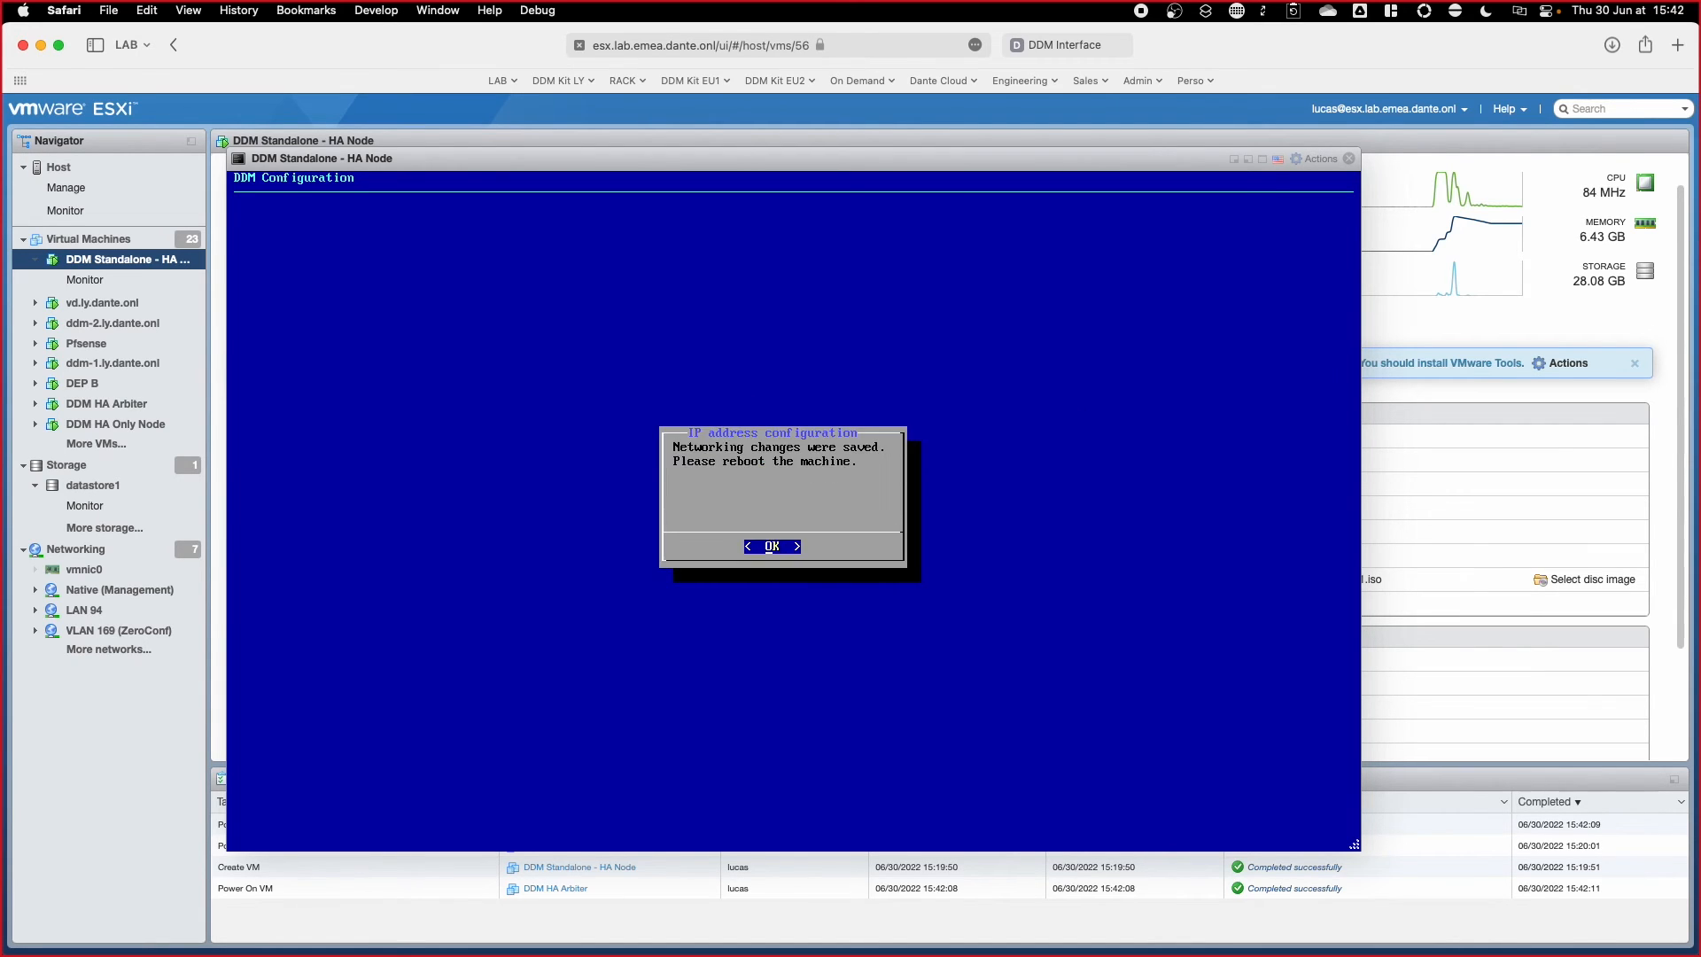
pyautogui.press('Return')
# Step: Restart the node and close its console
pyautogui.press('s')
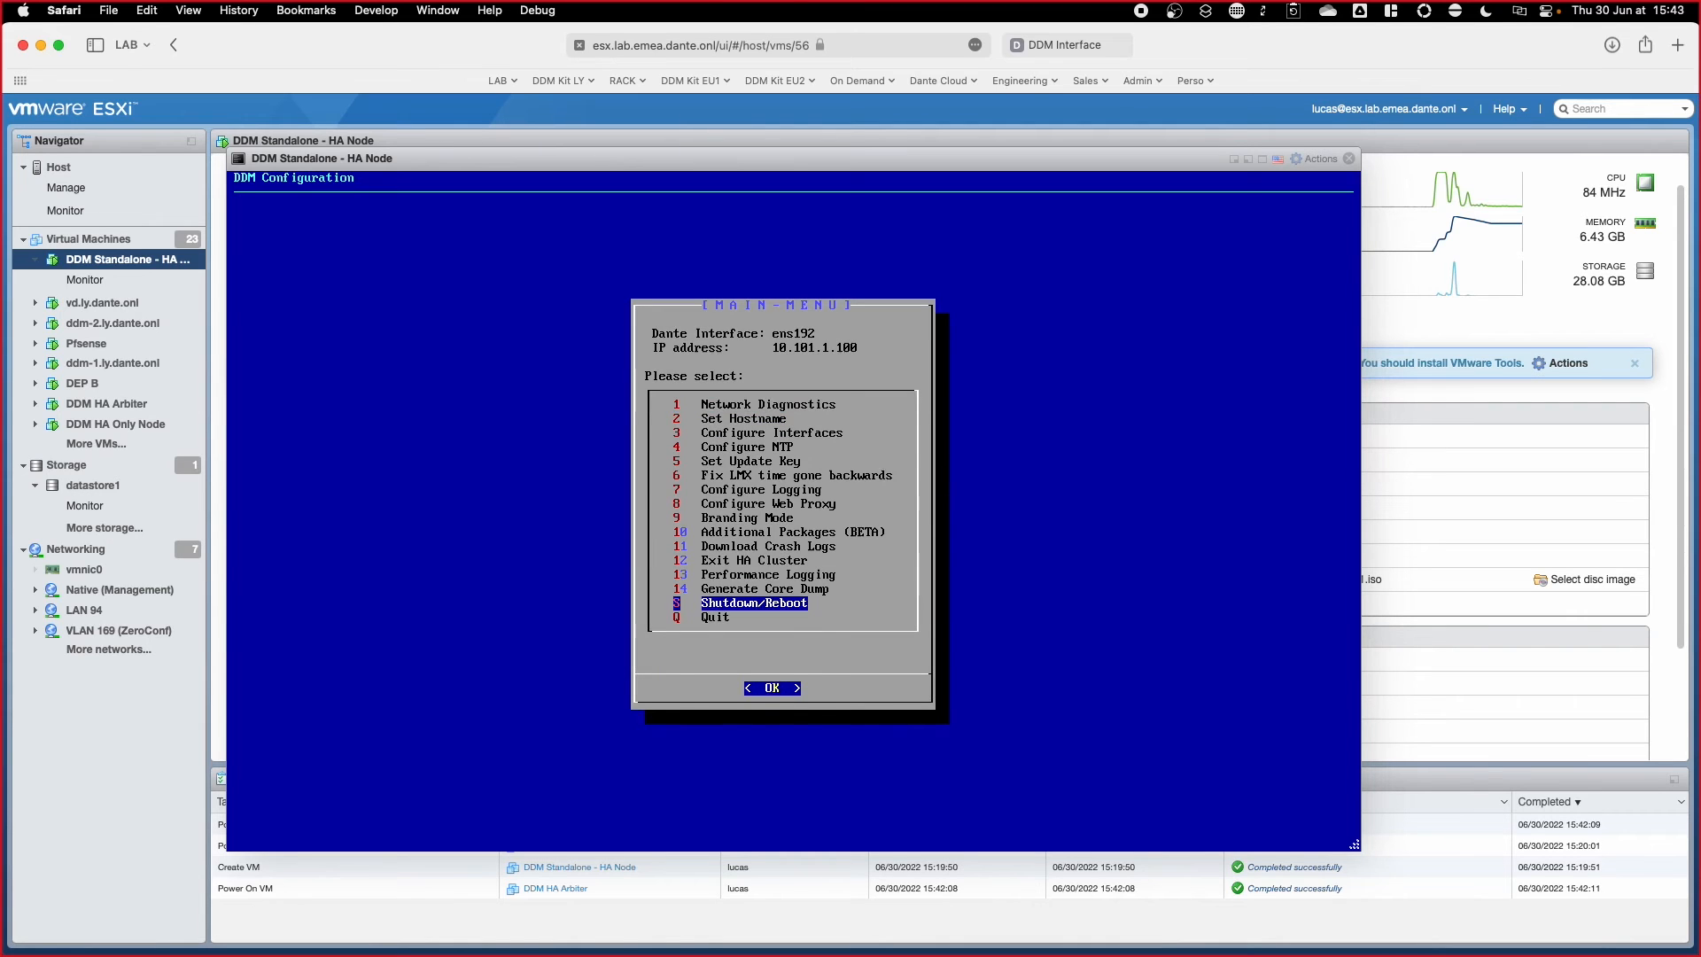
pyautogui.press('Return')
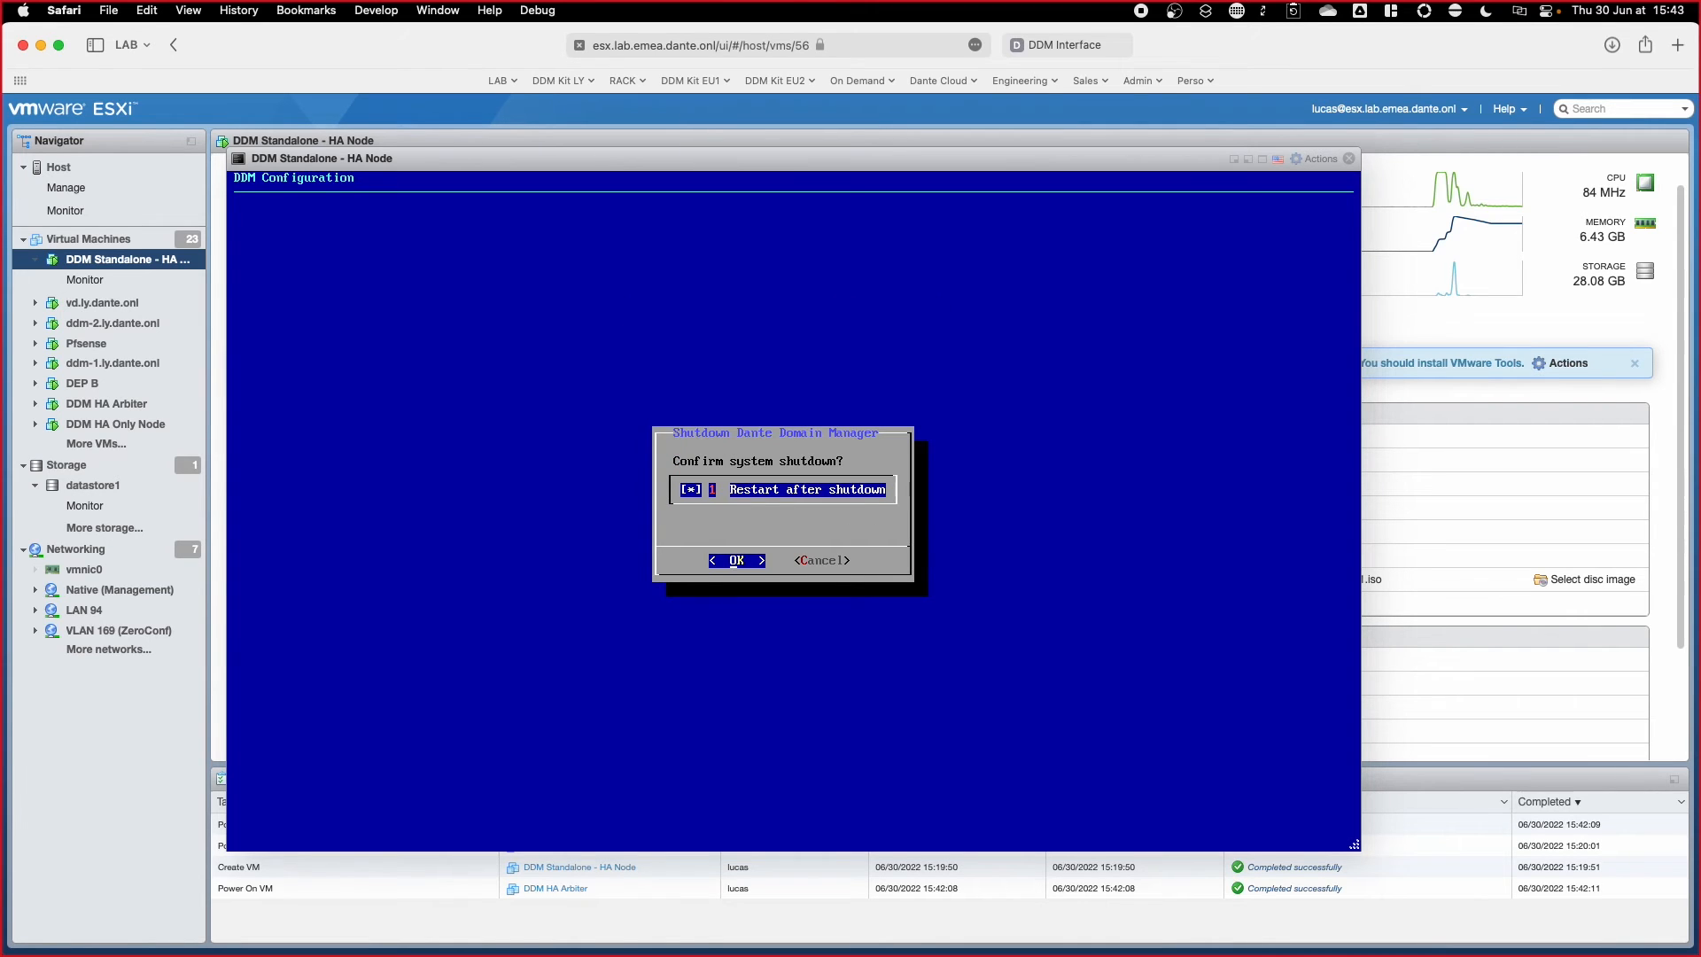
pyautogui.press('Return')
pyautogui.click(1348, 159)
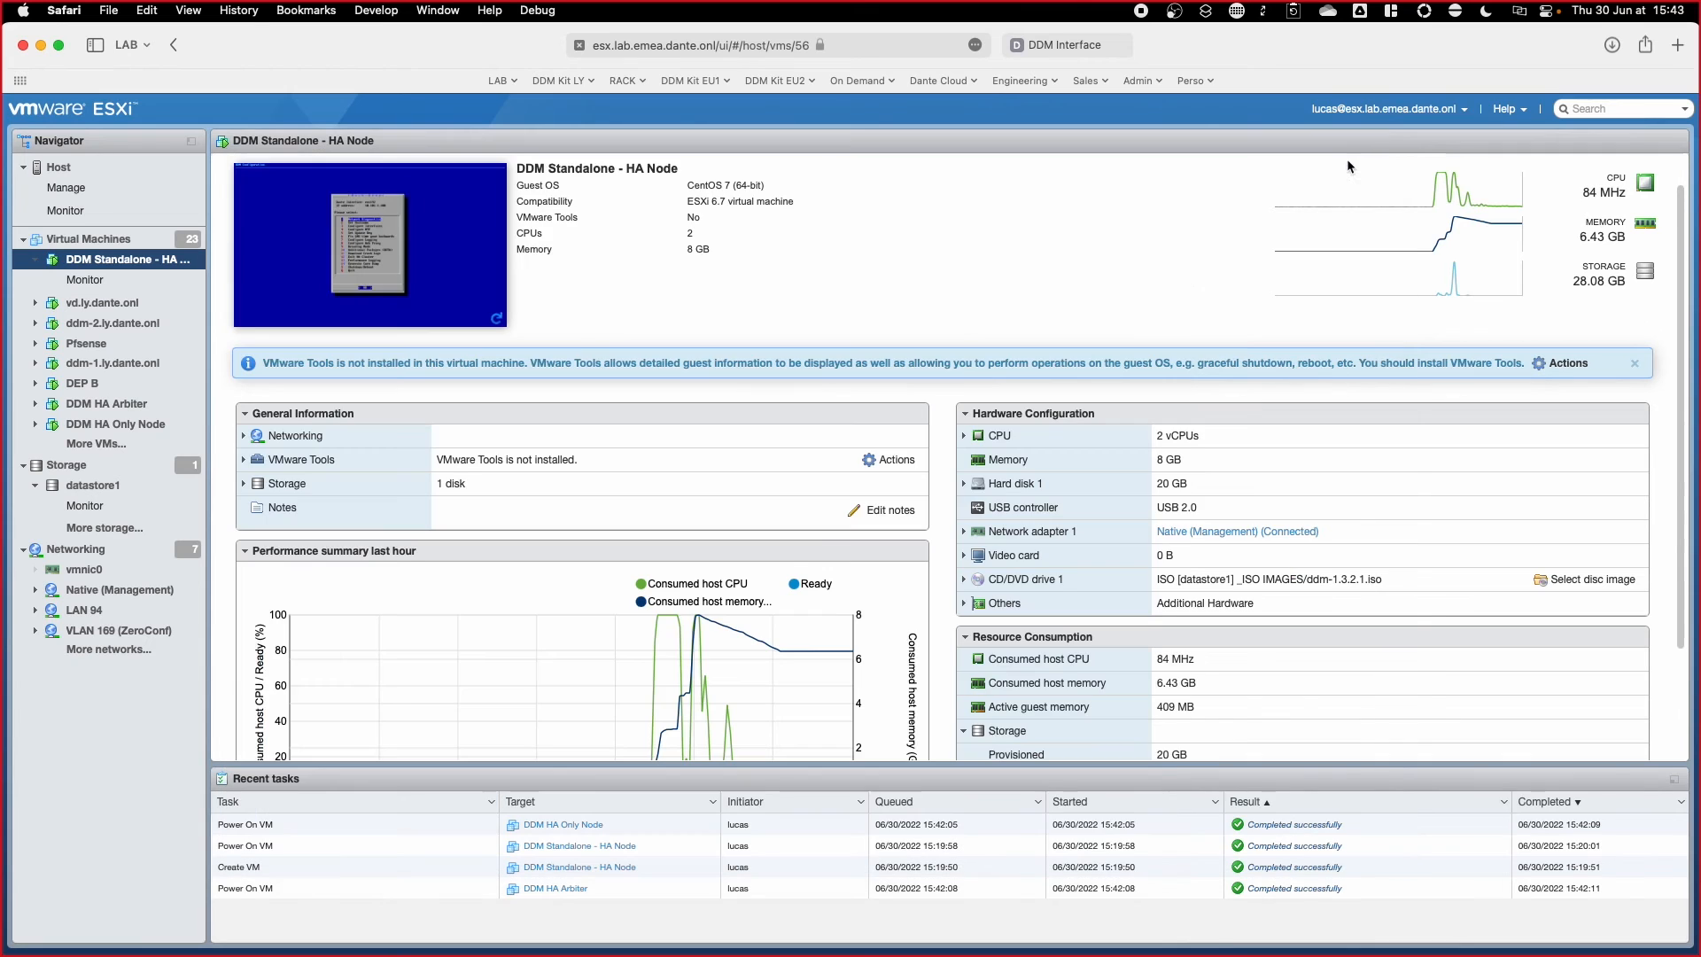
# Step: In the DDM HA Only Node console, set the hostname to ddm-2
pyautogui.click(89, 239)
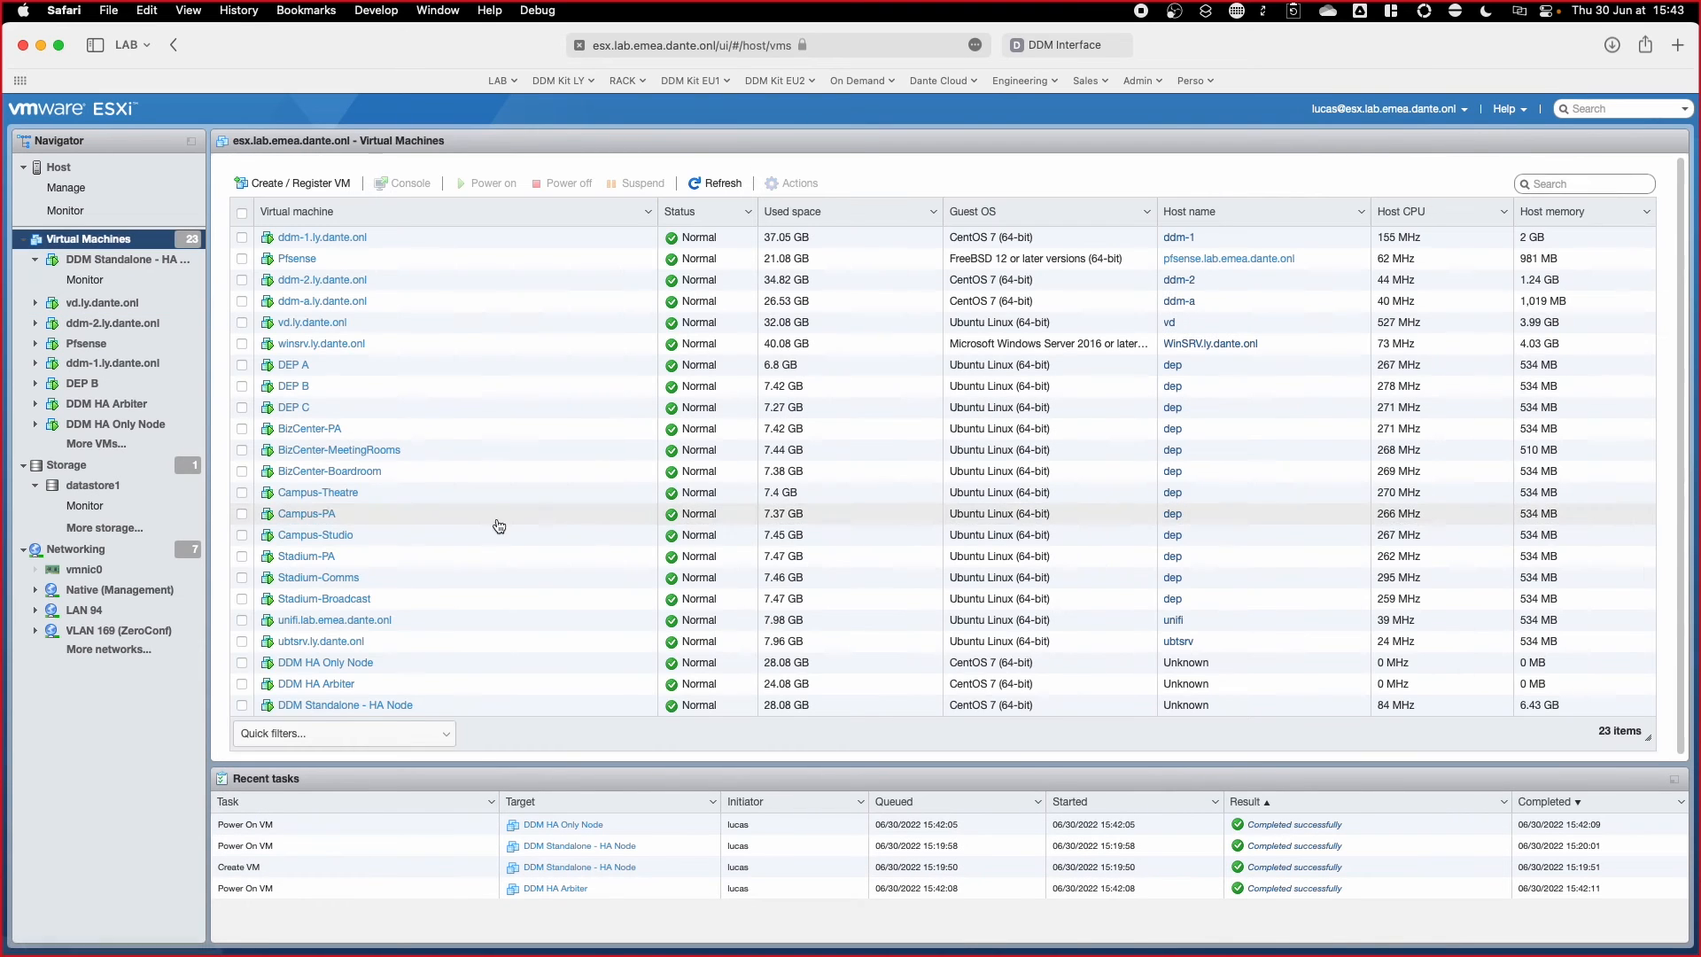
pyautogui.click(341, 663)
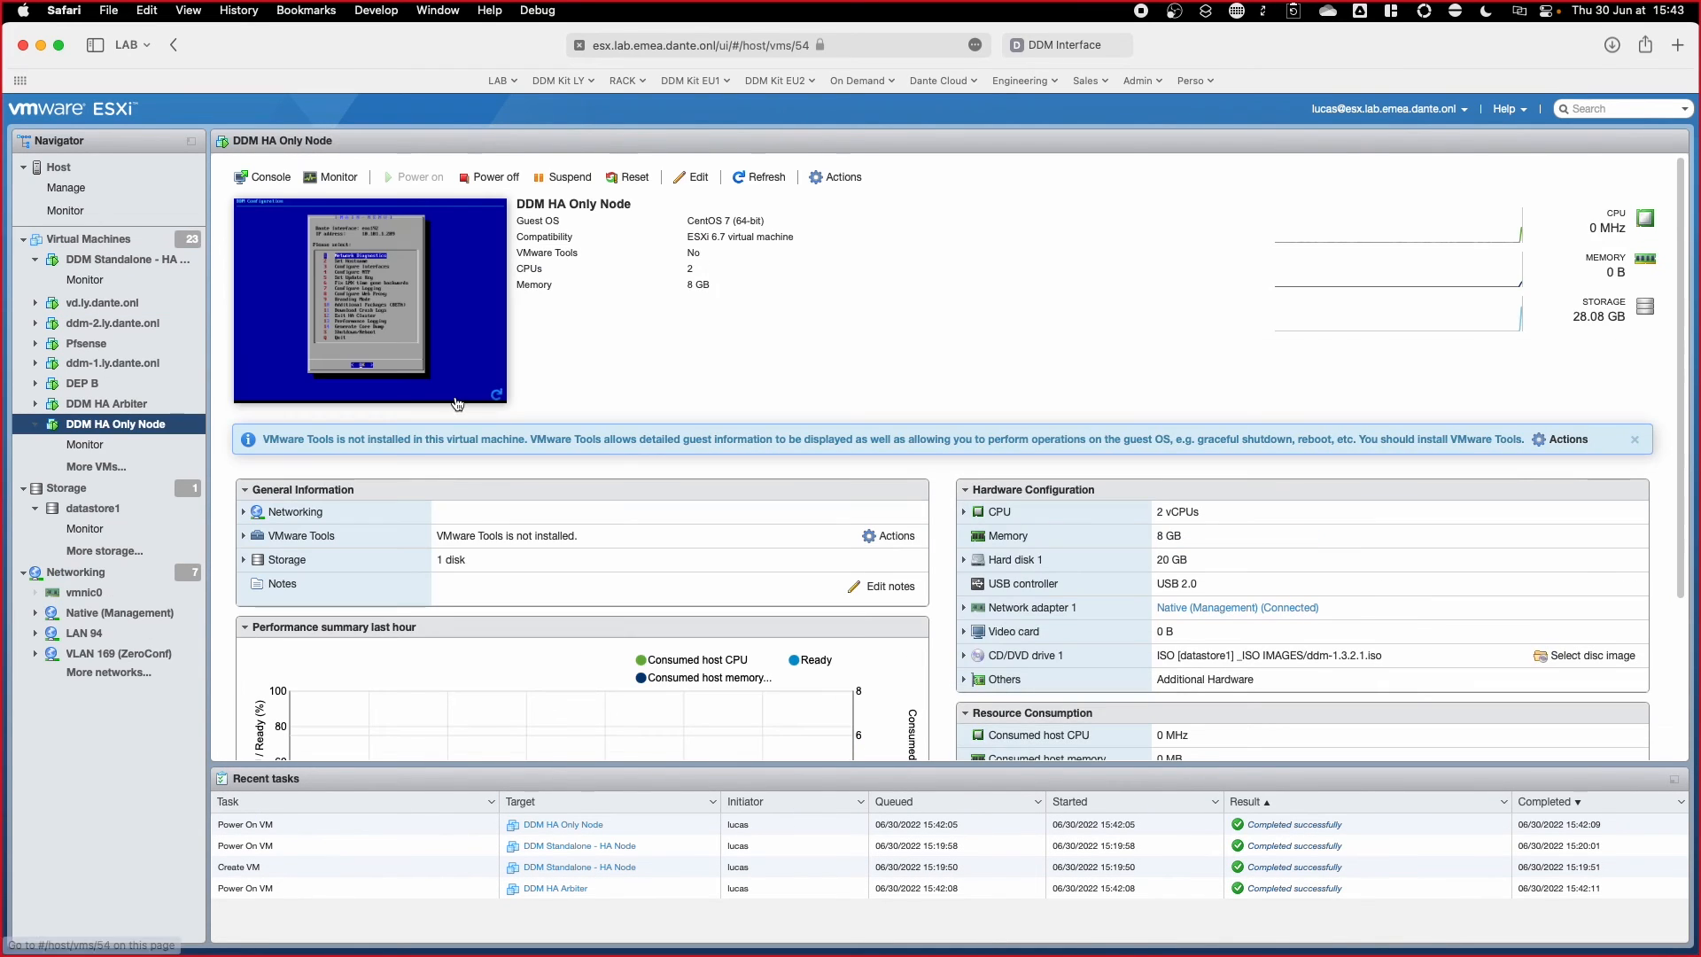
pyautogui.click(477, 253)
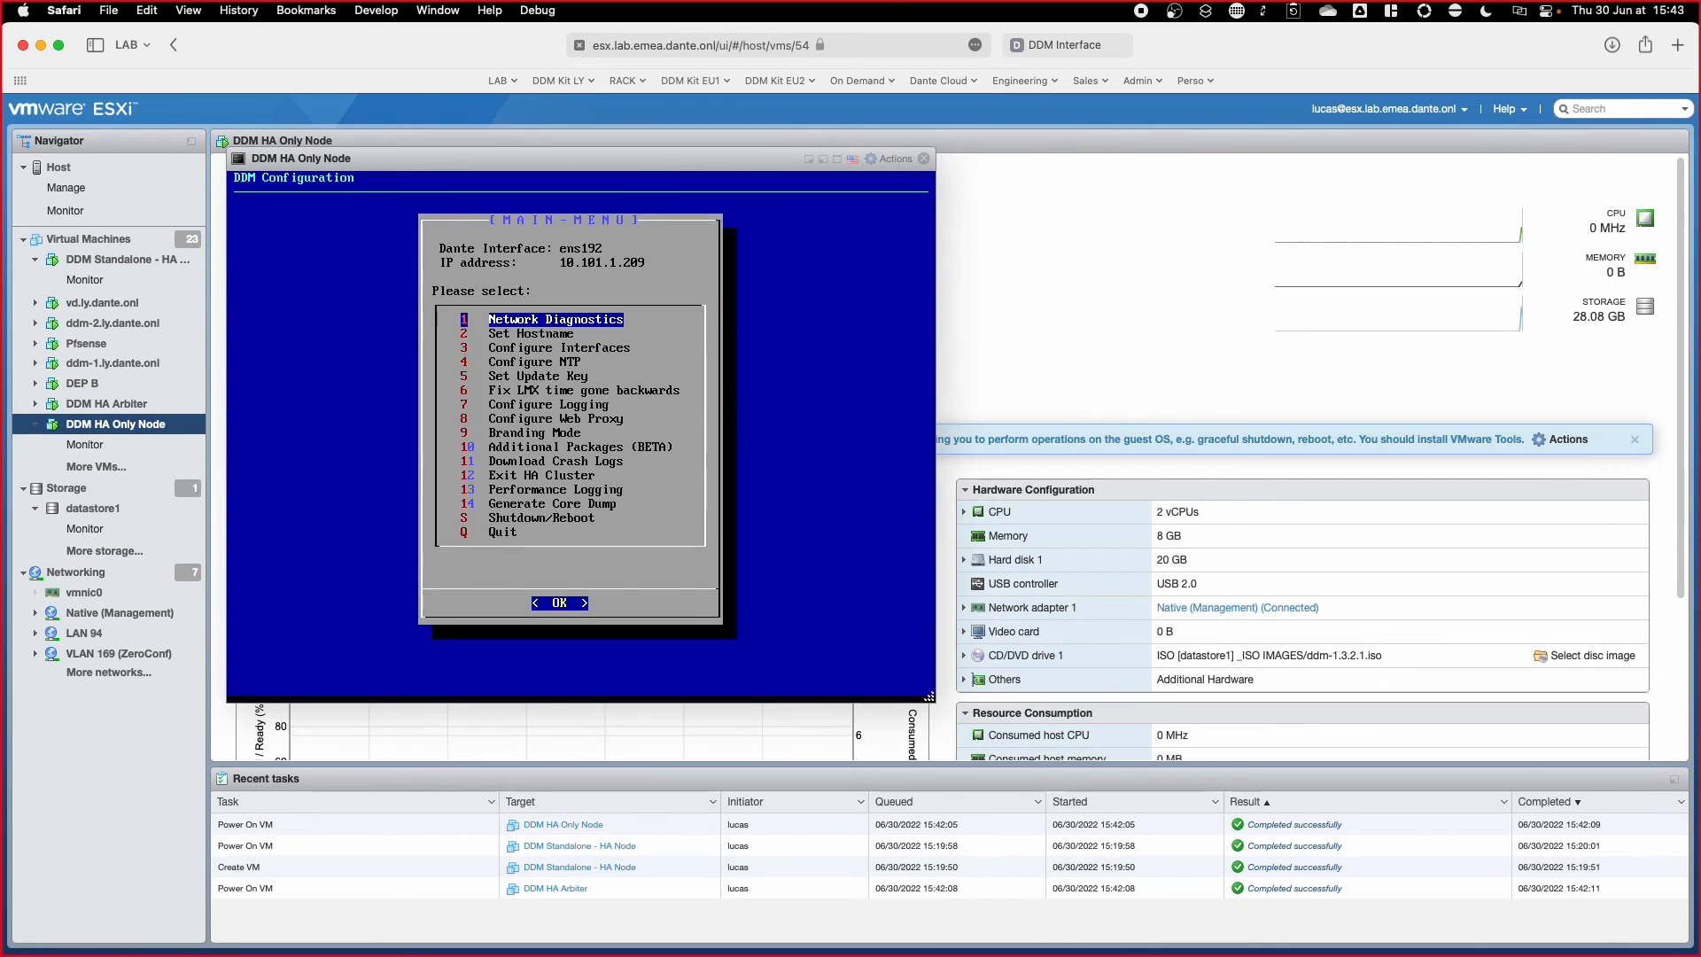
pyautogui.press('Down')
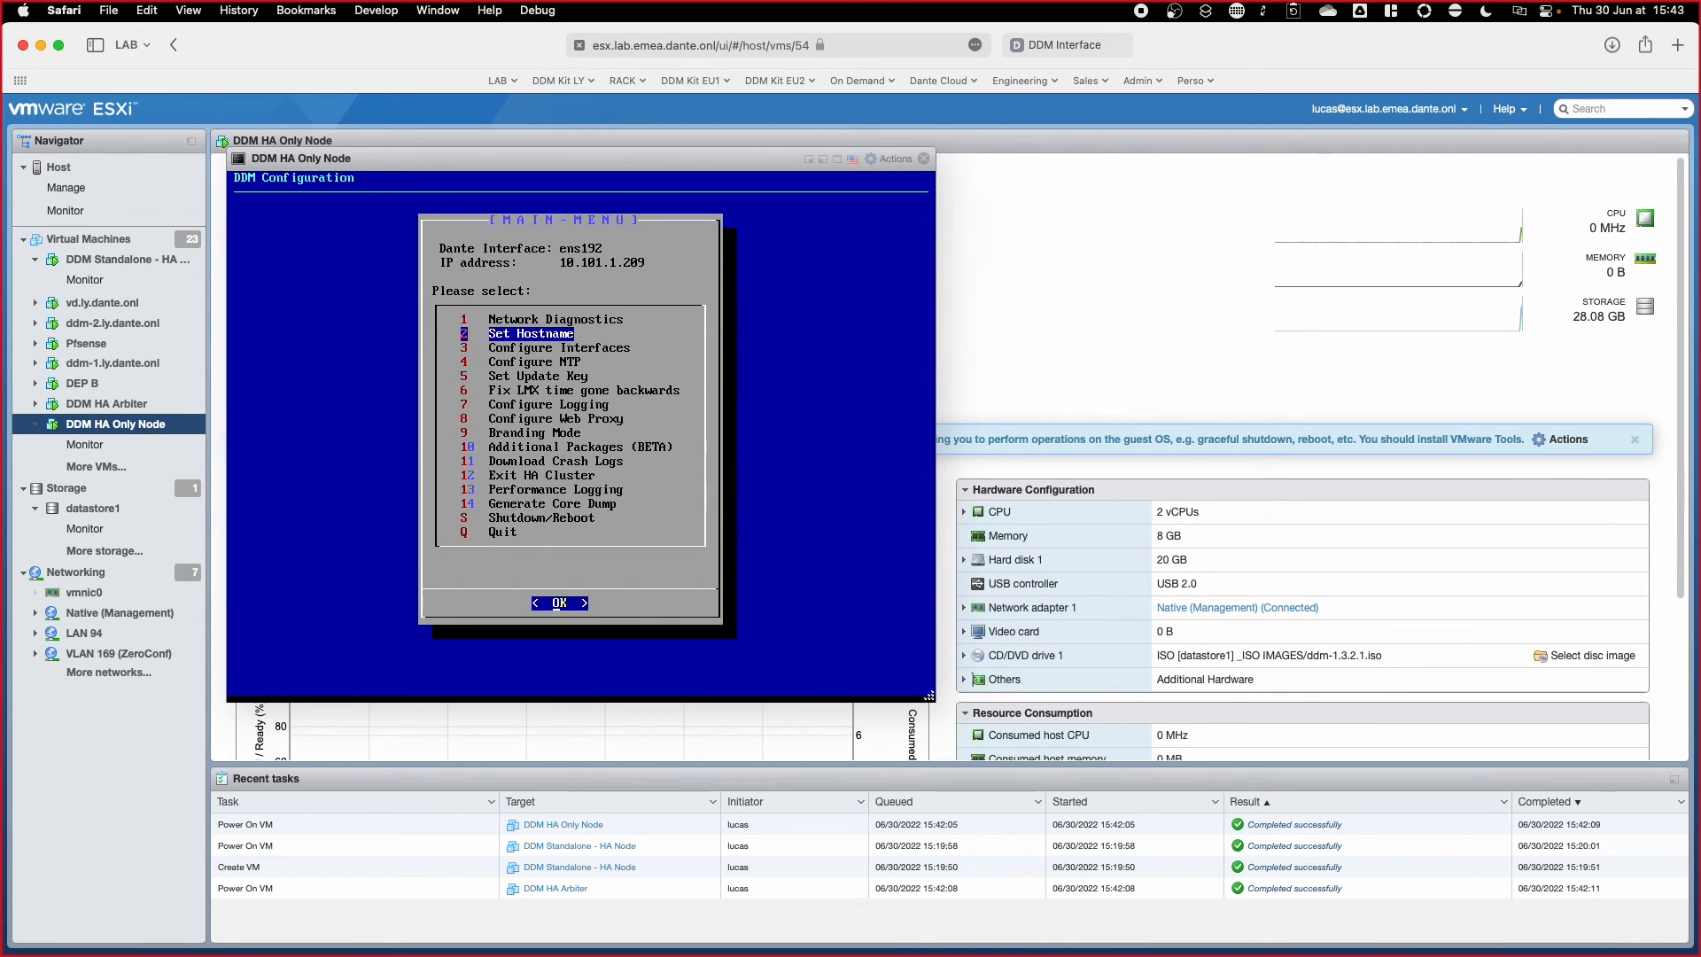
pyautogui.press('Return')
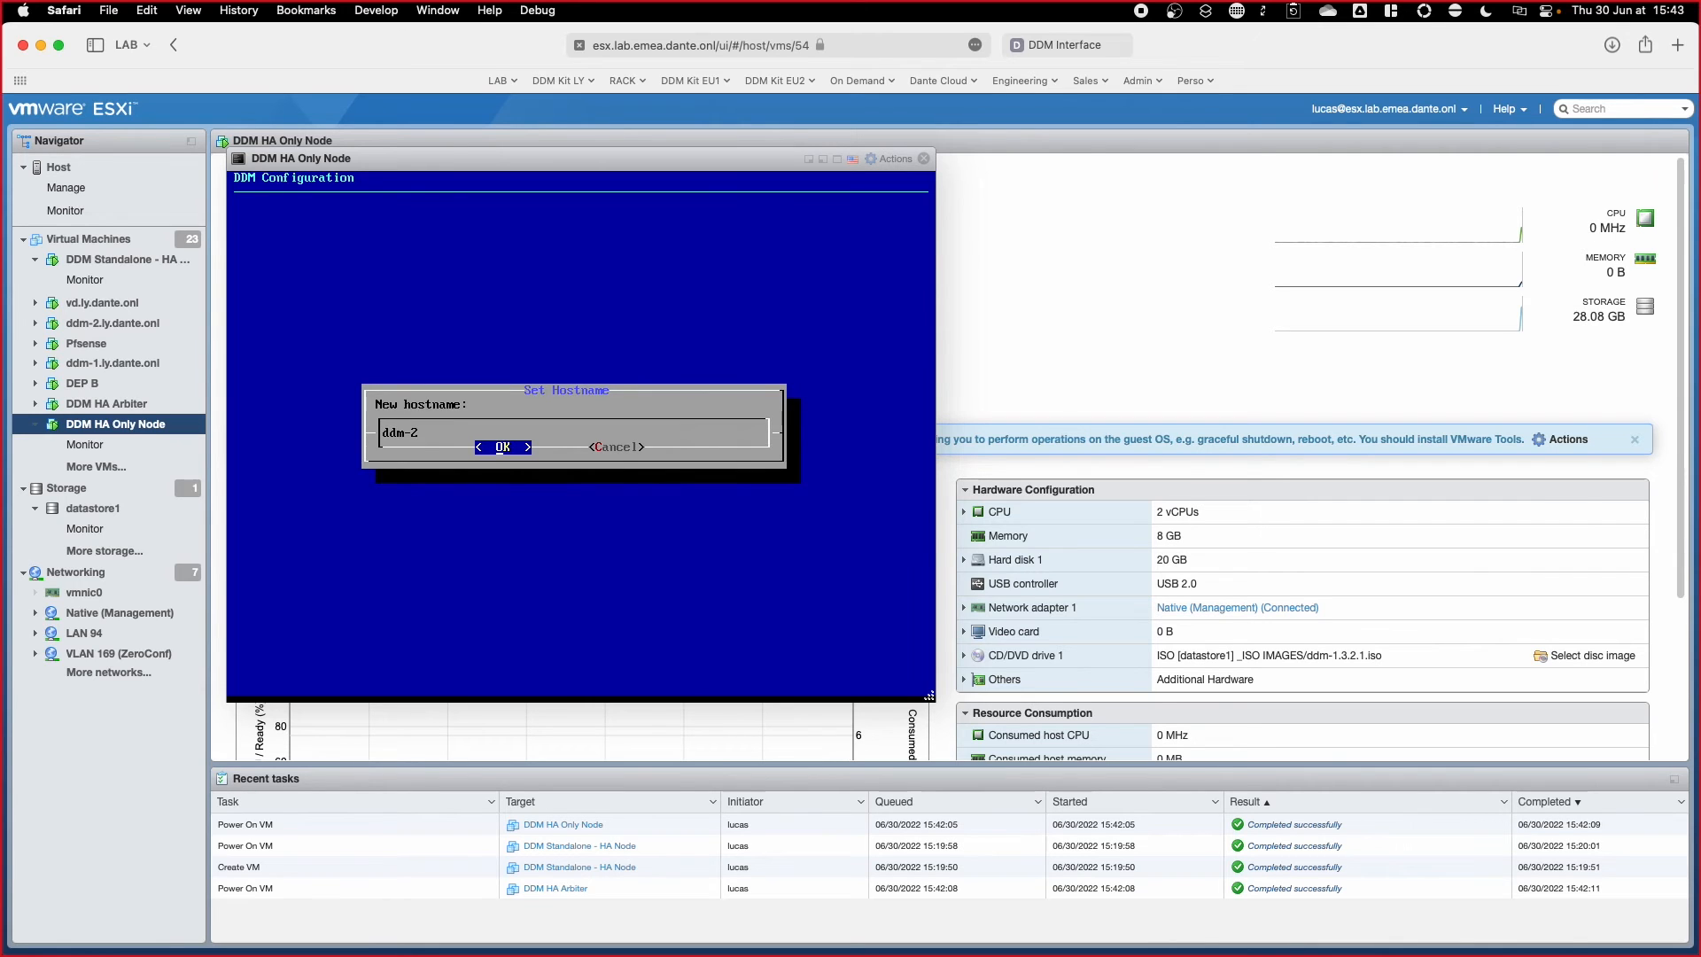
pyautogui.press('Return')
pyautogui.press('Return')
pyautogui.press('Down')
pyautogui.press('Down')
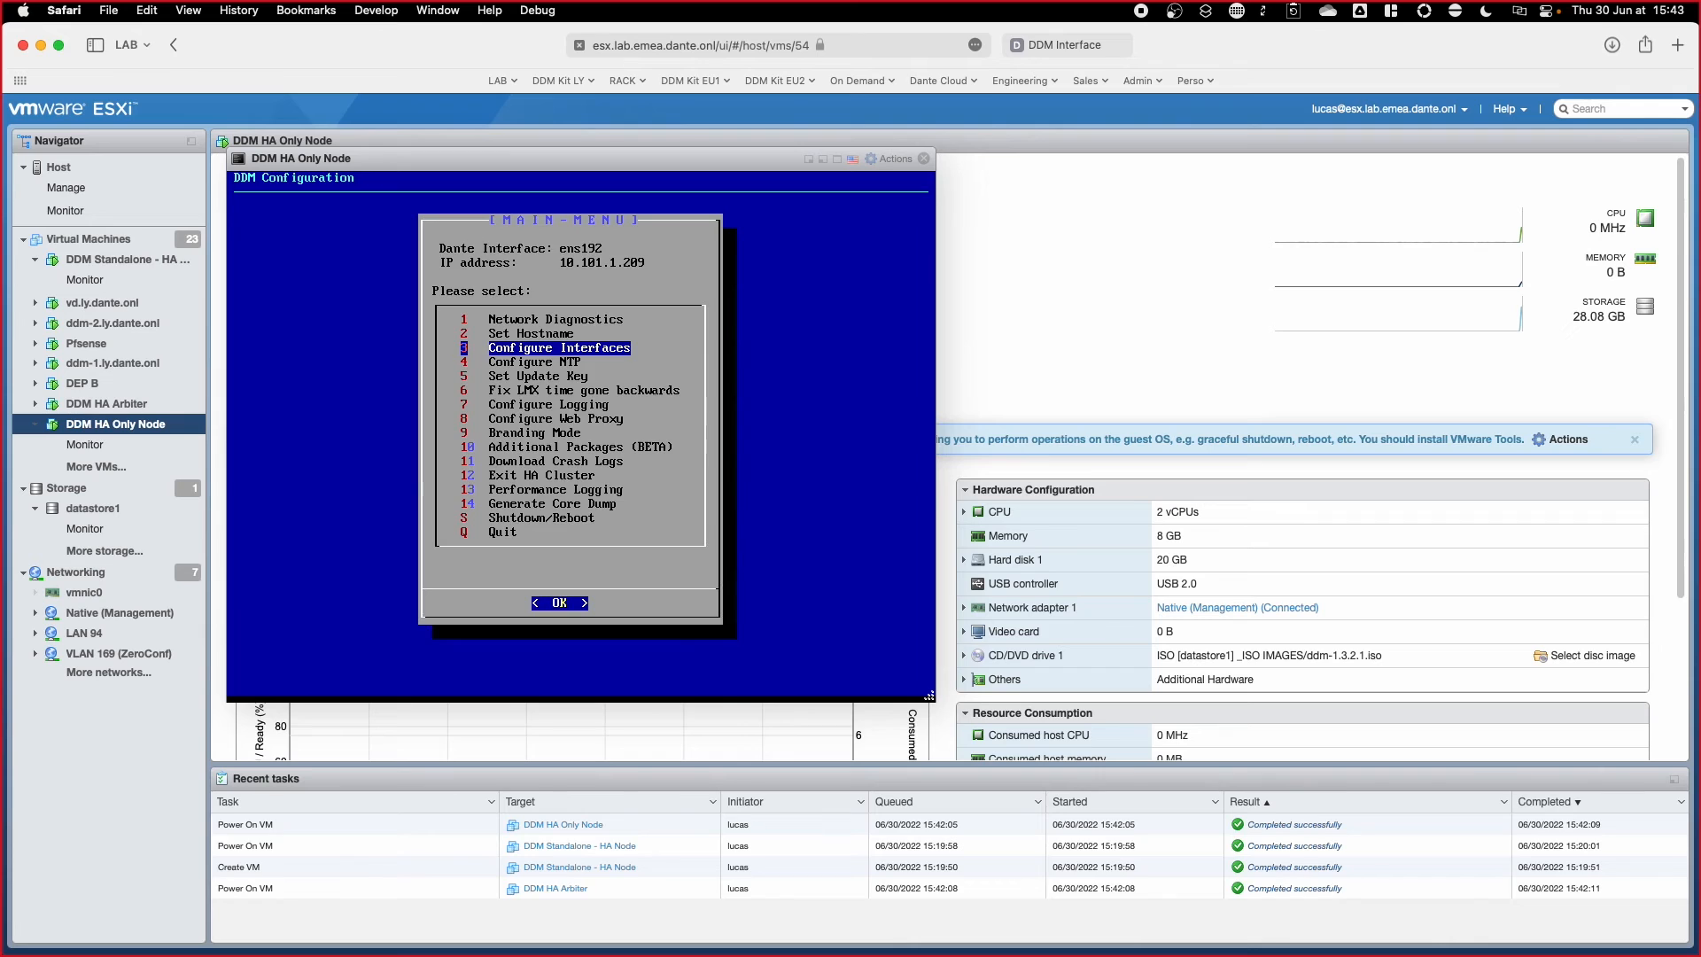
# Step: Switch the interface to static with IP 10.101.1.102 and netmask 255.255.255.0
pyautogui.press('Return')
pyautogui.press('Return')
pyautogui.press('Down')
pyautogui.press('Return')
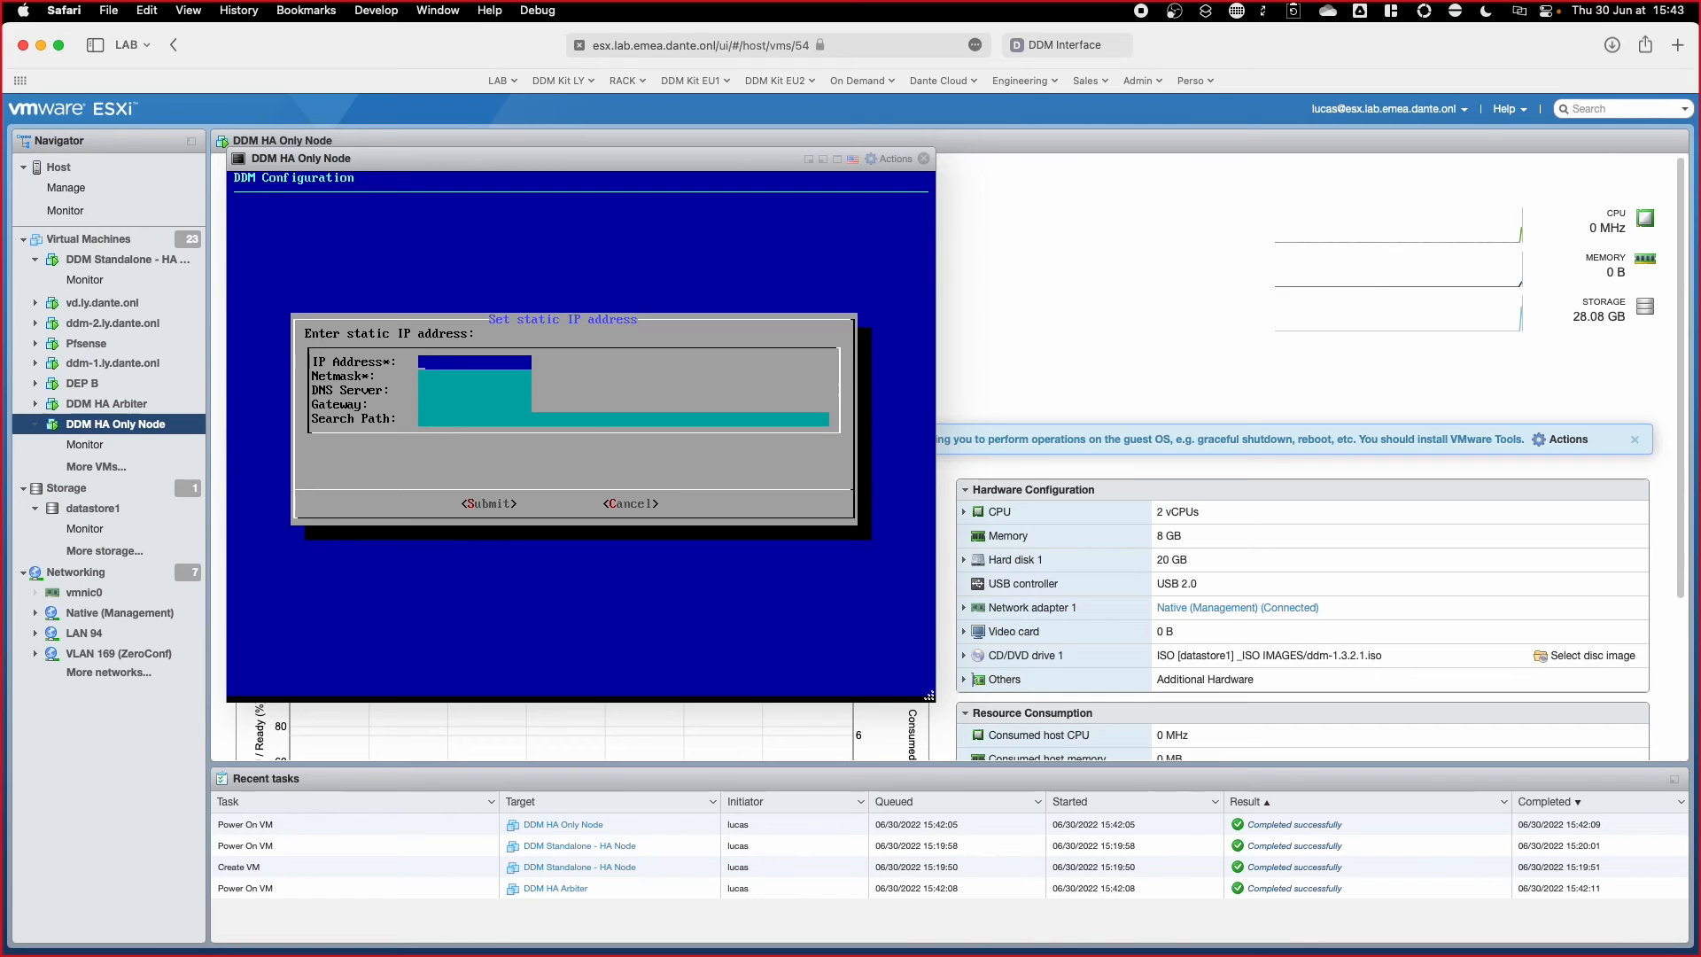
pyautogui.write('10.101.1.102')
pyautogui.press('Tab')
pyautogui.write('255.2')
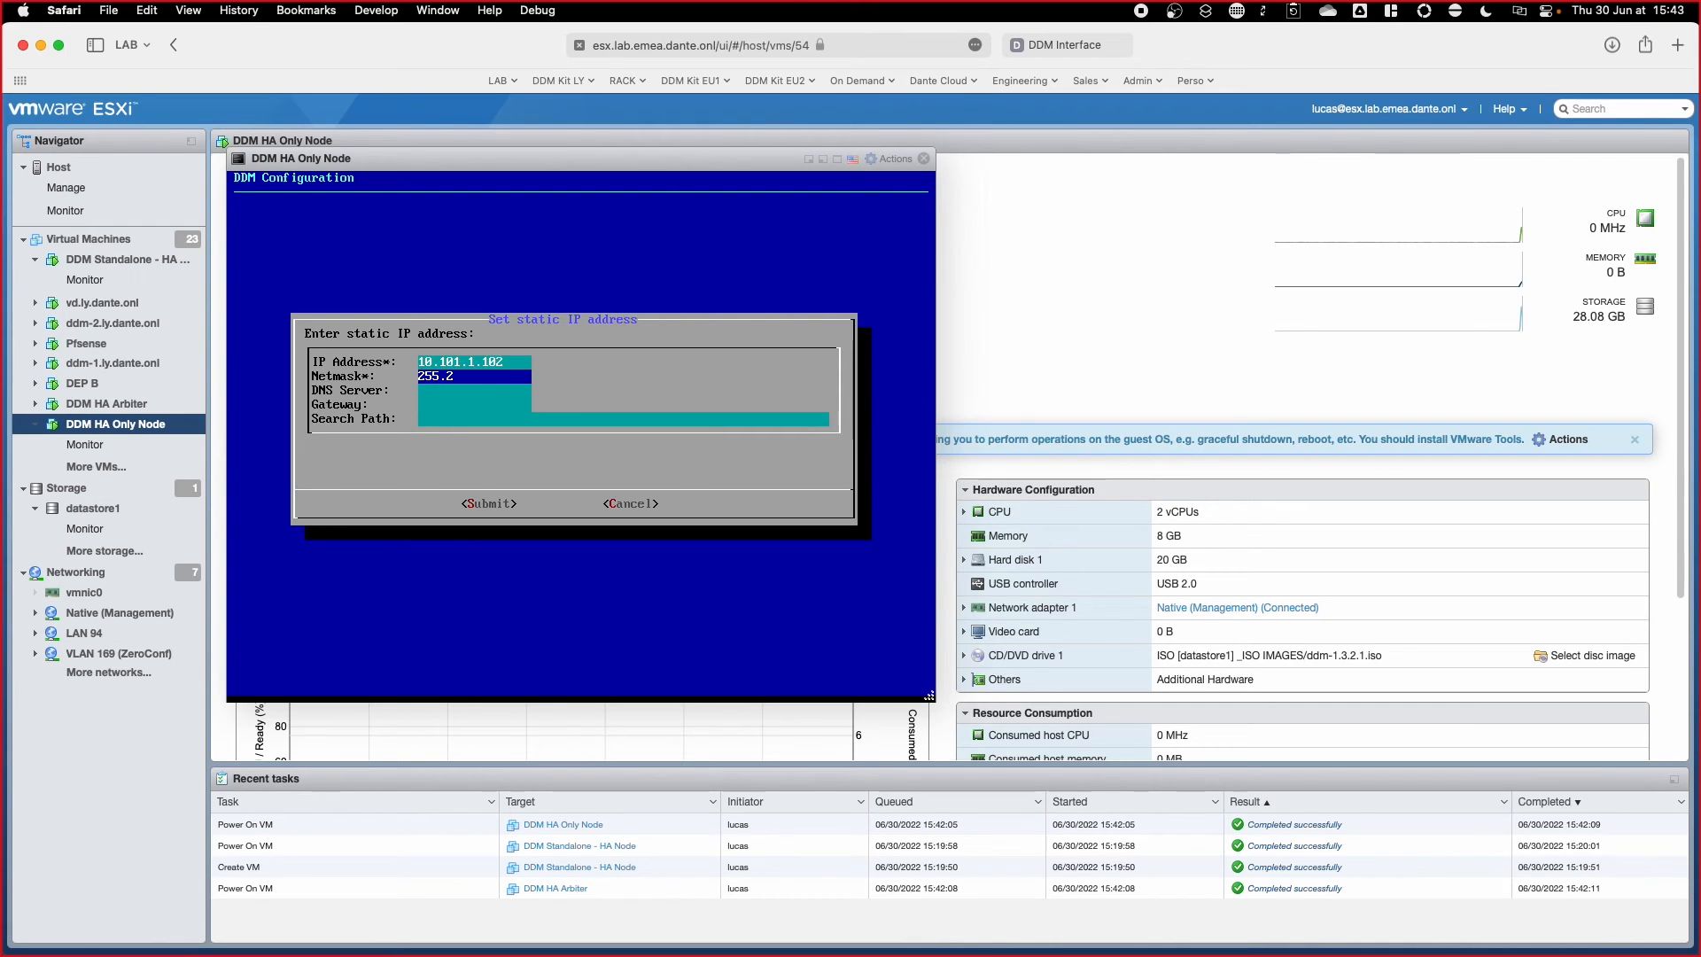
pyautogui.write('55.255.0')
pyautogui.press('Tab')
# Step: Add DNS and gateway 10.101.1.1 and search path lab.emea.dante.onl, then save the network settings
pyautogui.write('10.101')
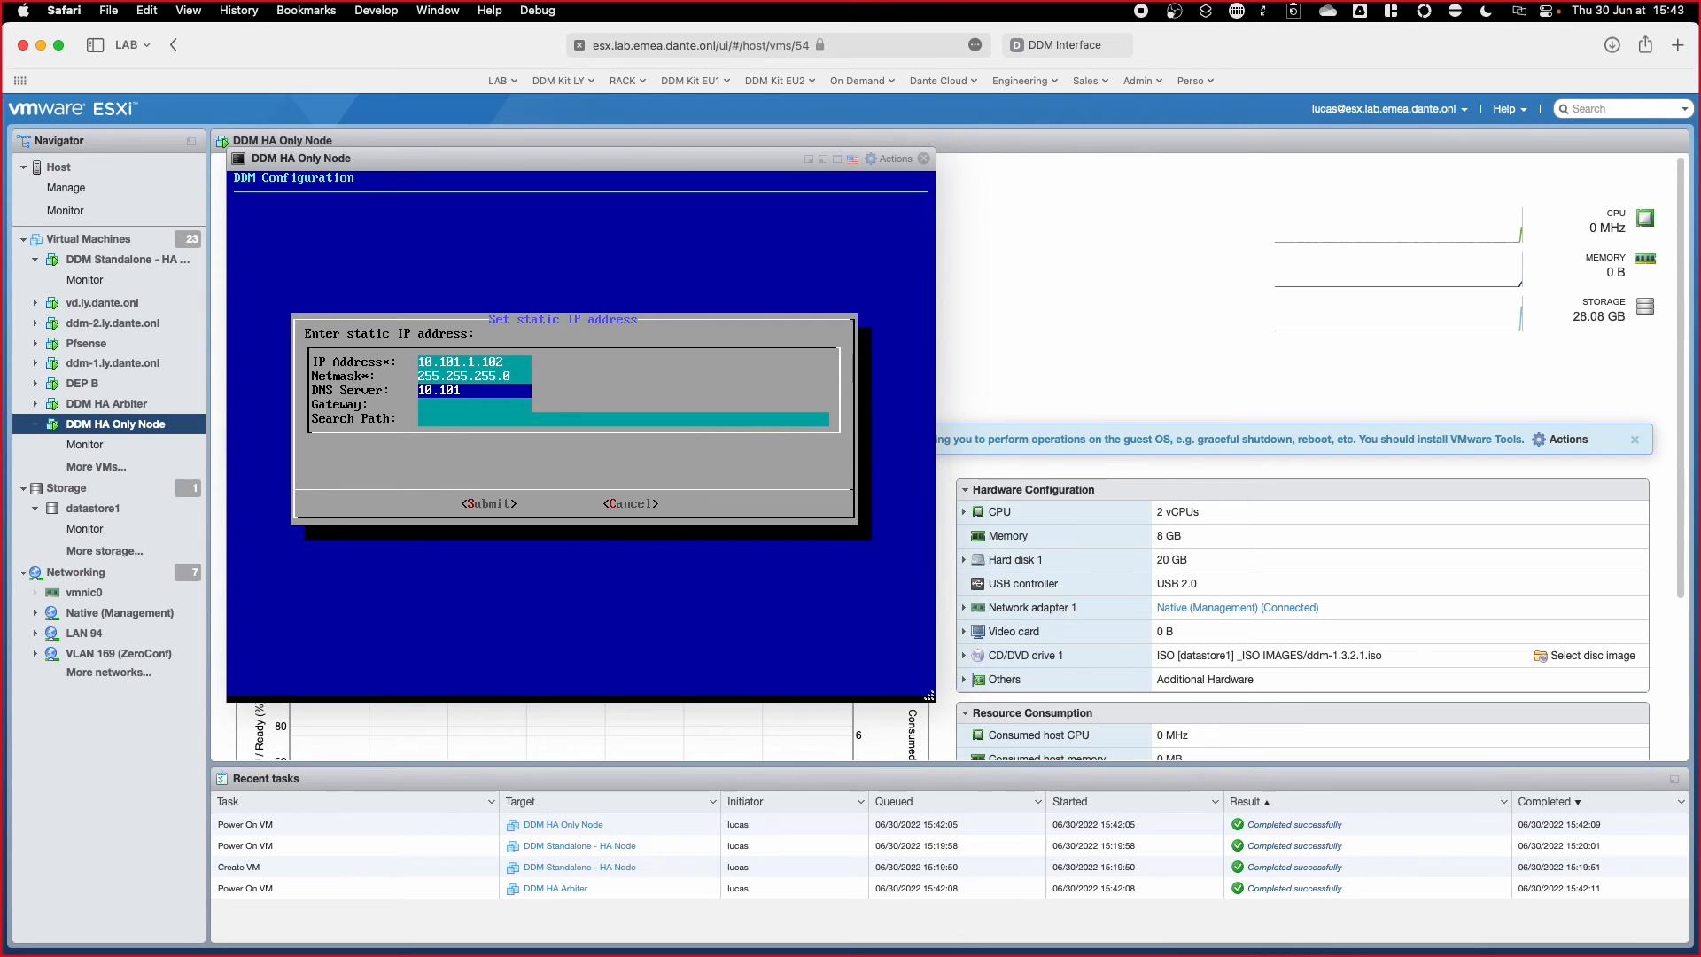
pyautogui.write('.1')
pyautogui.write('.1.')
pyautogui.press('Tab')
pyautogui.write('10.101.1.1')
pyautogui.press('Tab')
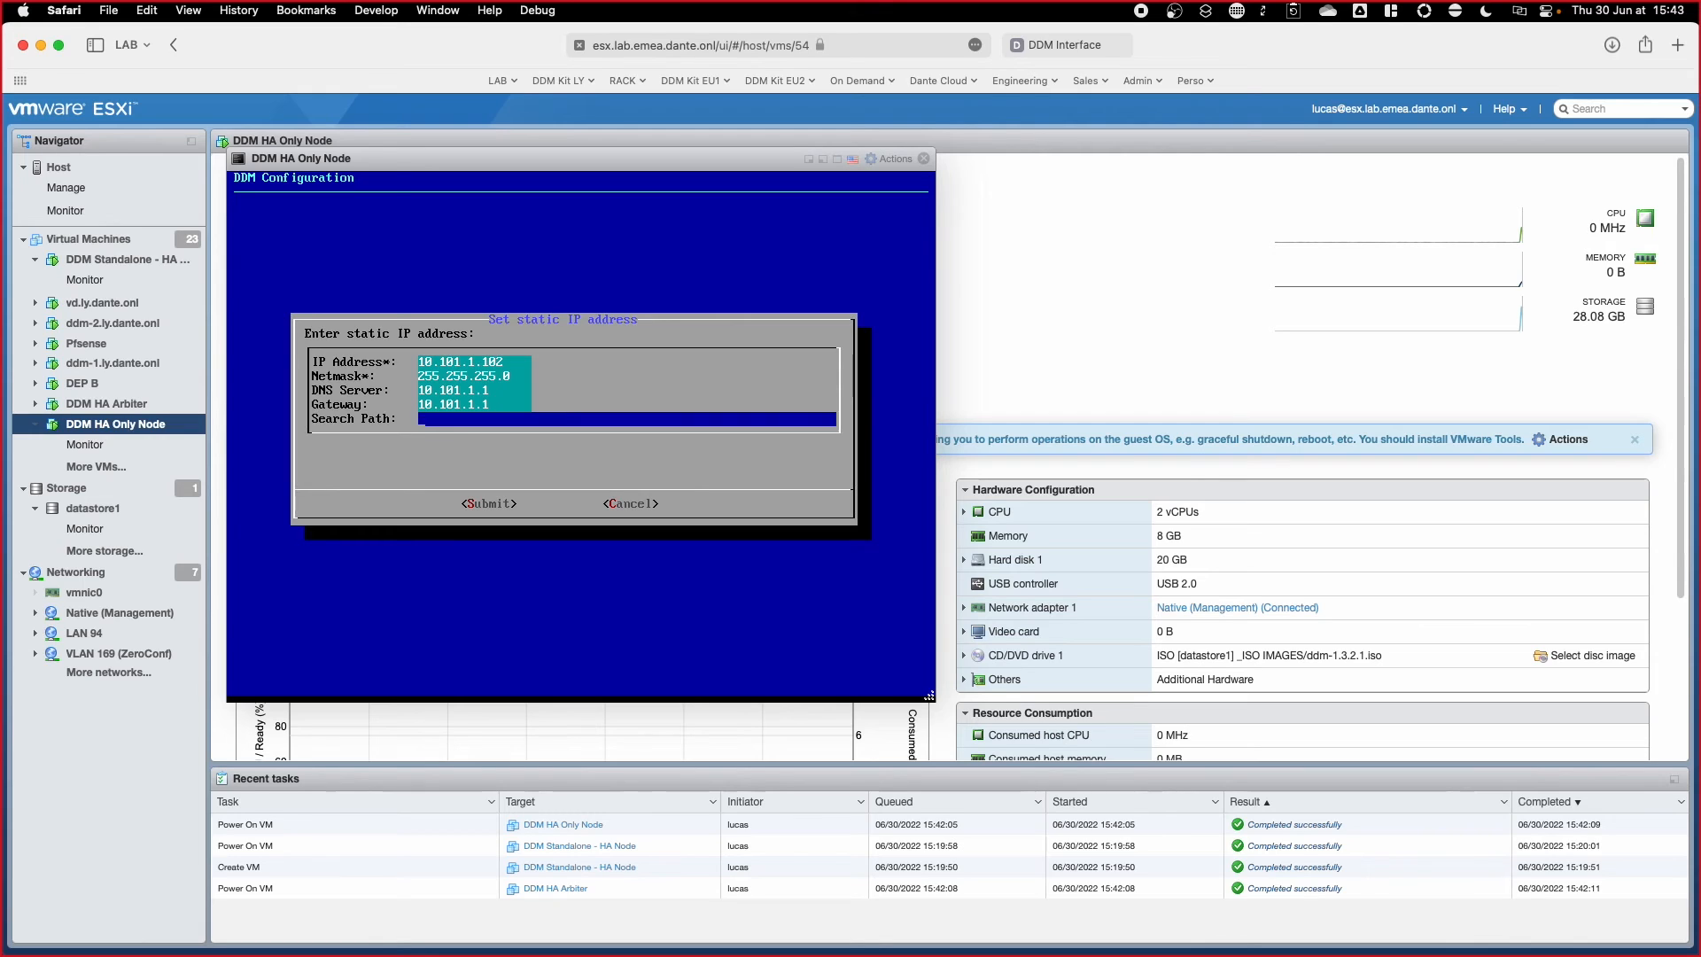
pyautogui.write('lab.emea.dante.onl')
pyautogui.press('Tab')
pyautogui.press('Return')
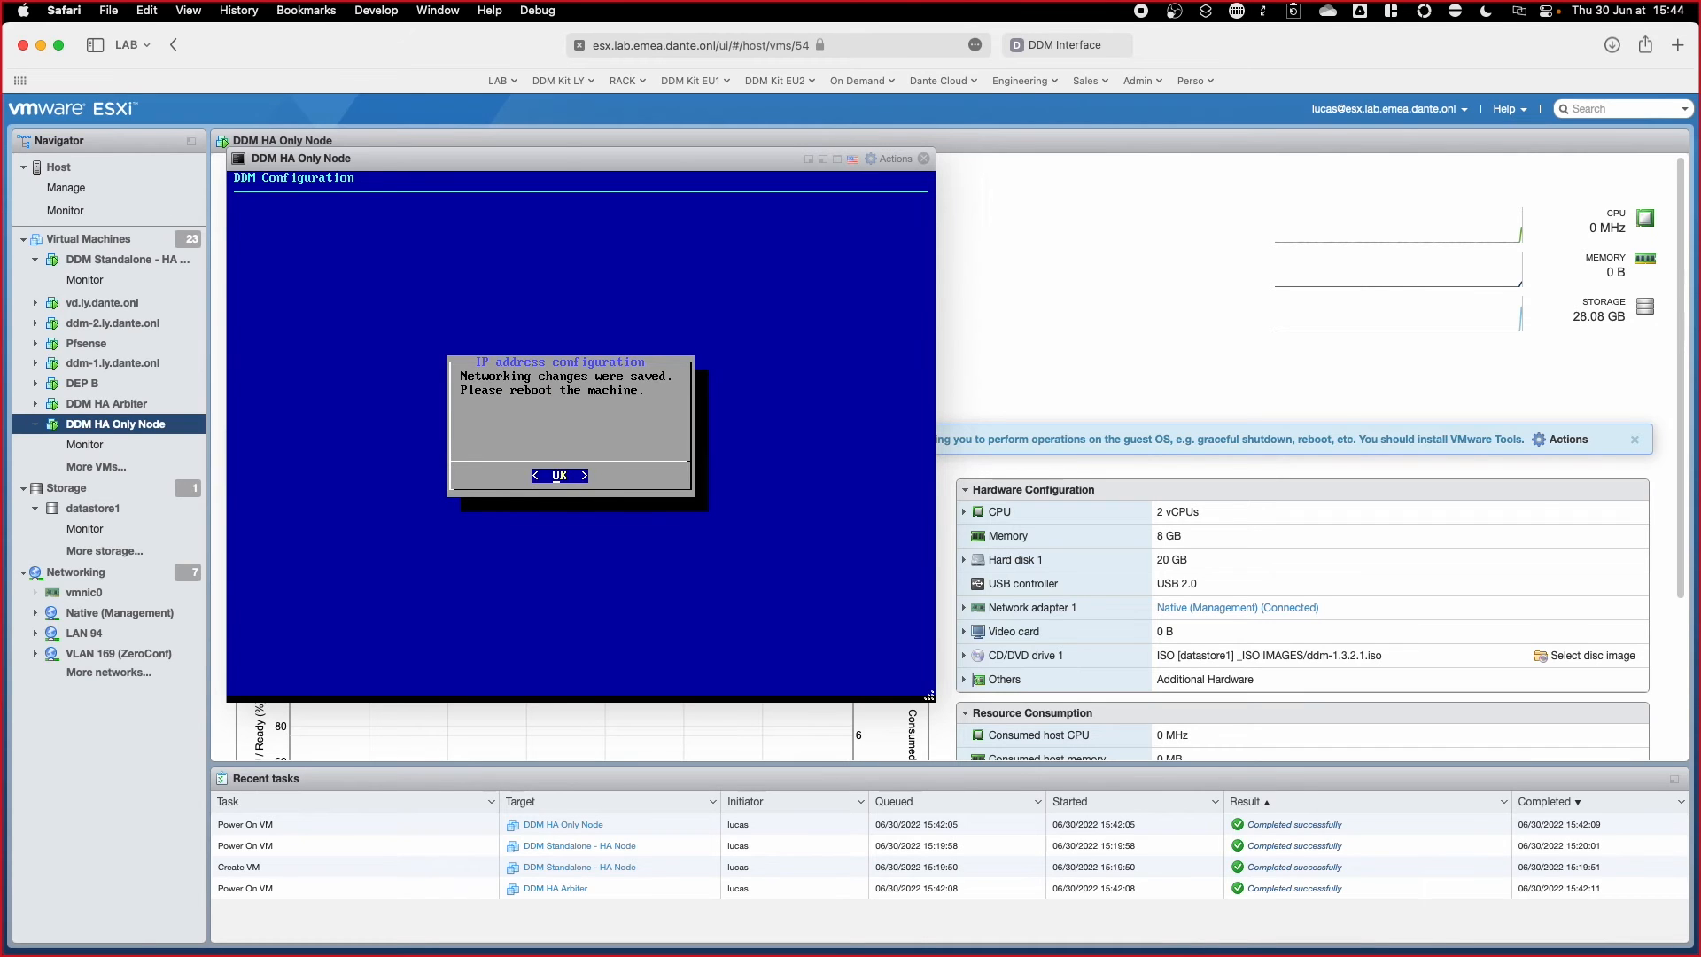
pyautogui.press('Return')
# Step: Shut down ddm-2 and return to the Virtual Machines list
pyautogui.press('s')
pyautogui.press('Return')
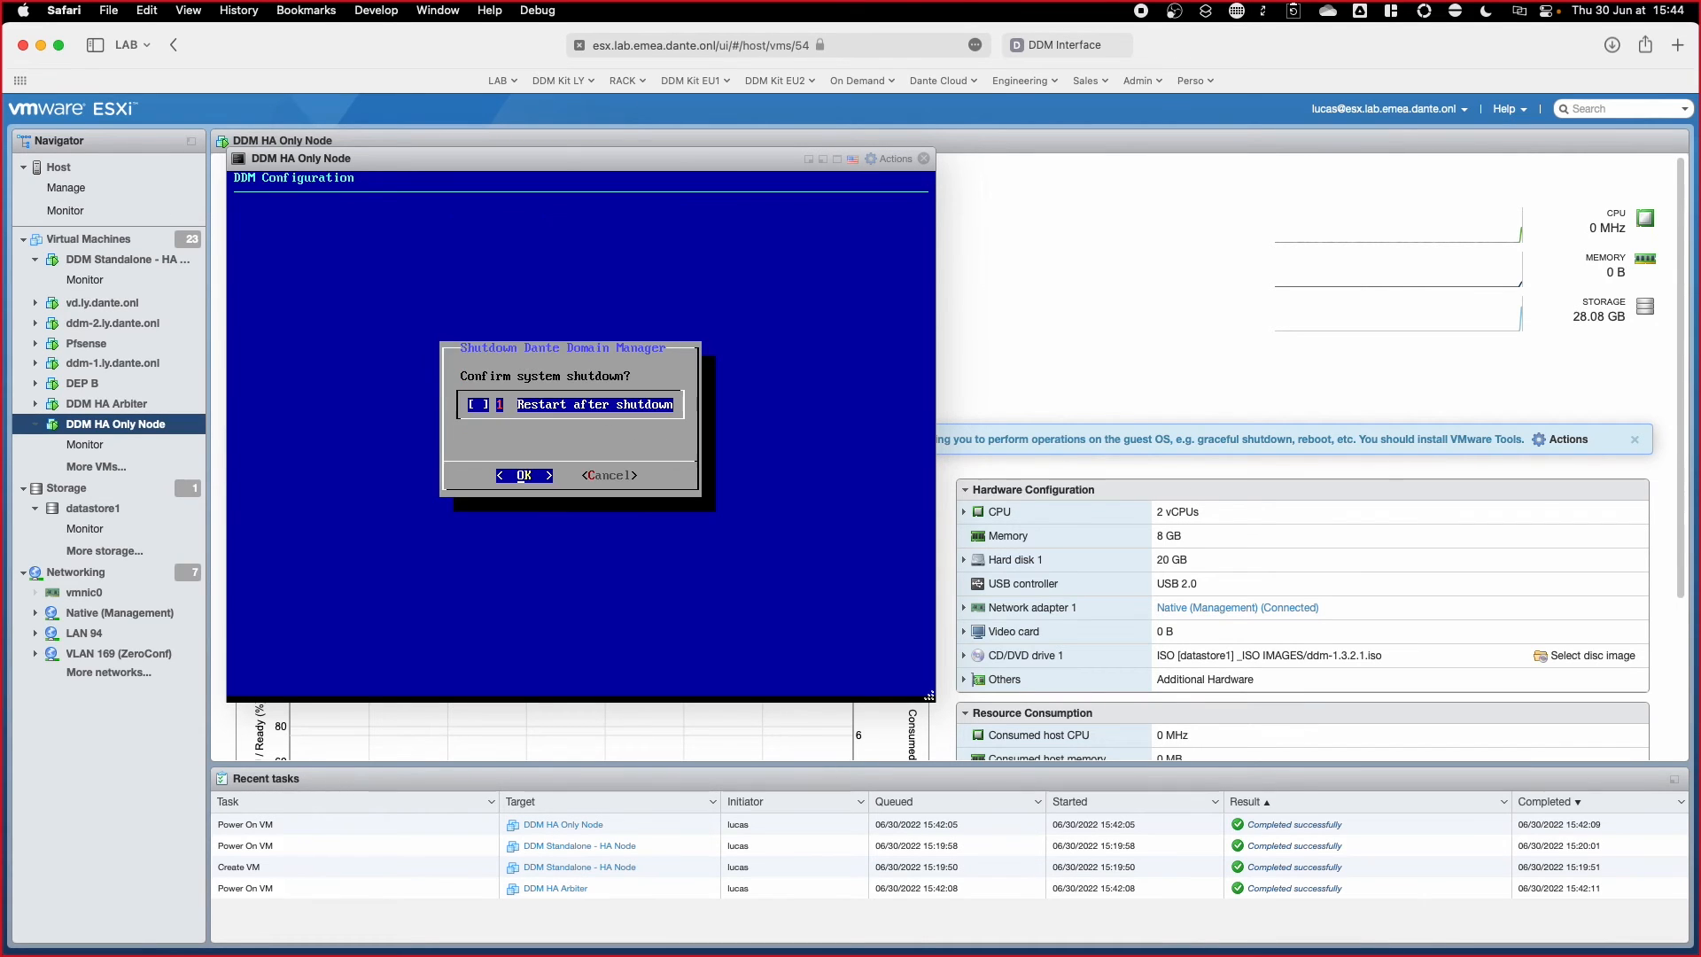
pyautogui.press('Return')
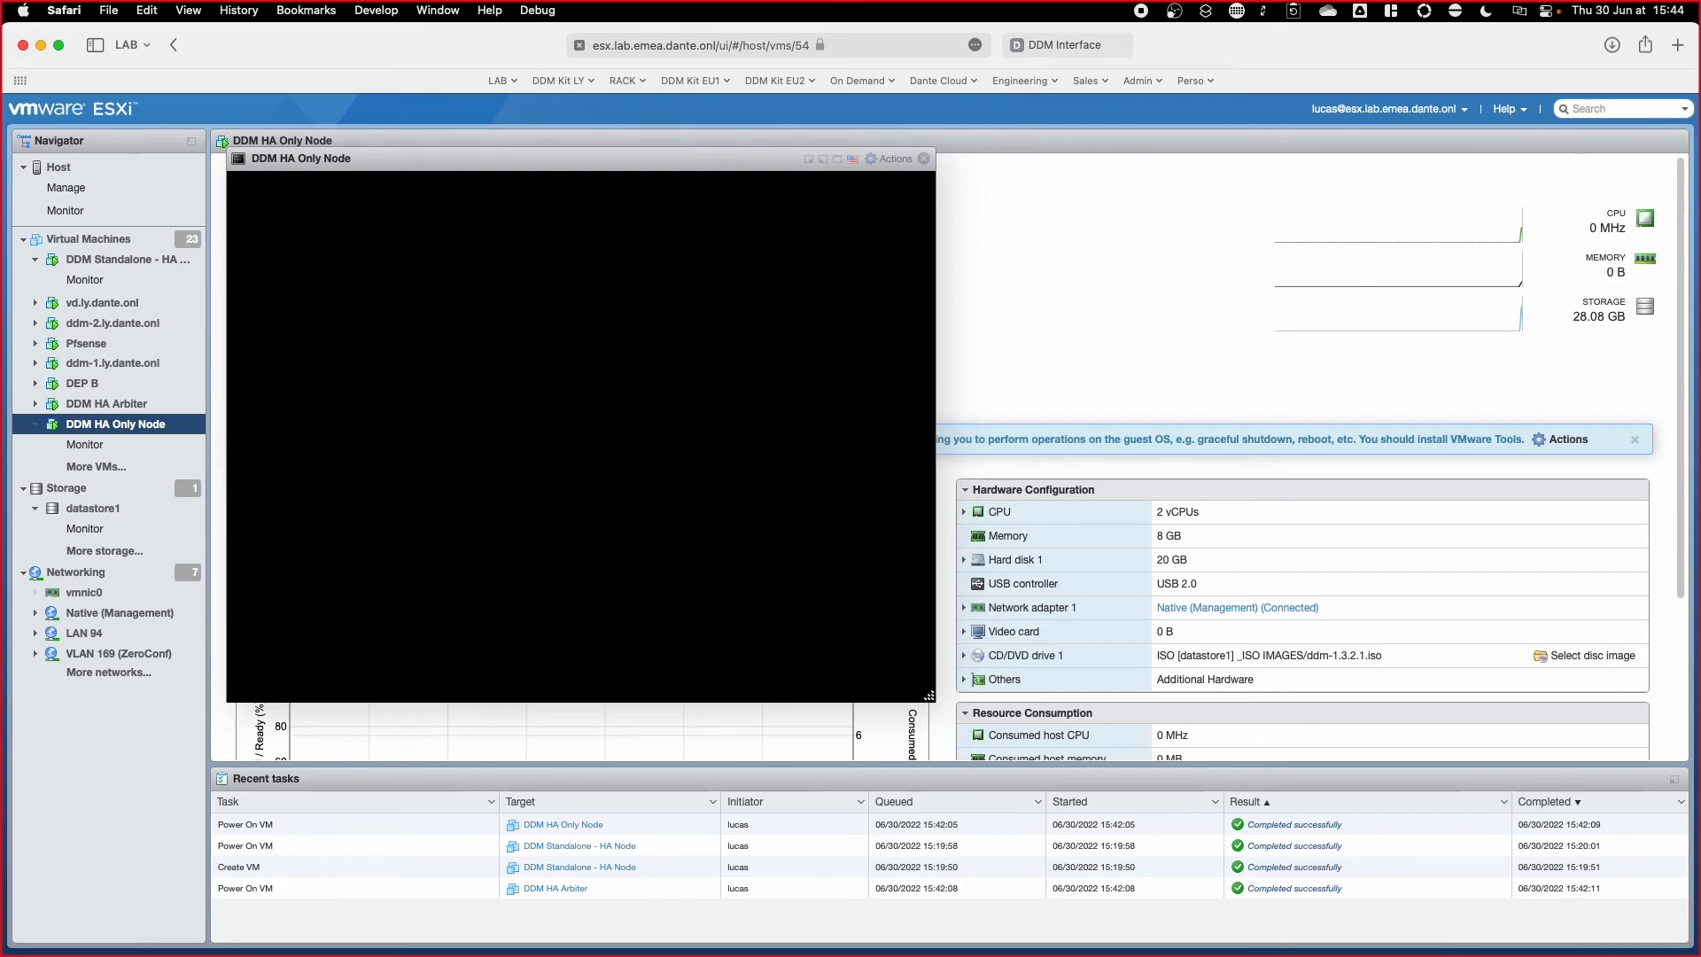
pyautogui.click(923, 159)
pyautogui.click(89, 238)
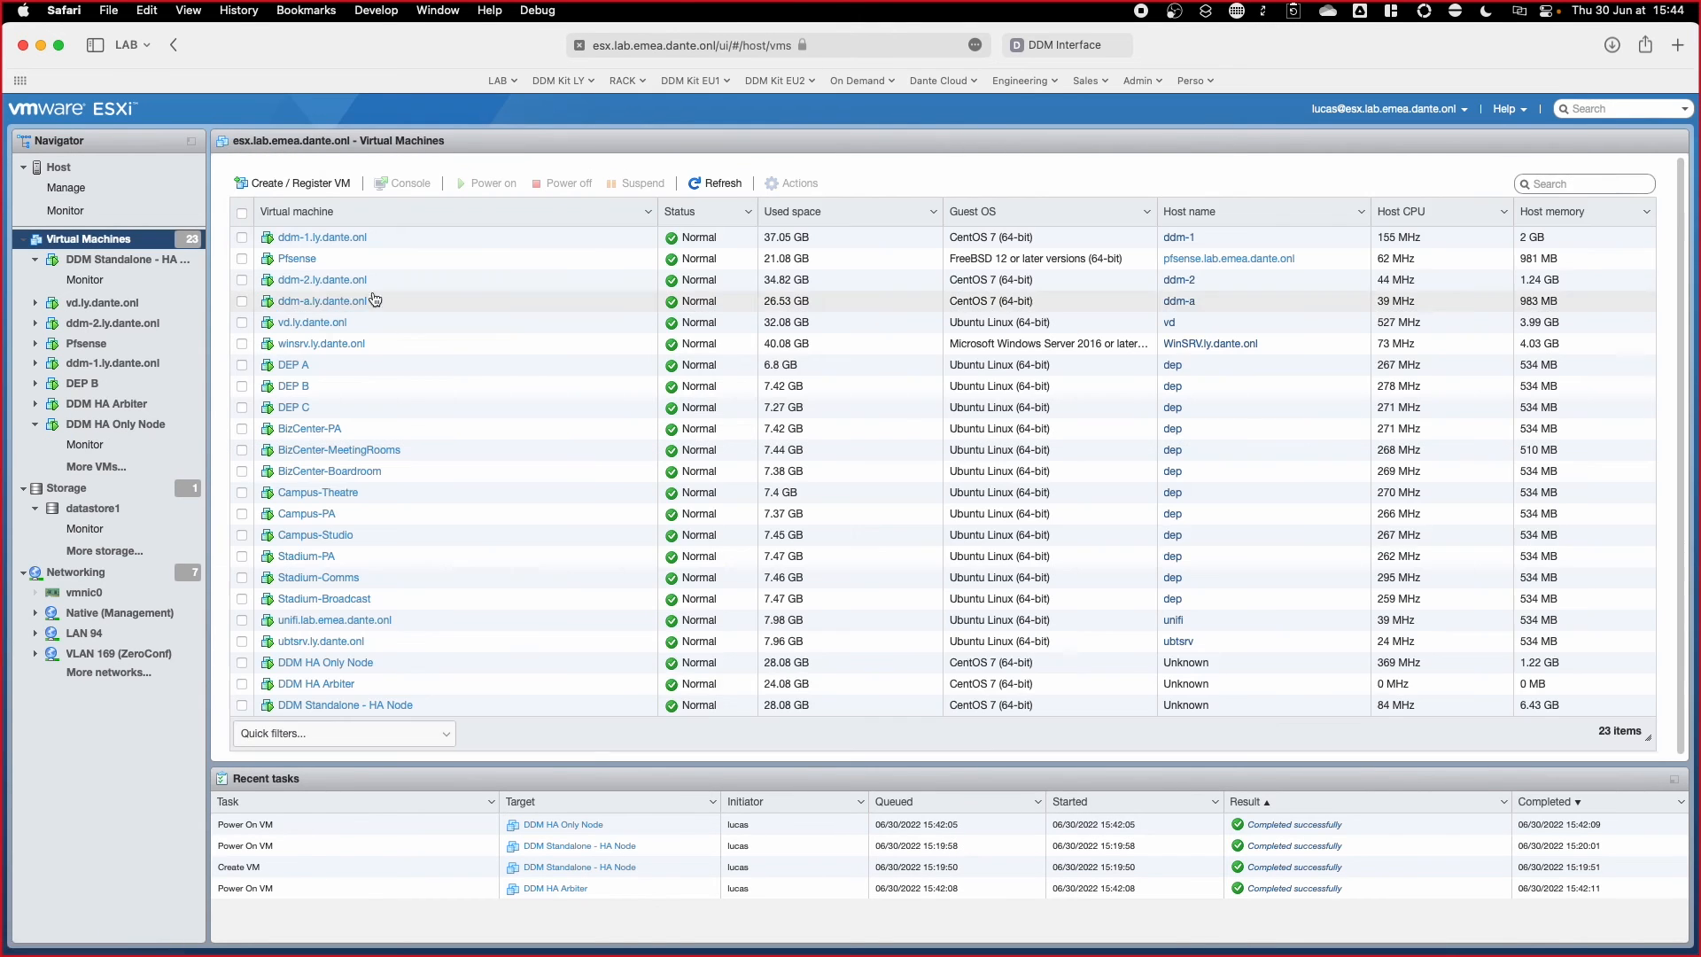
# Step: In the DDM HA Arbiter console, set the hostname to ddm-a
pyautogui.click(327, 684)
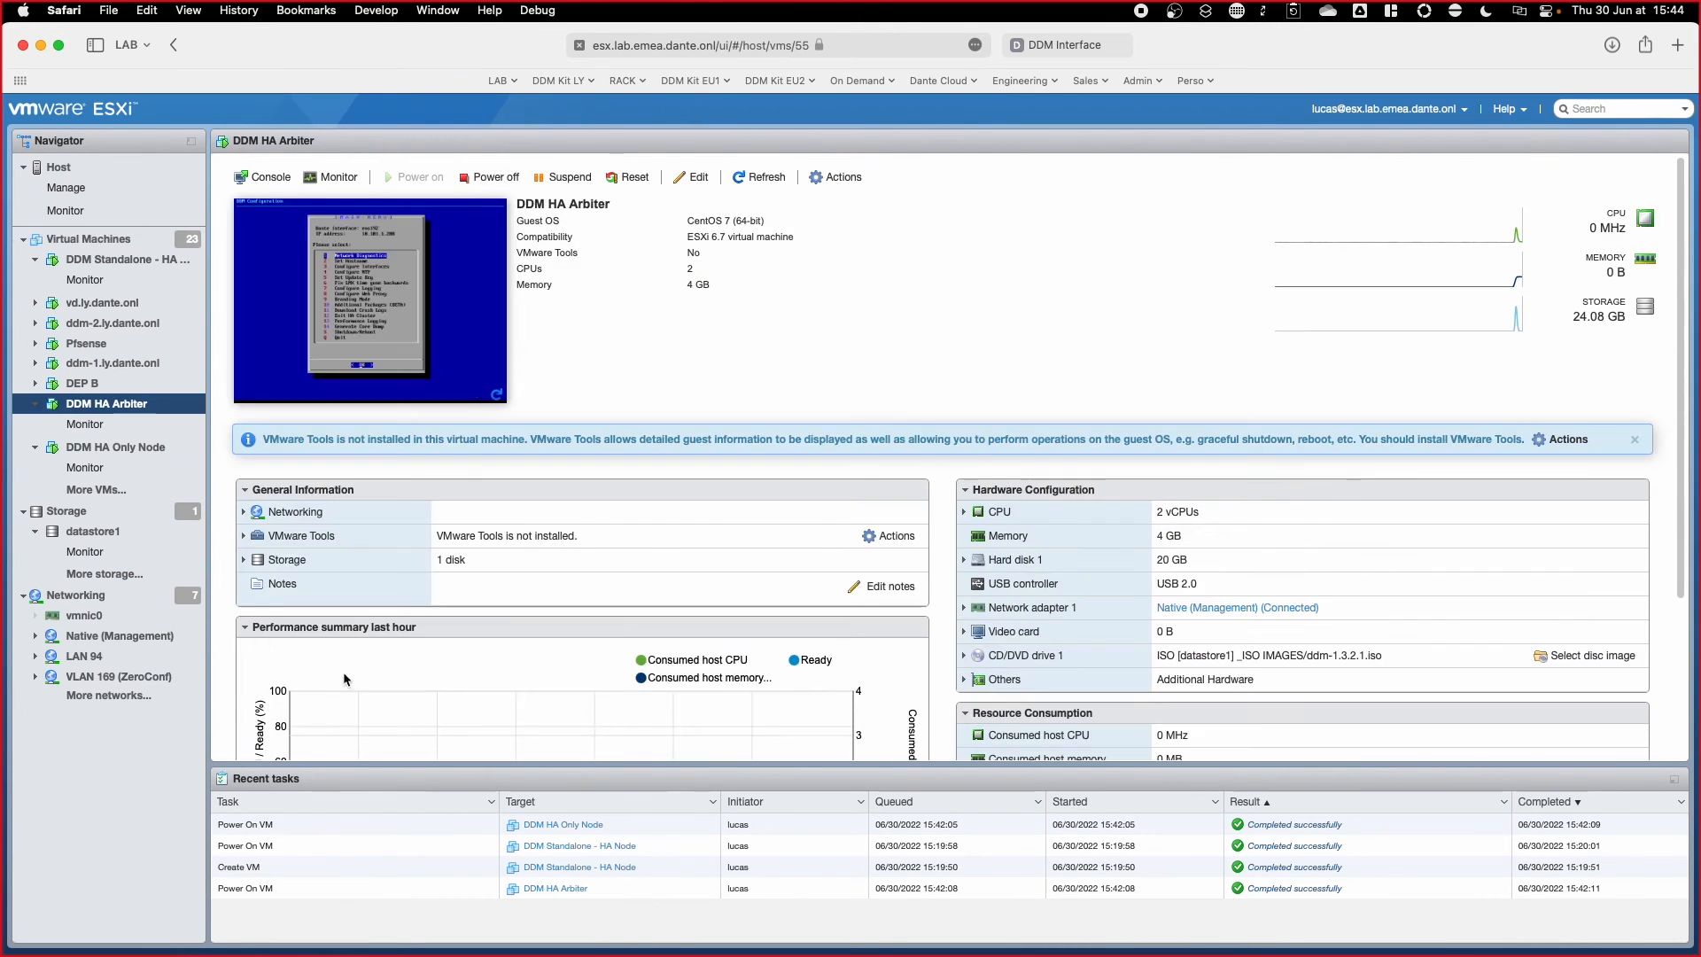
pyautogui.click(483, 299)
pyautogui.press('Return')
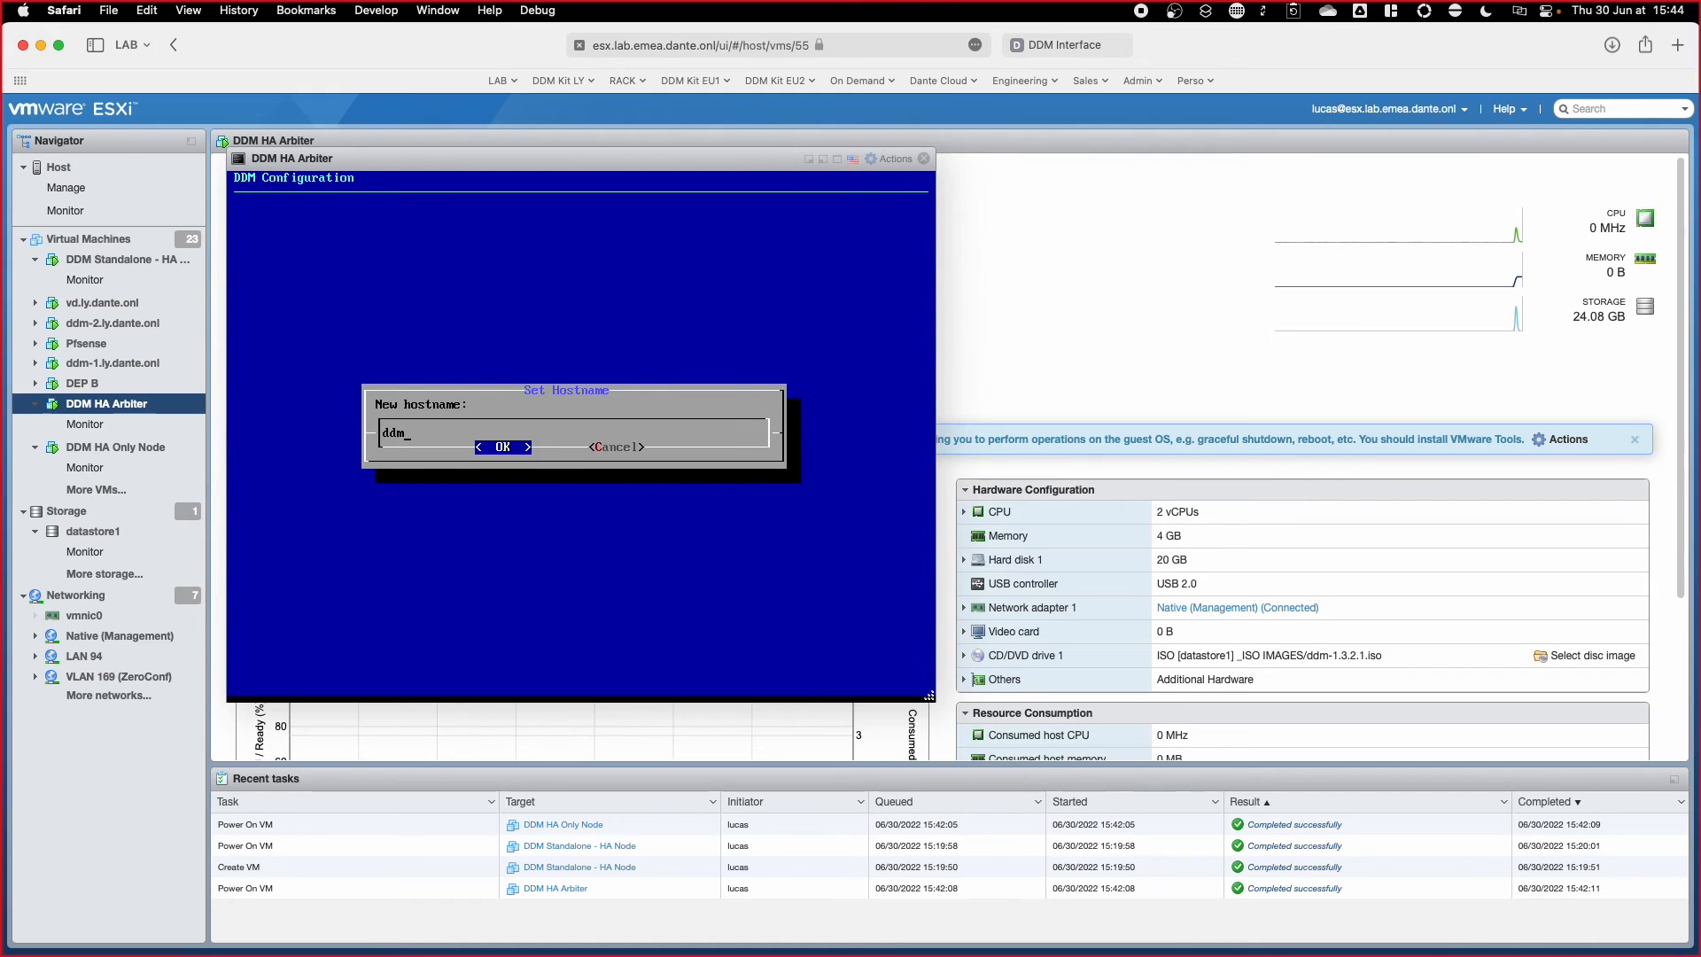
pyautogui.press('Return')
# Step: Give the arbiter static IP 10.101.1.103/255.255.255.0, DNS and gateway 10.101.1.1, search path lab.emea.dante.onl
pyautogui.press('Return')
pyautogui.press('Return')
pyautogui.write('10.101.1.103')
pyautogui.press('Down')
pyautogui.write('255.255.255.0')
pyautogui.press('Down')
pyautogui.write('10.101.1.1')
pyautogui.press('Down')
pyautogui.write('10.101.1.1')
pyautogui.press('Down')
pyautogui.write('lab.emea.dante.onl')
pyautogui.press('Tab')
pyautogui.press('Return')
pyautogui.press('Return')
pyautogui.press('s')
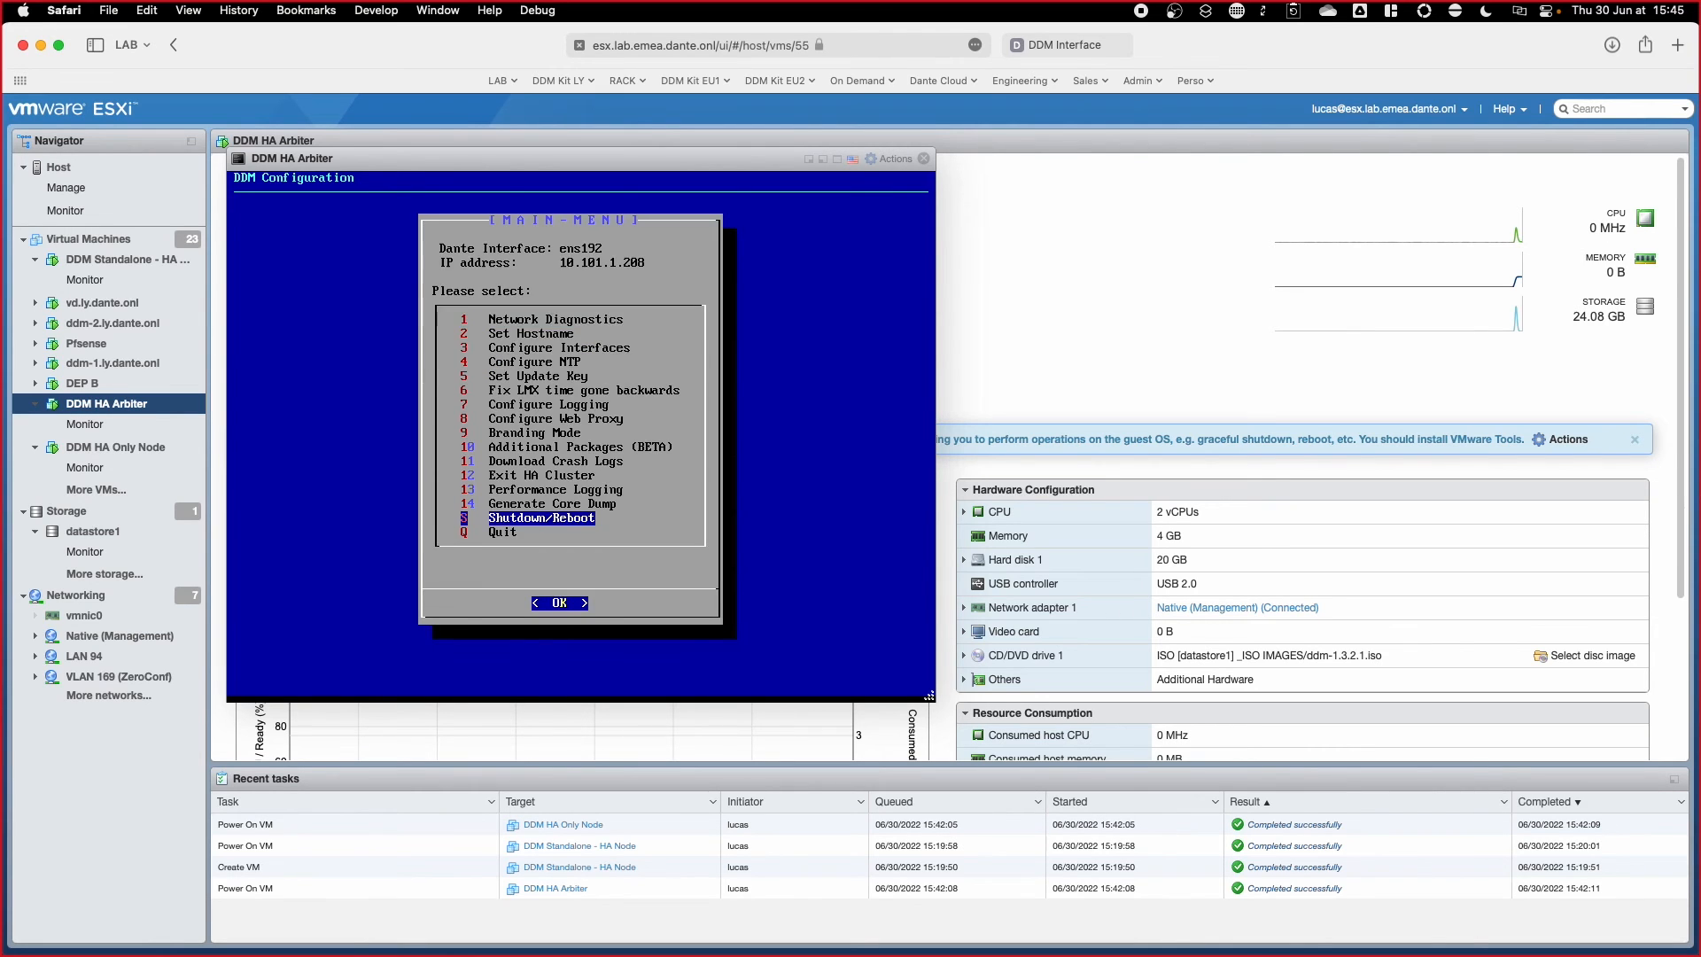
pyautogui.press('Return')
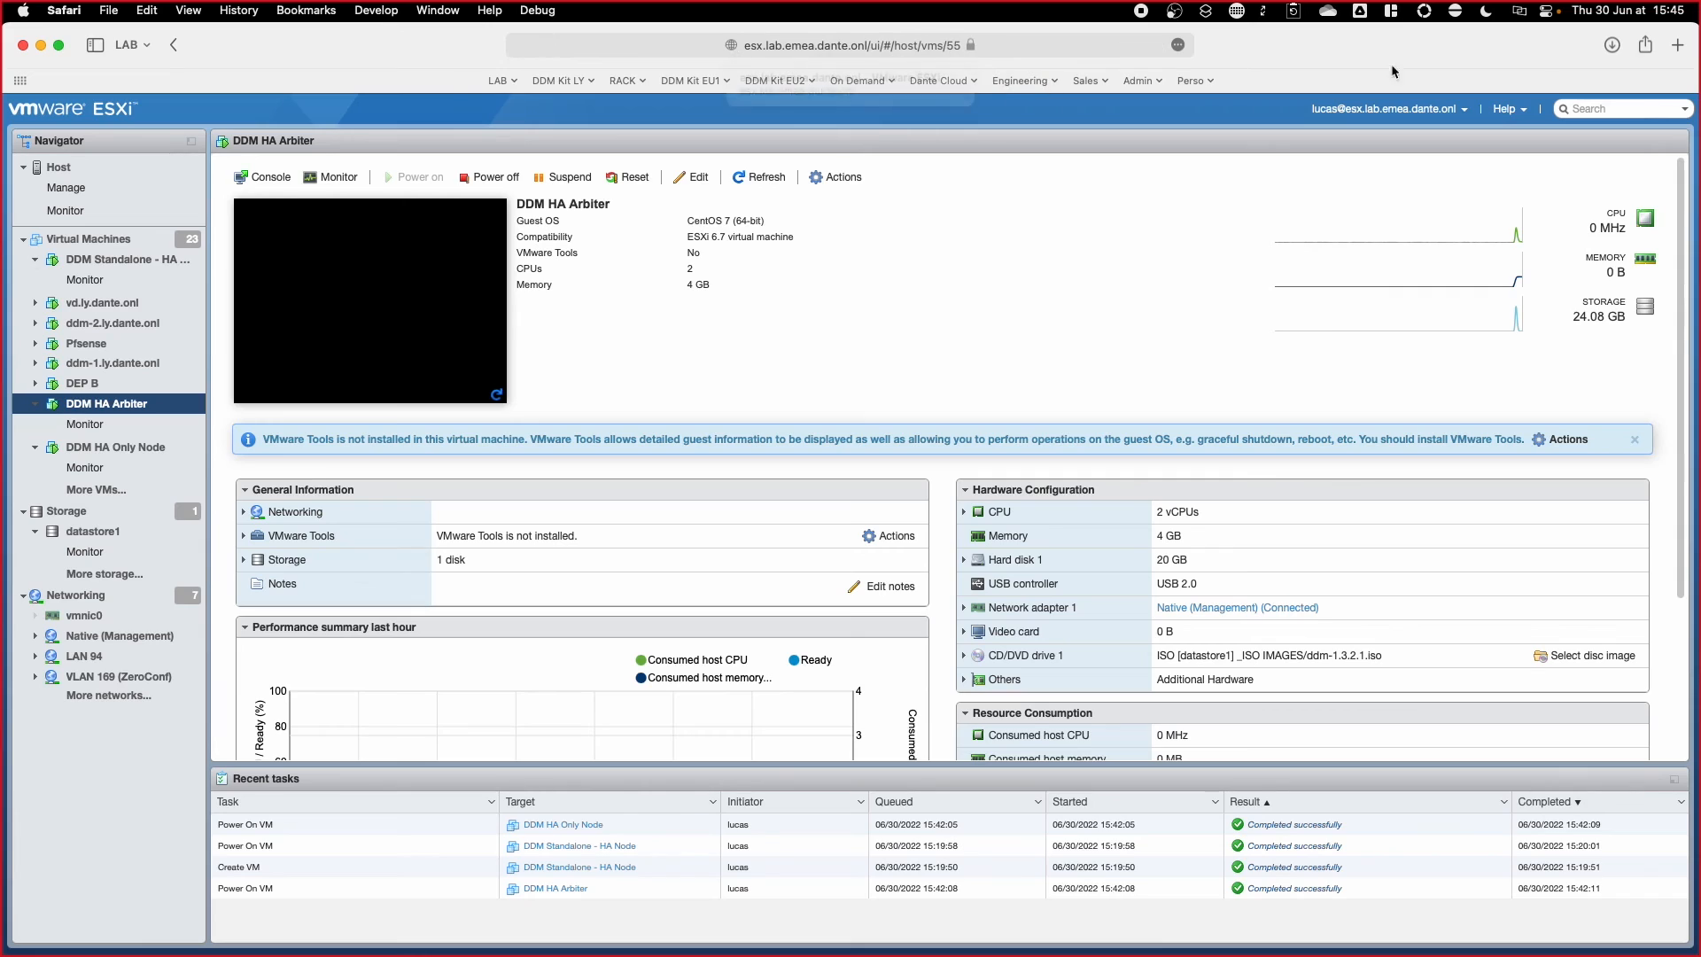
# Step: Log in to ddm-1.lab.emea.dante.onl as admin in a new tab, then start a tab for ddm-2
pyautogui.click(1677, 45)
pyautogui.write('ddm')
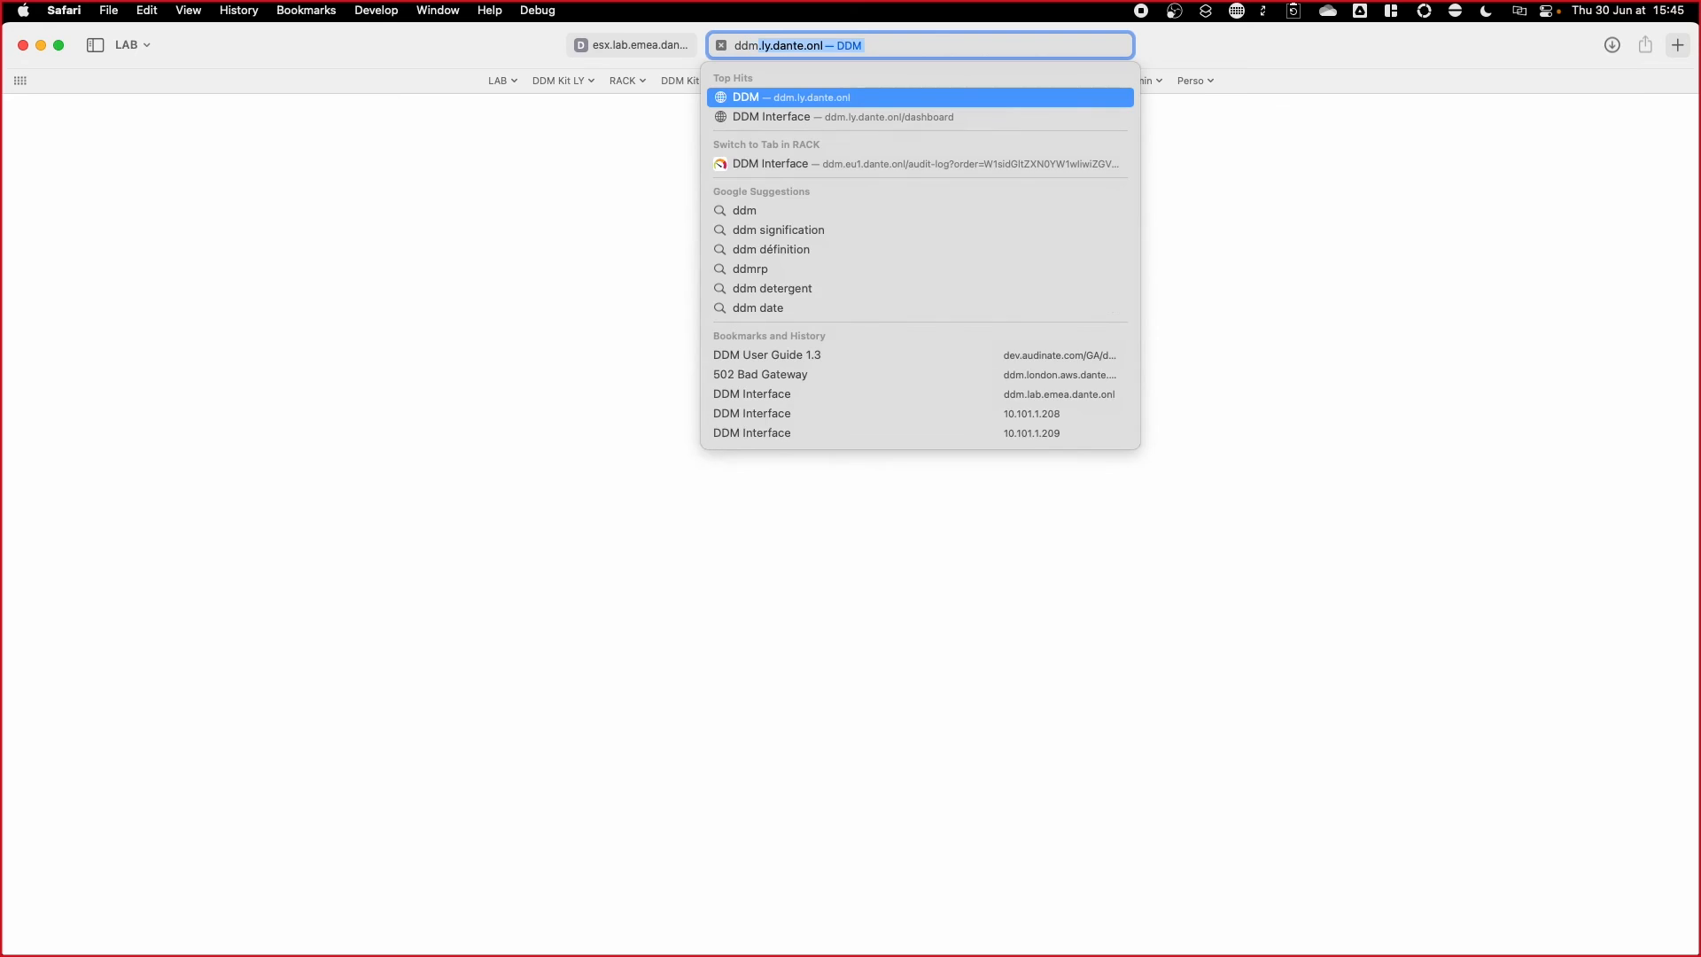
pyautogui.write('-1.lab.emea.dante.onl')
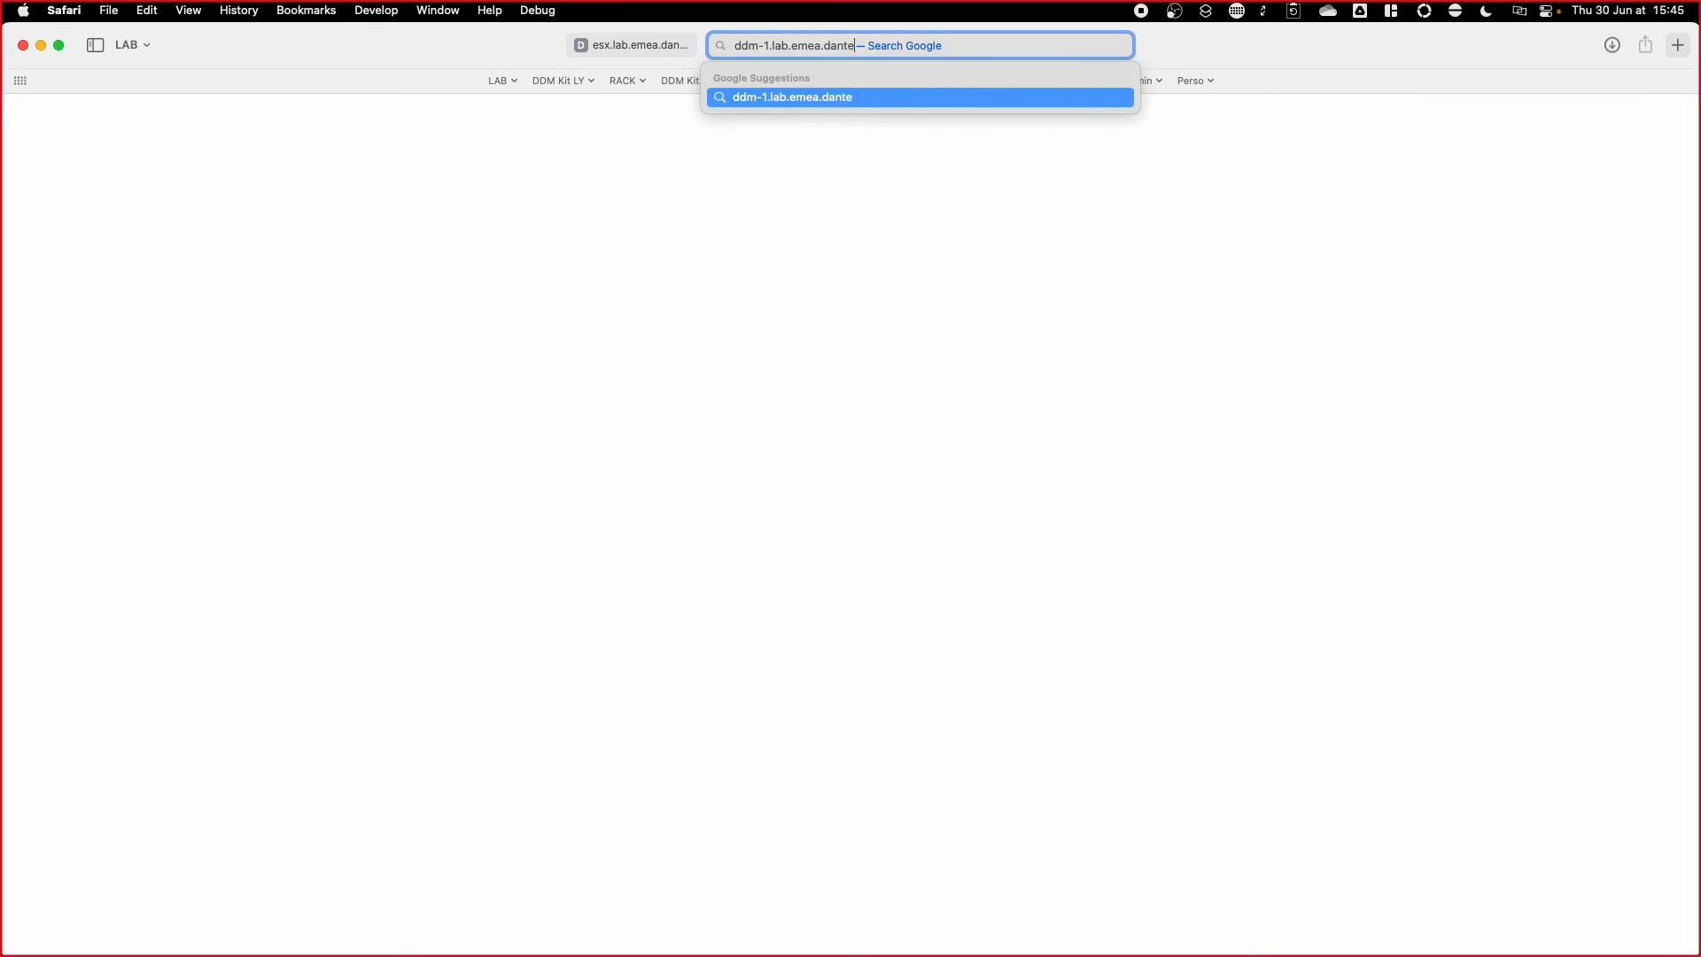
pyautogui.press('Return')
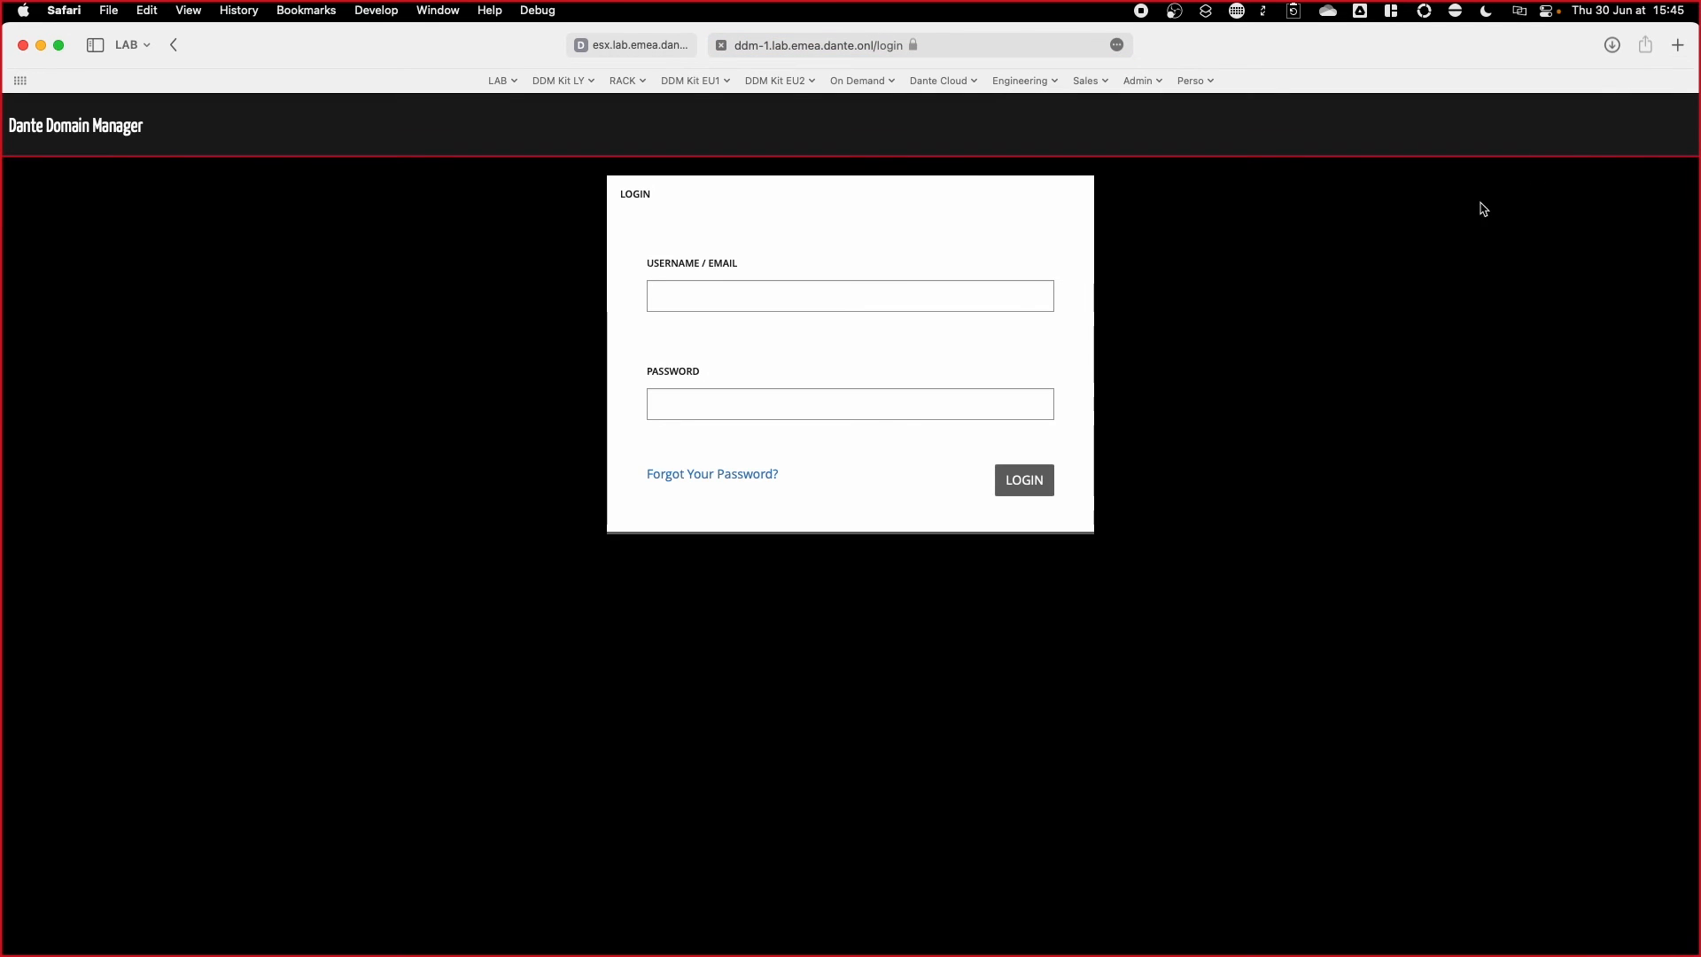
pyautogui.press('Tab')
pyautogui.write('admin')
pyautogui.press('Tab')
pyautogui.write('••••••••••')
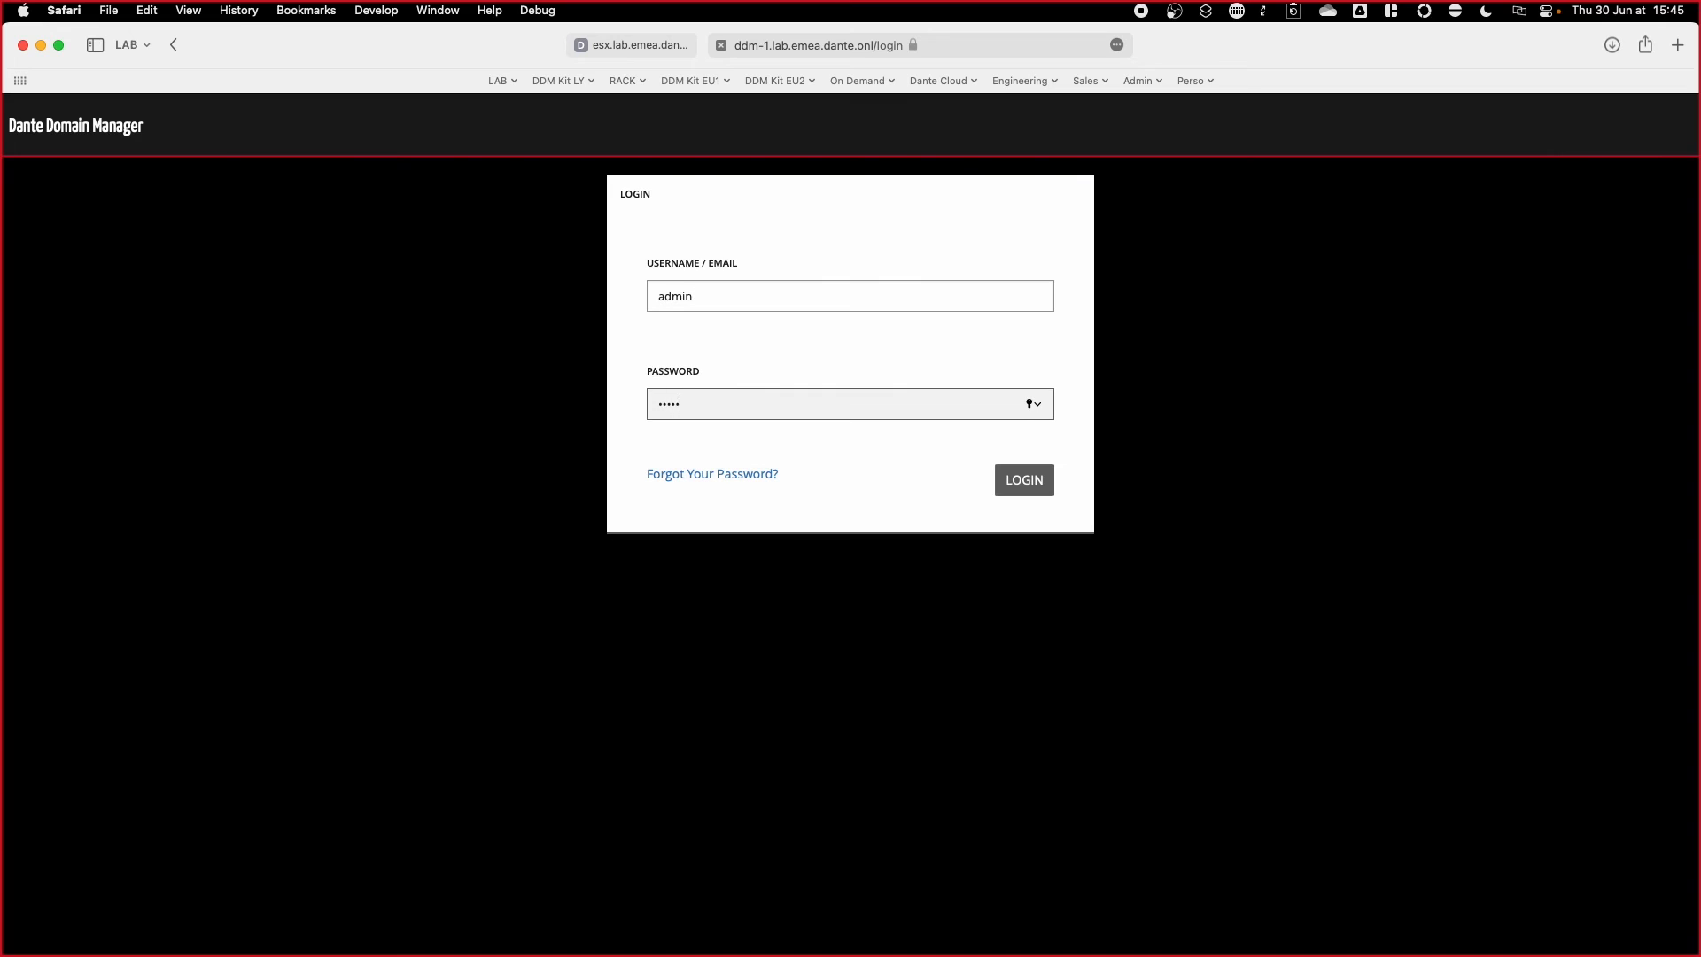
pyautogui.press('Return')
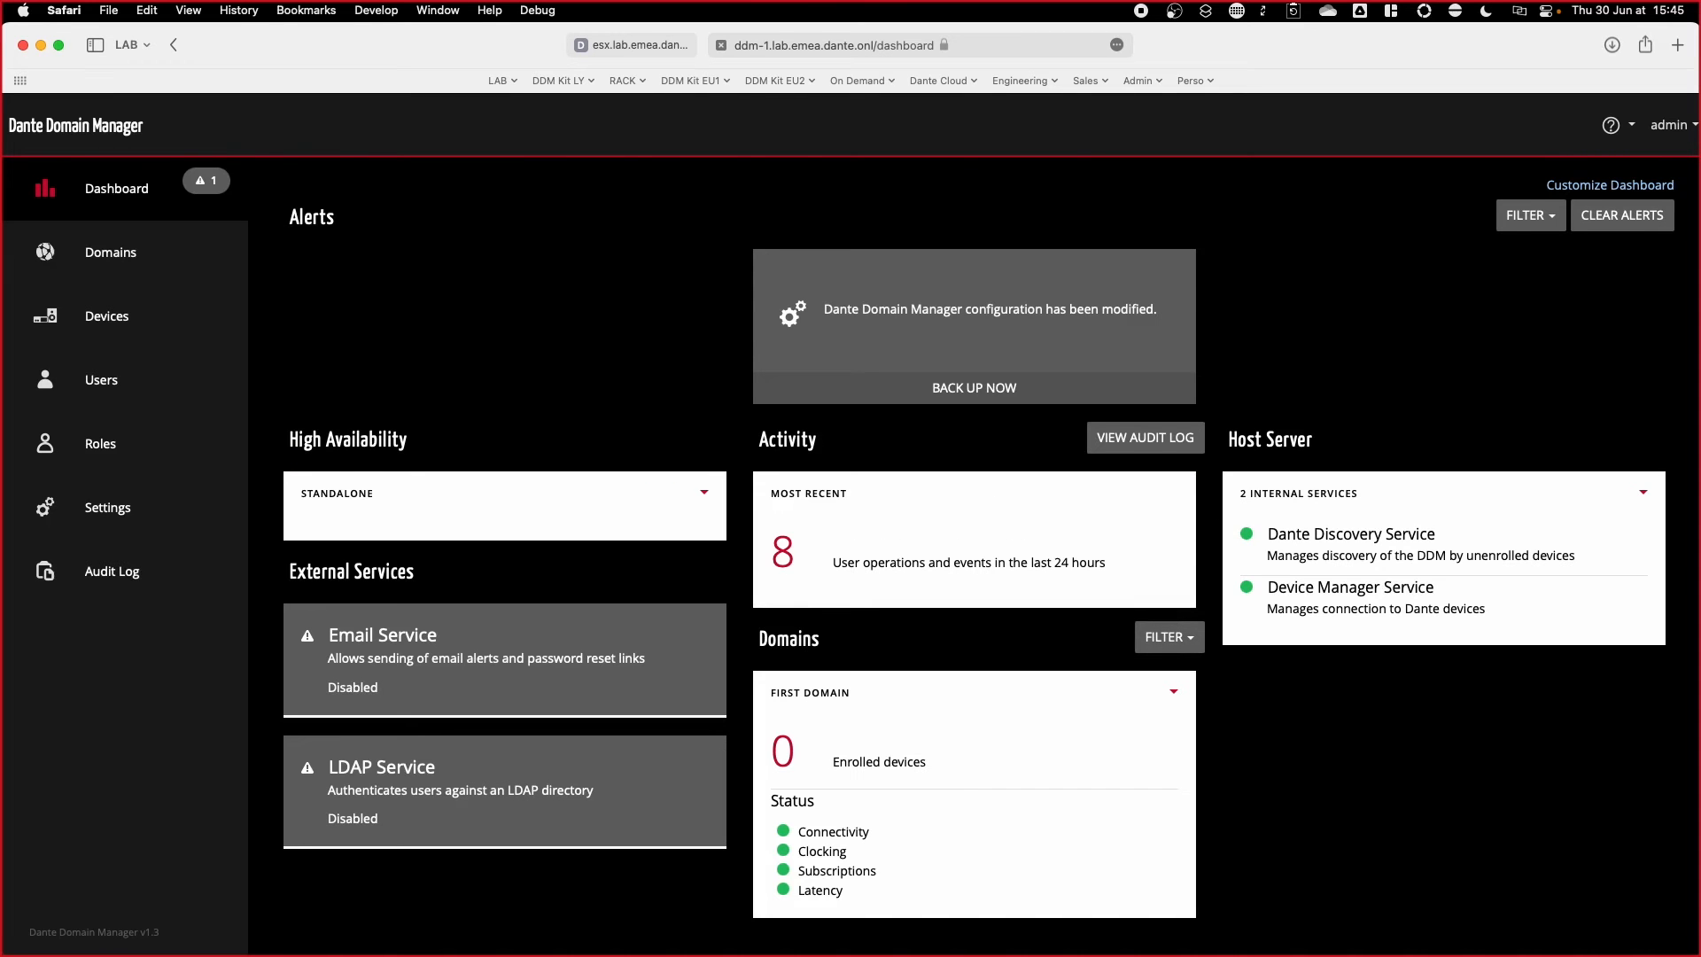
pyautogui.click(1677, 45)
pyautogui.write('ddm-2.la')
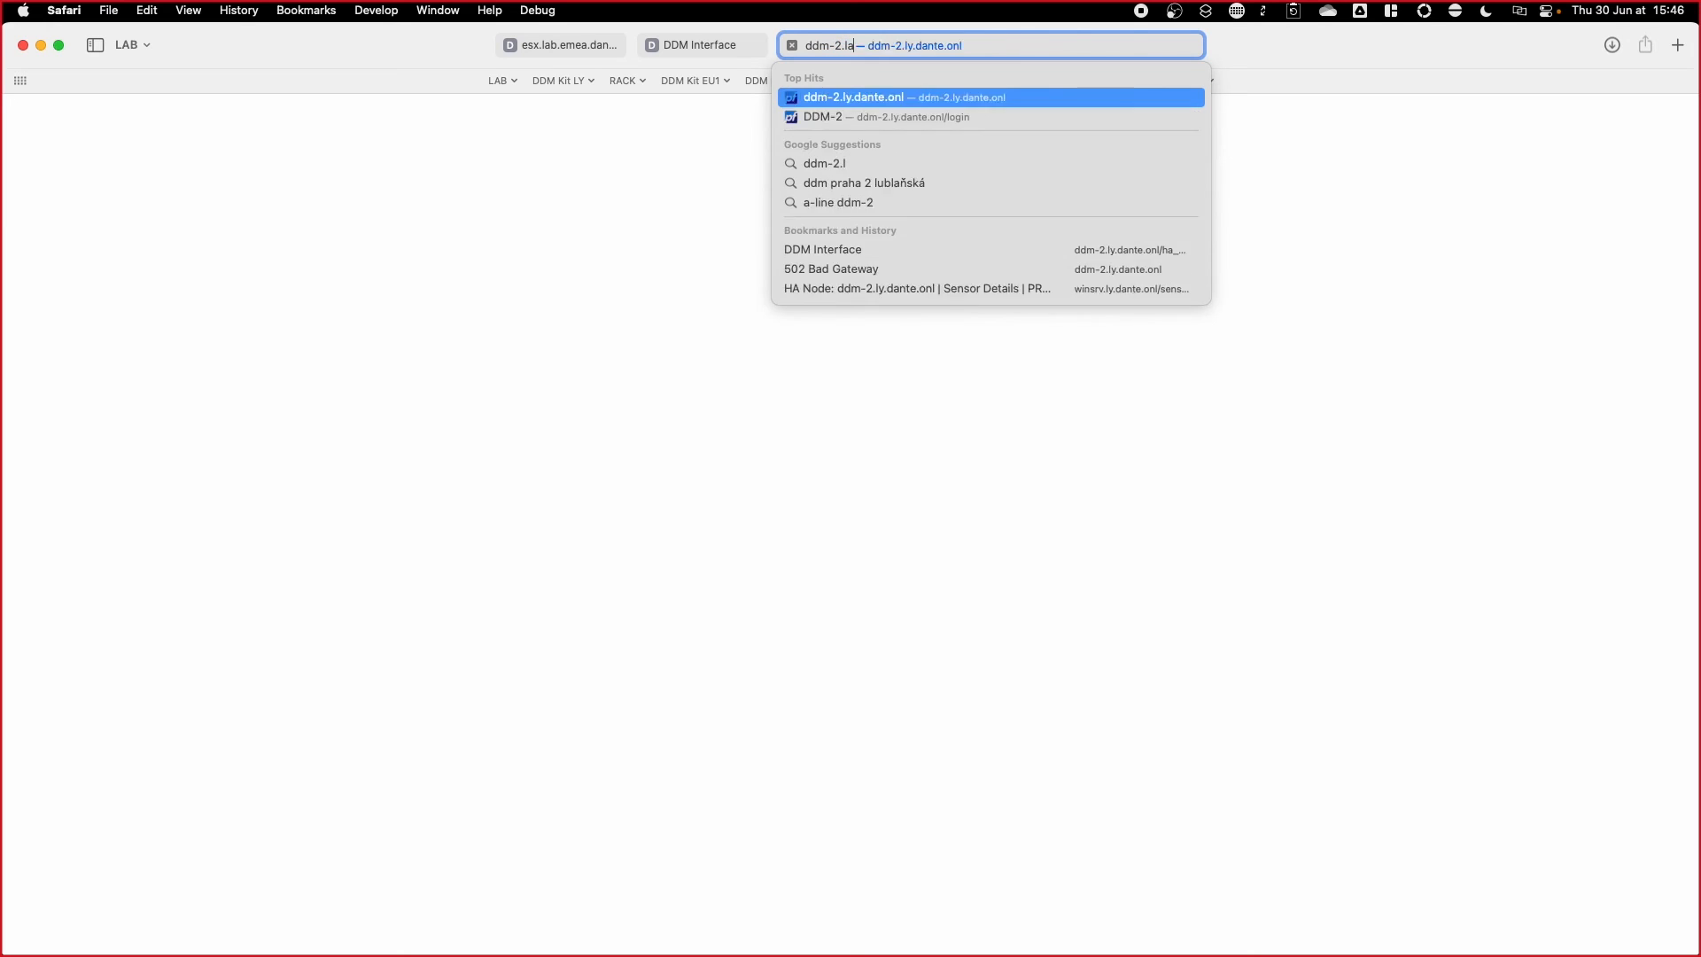
pyautogui.write('b.emea.dante.onl')
# Step: Load ddm-2's setup, accept the licence and confirm a High Availability Redundant Node installation
pyautogui.press('Return')
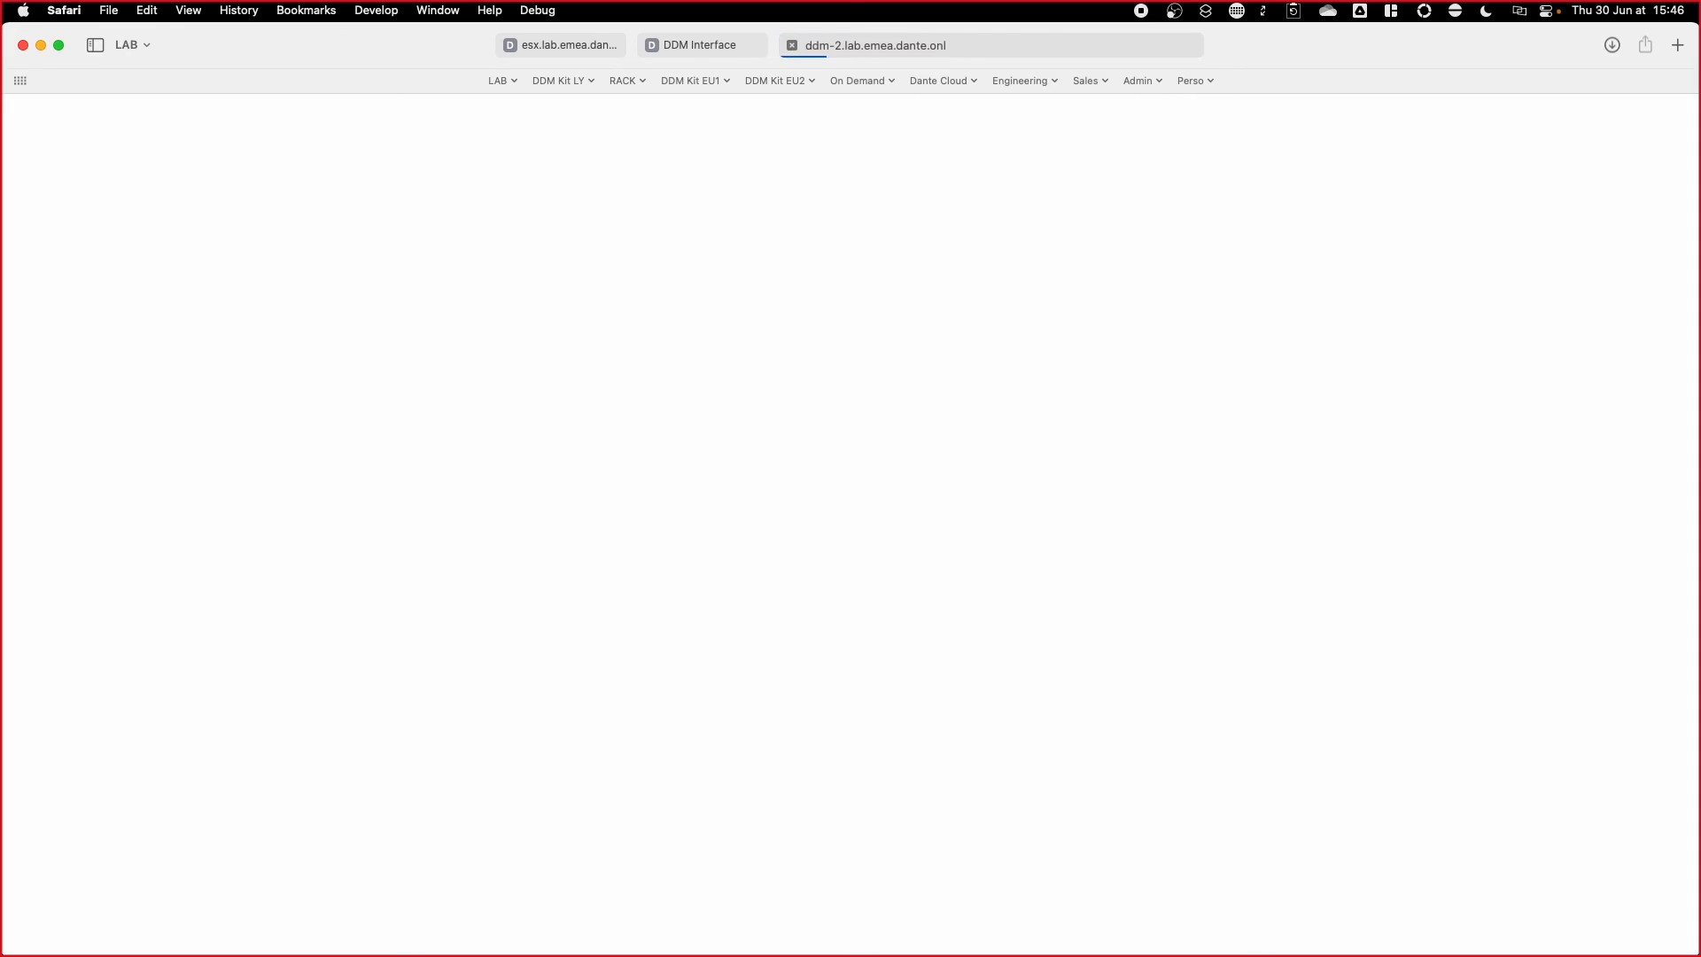
pyautogui.scroll(-2, 1034, 449)
pyautogui.scroll(-3, 1034, 449)
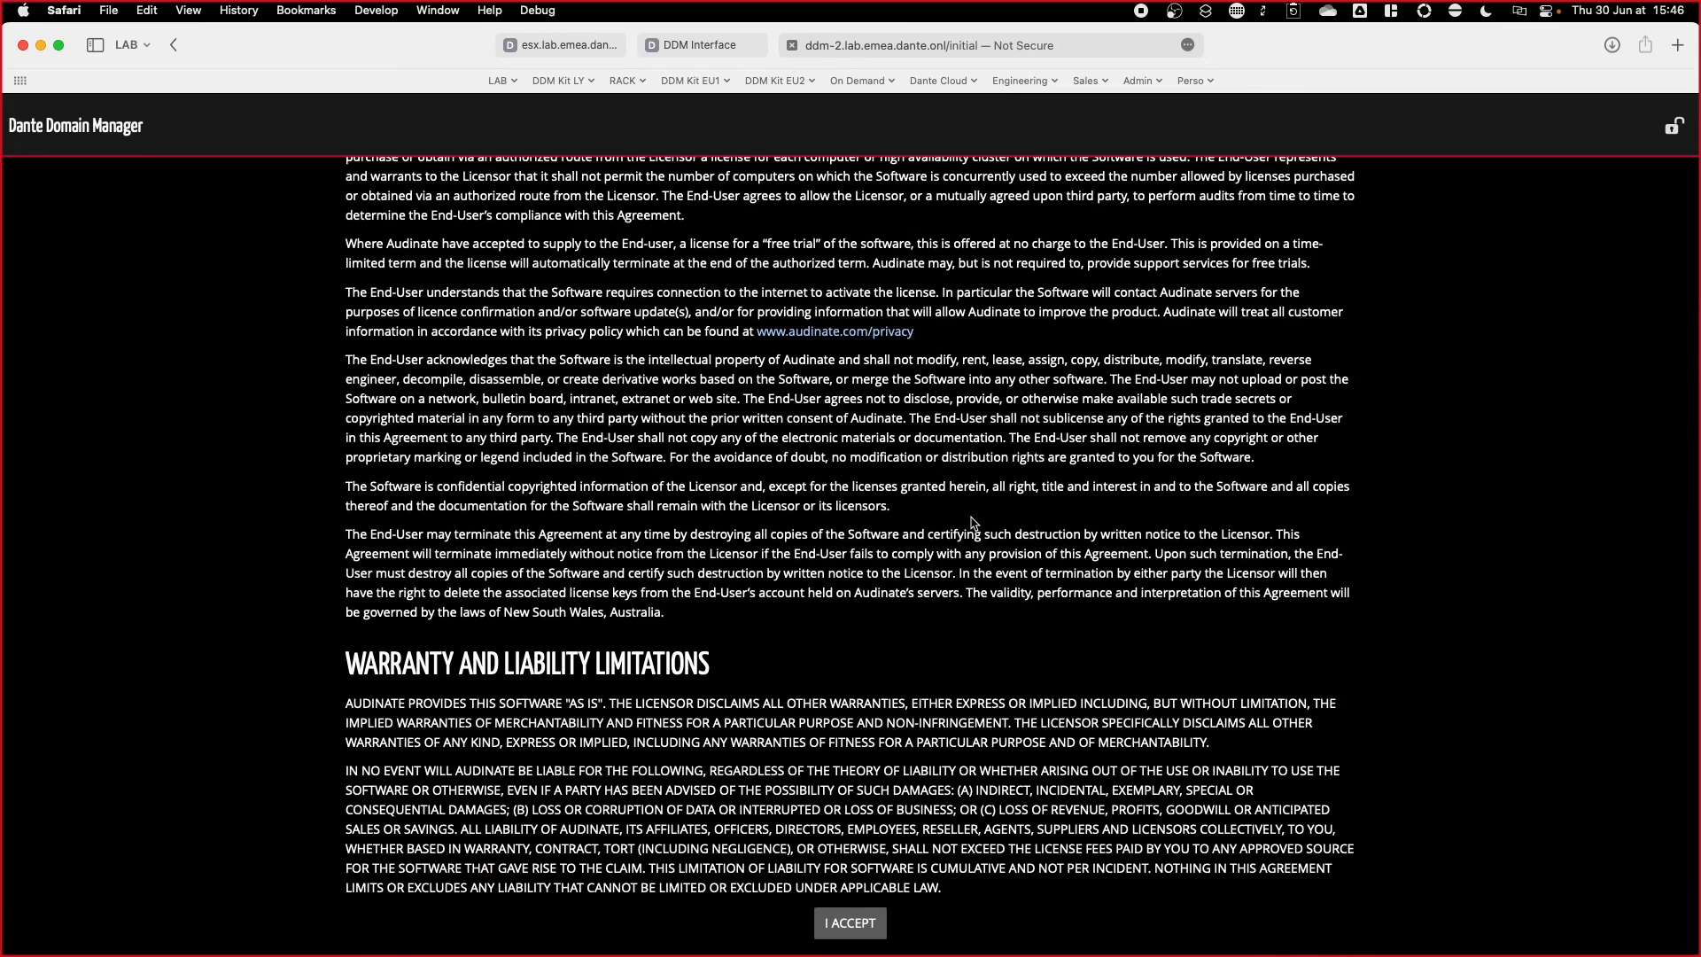
pyautogui.click(861, 927)
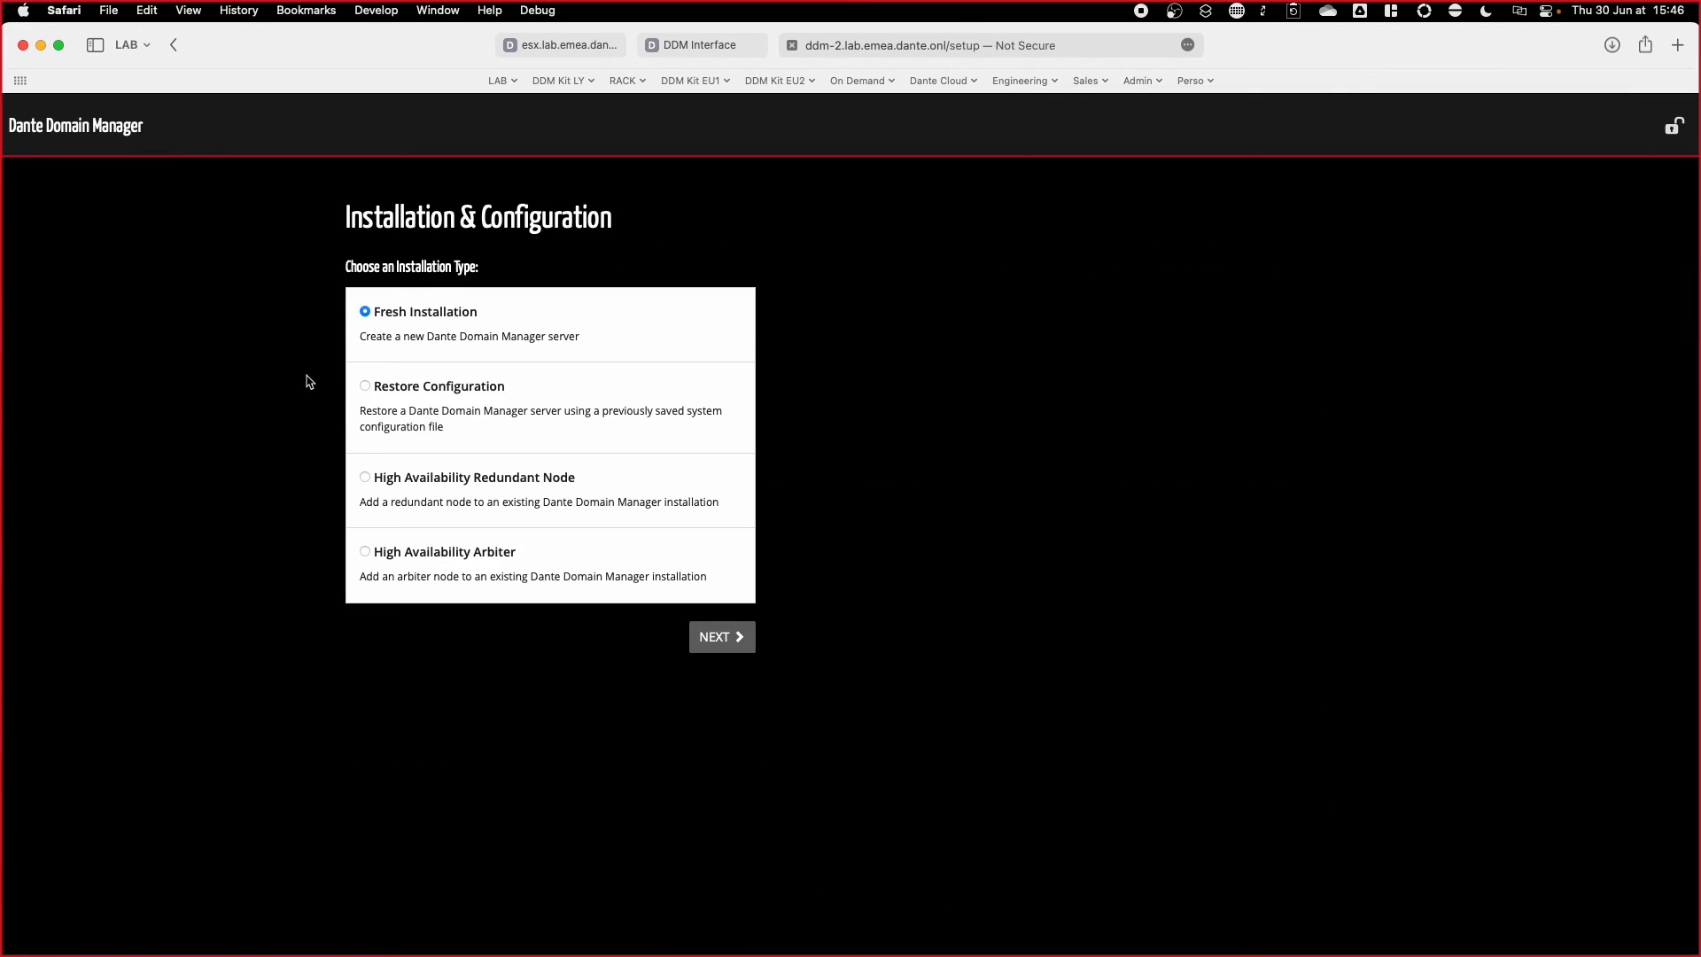
pyautogui.click(497, 483)
pyautogui.click(740, 645)
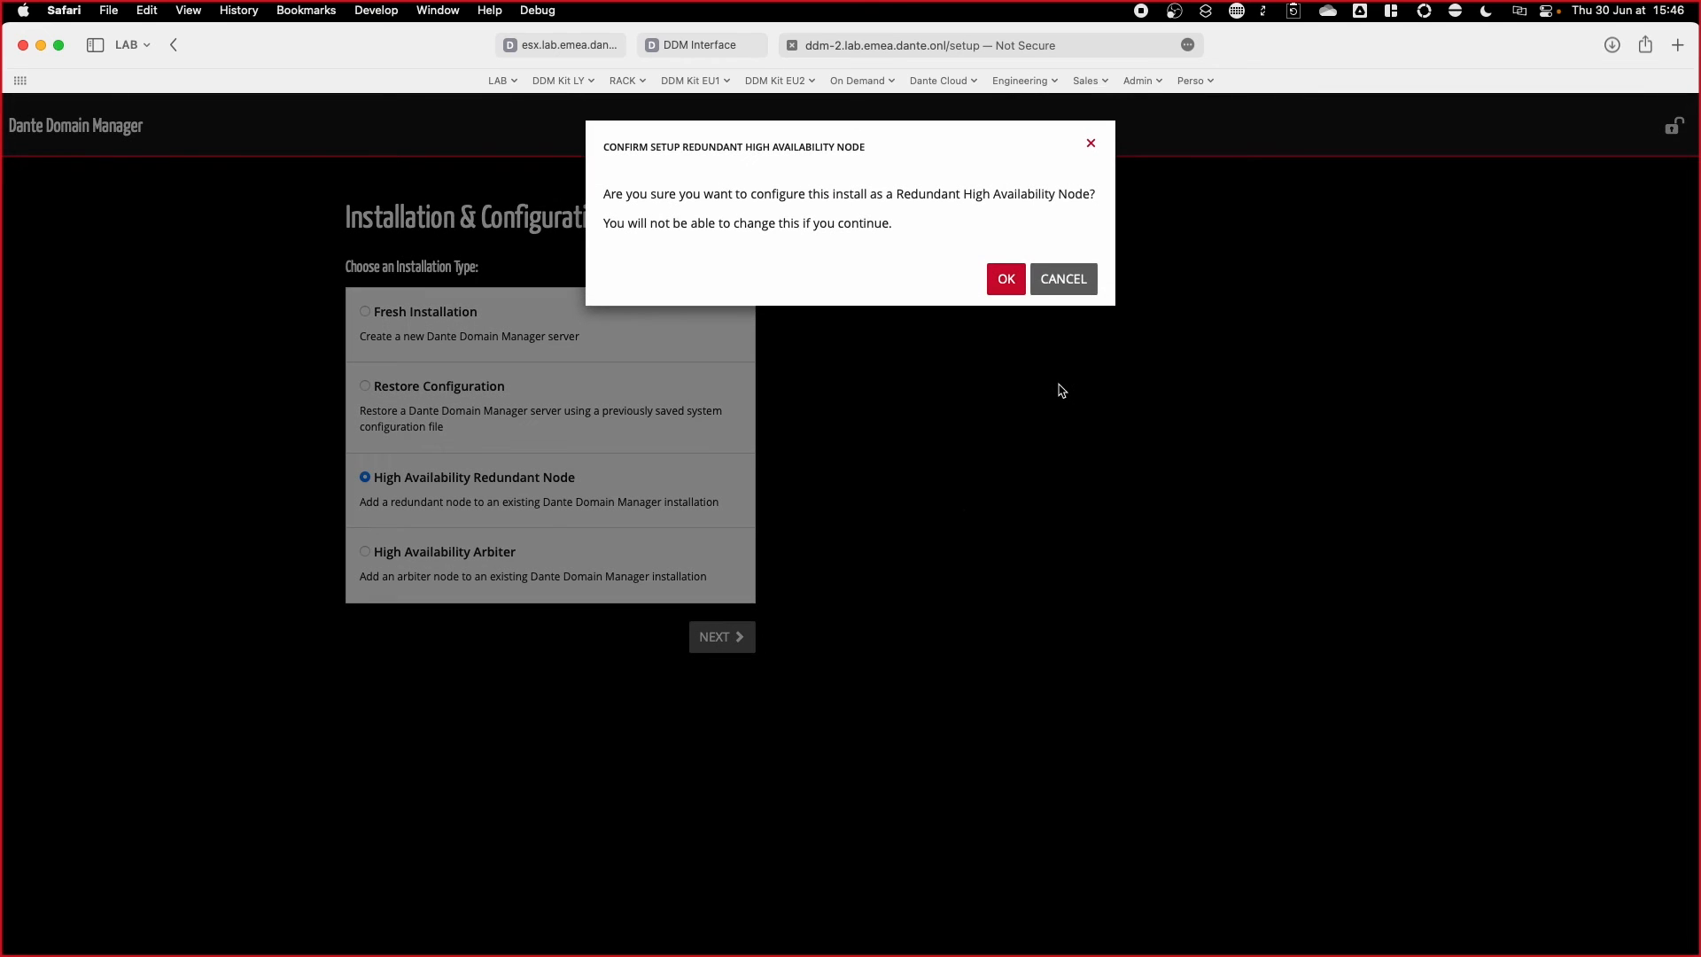
pyautogui.click(1010, 280)
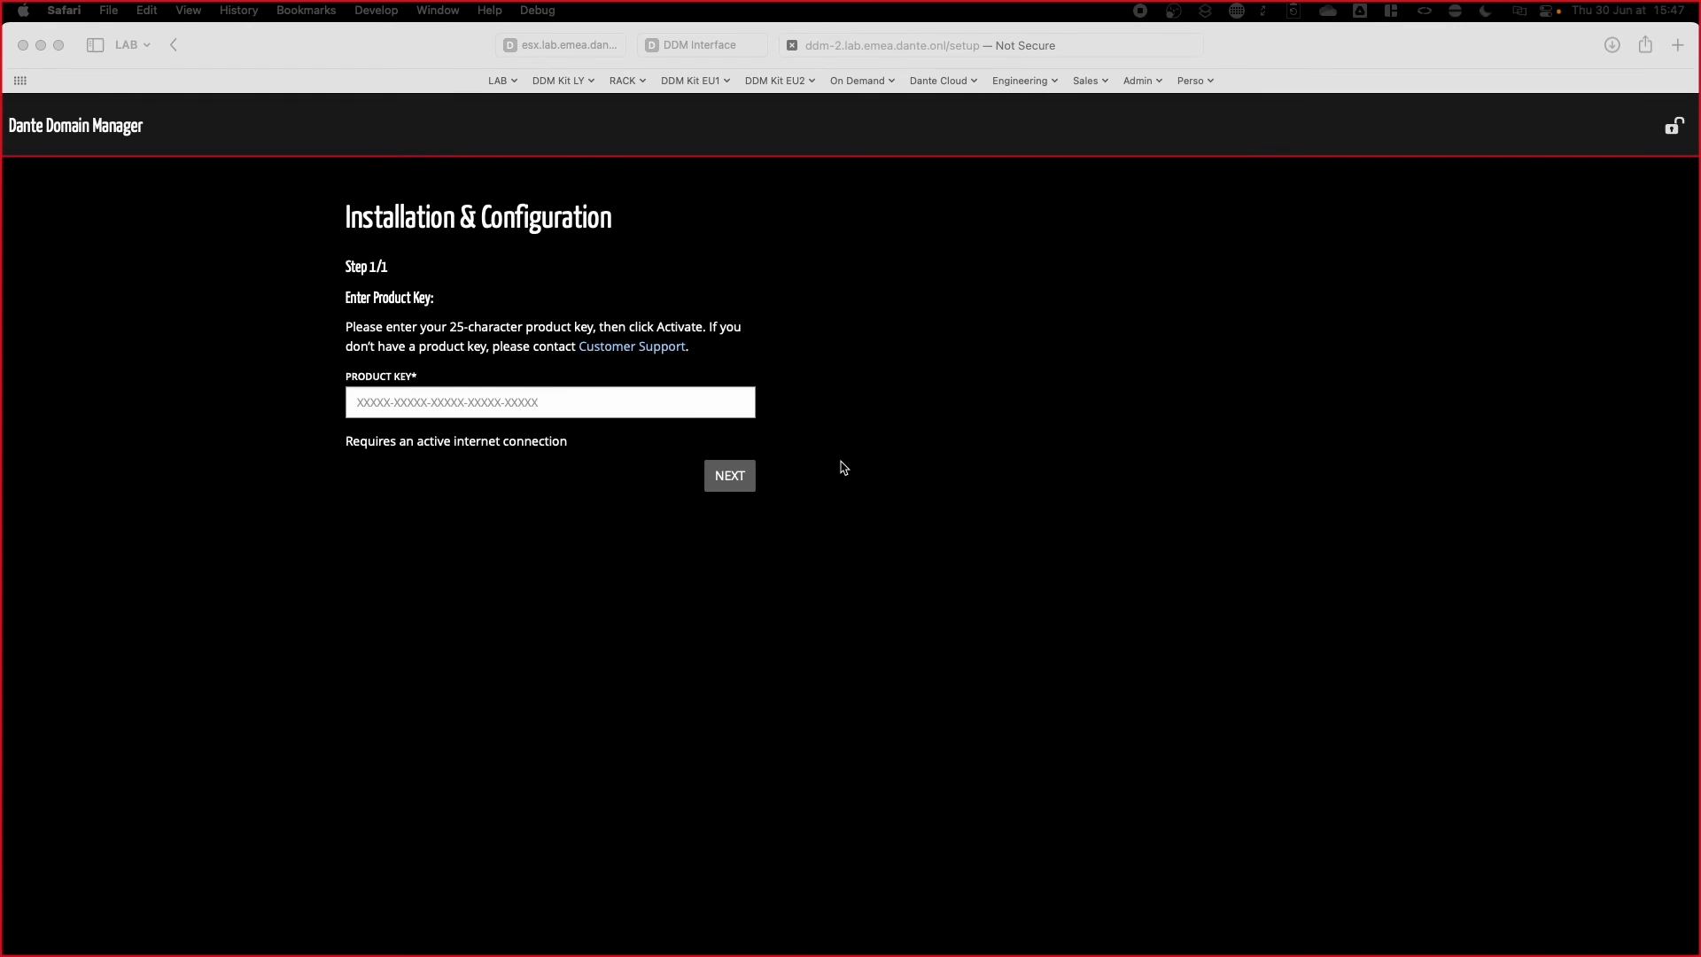
# Step: Paste the product key into ddm-2's Product Key field
pyautogui.click(544, 400)
pyautogui.press('super+v')
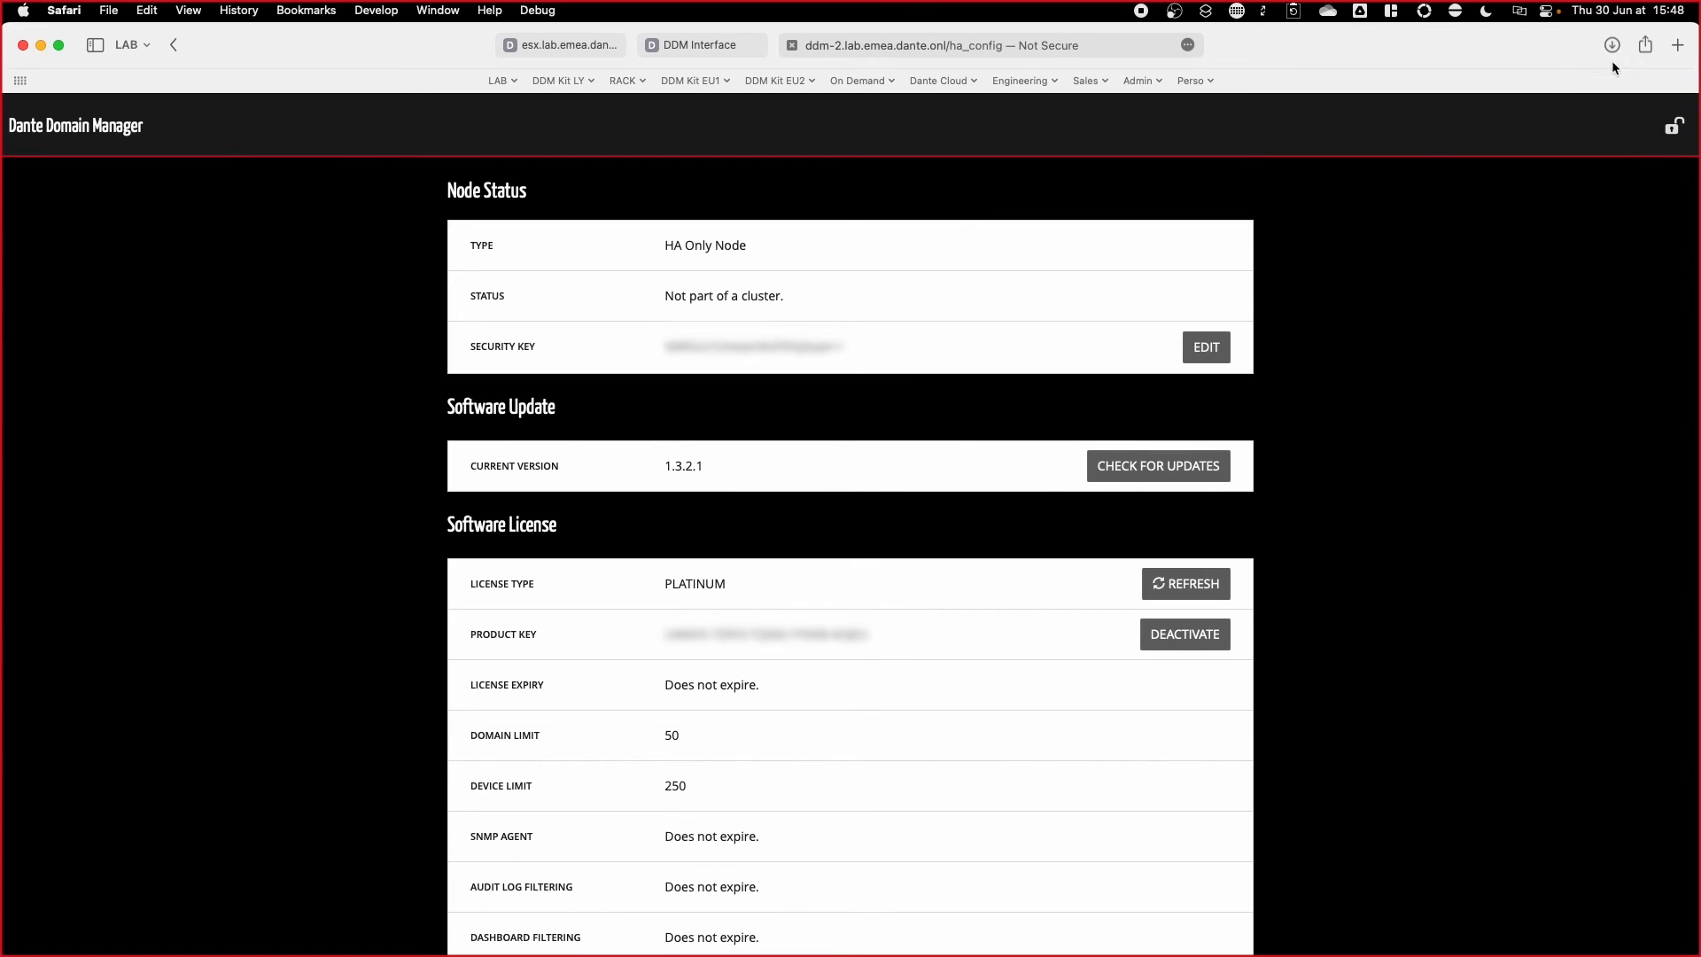
pyautogui.click(1686, 47)
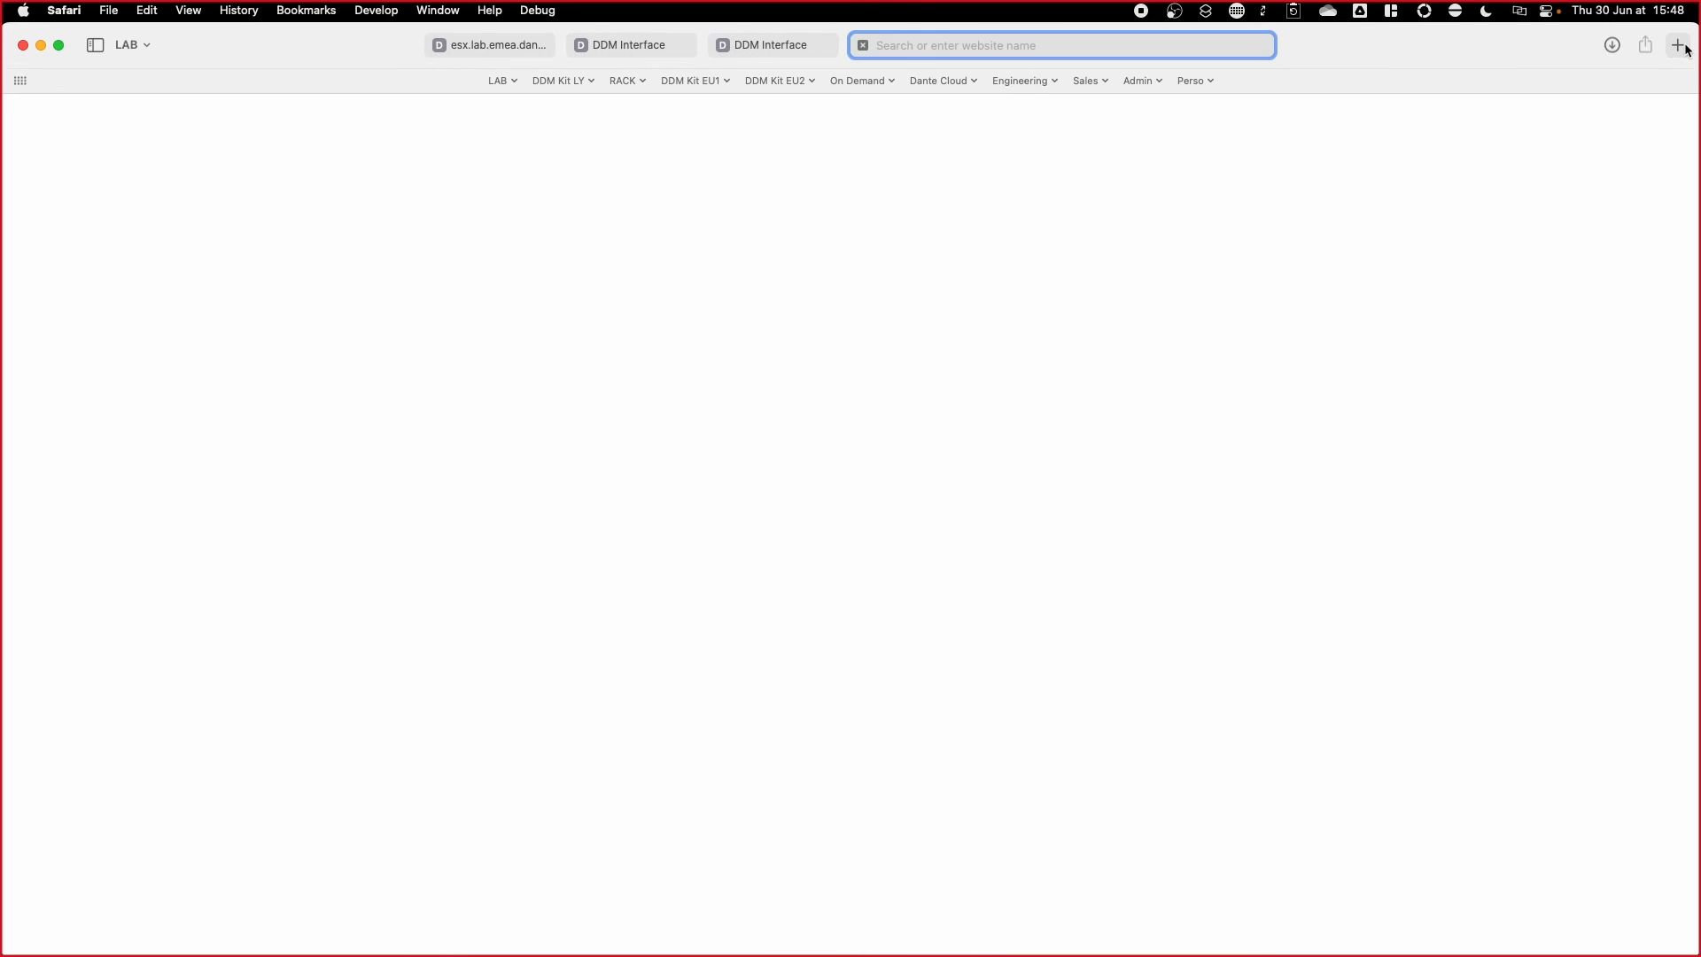
pyautogui.write('ddm-a')
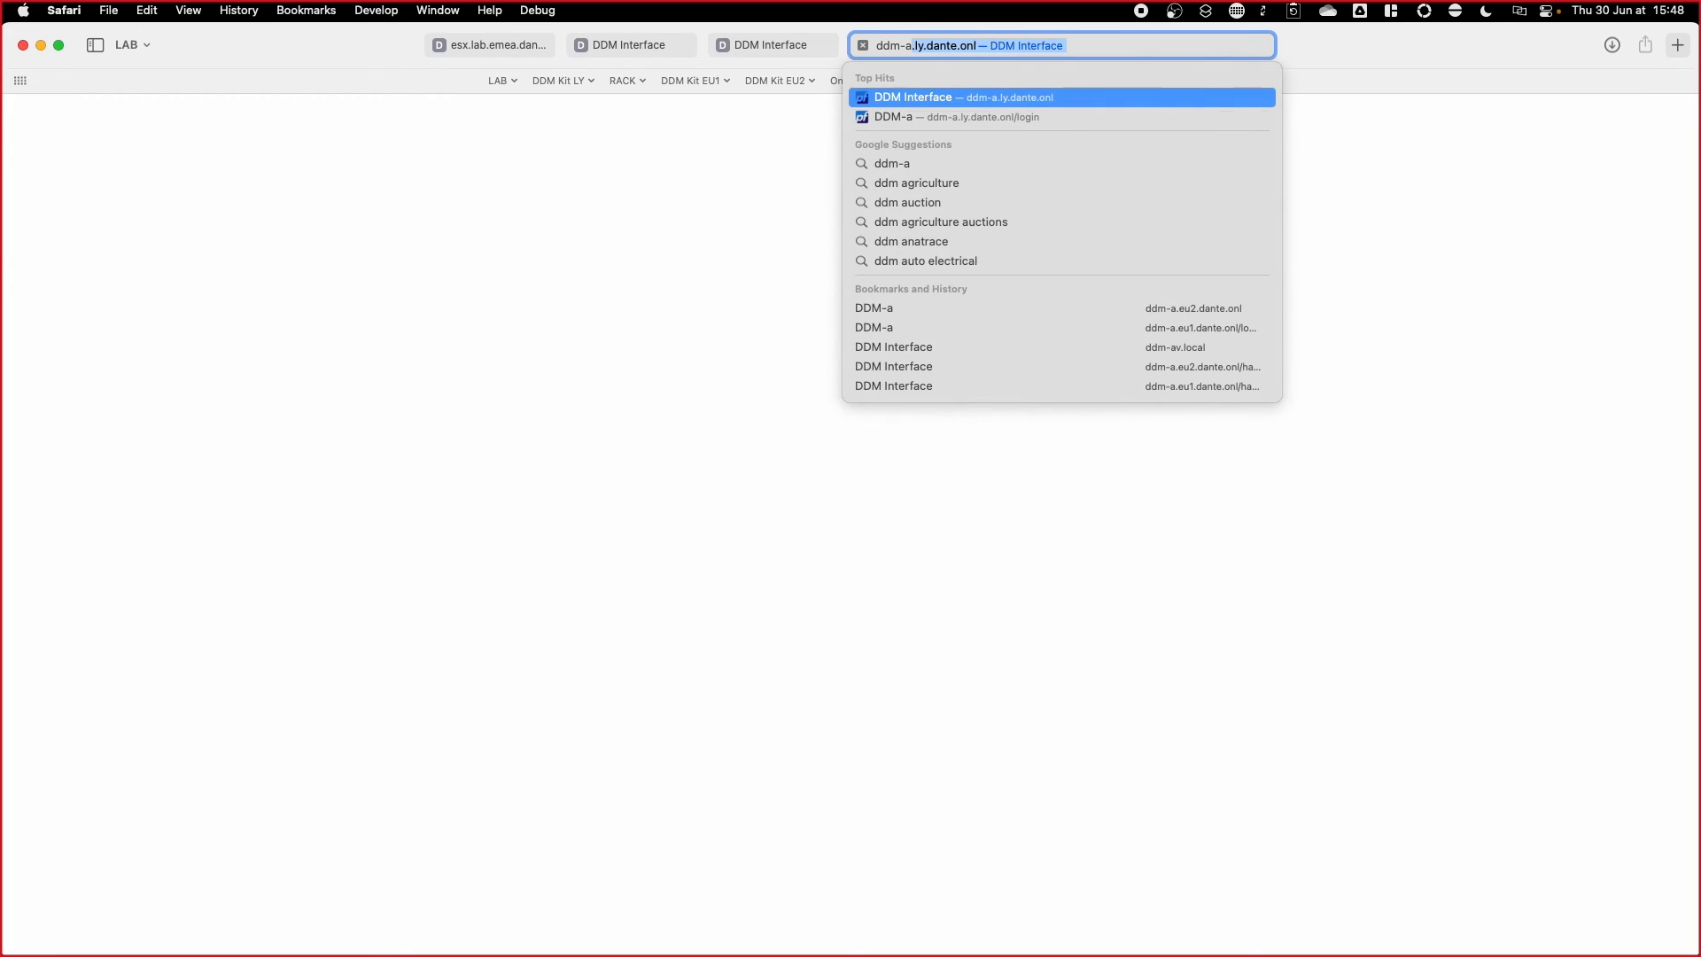
pyautogui.write('l')
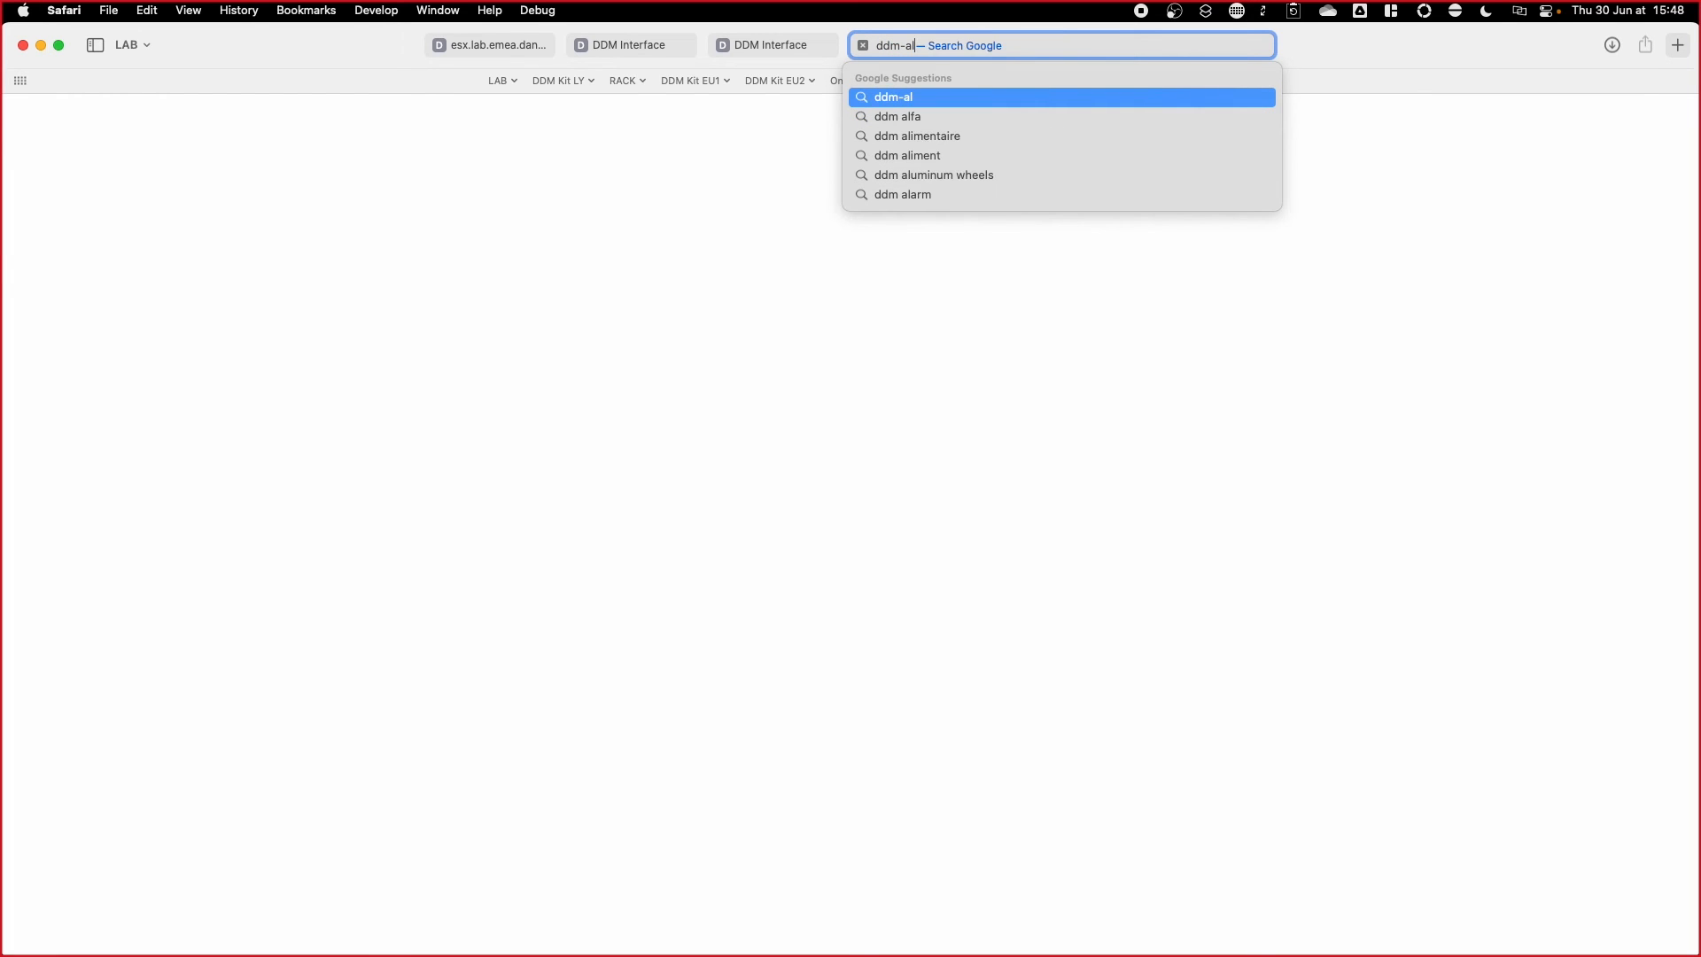
pyautogui.press('BackSpace')
pyautogui.write('.lab.')
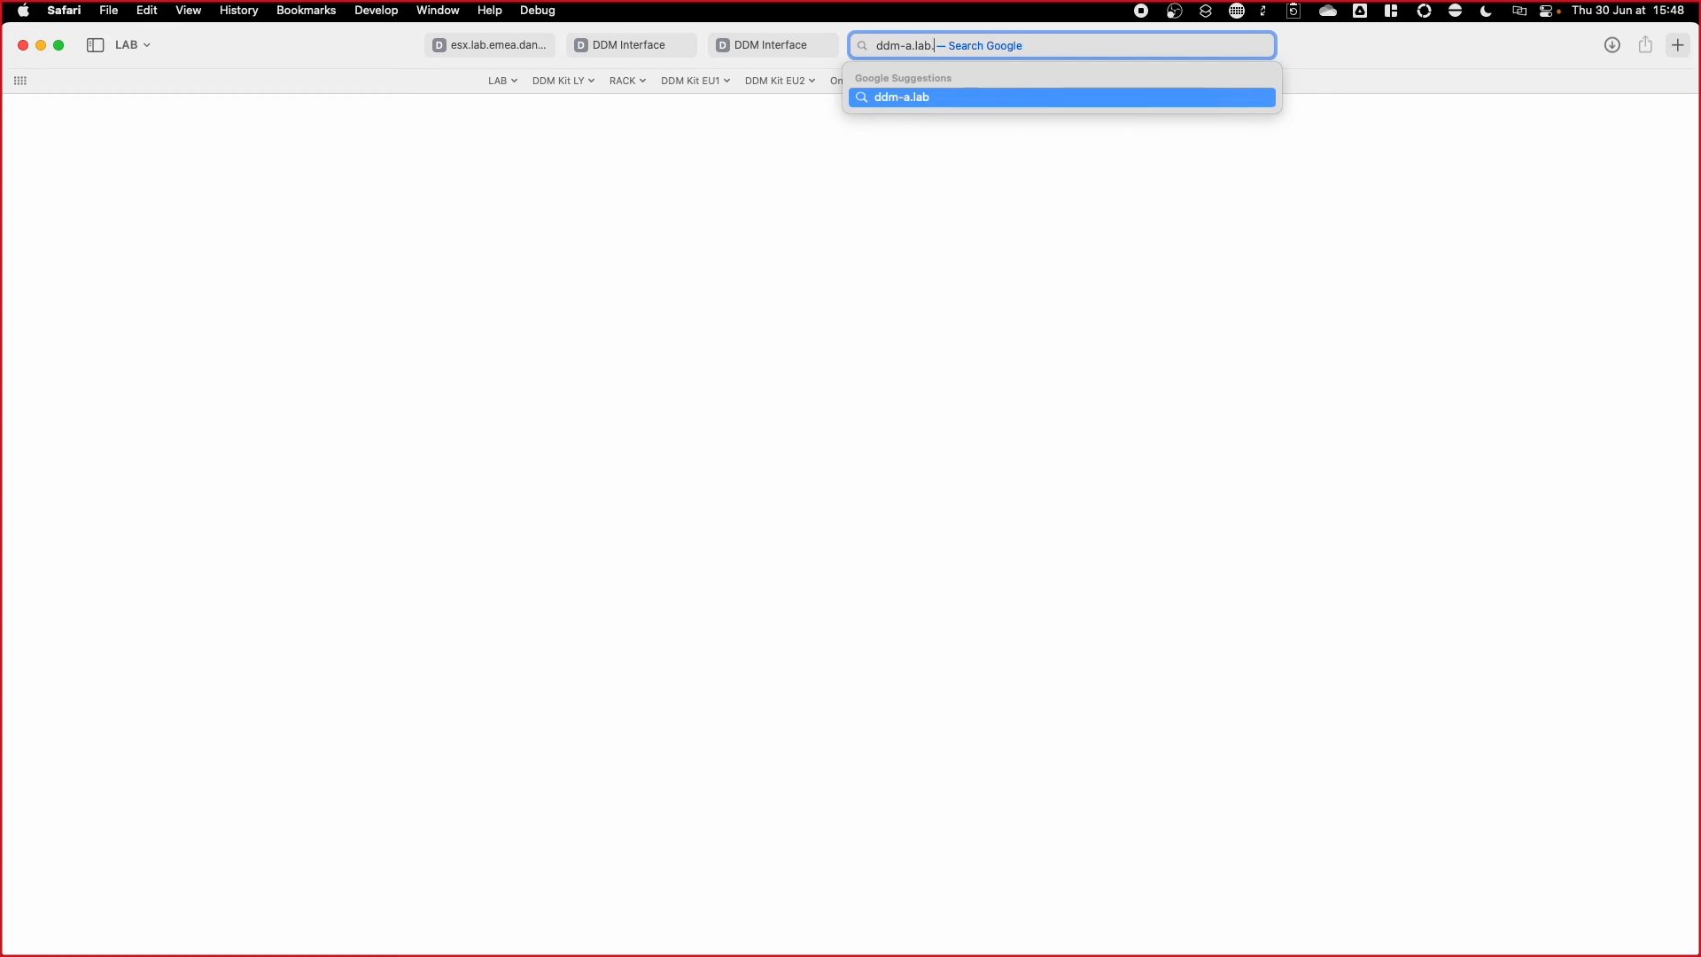
pyautogui.write('emea.dante.onl')
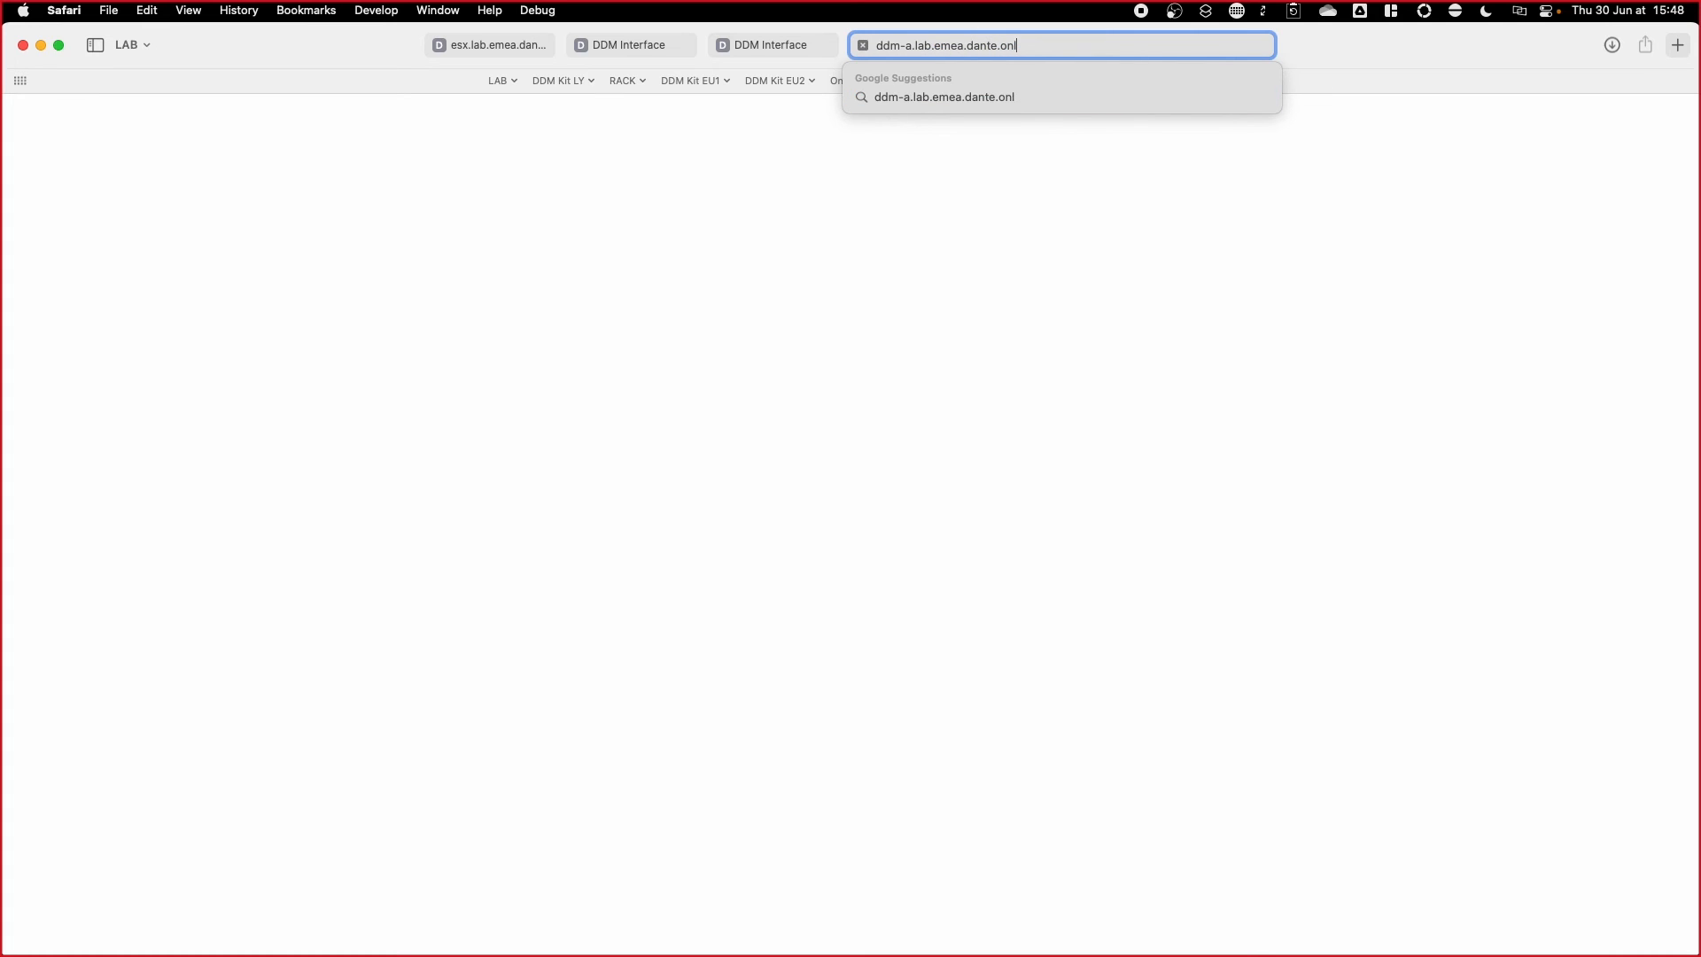
pyautogui.press('Return')
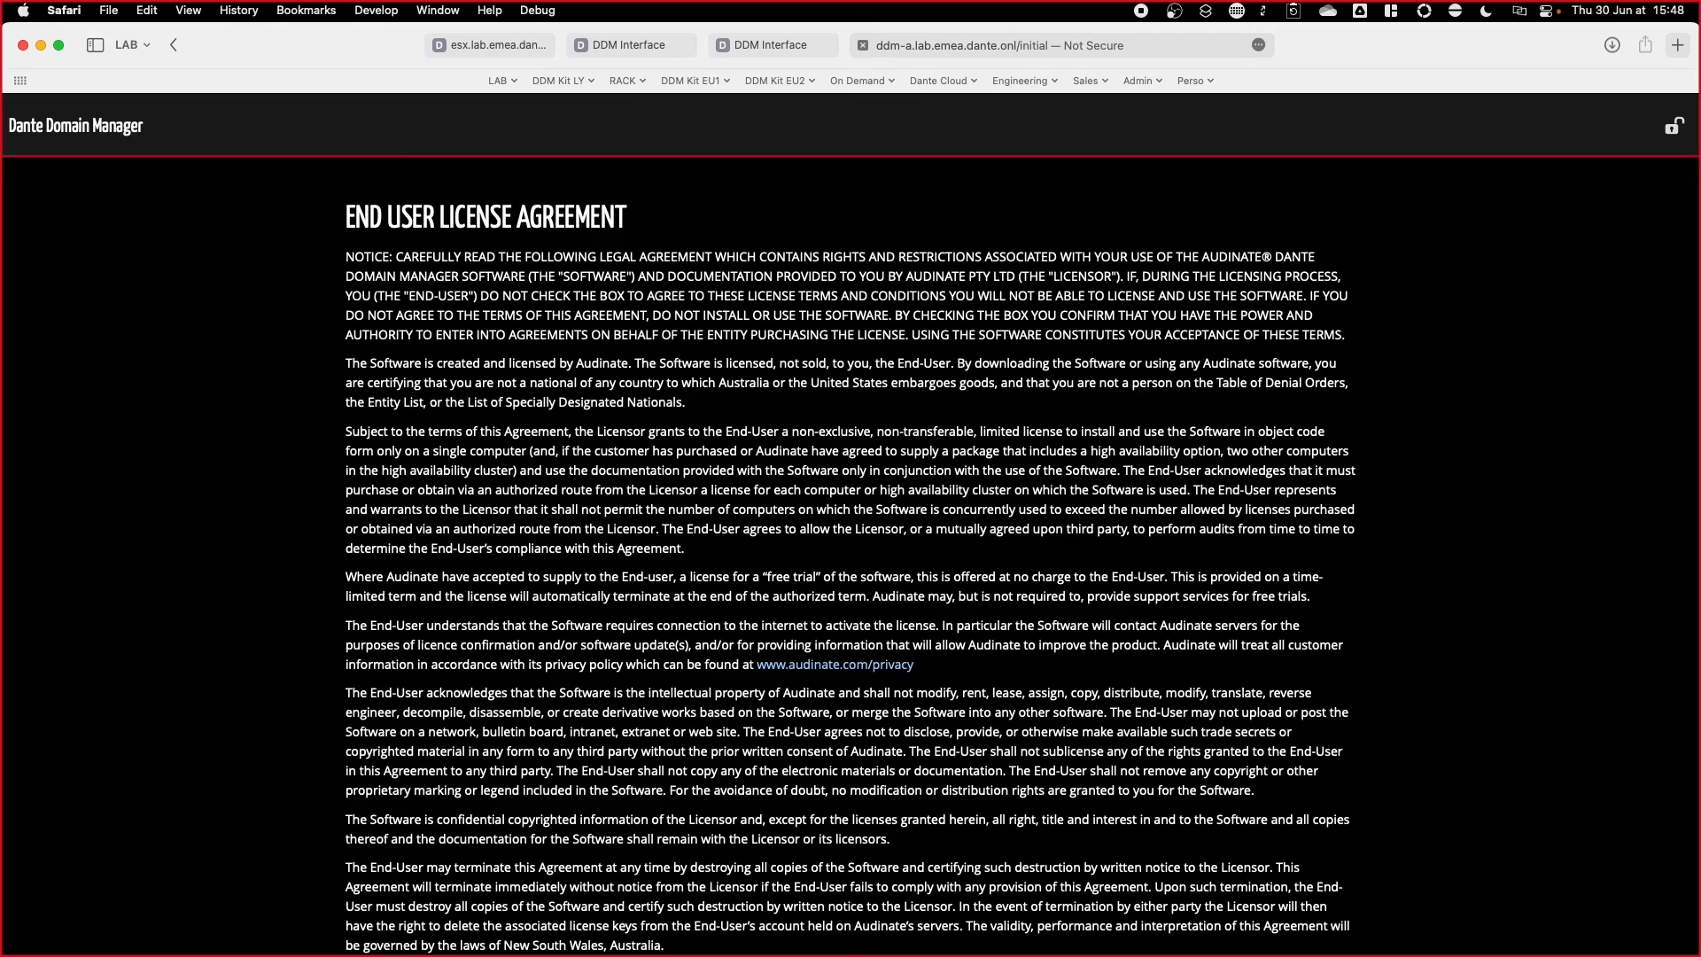
pyautogui.scroll(-3, 1091, 362)
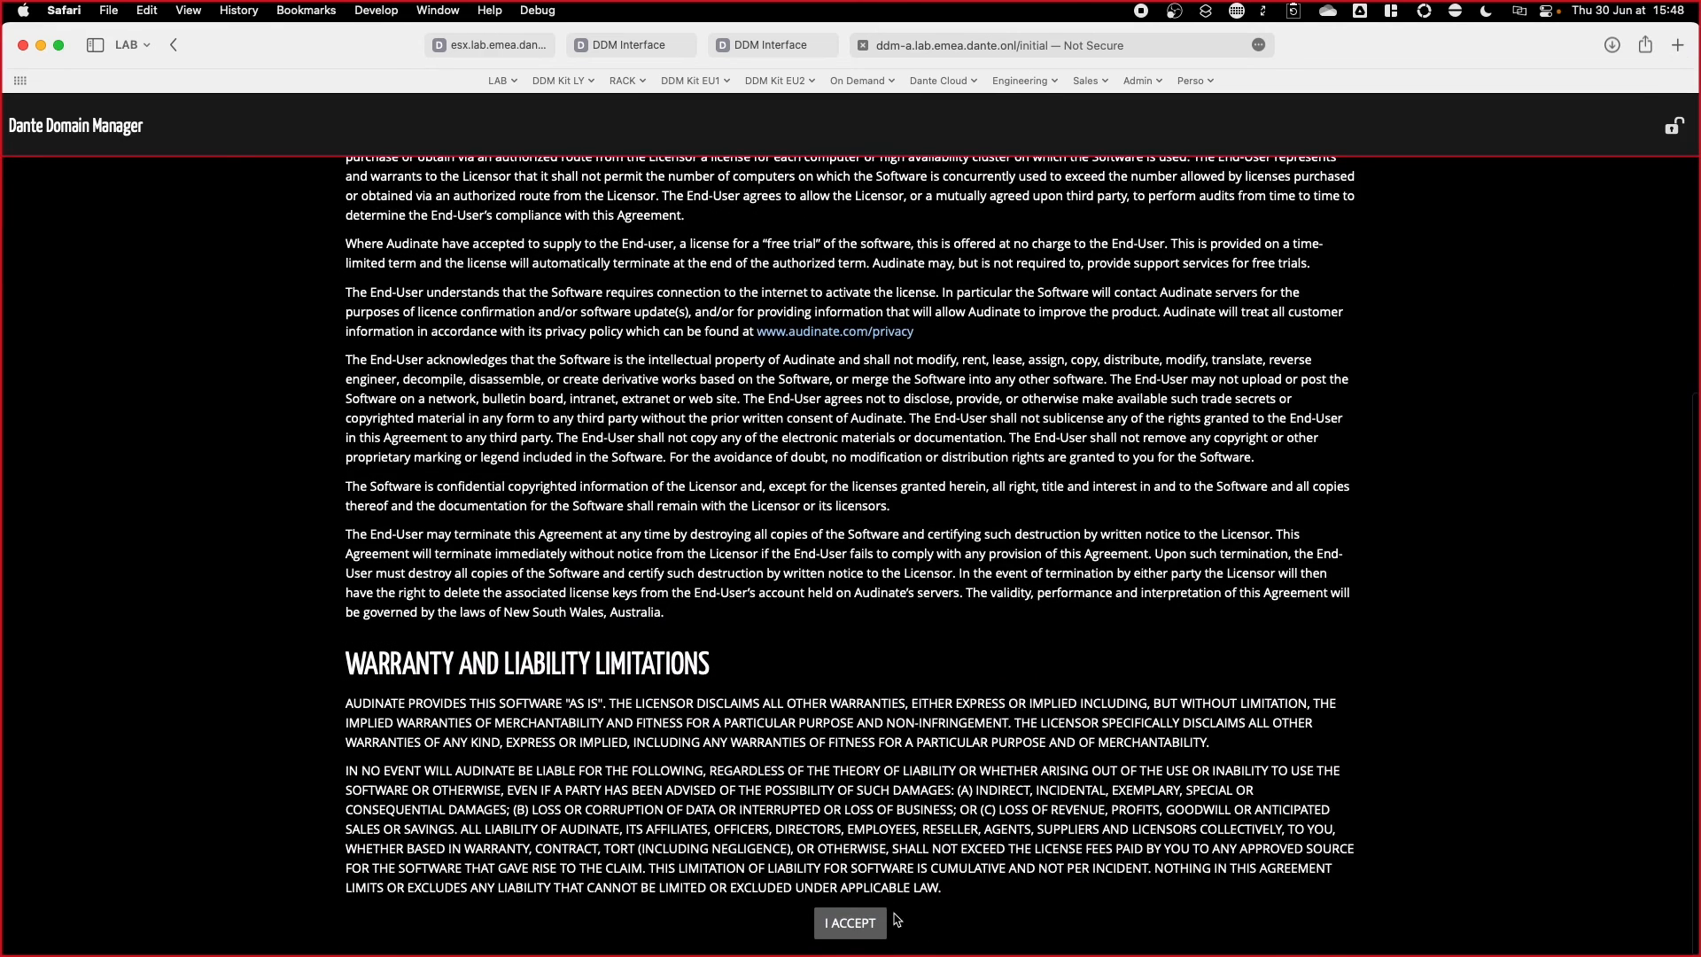
pyautogui.click(863, 923)
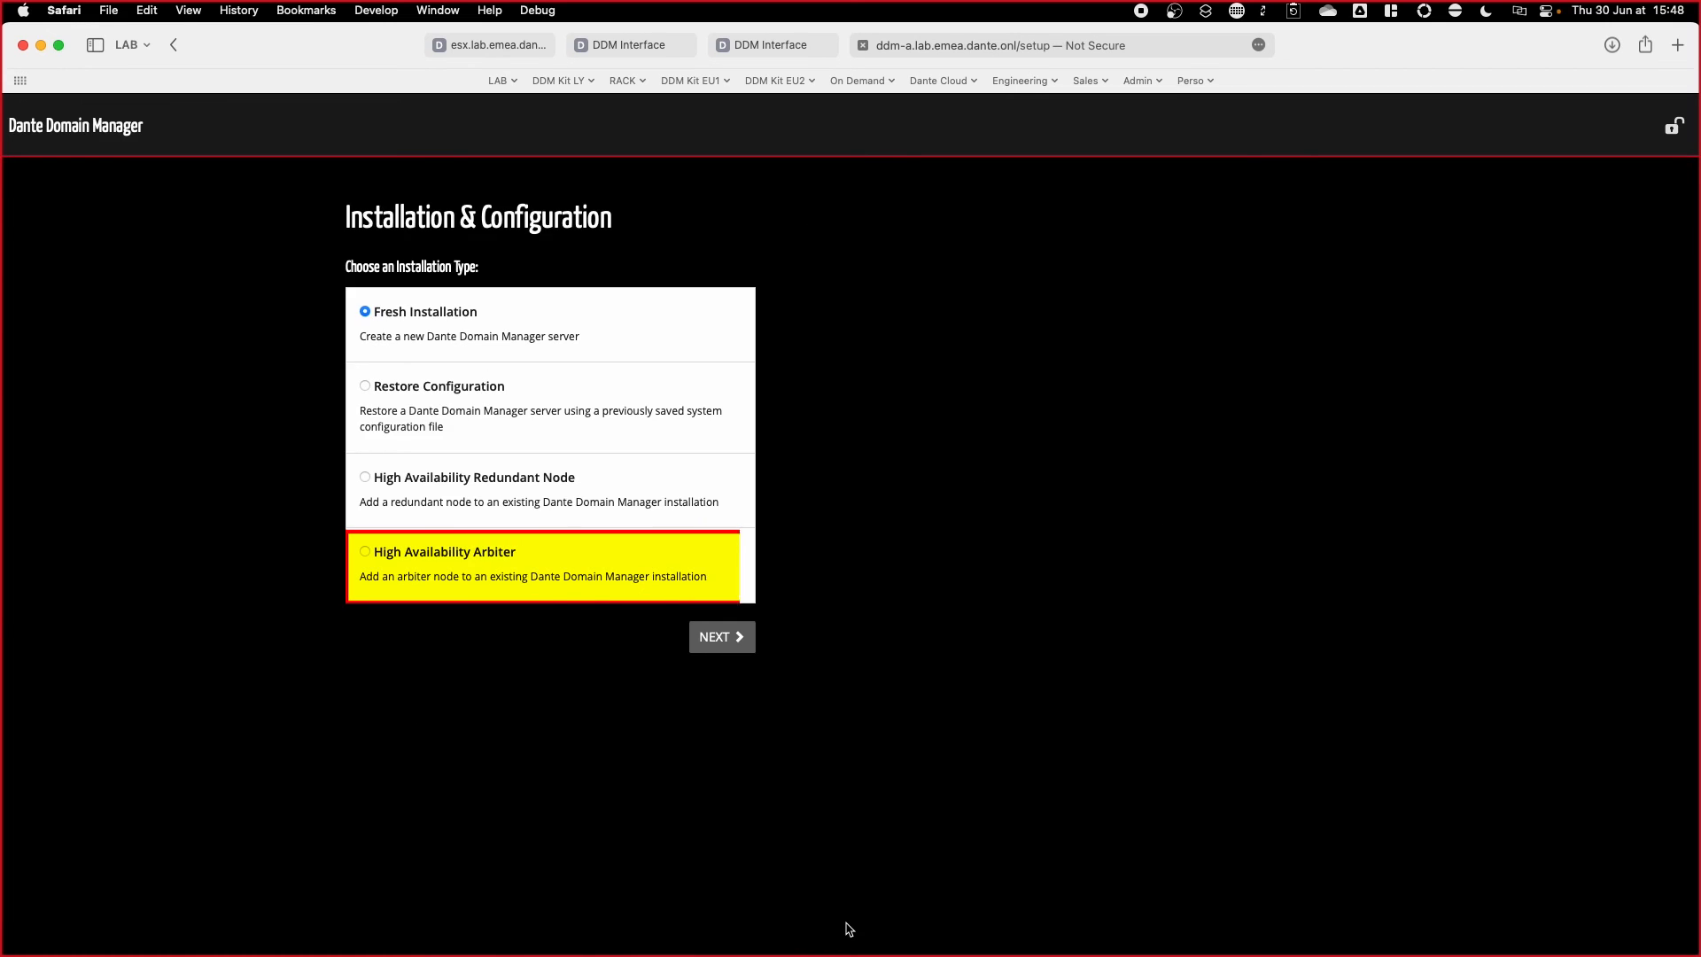
pyautogui.click(467, 551)
pyautogui.click(721, 636)
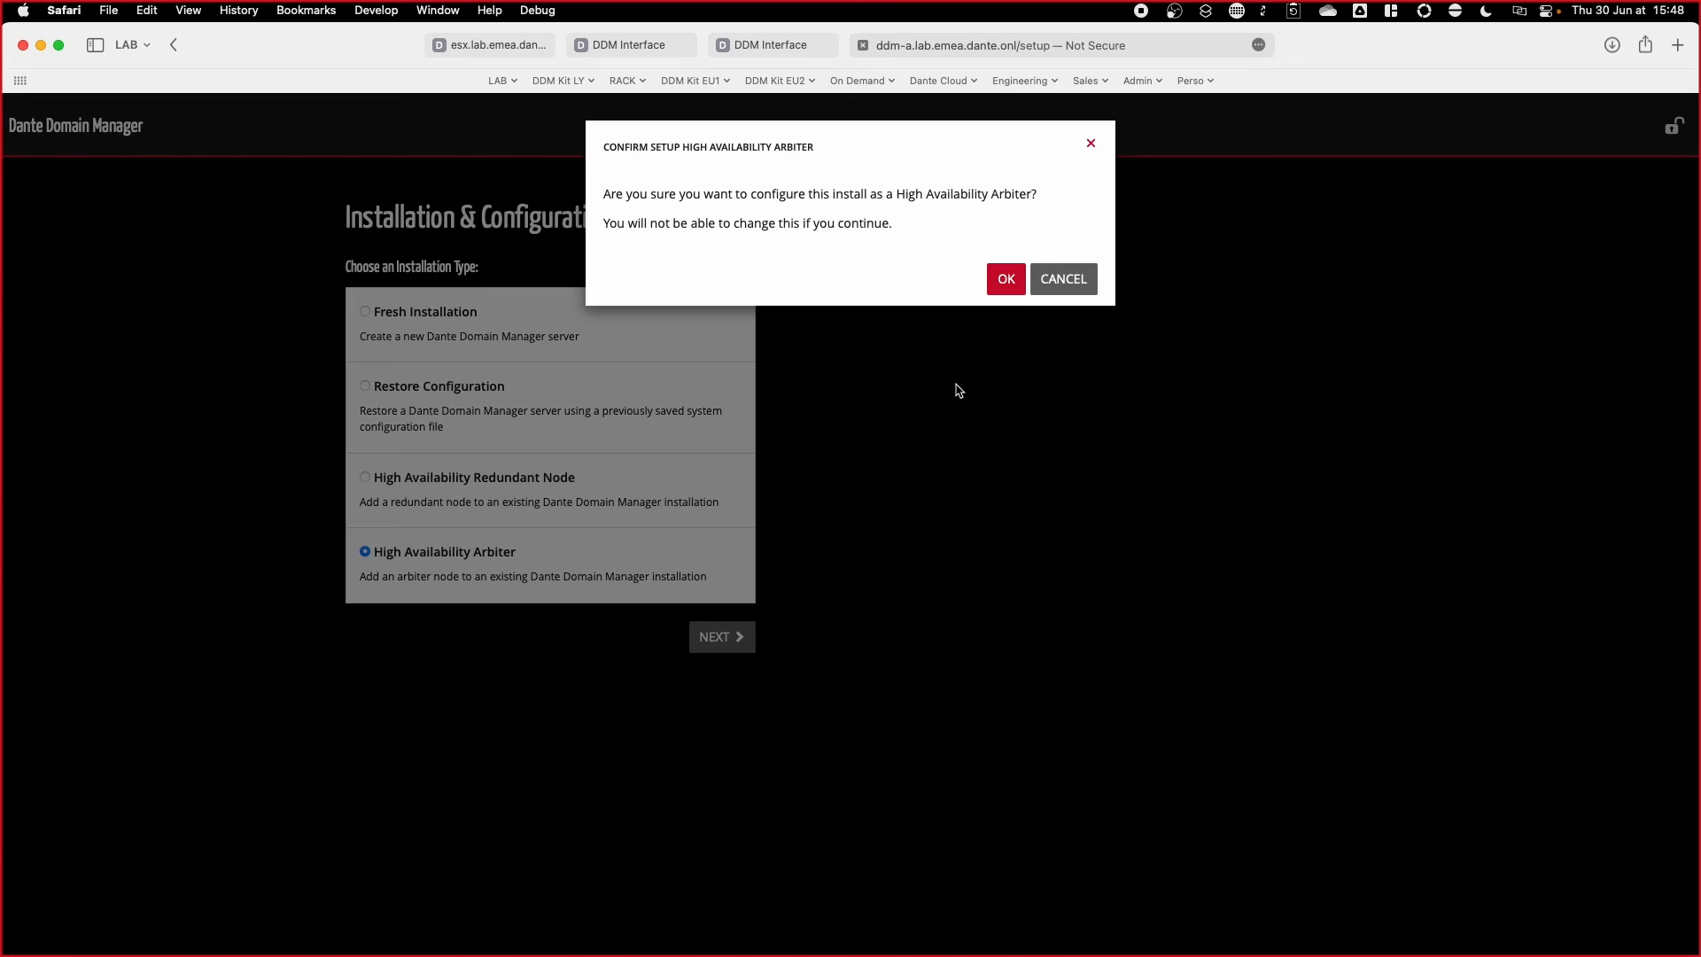
pyautogui.click(1006, 279)
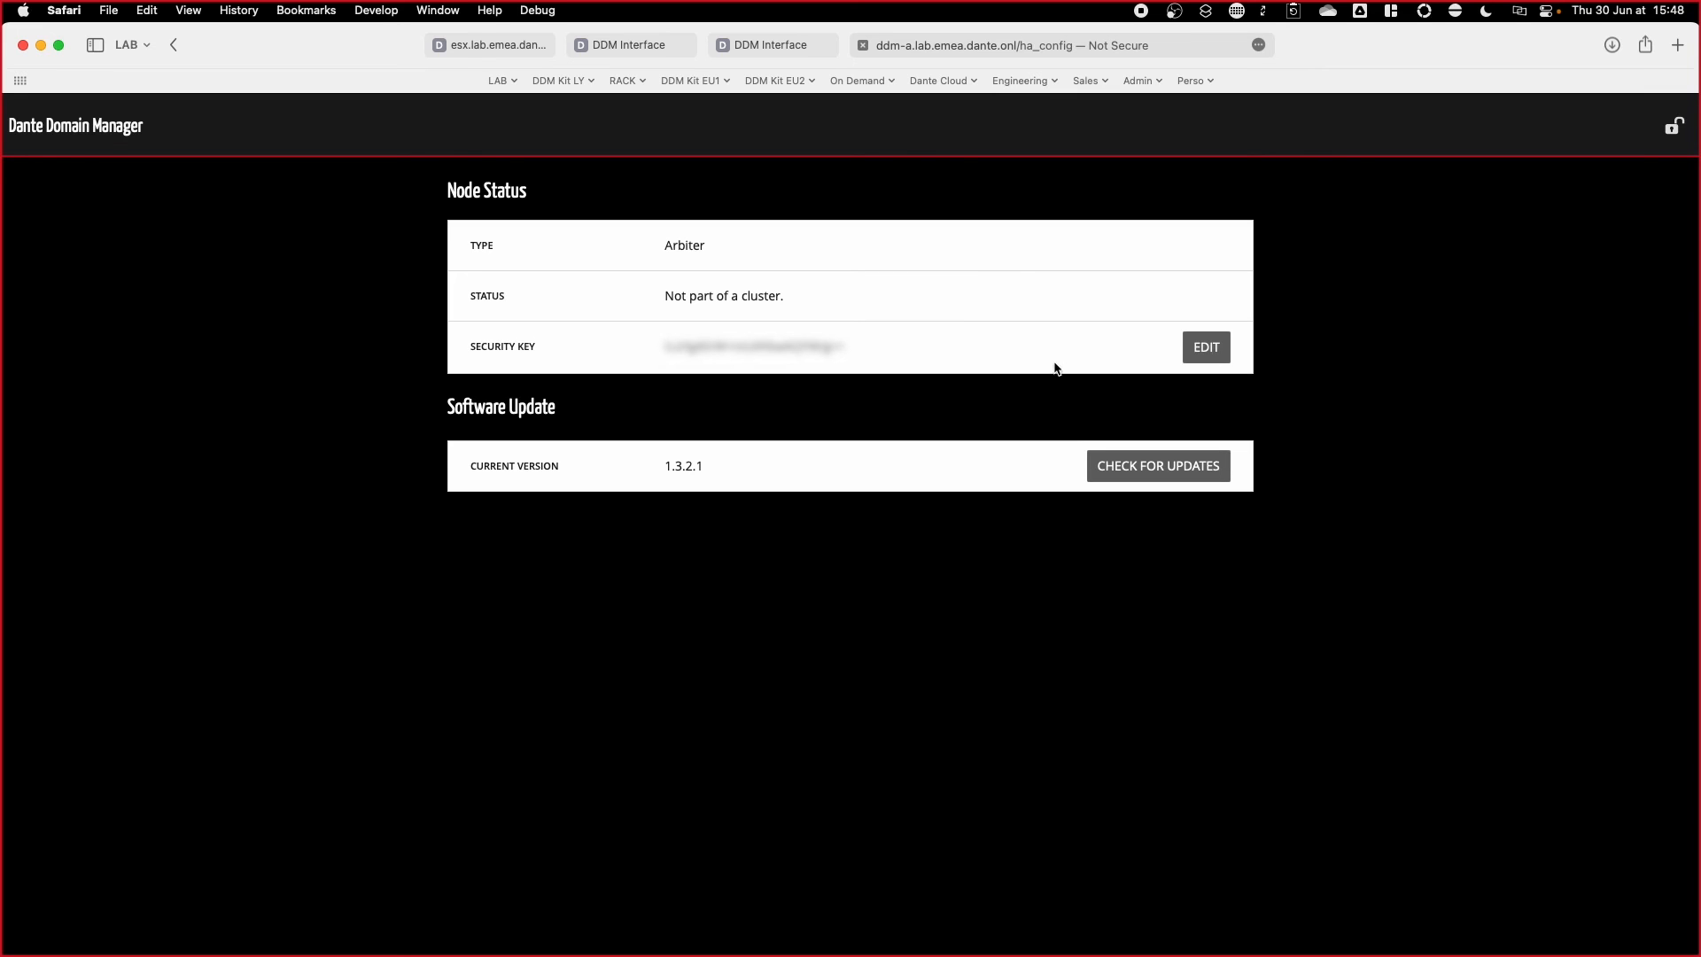
# Step: On ddm-1, switch the High Availability cluster status to Enabled
pyautogui.click(649, 46)
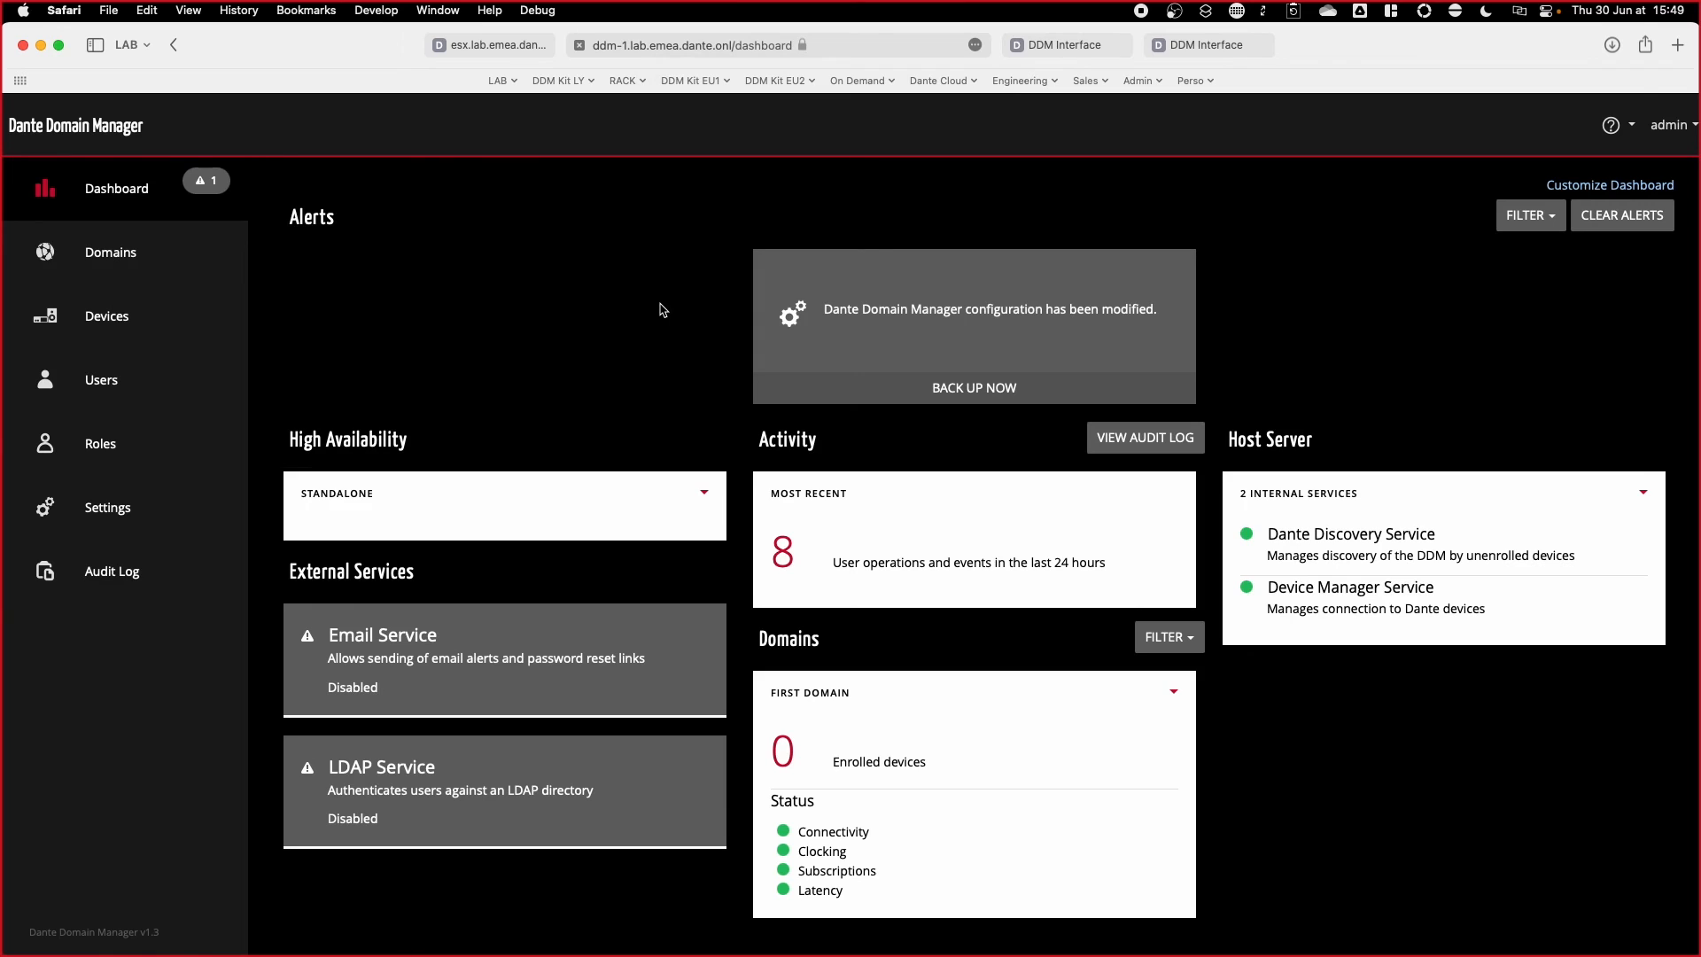
pyautogui.click(114, 511)
pyautogui.click(353, 434)
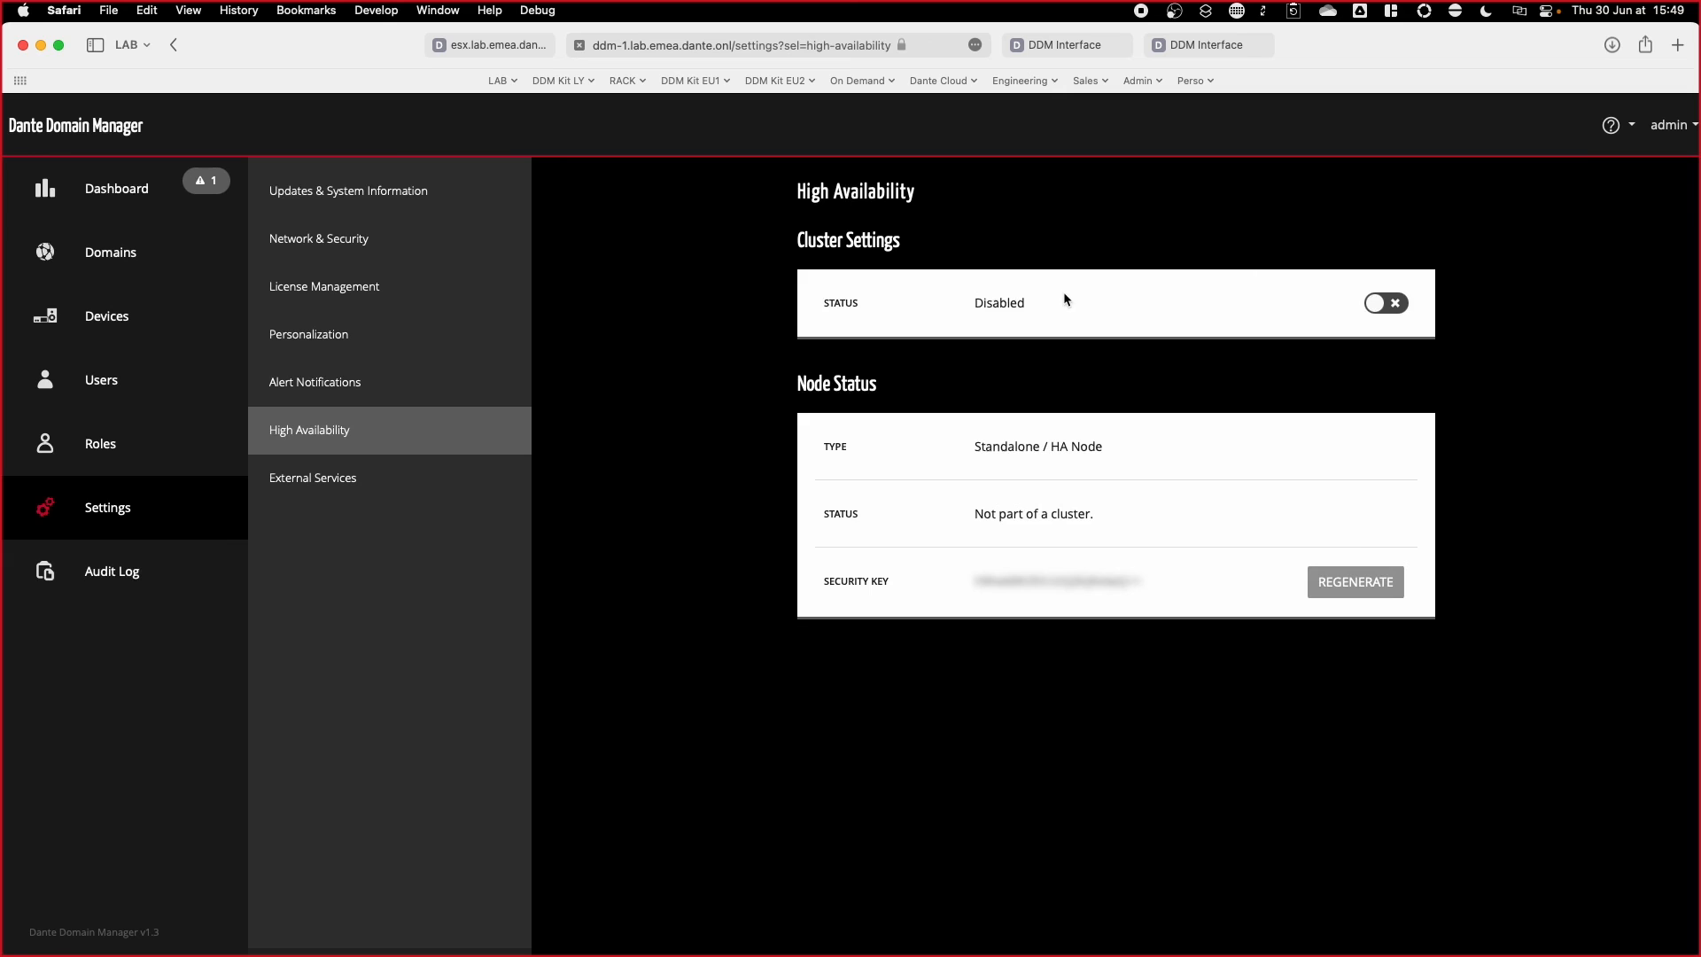
pyautogui.click(1387, 305)
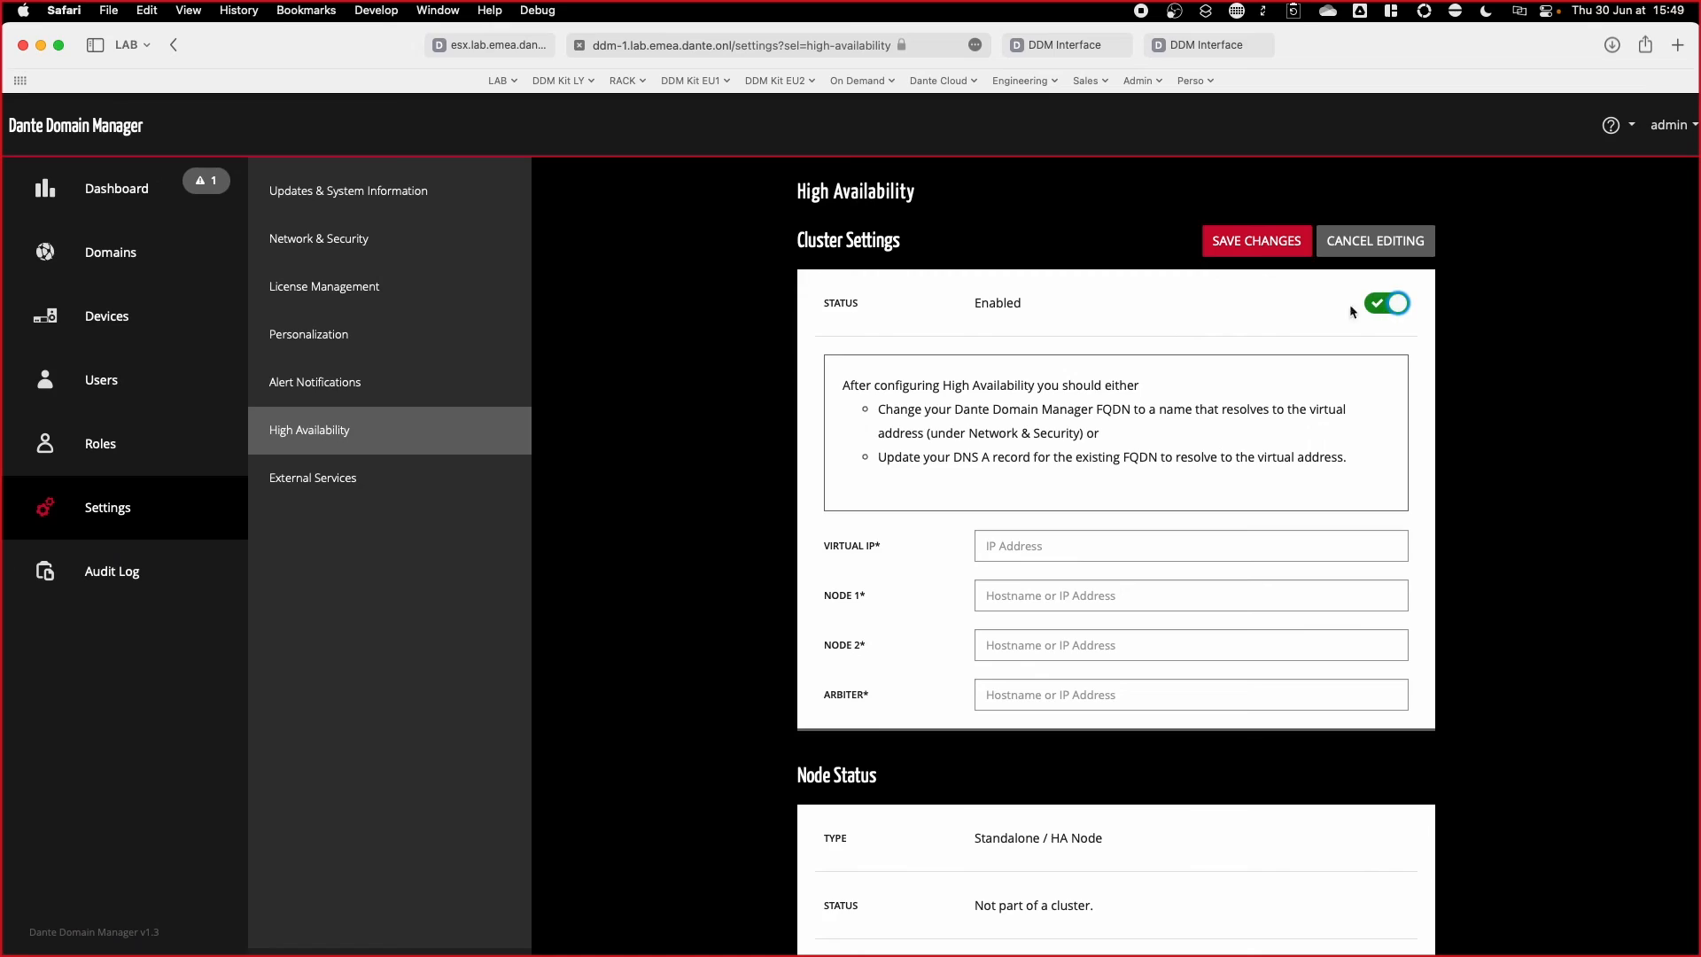
# Step: Enter virtual IP 10.101.1.100, nodes ddm-1 and ddm-2, and arbiter ddm-a under lab.emea.dante.onl
pyautogui.scroll(-2, 868, 421)
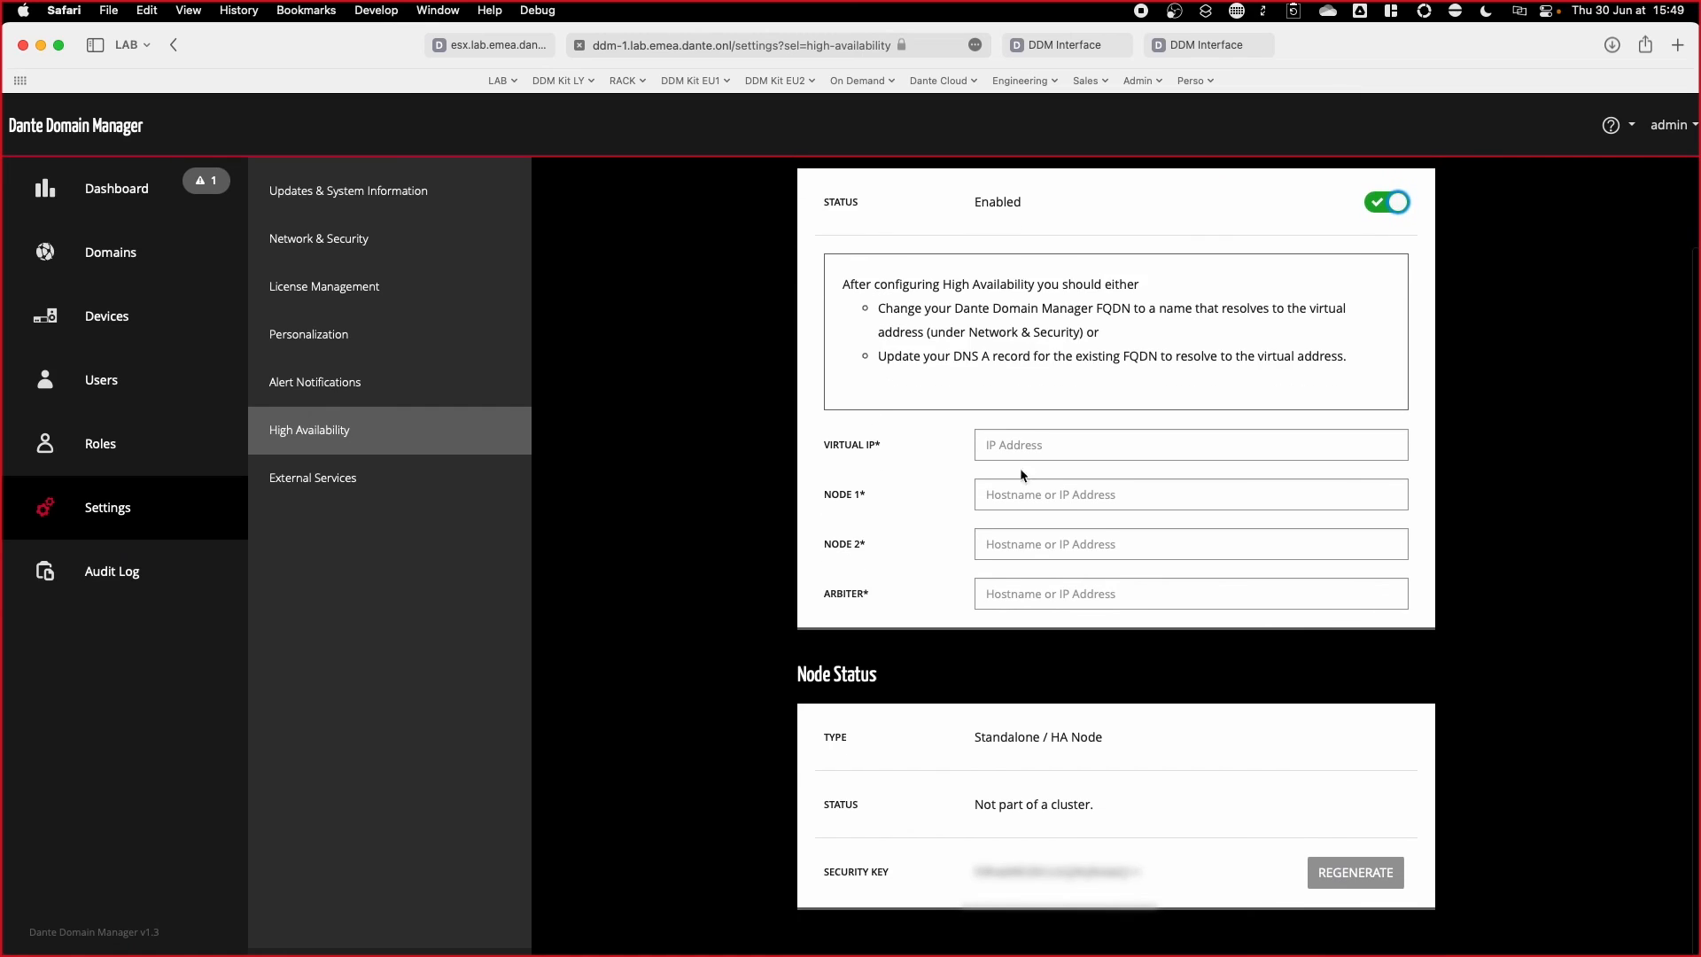
pyautogui.click(1107, 444)
pyautogui.write('10.101.1')
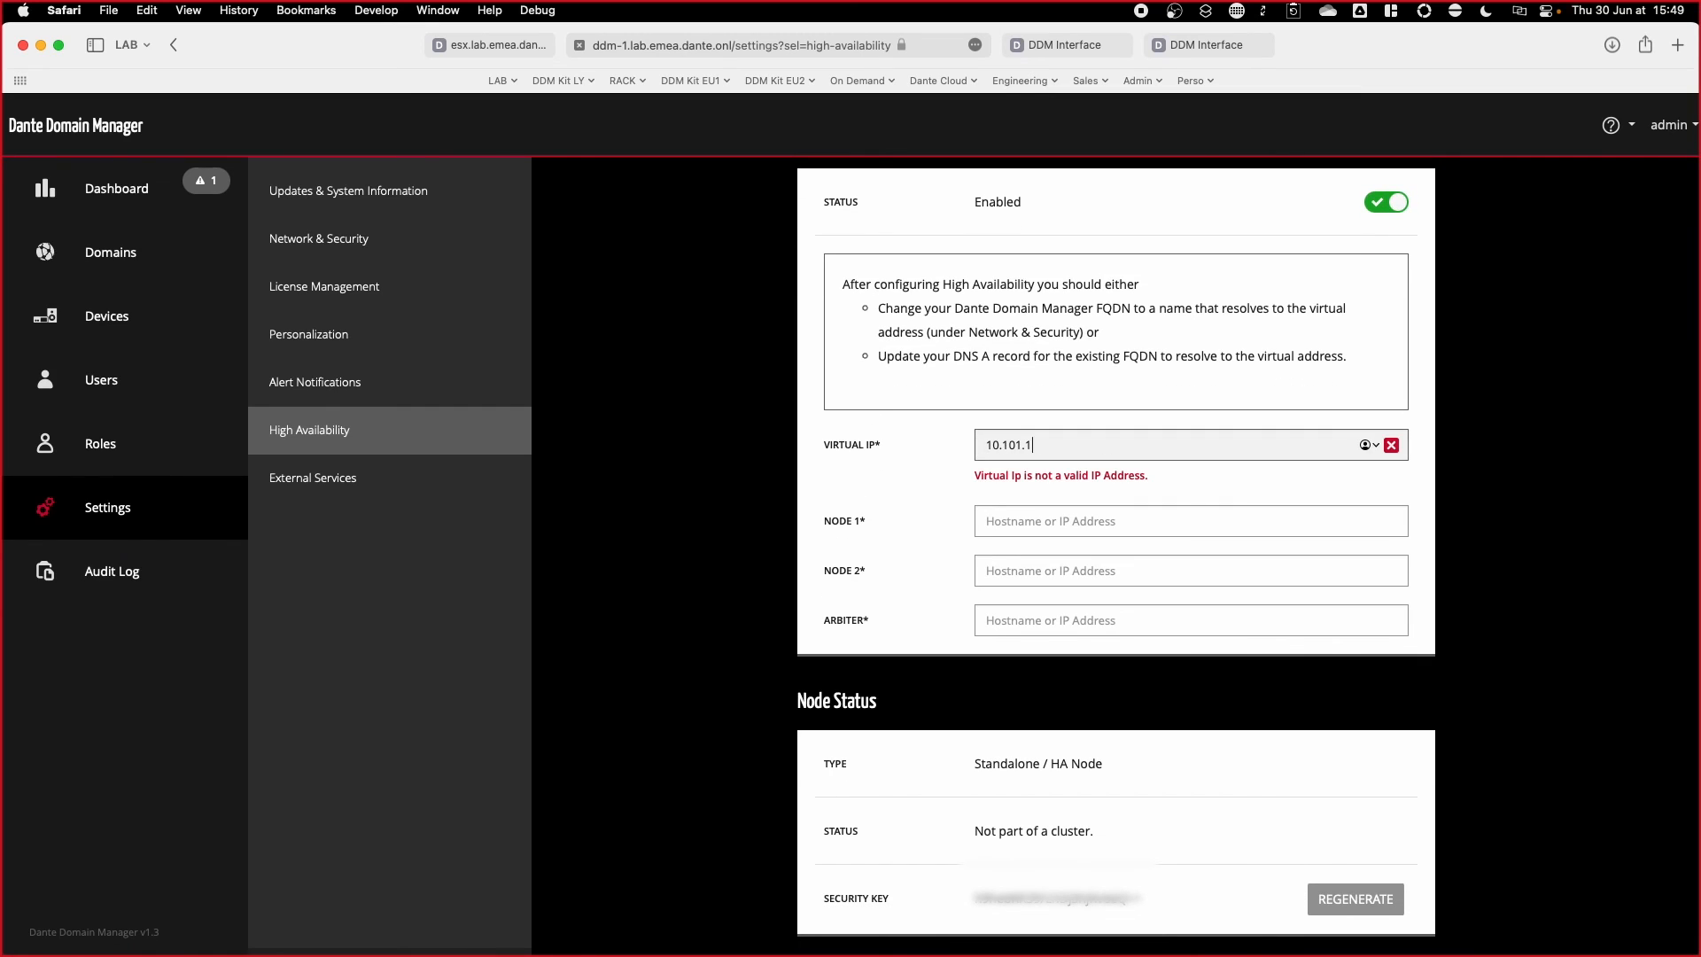
pyautogui.write('.100')
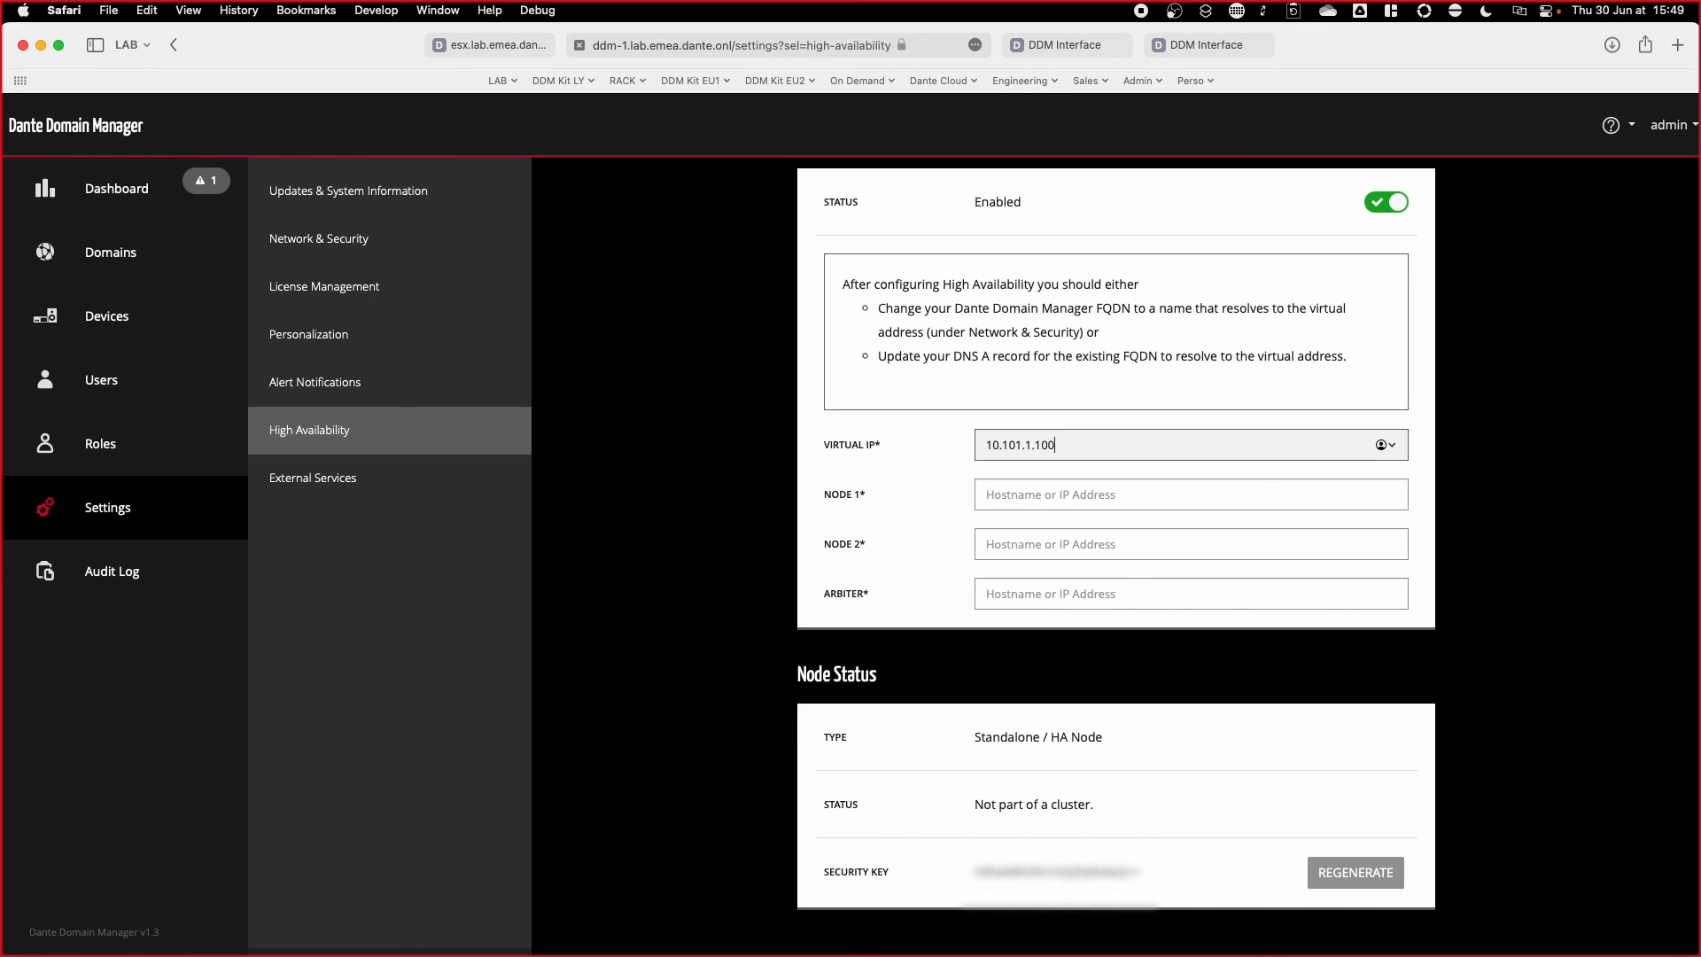
pyautogui.press('Tab')
pyautogui.write('ddm-')
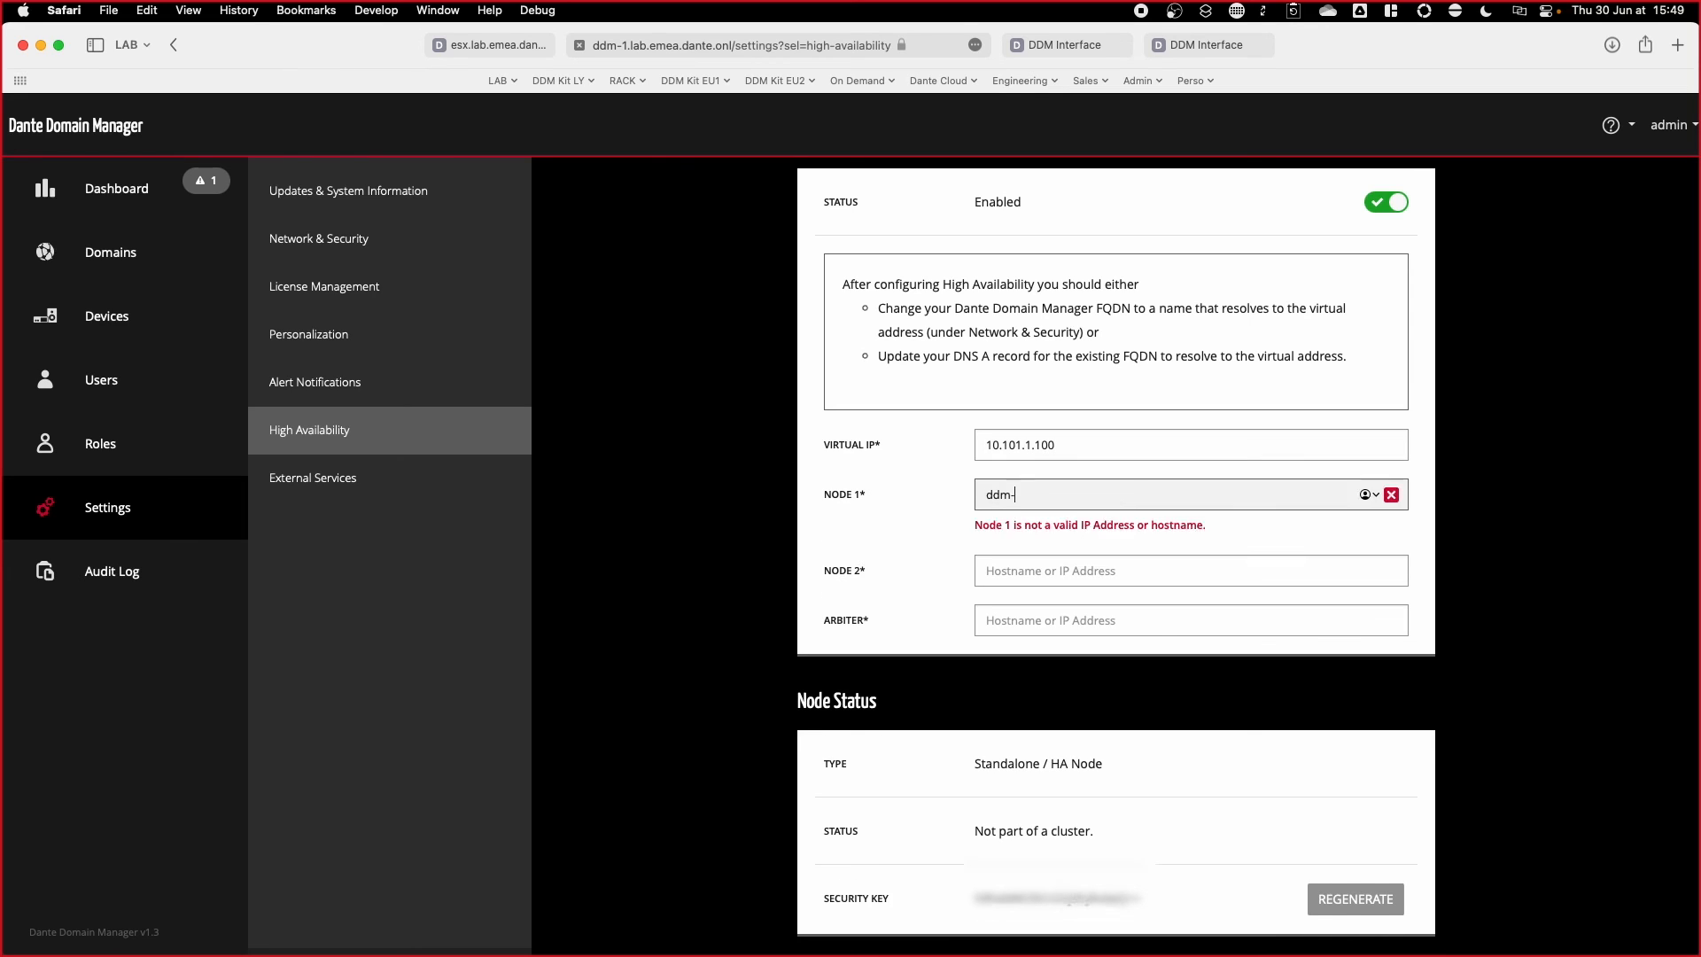
pyautogui.write('1.lab.')
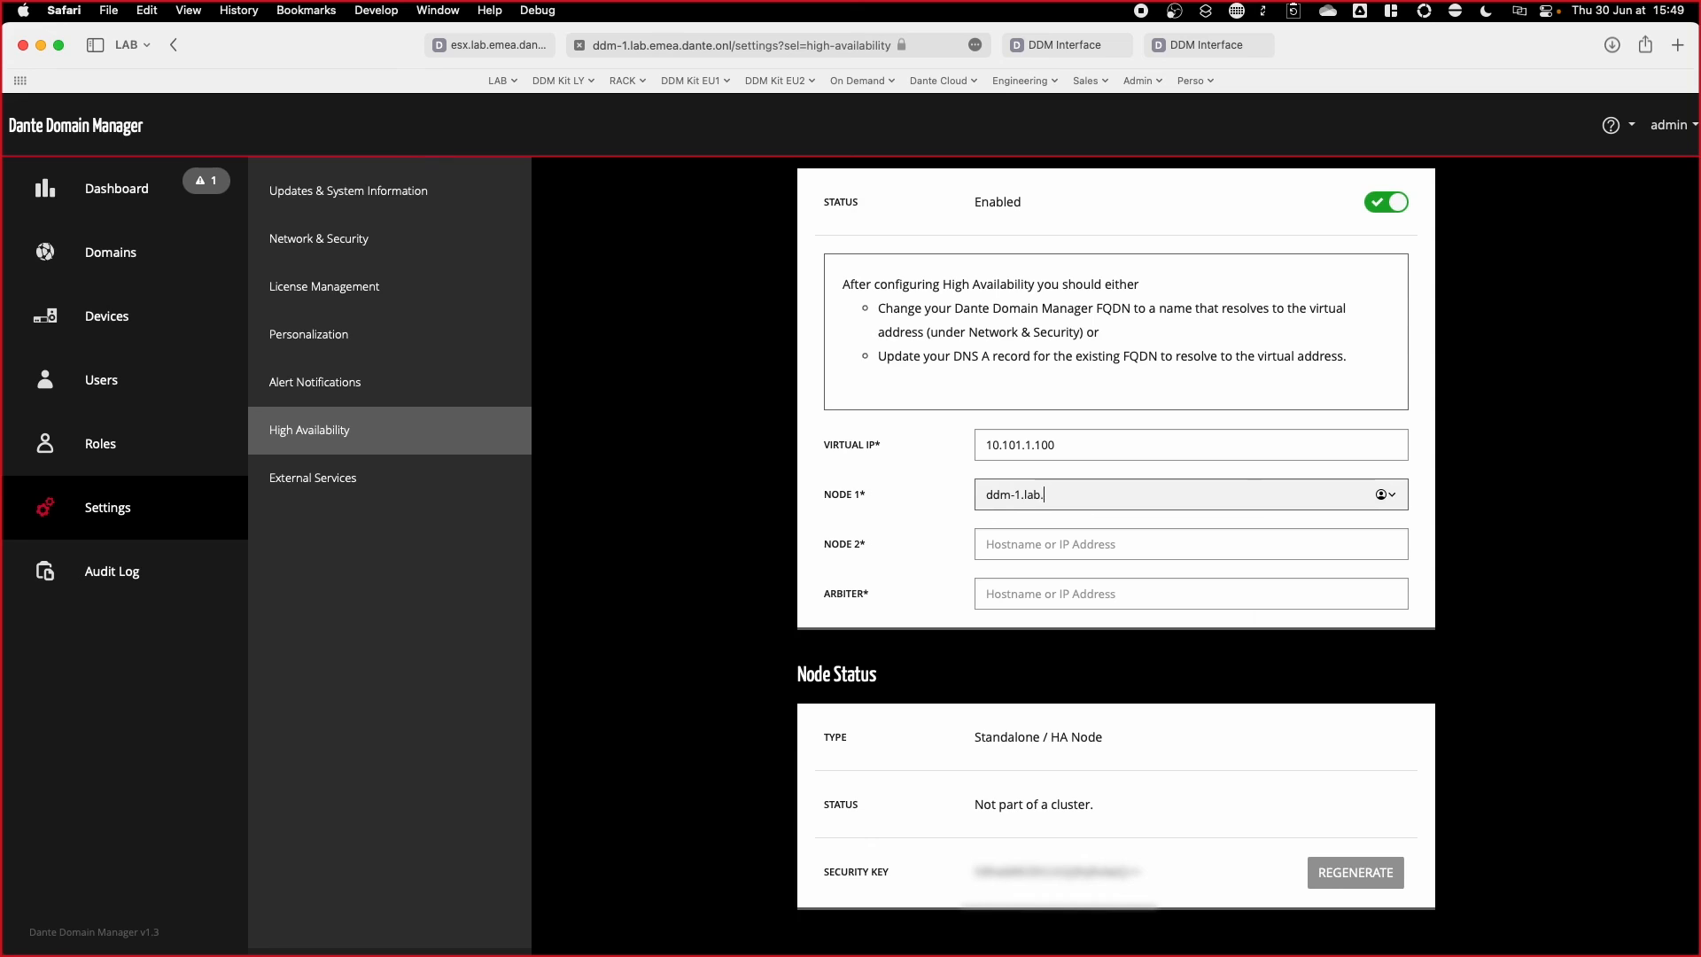
pyautogui.write('emea.dante.onl')
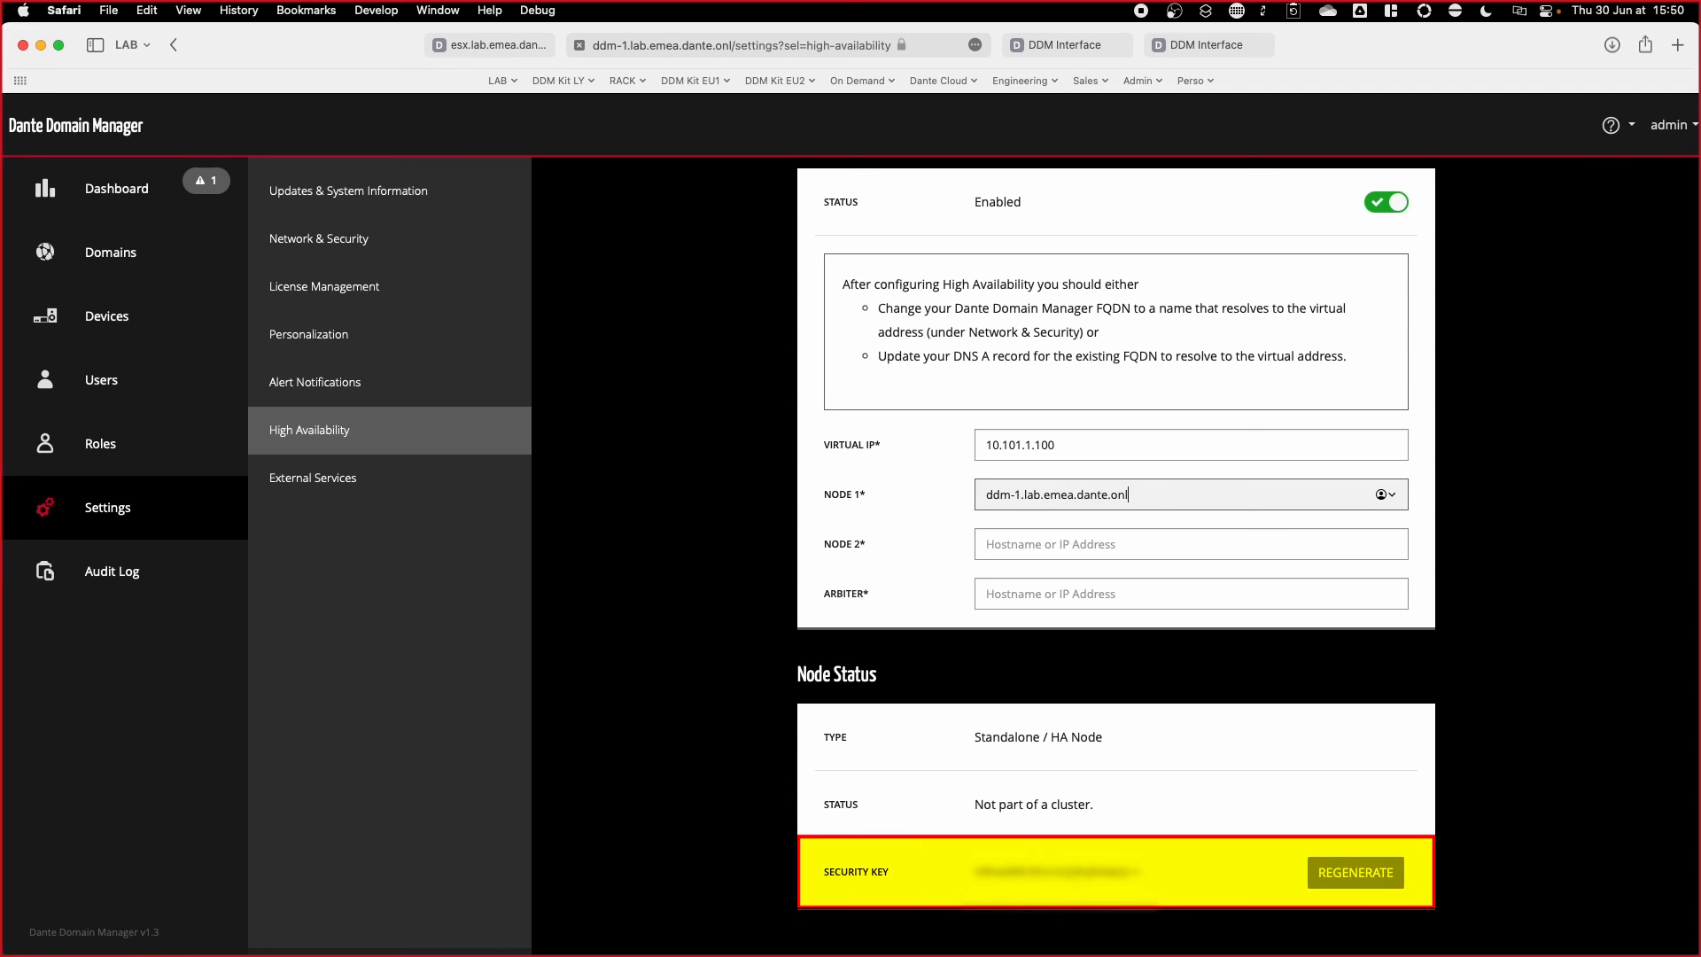
pyautogui.press('Tab')
pyautogui.write('ddm-')
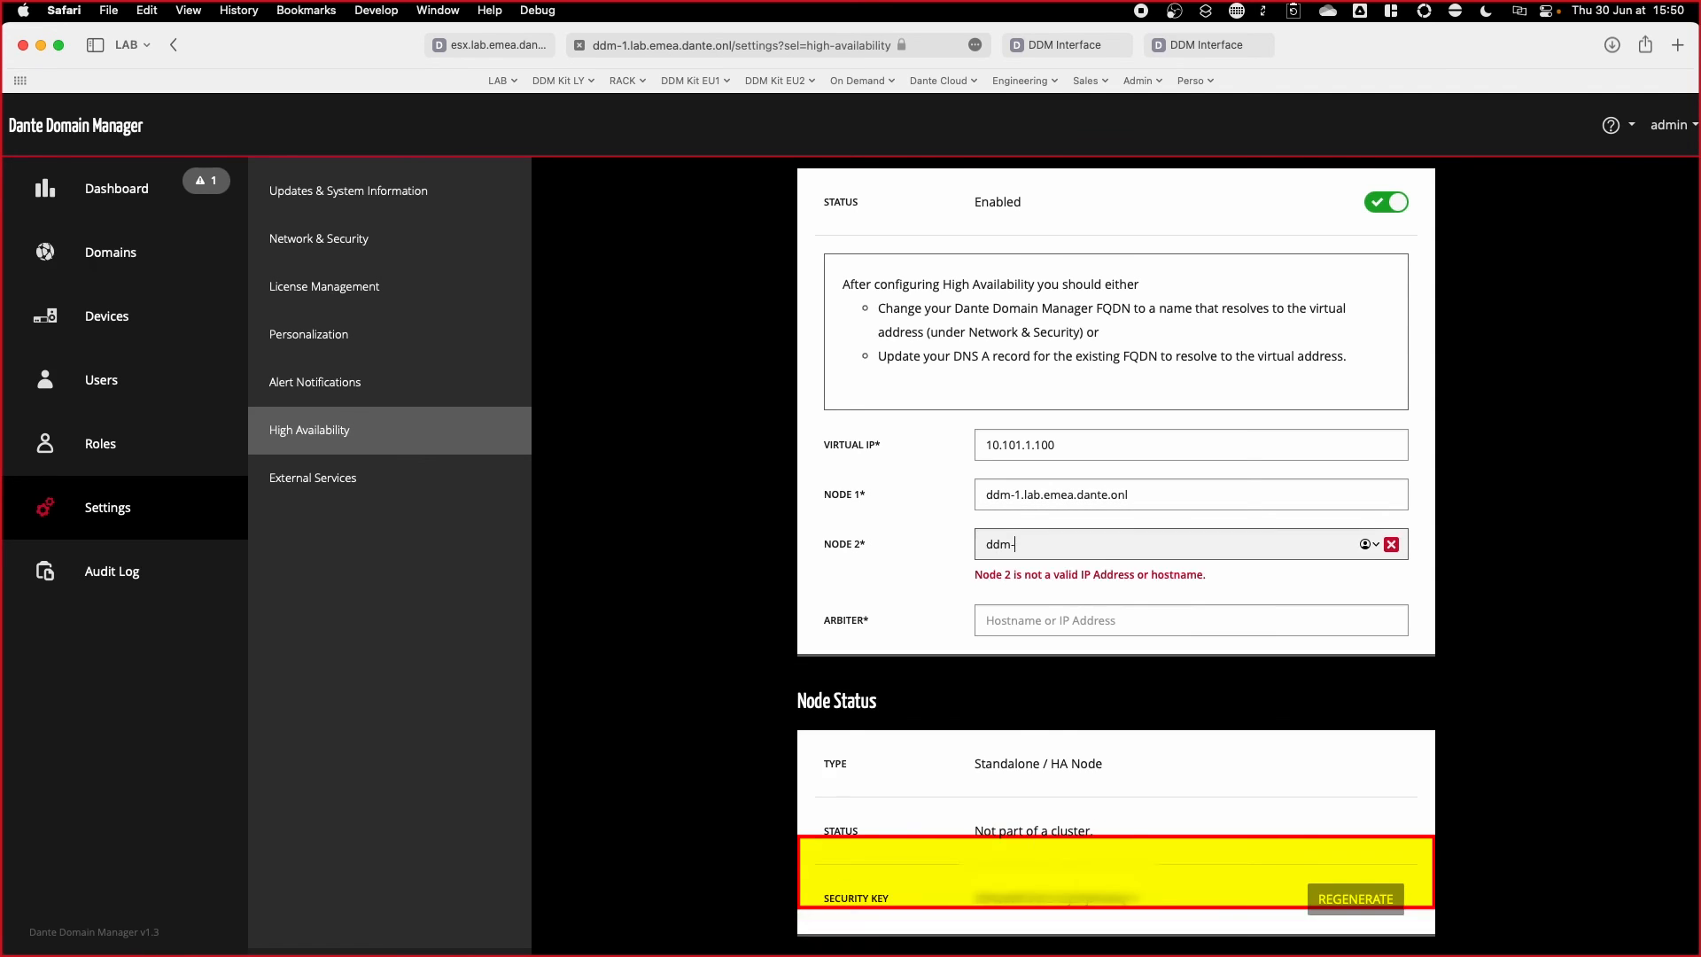
pyautogui.write('2.lab.emea.dante.onl')
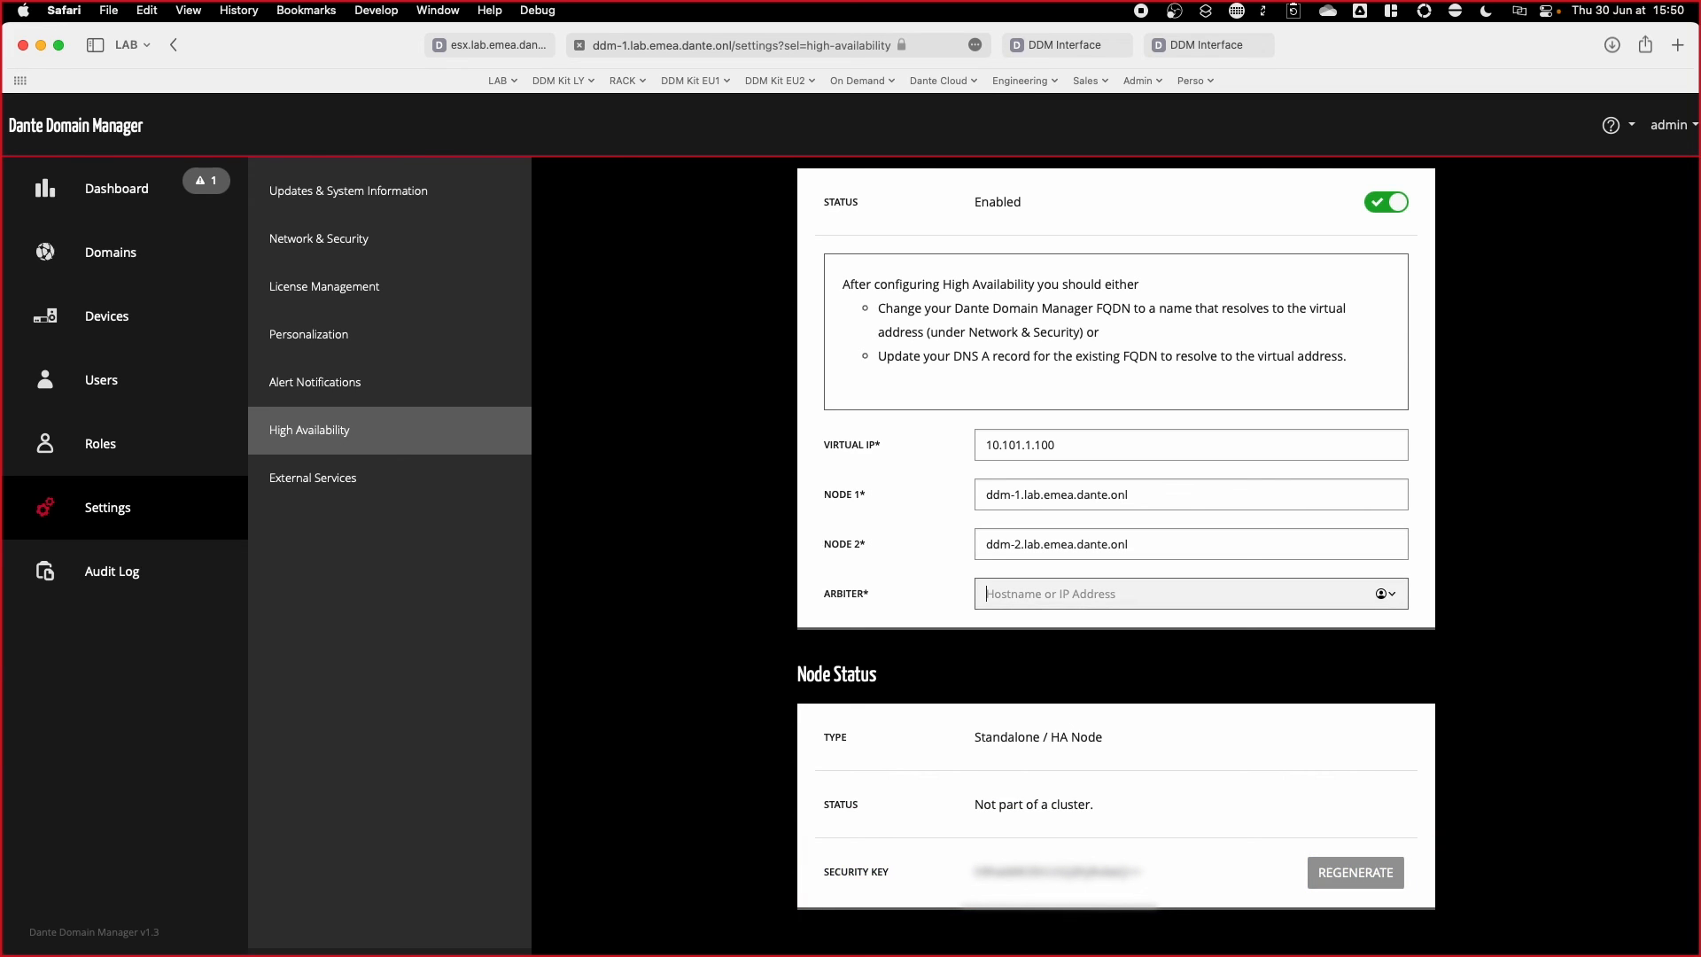
pyautogui.press('Tab')
pyautogui.write('ddm-a.lab.emea.dante.onl')
pyautogui.press('Tab')
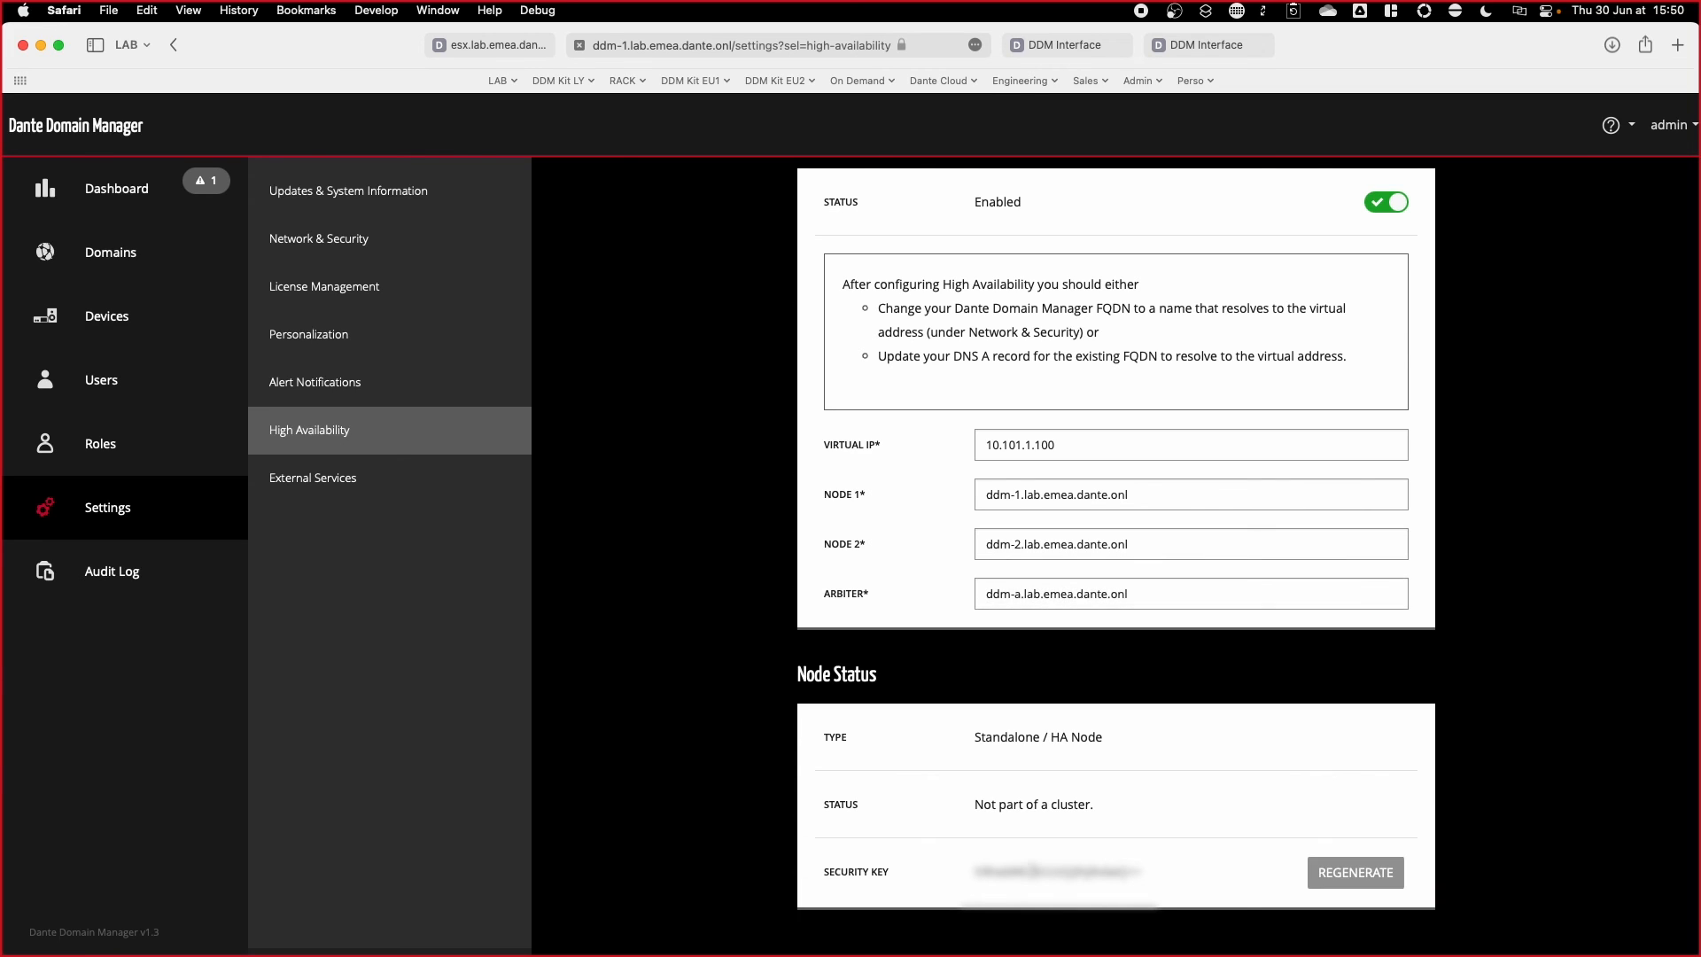
# Step: Paste ddm-1's security key as the HA security key on ddm-2 and arbiter ddm-a
pyautogui.click(1072, 46)
pyautogui.click(1205, 350)
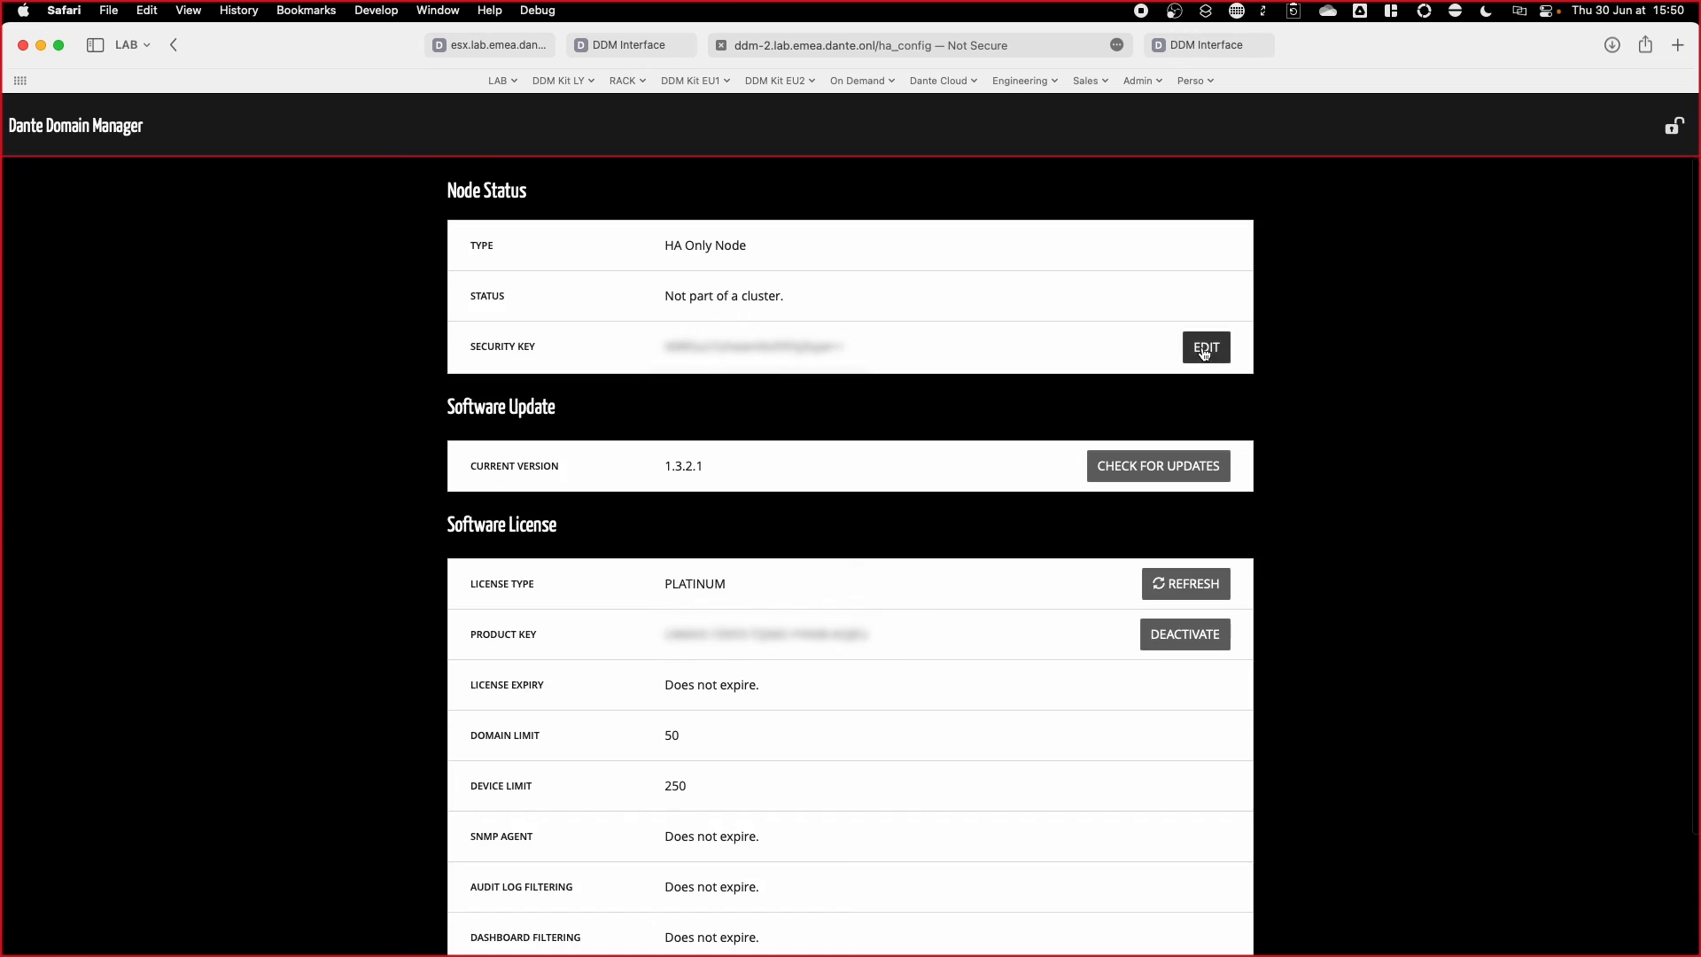
pyautogui.click(915, 243)
pyautogui.press('super+v')
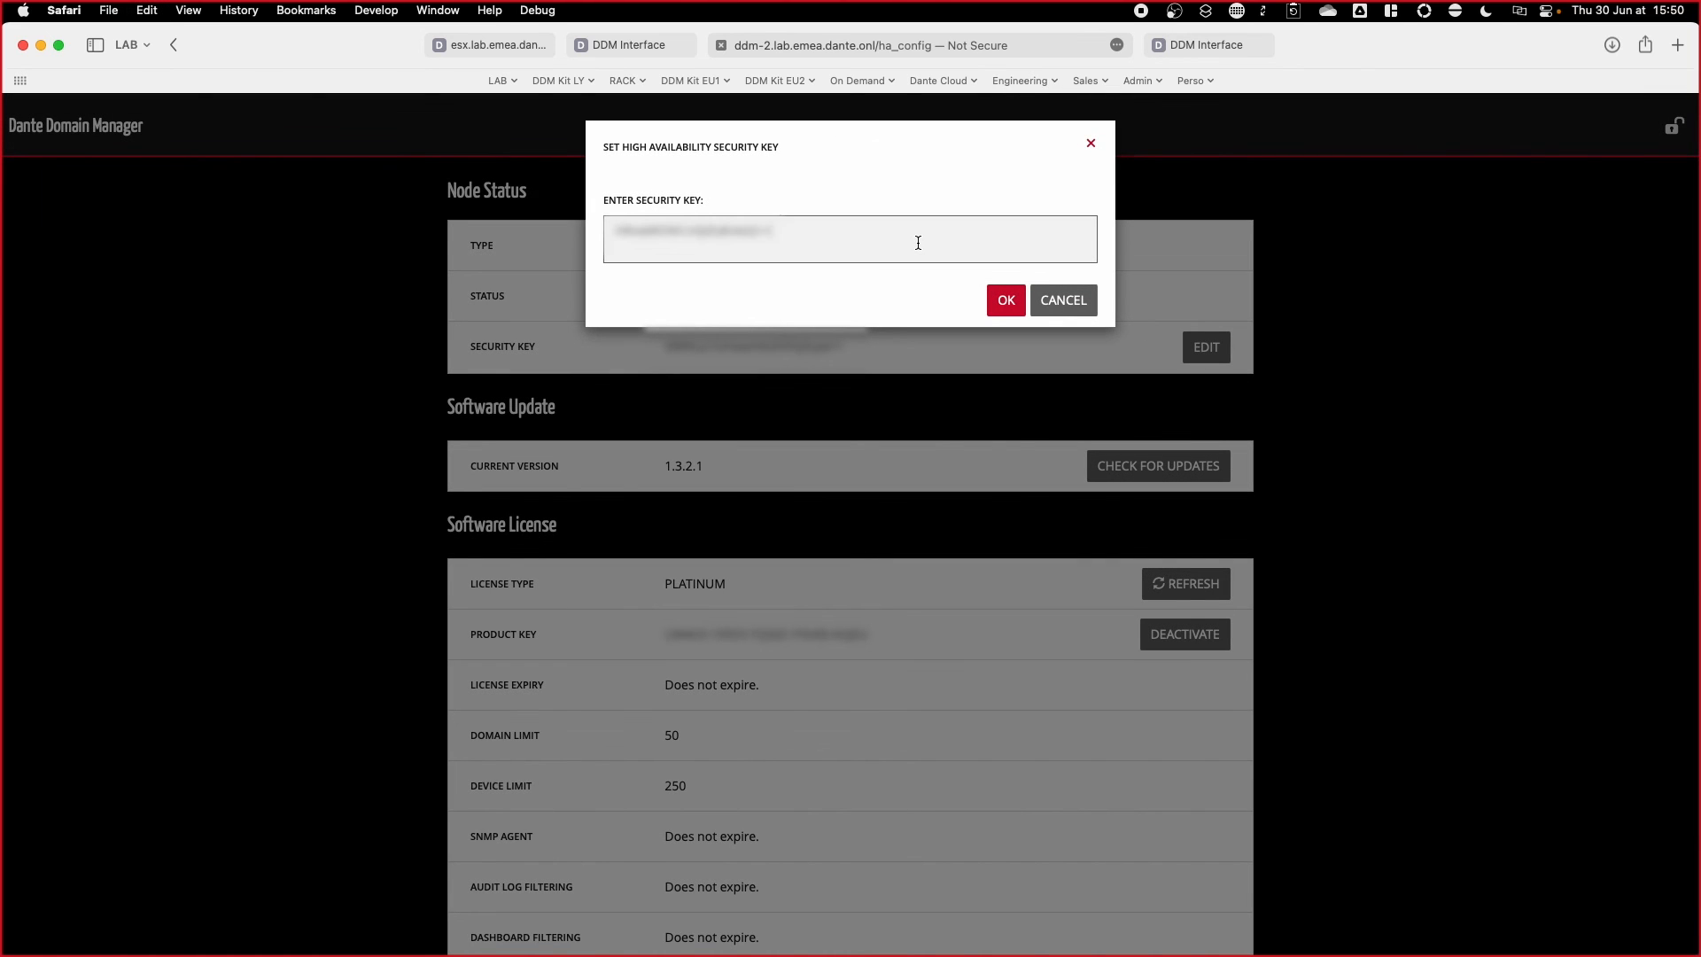
pyautogui.click(1003, 298)
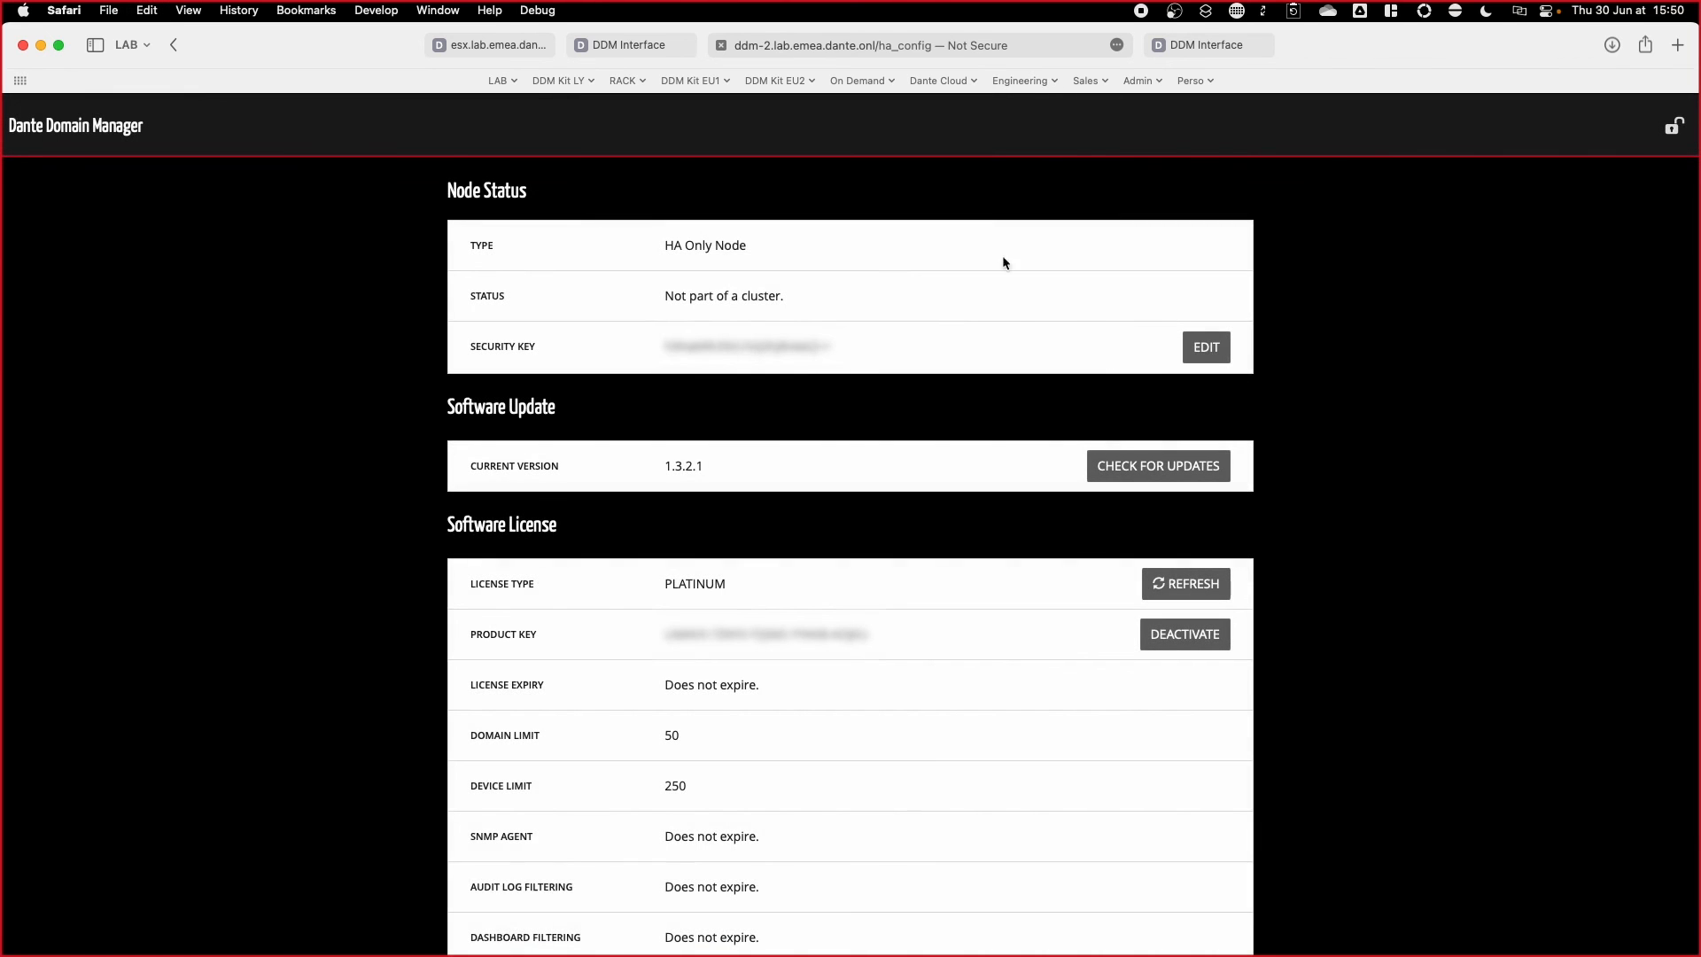
pyautogui.click(1201, 46)
pyautogui.click(1206, 347)
pyautogui.click(832, 227)
pyautogui.press('super+v')
pyautogui.click(1001, 305)
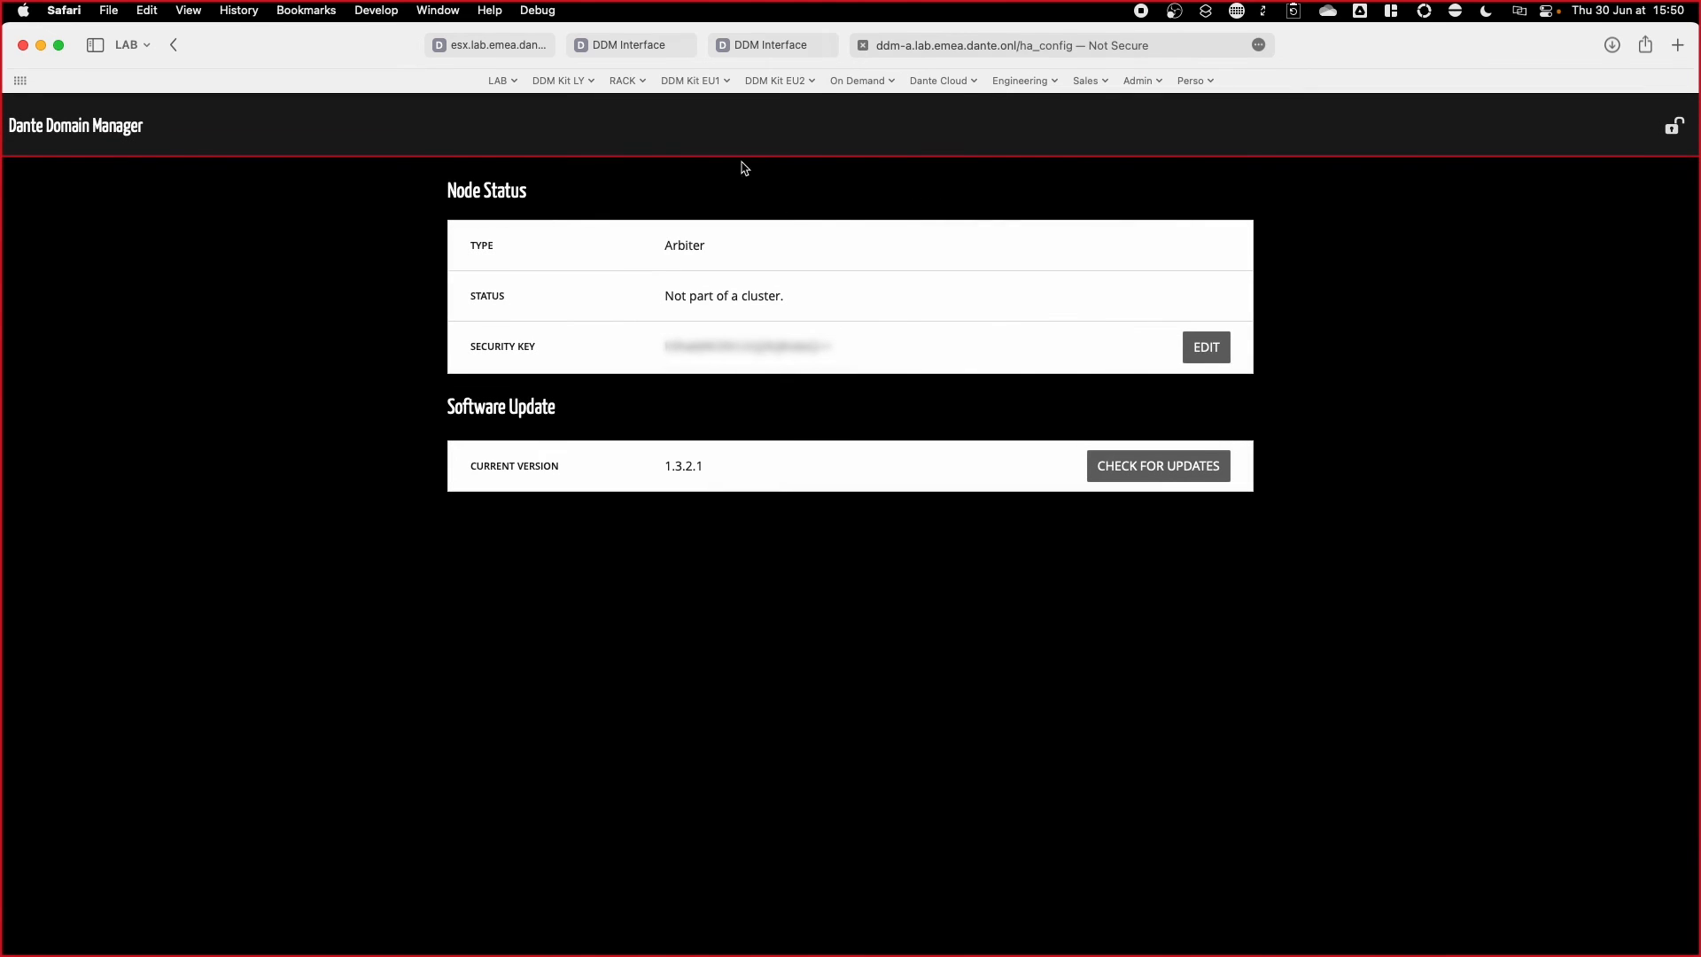
# Step: Save ddm-1's High Availability settings and confirm creating the cluster
pyautogui.click(762, 45)
pyautogui.click(650, 46)
pyautogui.click(1257, 221)
pyautogui.click(1008, 295)
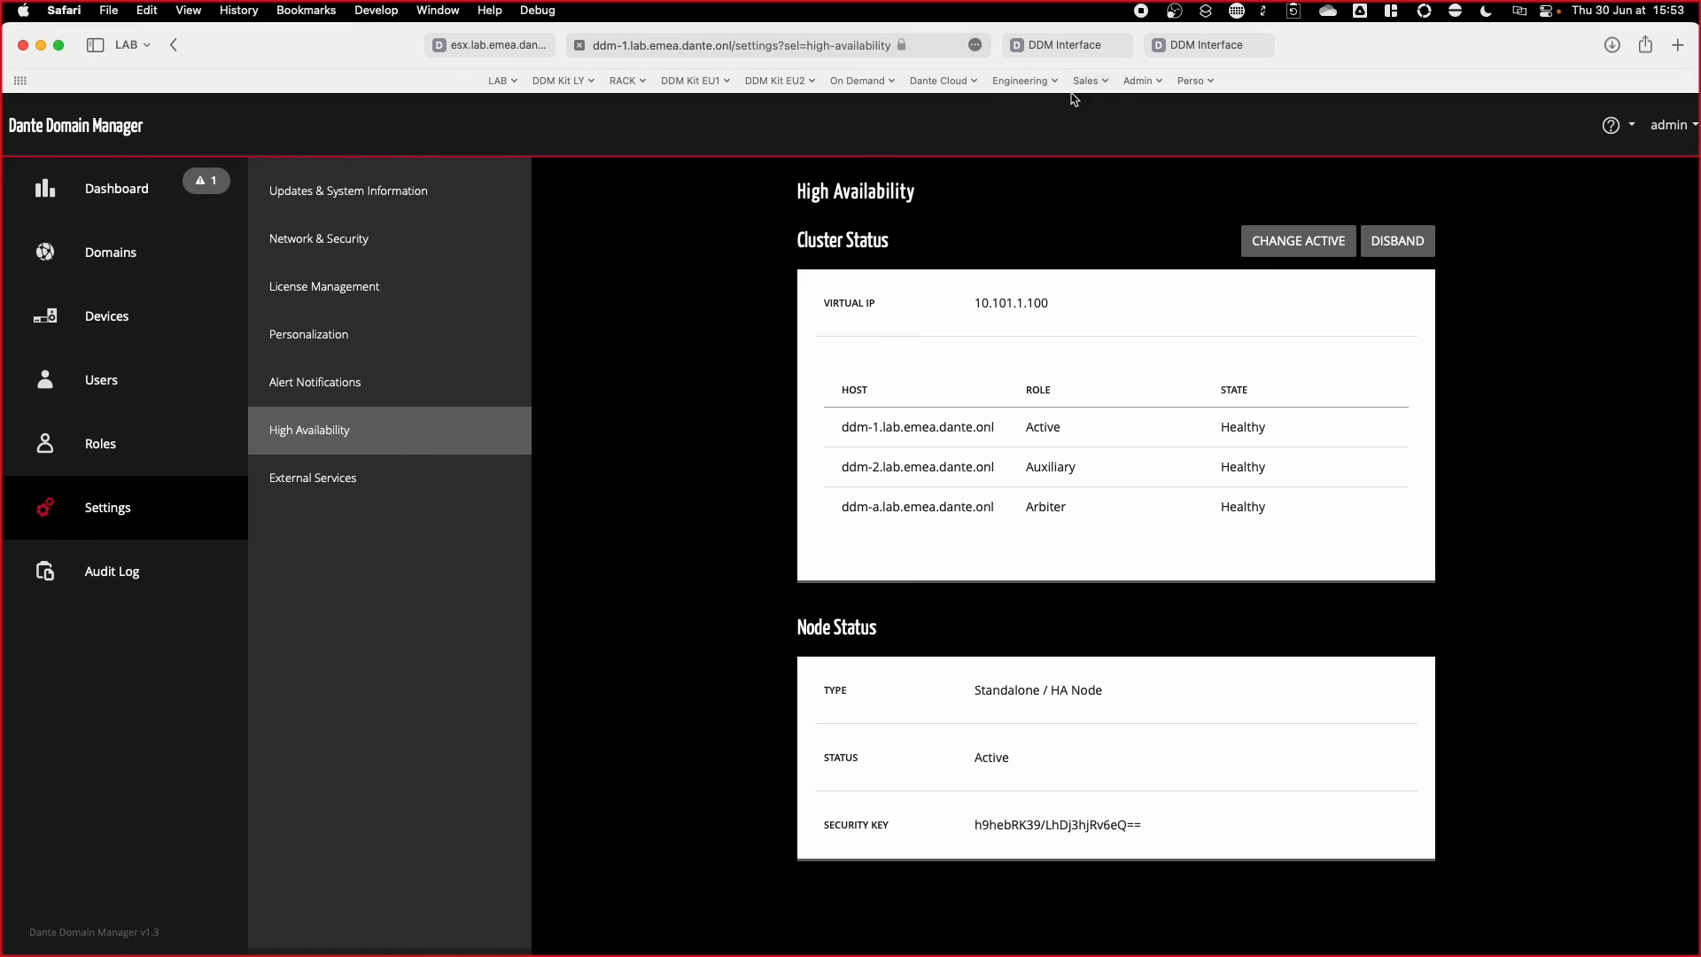
# Step: Reload the ddm-2 and ddm-a tabs and close both, now showing 502 Bad Gateway
pyautogui.moveTo(1065, 51)
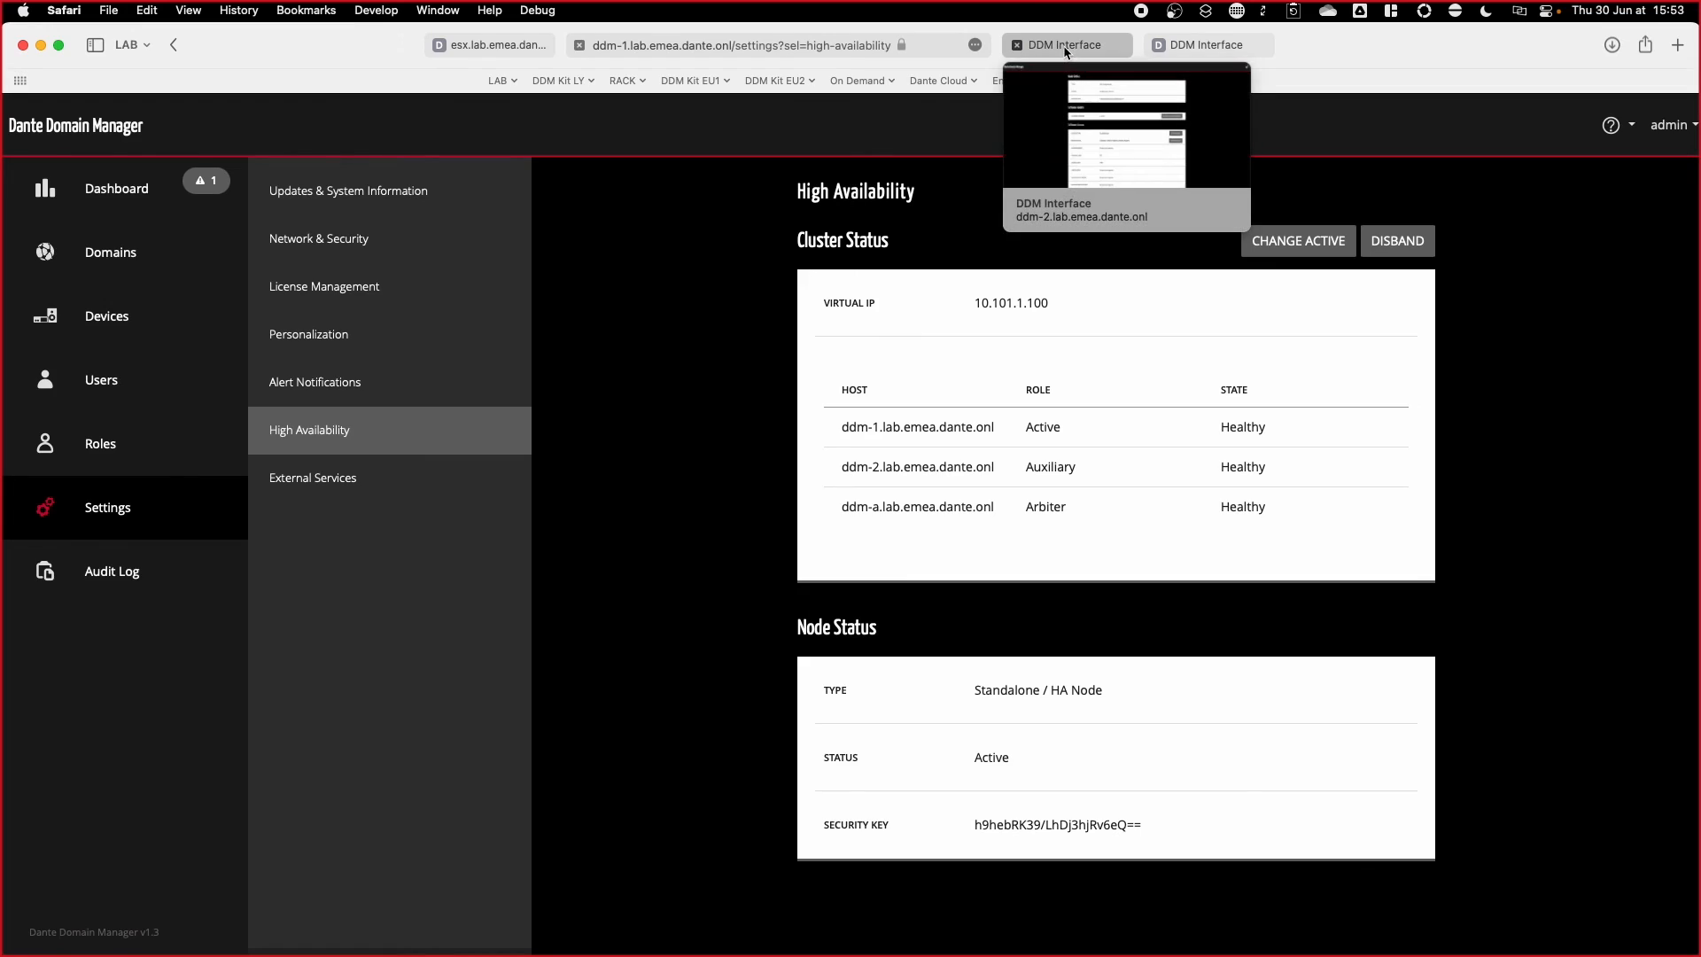
pyautogui.click(1065, 49)
pyautogui.click(1095, 44)
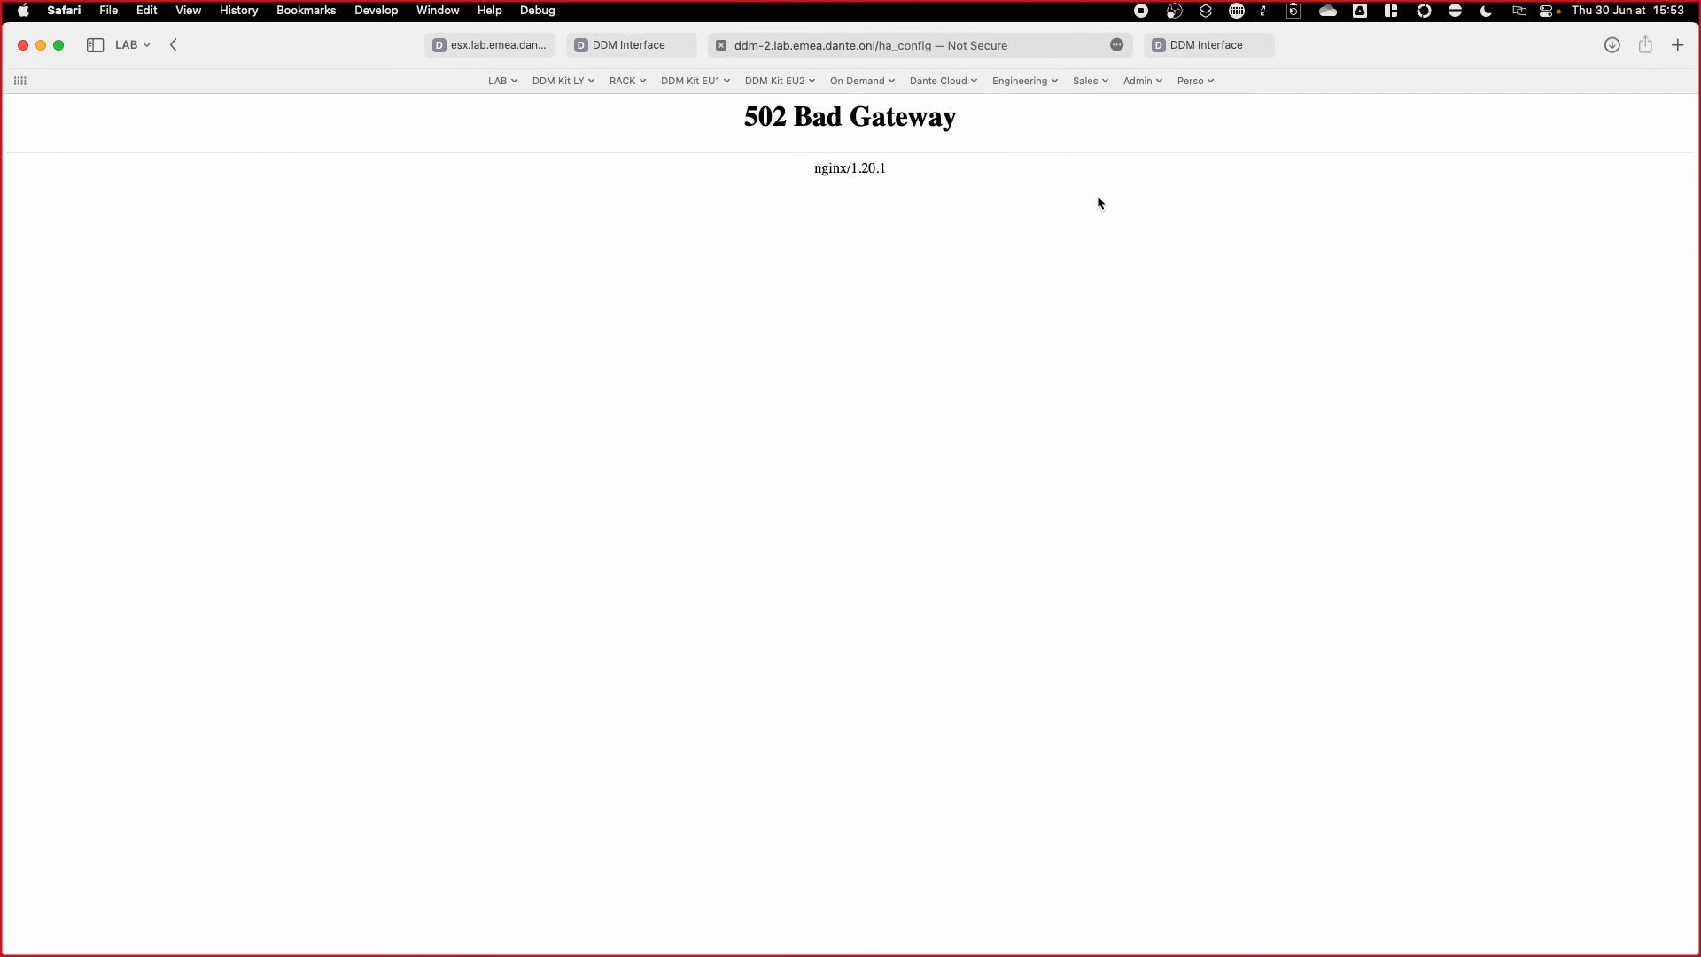
pyautogui.click(721, 45)
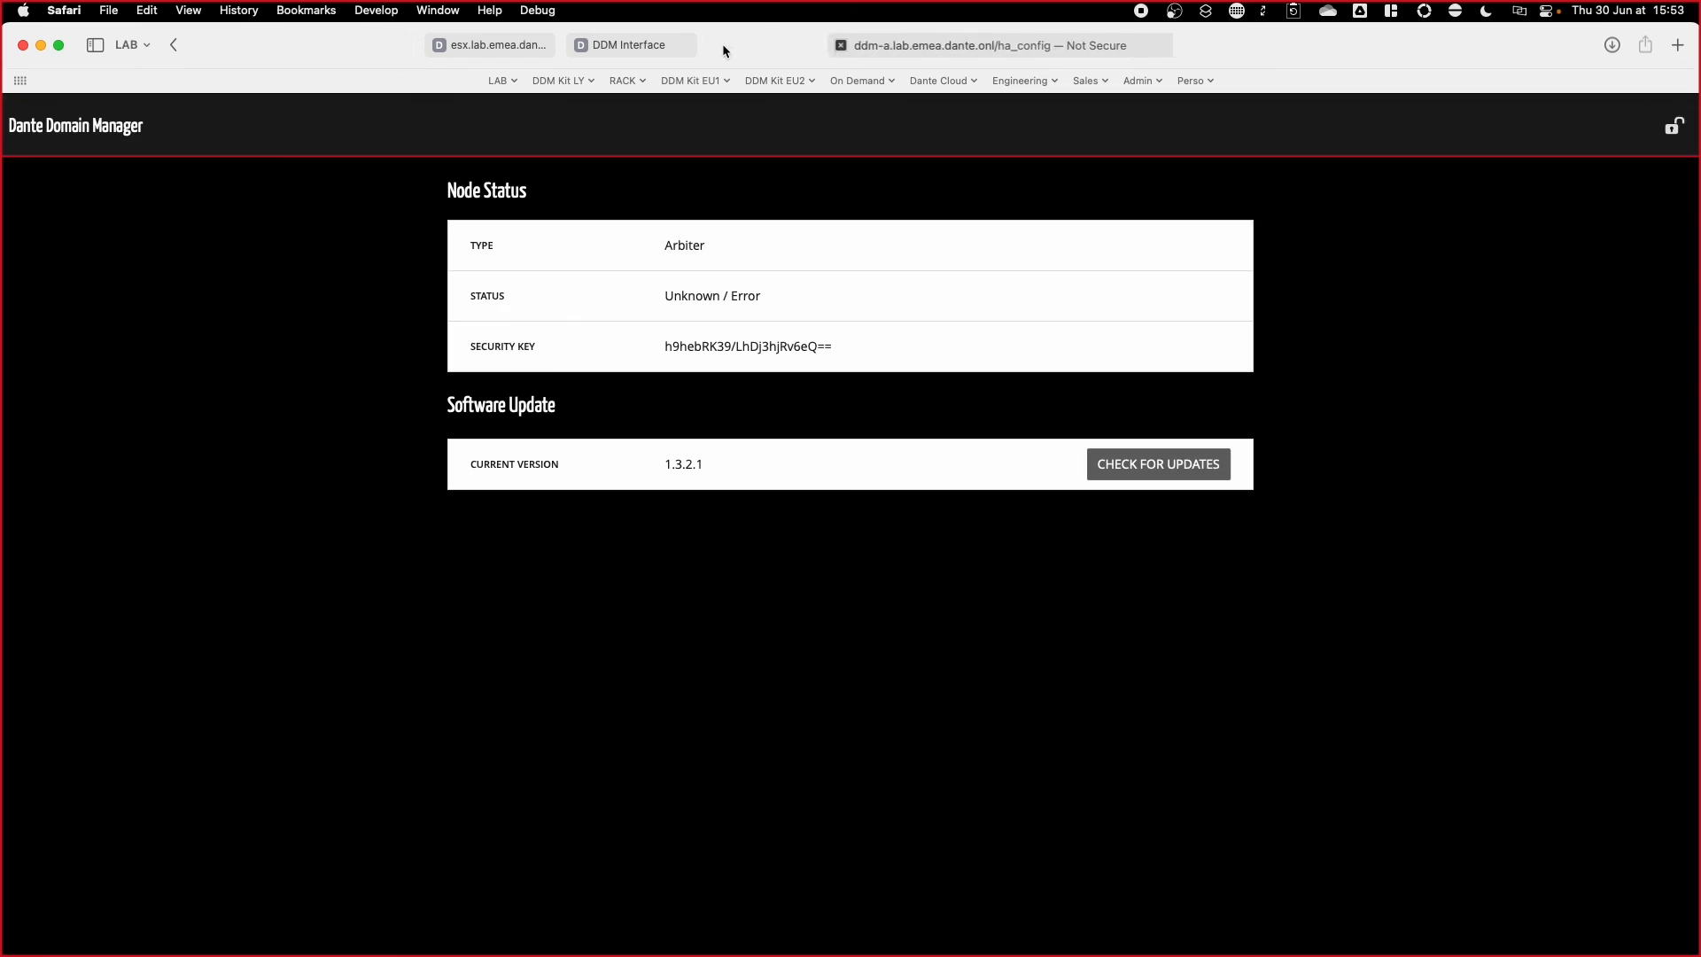
pyautogui.click(1095, 46)
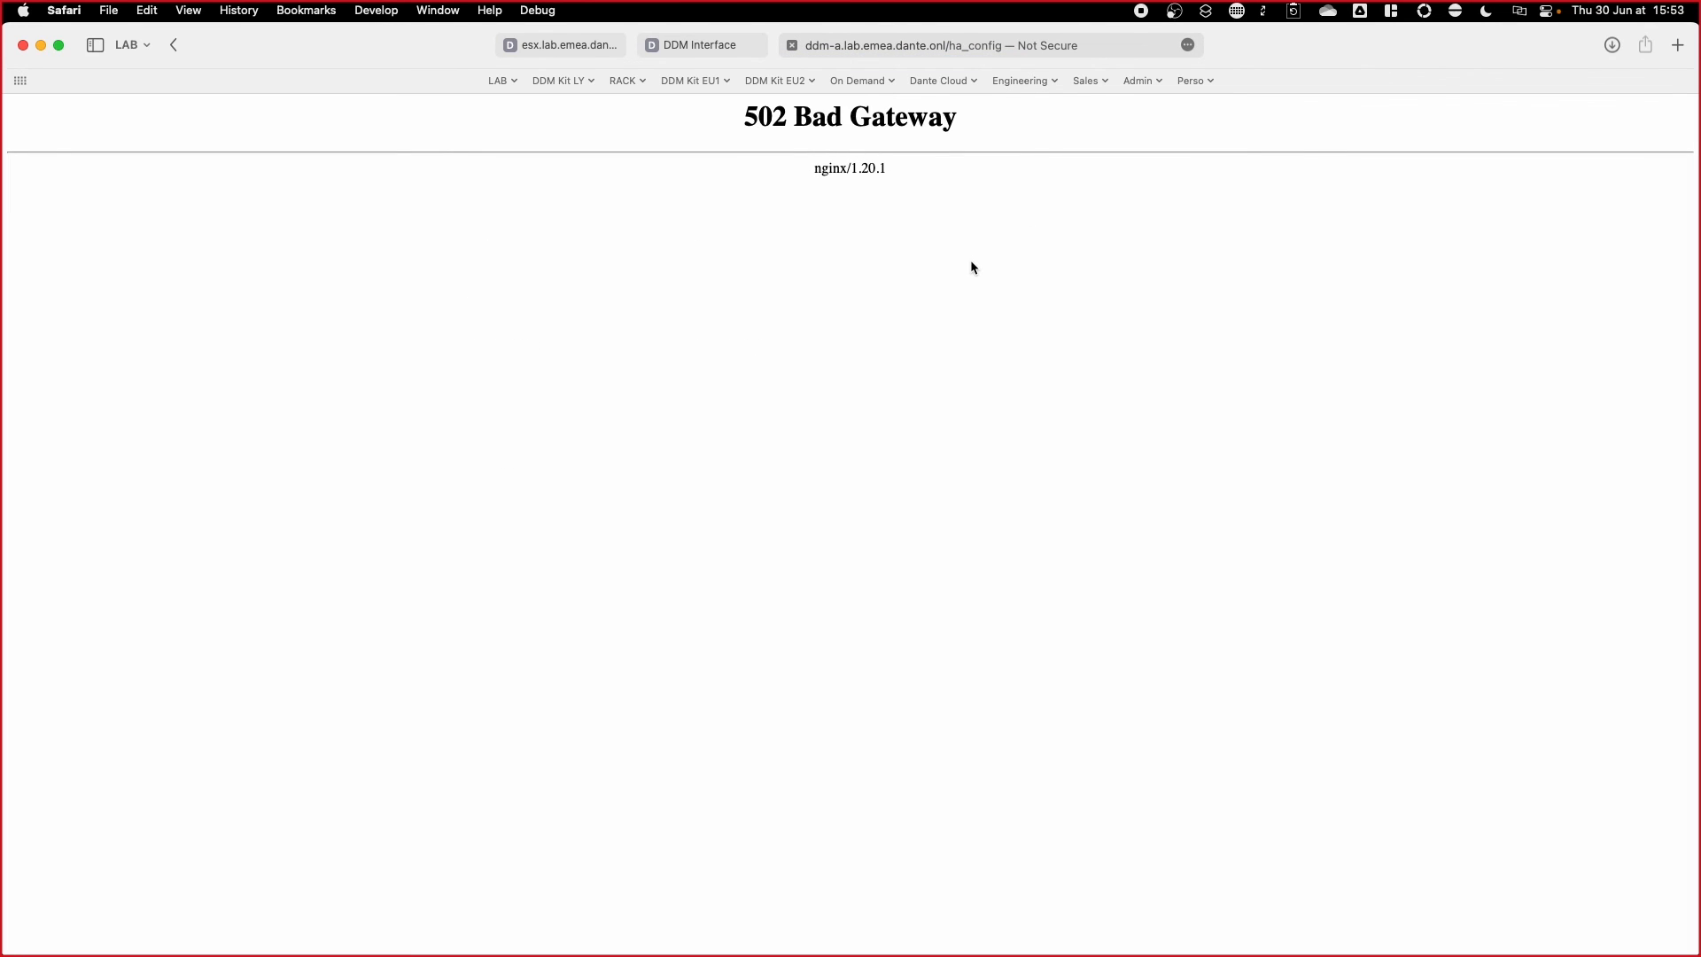
pyautogui.click(792, 45)
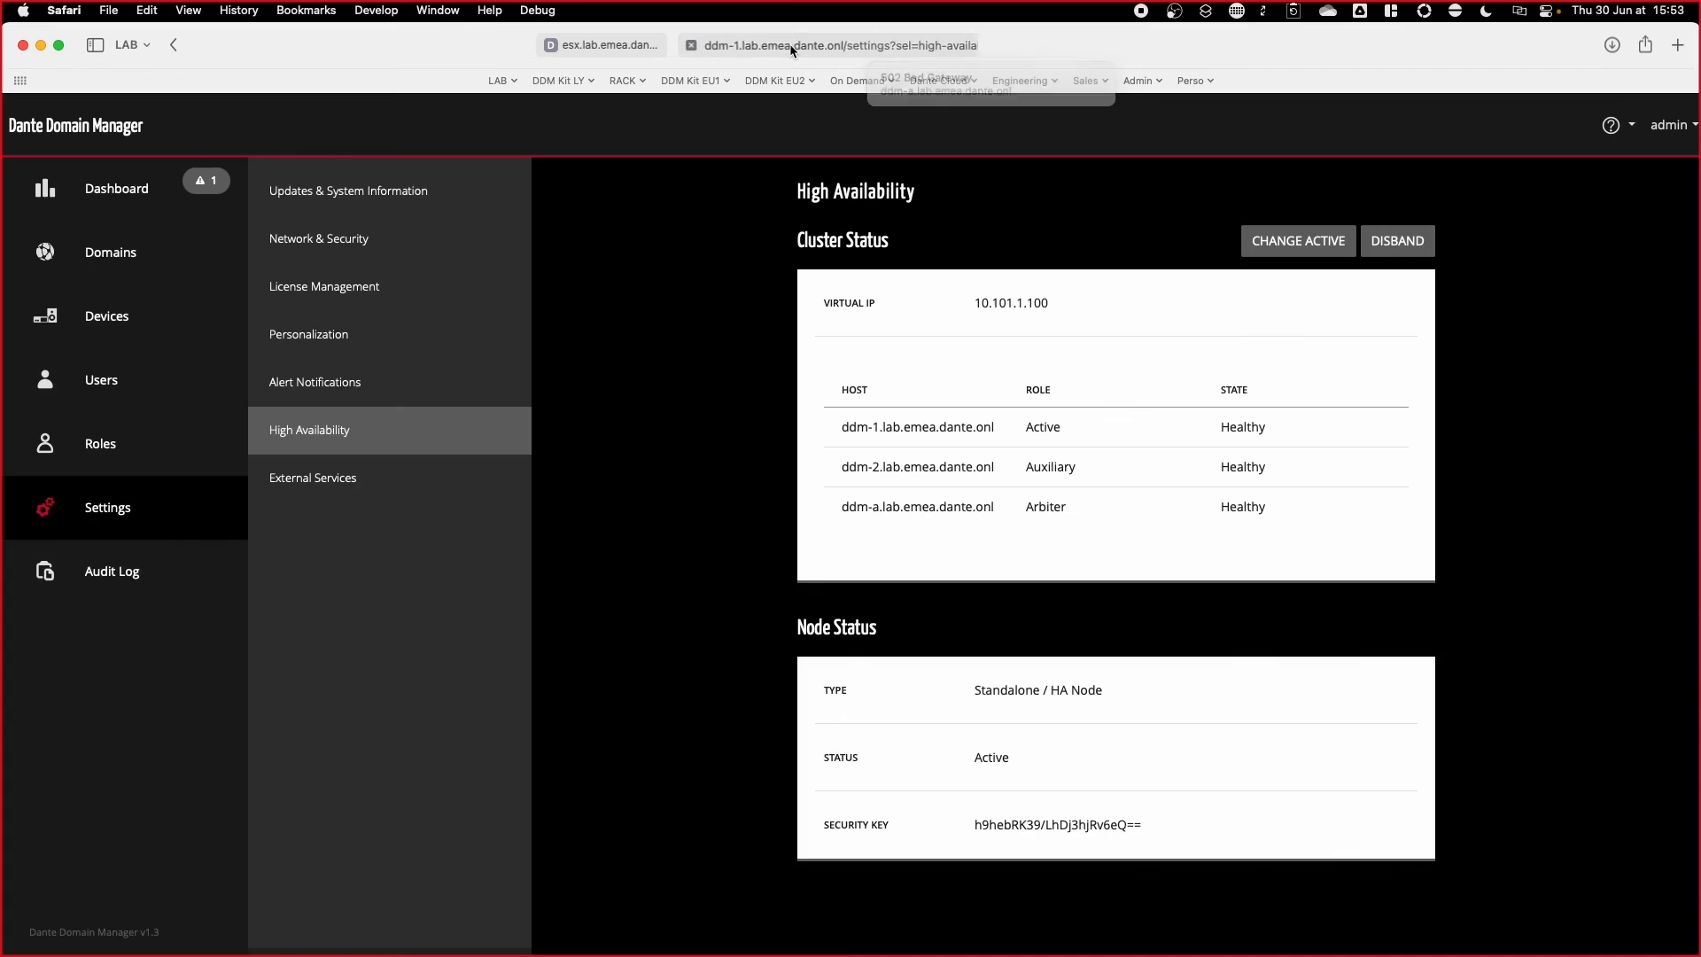